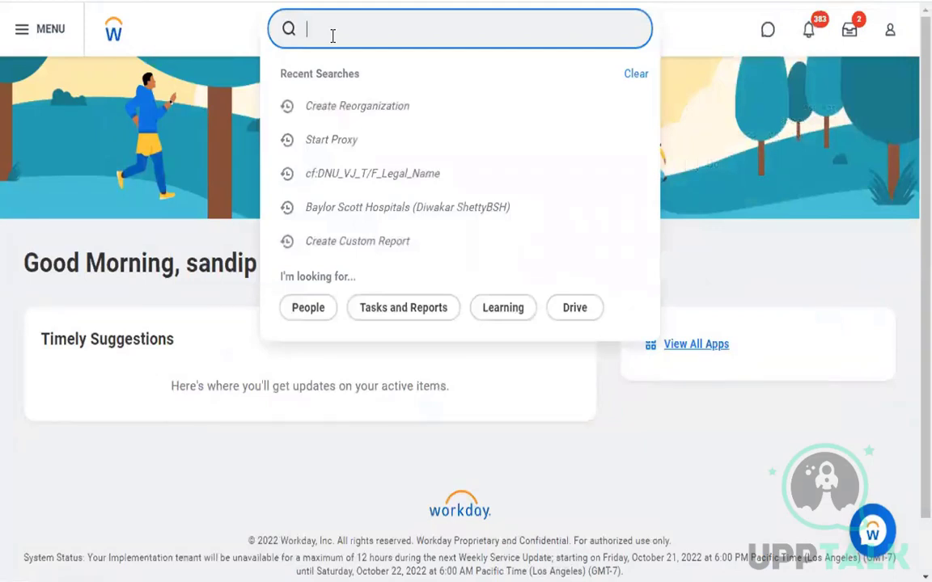
# Search 'functional area' and open the Functional Areas report
pyautogui.write('functio')
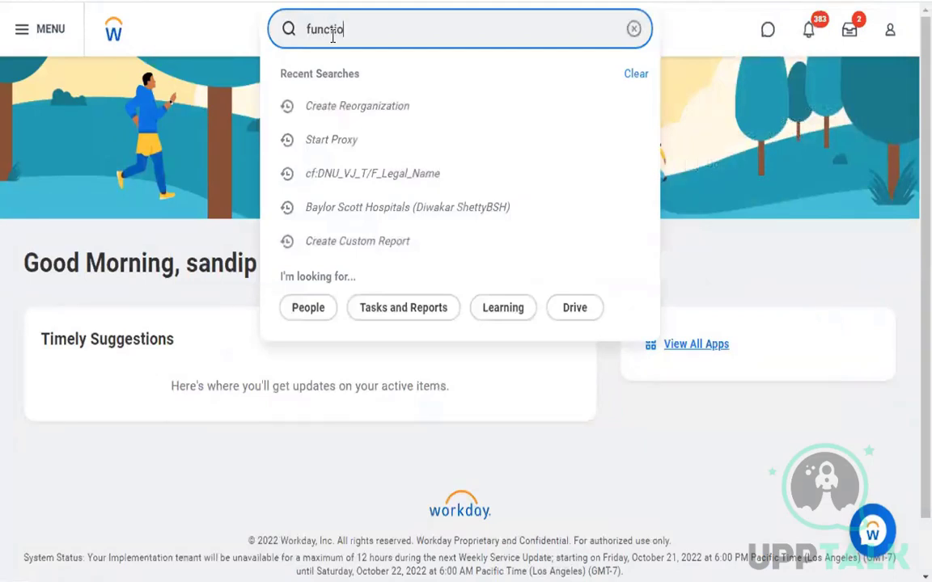
pyautogui.write('nal area')
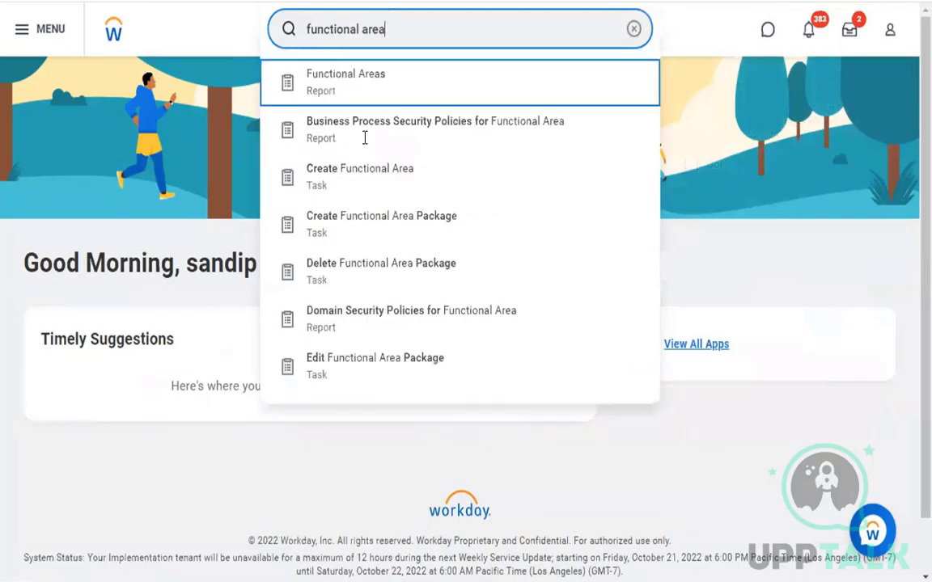
pyautogui.click(365, 144)
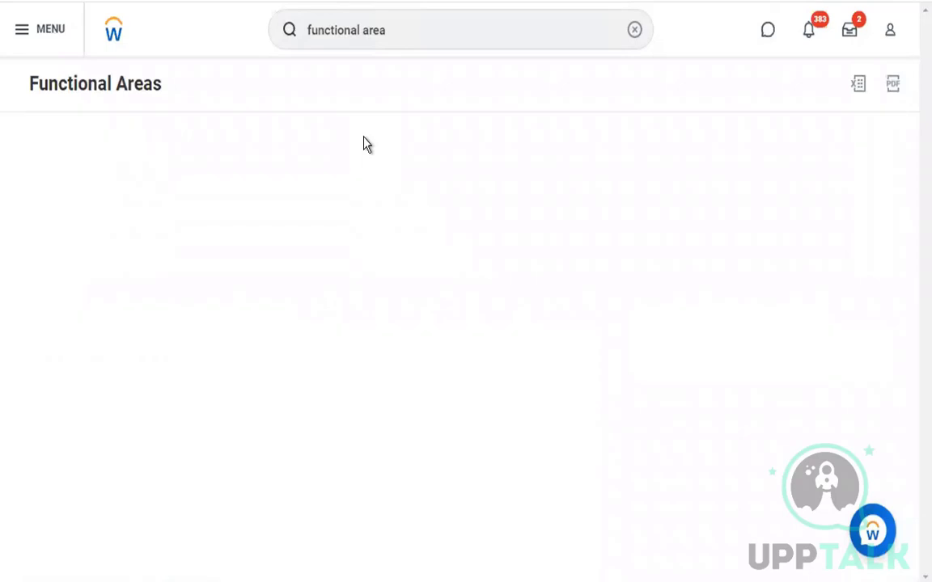
pyautogui.moveTo(389, 576)
pyautogui.scroll(-1, 376, 305)
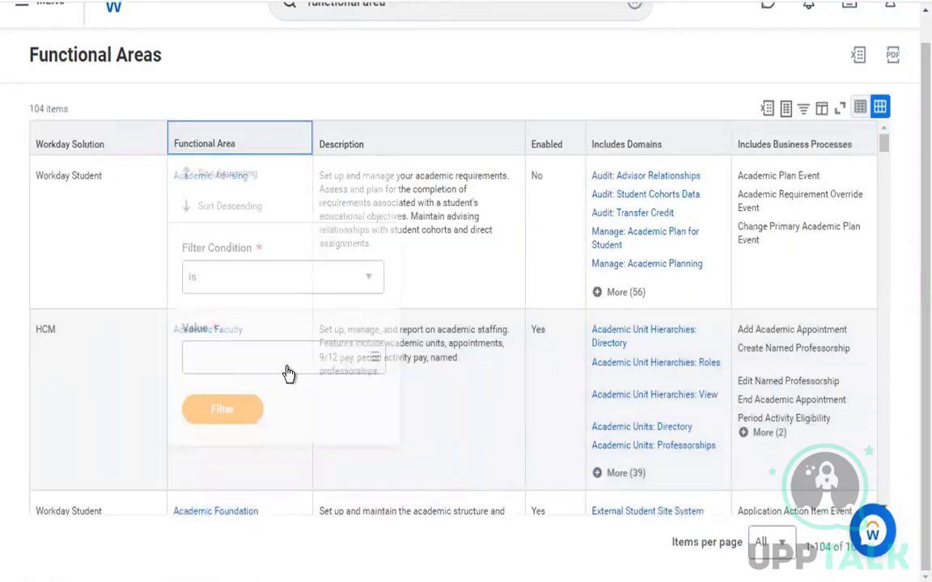
# Filter the Functional Area column to Contact Information
pyautogui.click(288, 372)
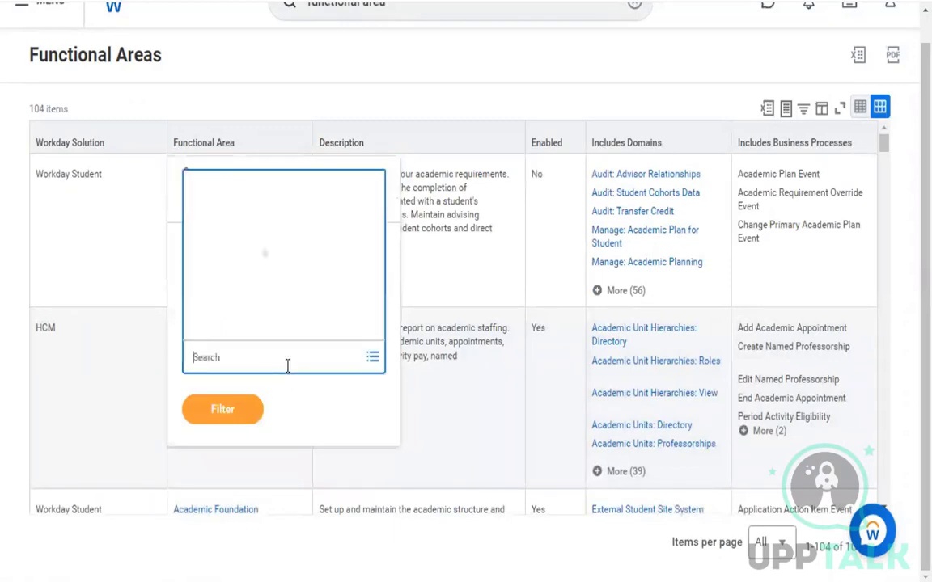
pyautogui.write('contact inform')
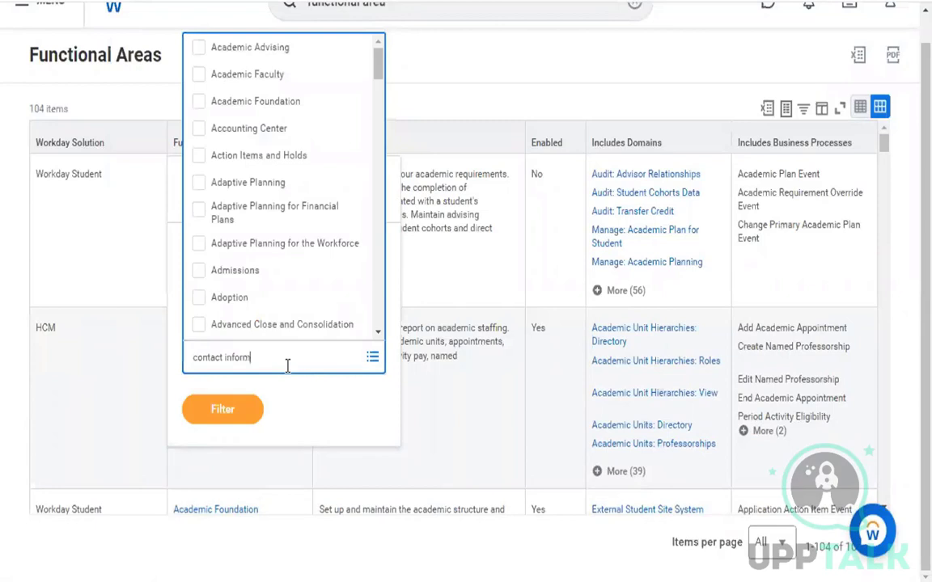
pyautogui.press('Return')
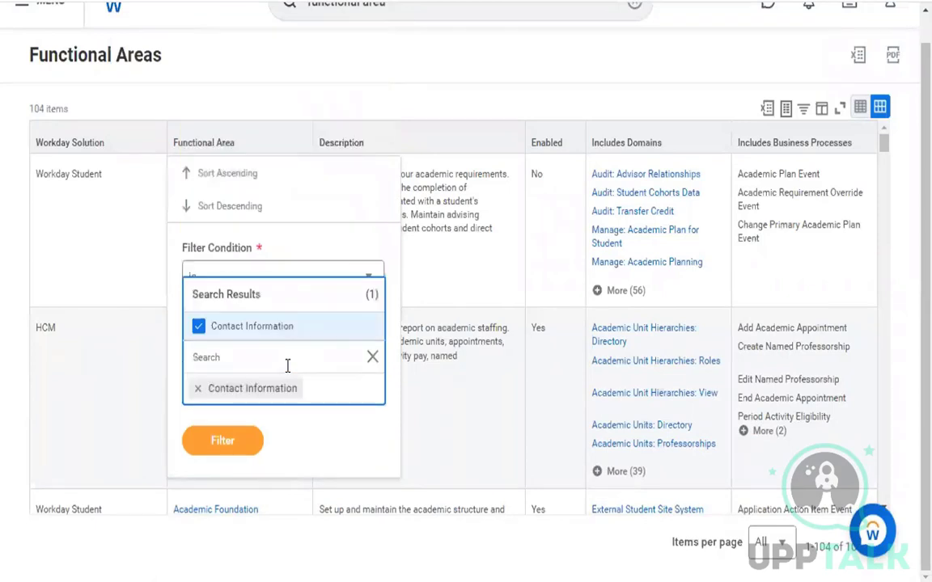
pyautogui.click(245, 444)
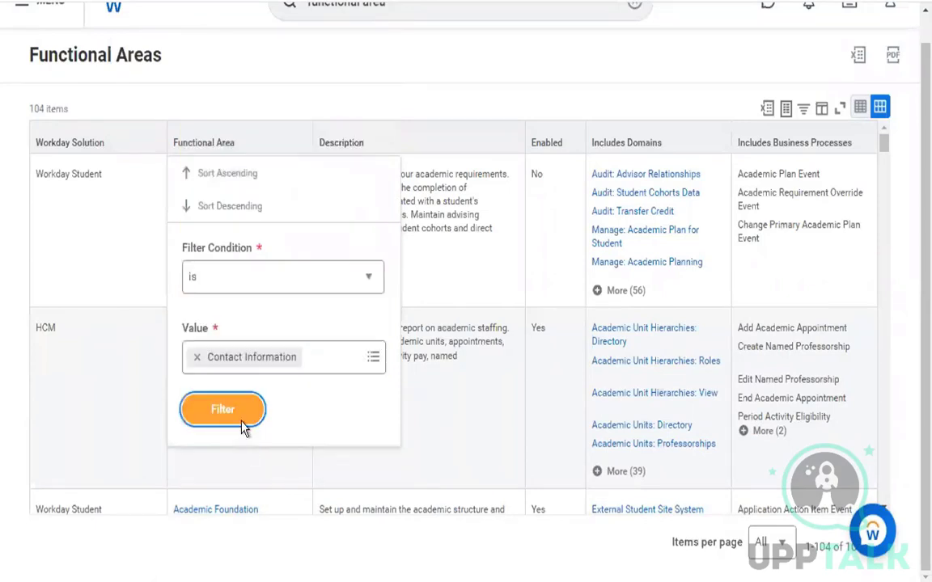
pyautogui.click(244, 425)
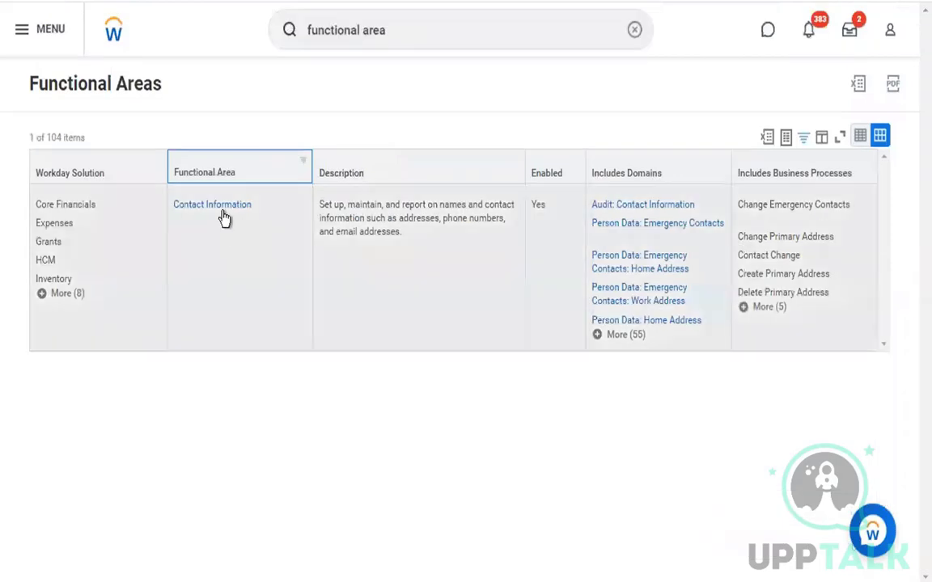
# Open Contact Information in a new tab and scroll down to its included domains
pyautogui.rightClick(228, 217)
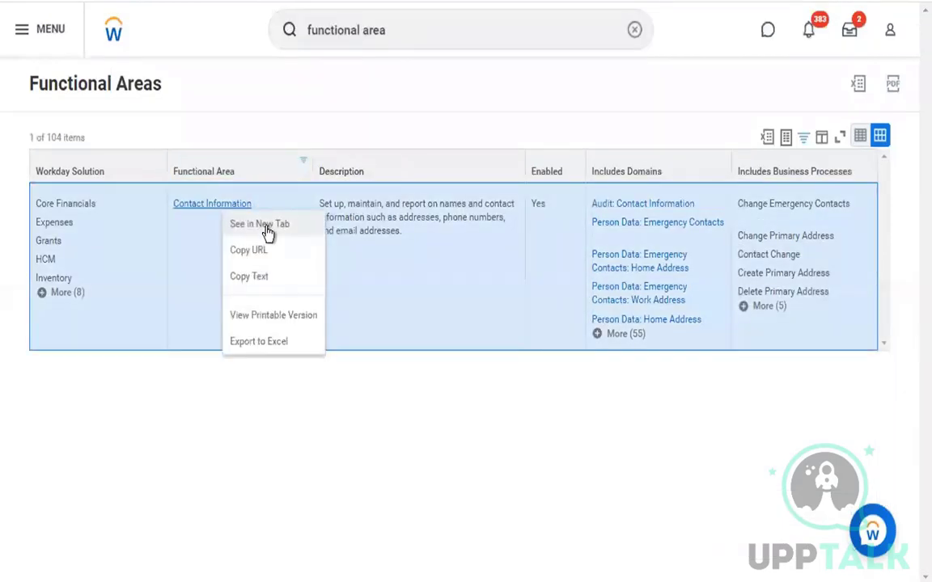
pyautogui.click(267, 225)
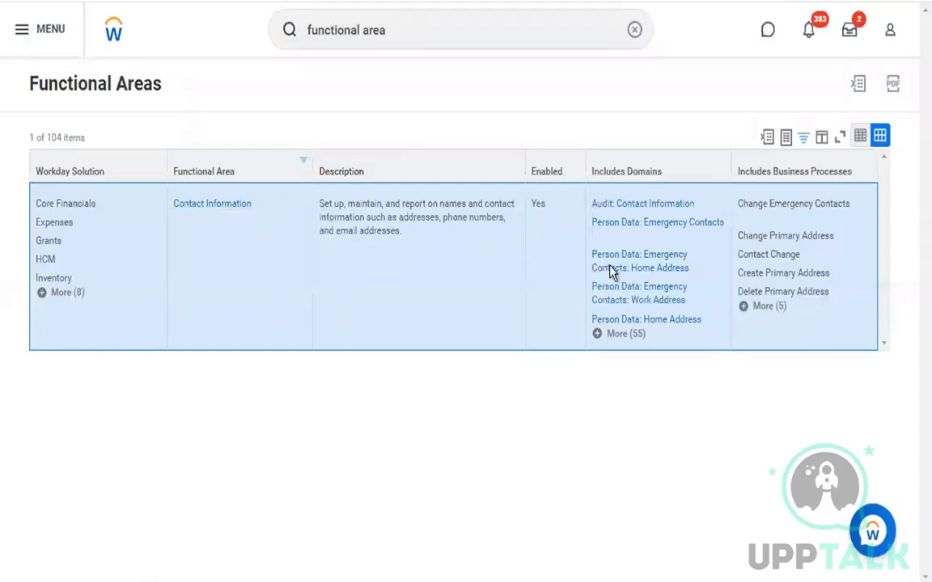
pyautogui.click(770, 307)
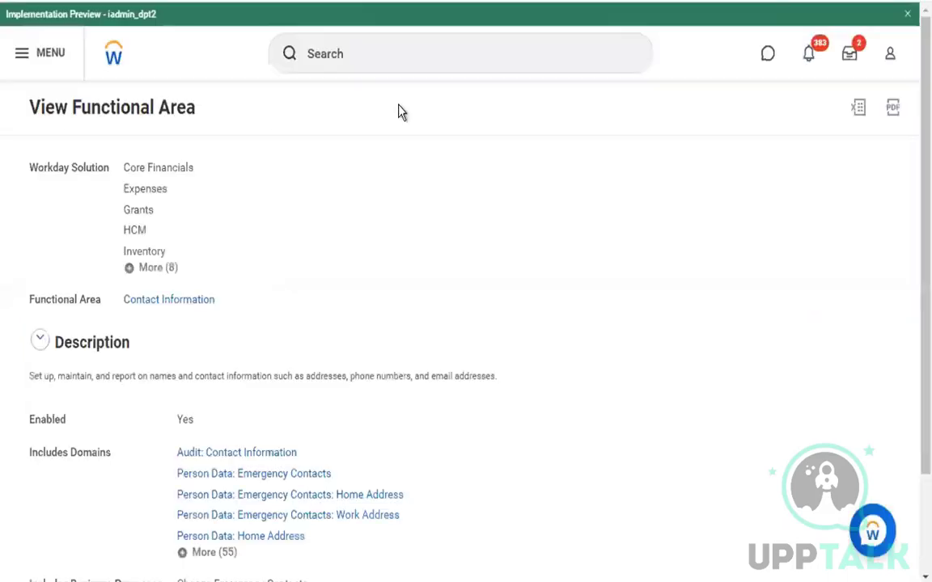
pyautogui.scroll(-1, 279, 235)
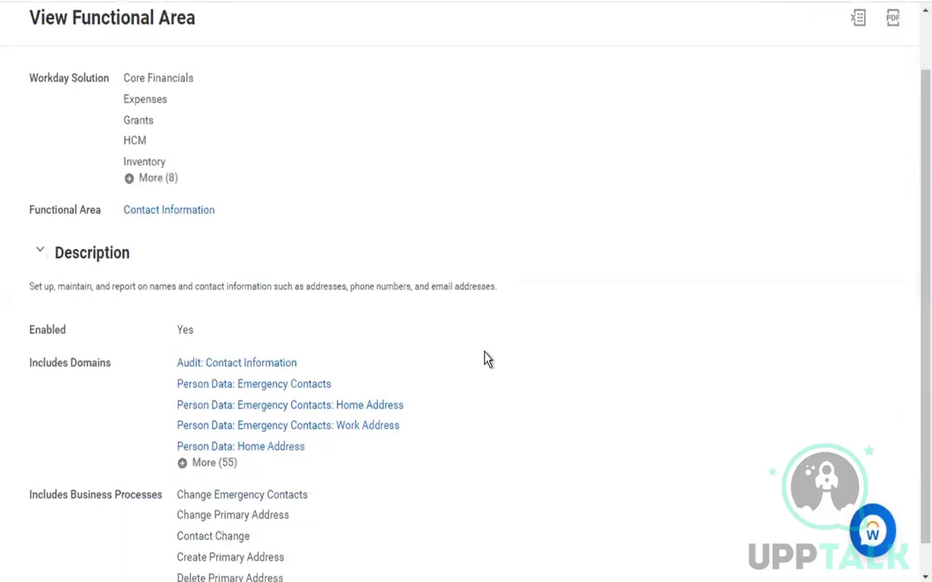
pyautogui.scroll(-1, 547, 375)
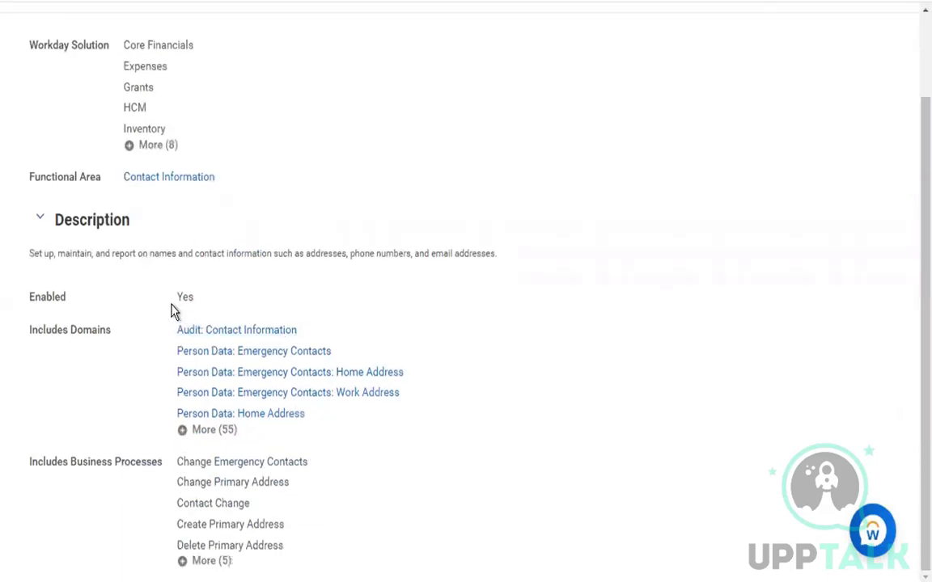
# Highlight the Includes Domains and Includes Business Processes sections, then open Person Data: Emergency Contacts
pyautogui.moveTo(43, 330); pyautogui.dragTo(99, 332)
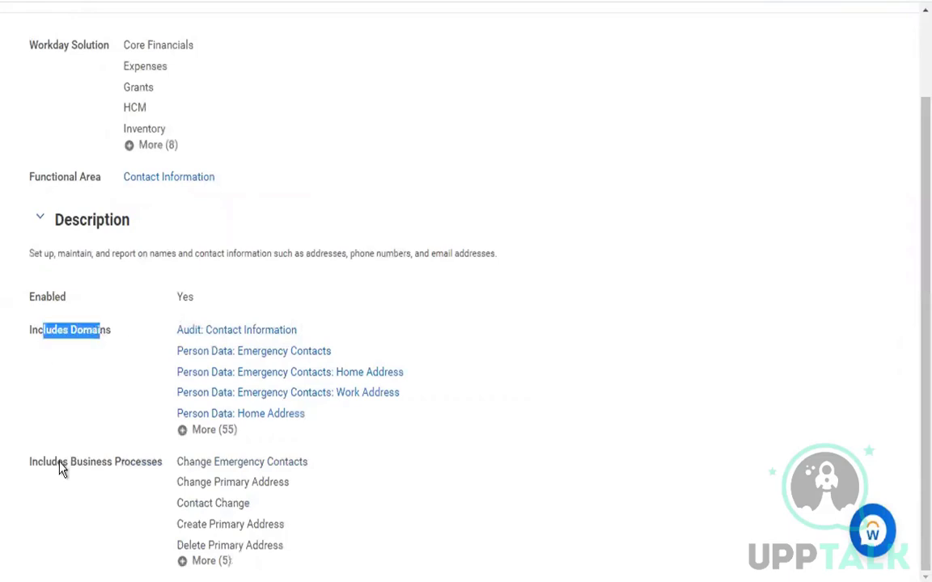
pyautogui.moveTo(59, 464); pyautogui.dragTo(142, 468)
pyautogui.click(539, 423)
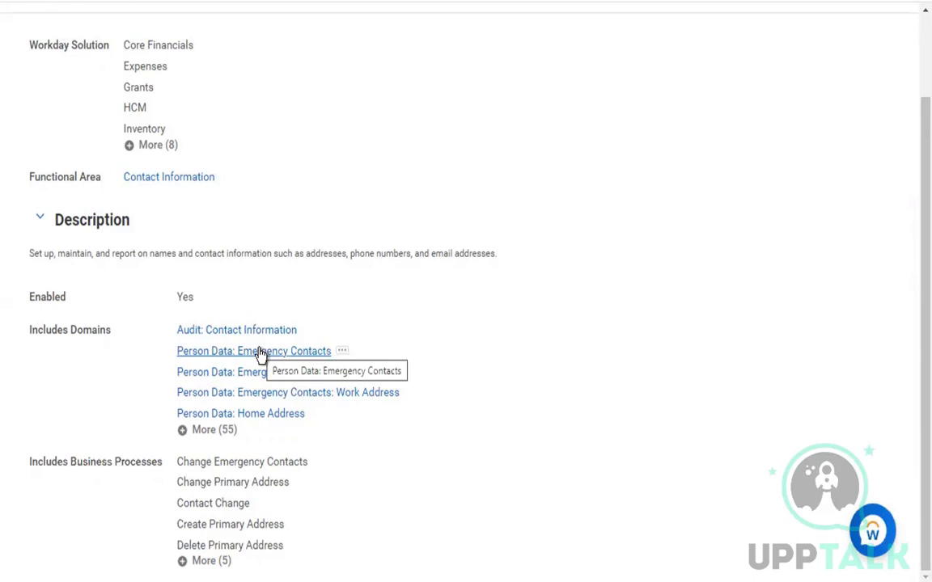
pyautogui.click(260, 352)
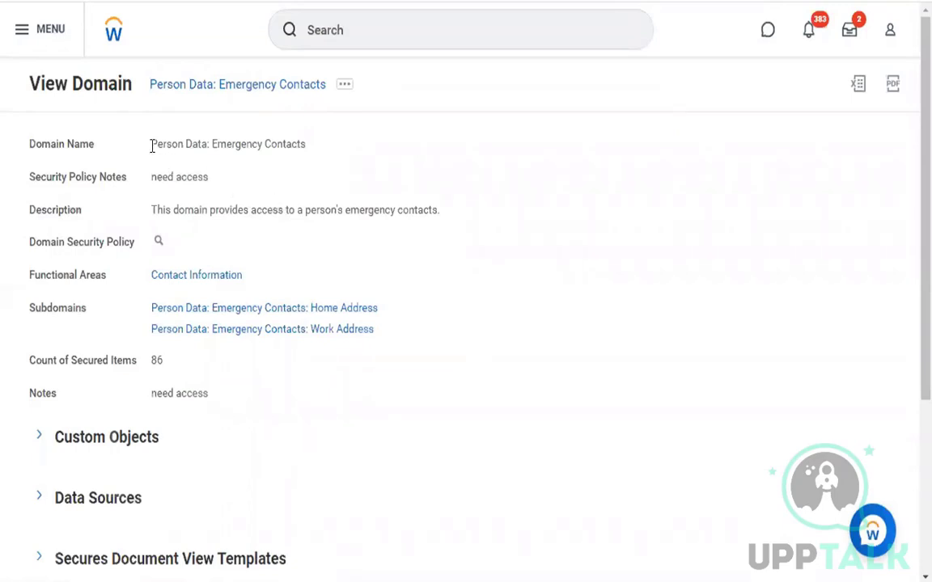
# Review the Emergency Contacts domain's name, description and secured item count, then bring up its security policy options
pyautogui.moveTo(151, 147); pyautogui.dragTo(328, 186)
pyautogui.moveTo(179, 211); pyautogui.dragTo(472, 227)
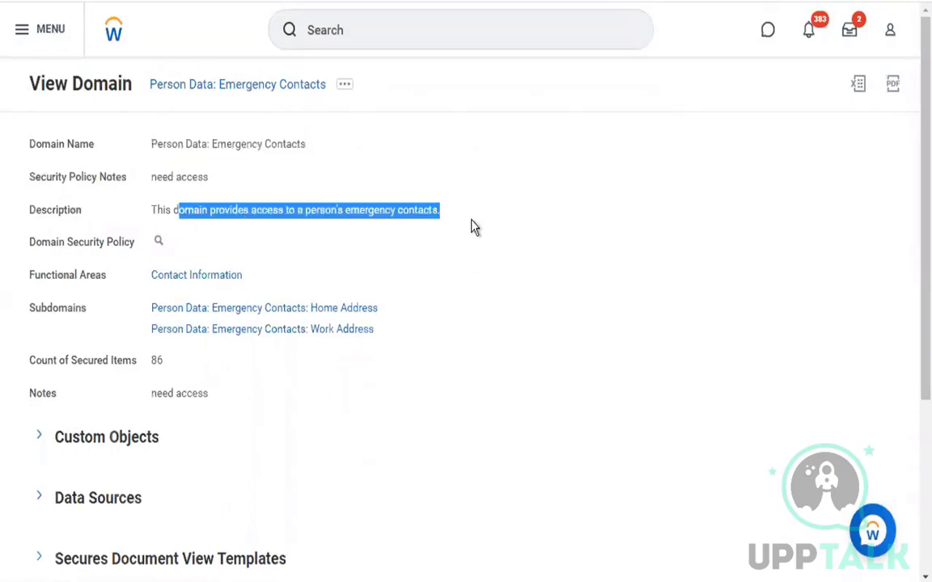
pyautogui.click(564, 314)
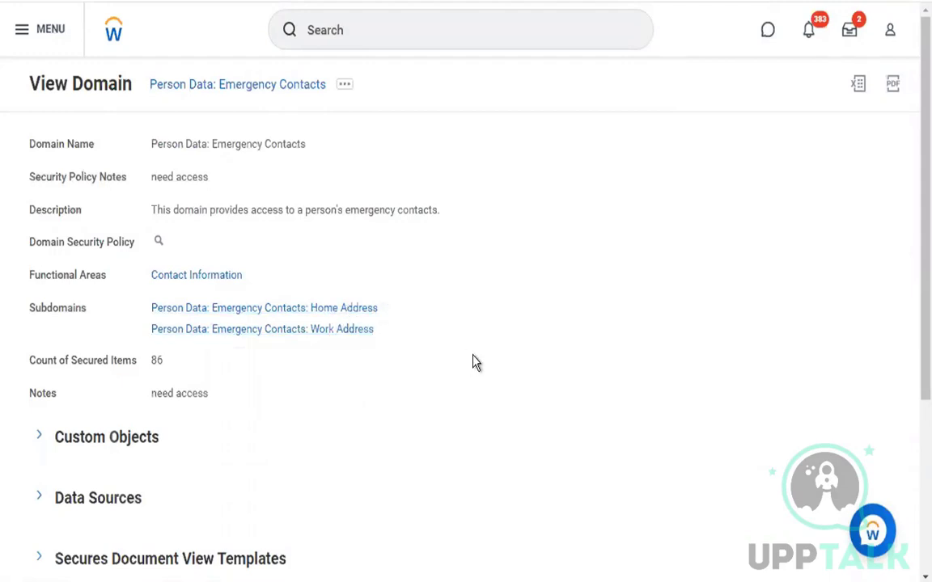
pyautogui.scroll(-1, 476, 363)
pyautogui.moveTo(74, 299); pyautogui.dragTo(197, 306)
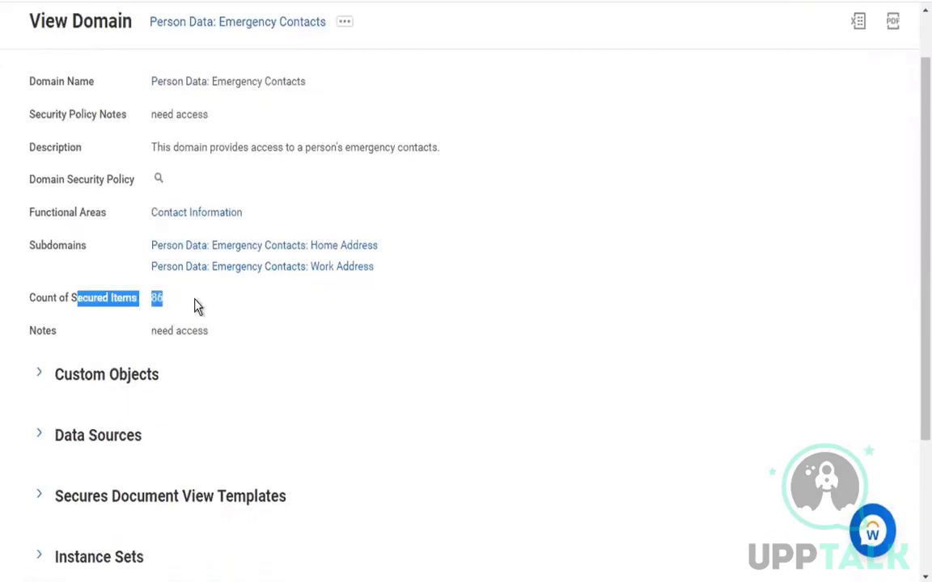
pyautogui.click(198, 305)
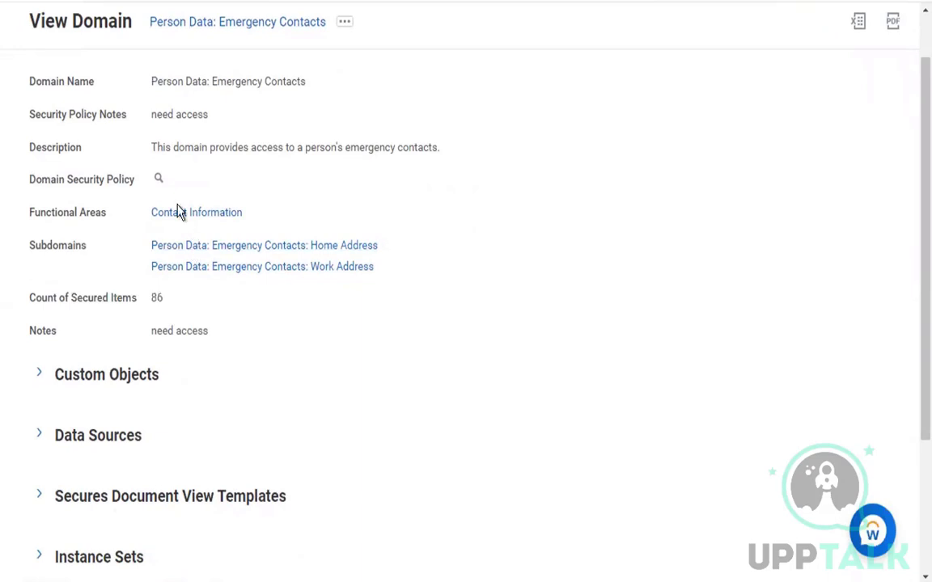
pyautogui.rightClick(159, 184)
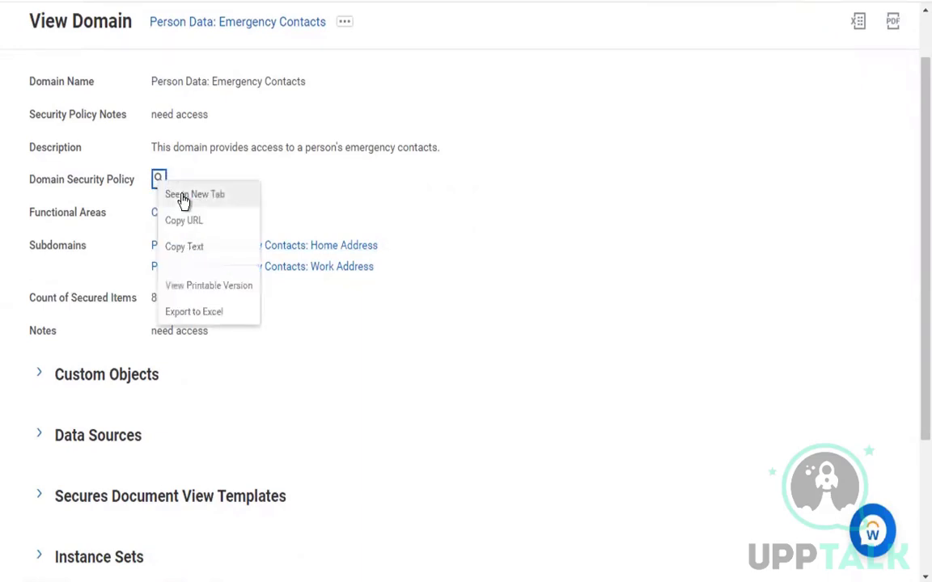
pyautogui.click(181, 201)
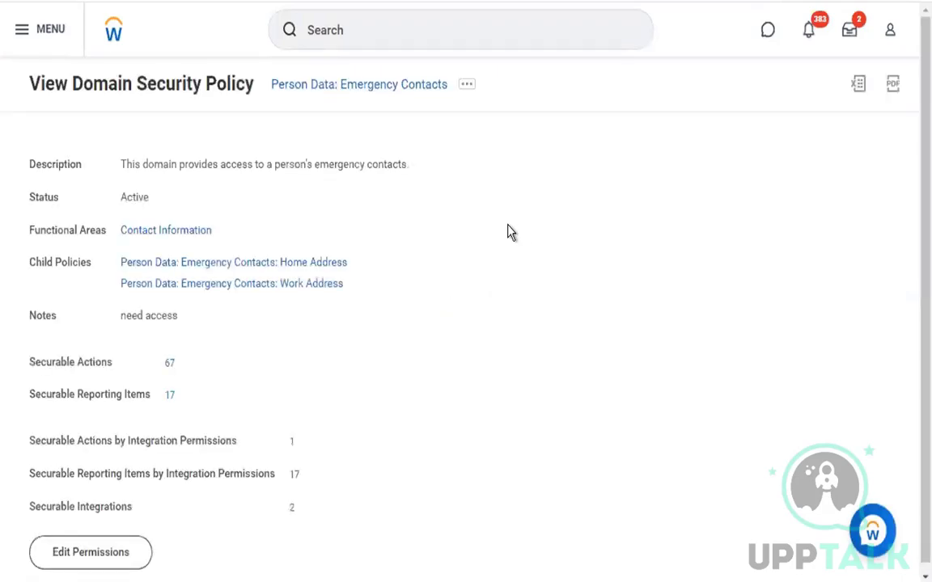
pyautogui.scroll(-5, 478, 339)
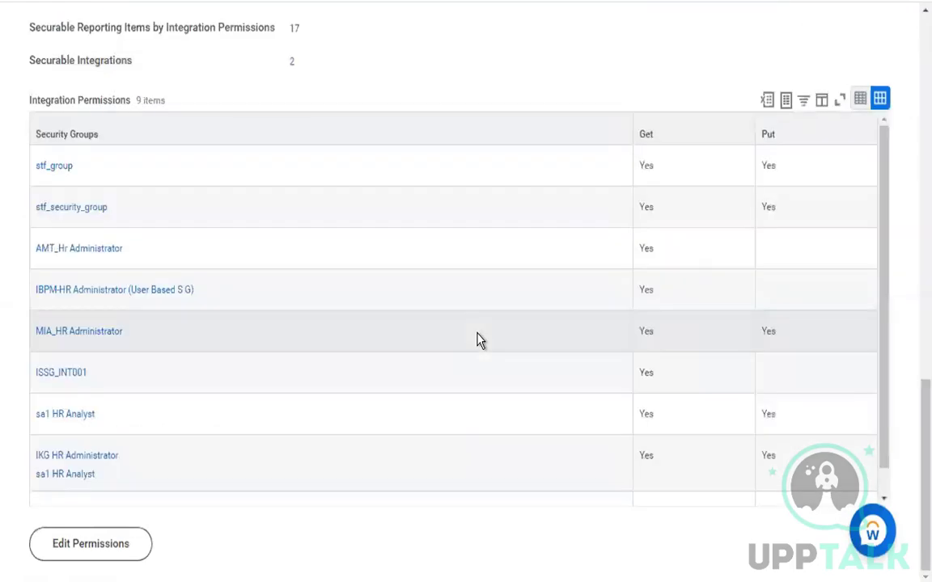
pyautogui.scroll(5, 477, 338)
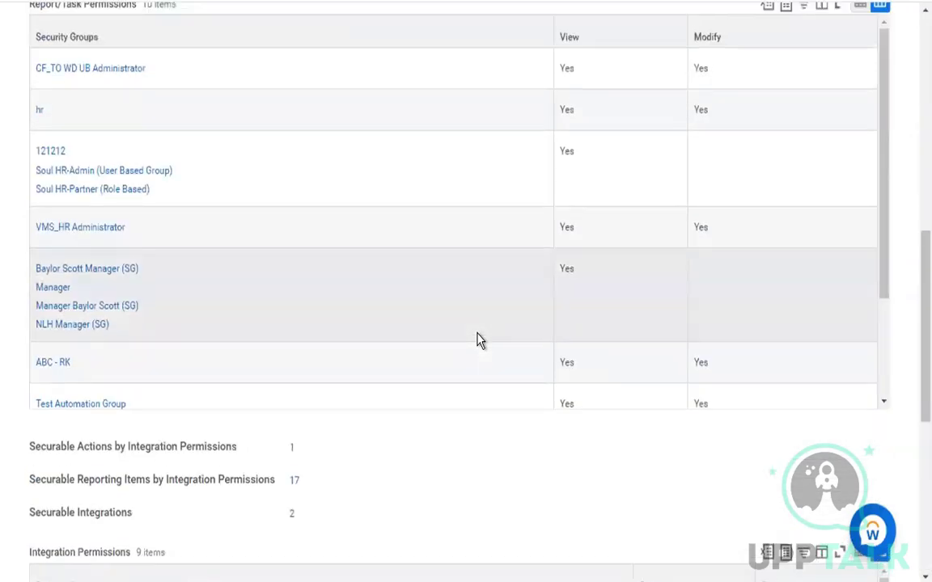
pyautogui.scroll(7, 478, 339)
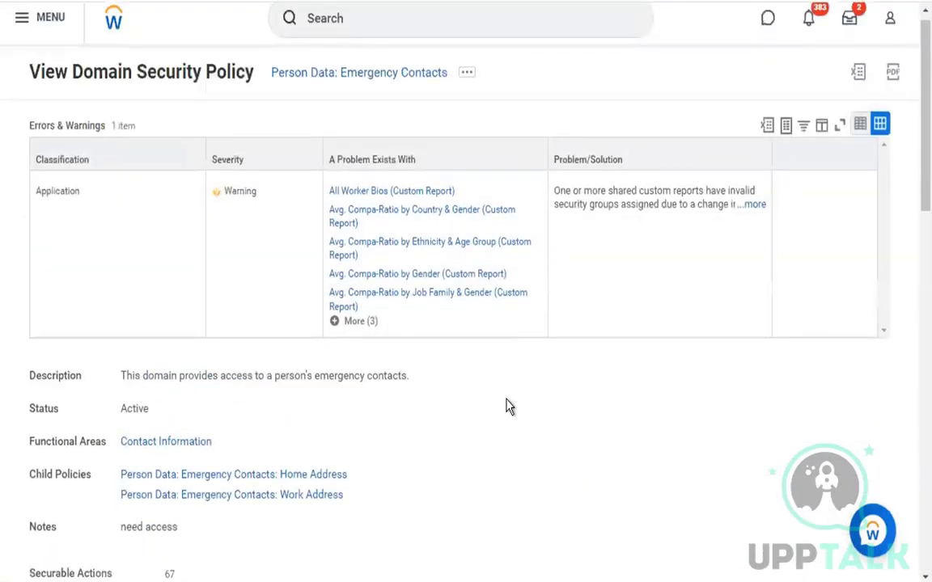
pyautogui.scroll(-4, 506, 405)
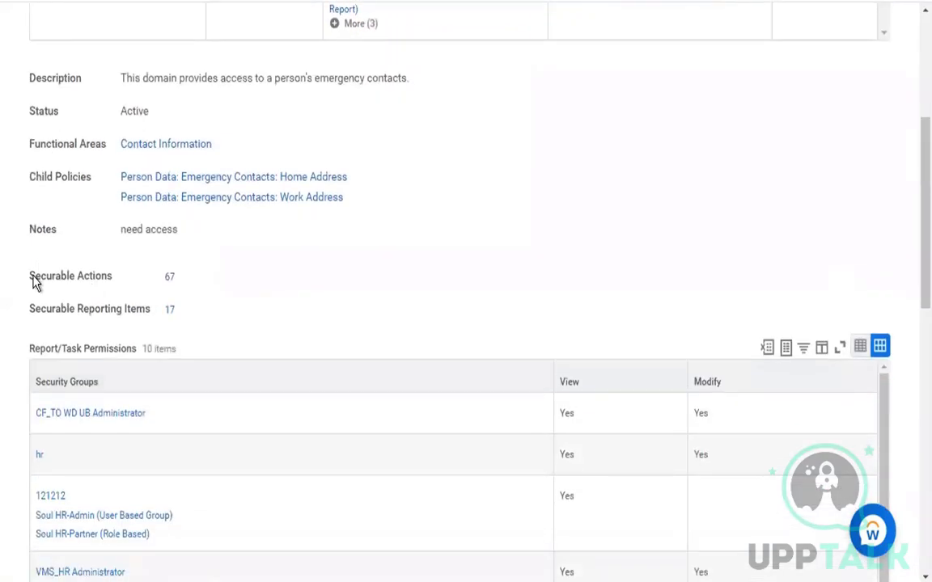
pyautogui.moveTo(31, 279); pyautogui.dragTo(87, 283)
pyautogui.moveTo(30, 314); pyautogui.dragTo(106, 315)
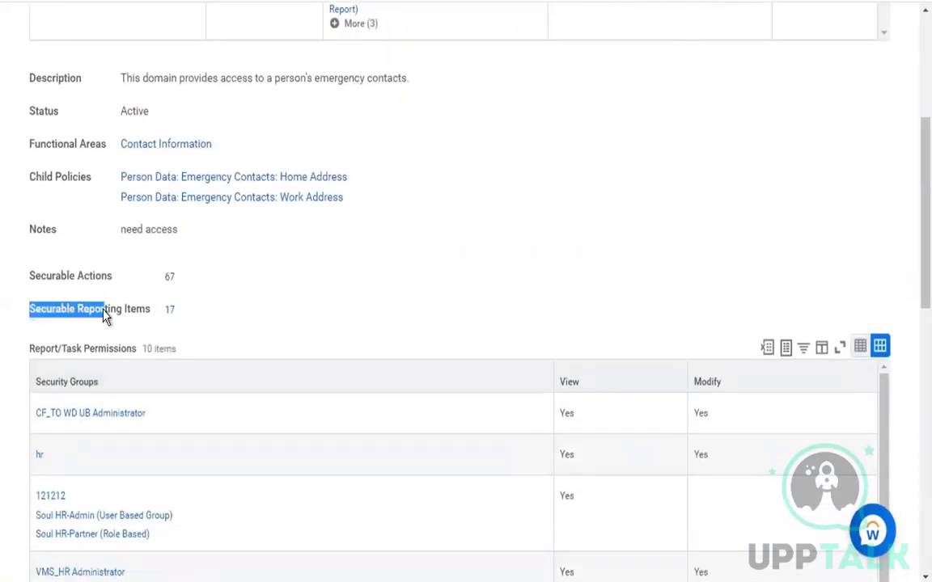
pyautogui.click(31, 289)
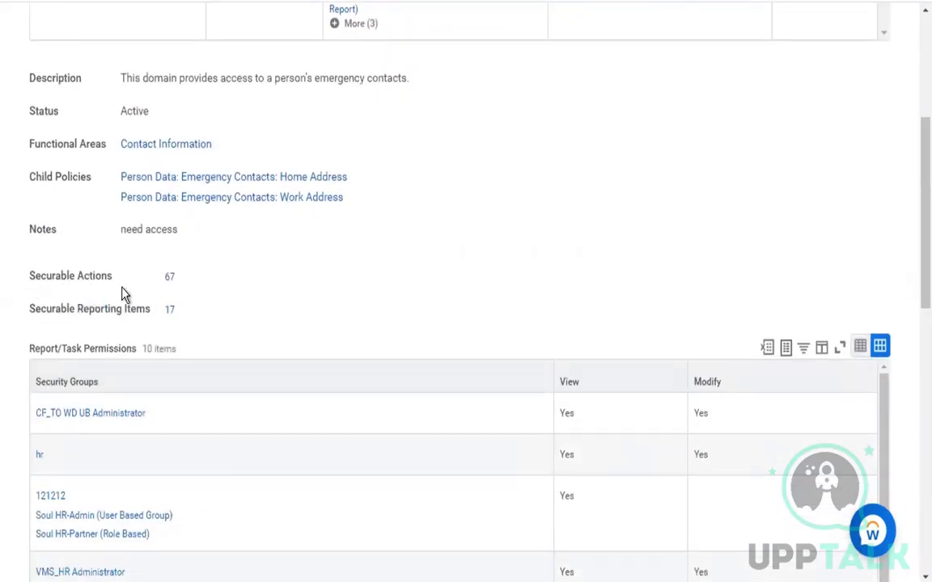
pyautogui.moveTo(29, 272); pyautogui.dragTo(273, 327)
pyautogui.click(275, 325)
pyautogui.scroll(2, 543, 275)
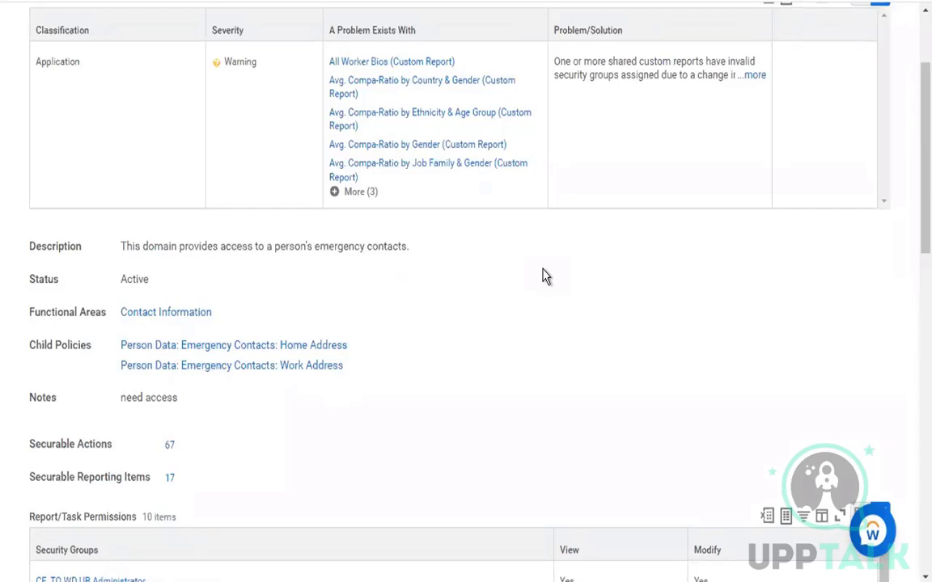
# Scroll through the View Domain Security Policy page to review it
pyautogui.scroll(3, 545, 276)
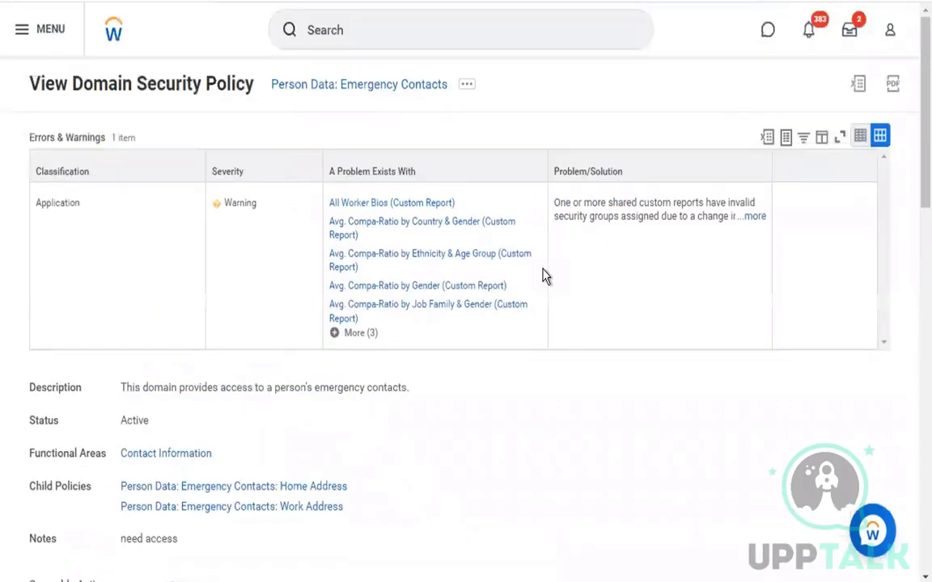
pyautogui.scroll(-1, 588, 415)
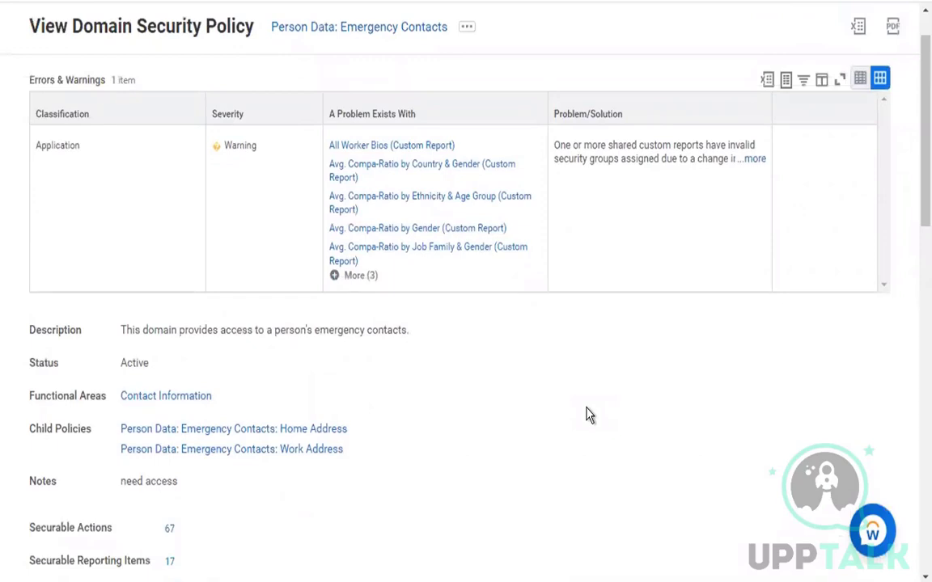
pyautogui.scroll(-5, 588, 415)
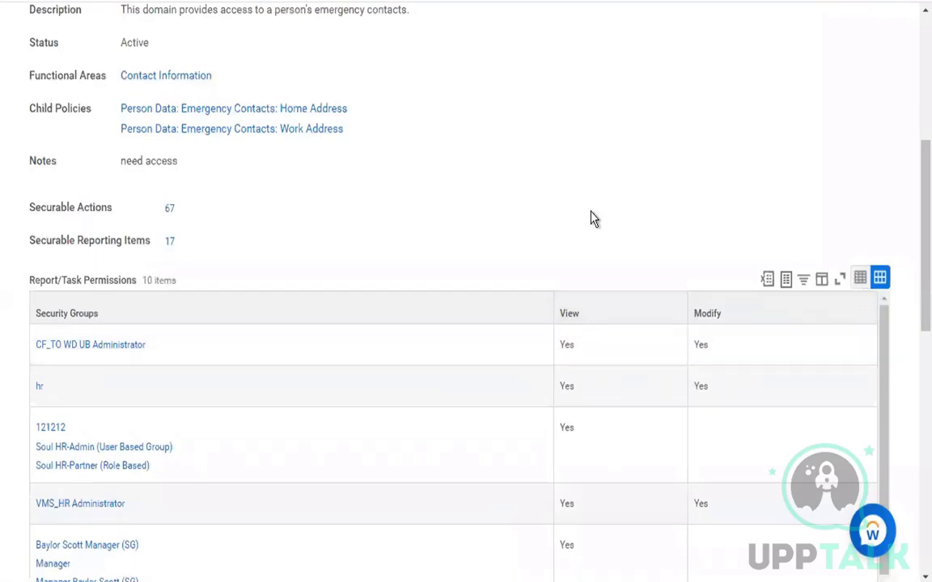
pyautogui.scroll(5, 590, 218)
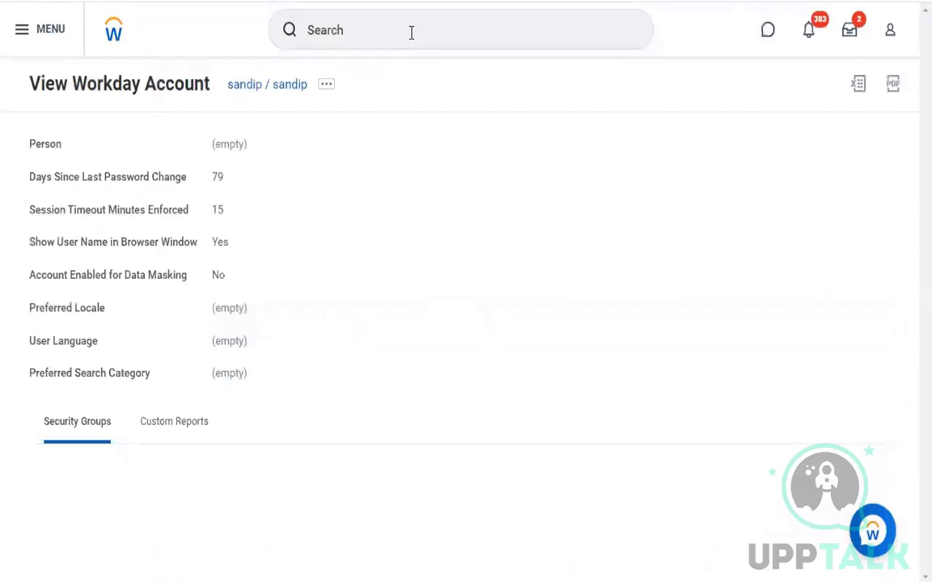
# Search 'domain secpol for fun rea' and launch the Domain Security Policies for Functional Area report
pyautogui.scroll(-5, 409, 40)
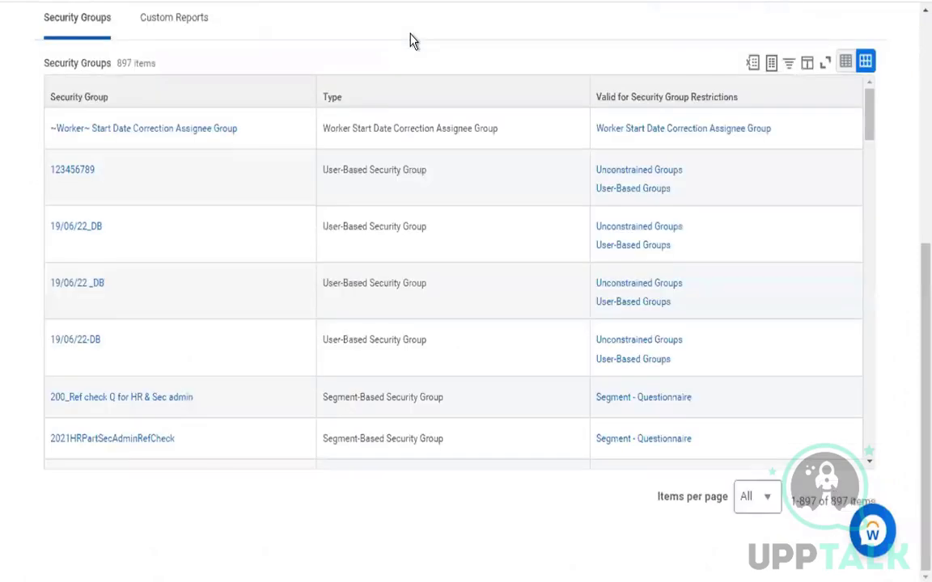
pyautogui.scroll(5, 409, 40)
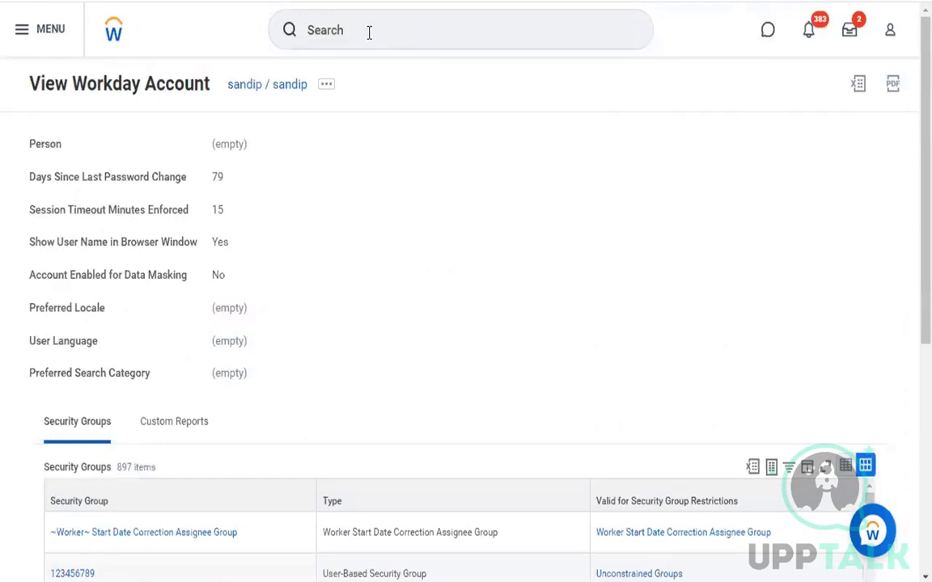
pyautogui.click(369, 33)
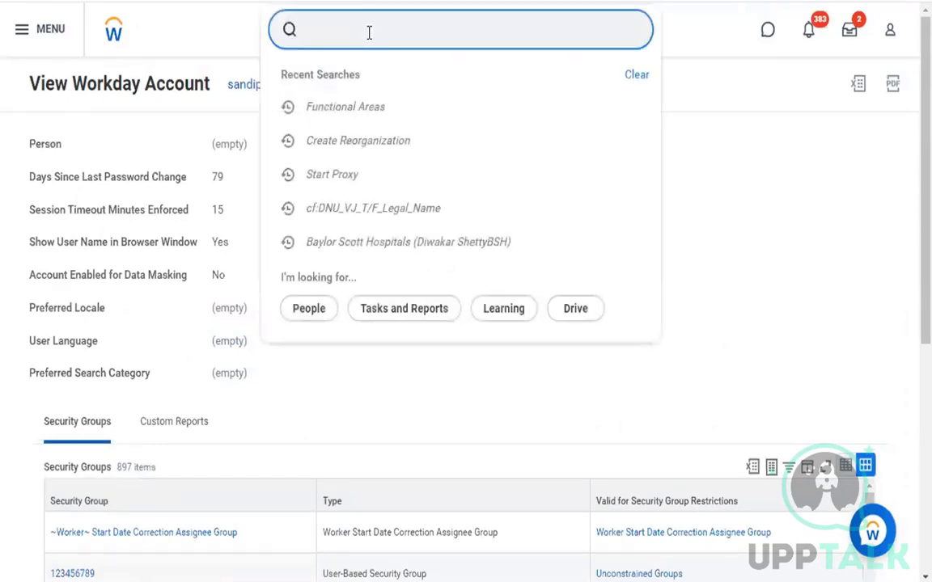
pyautogui.write('domain')
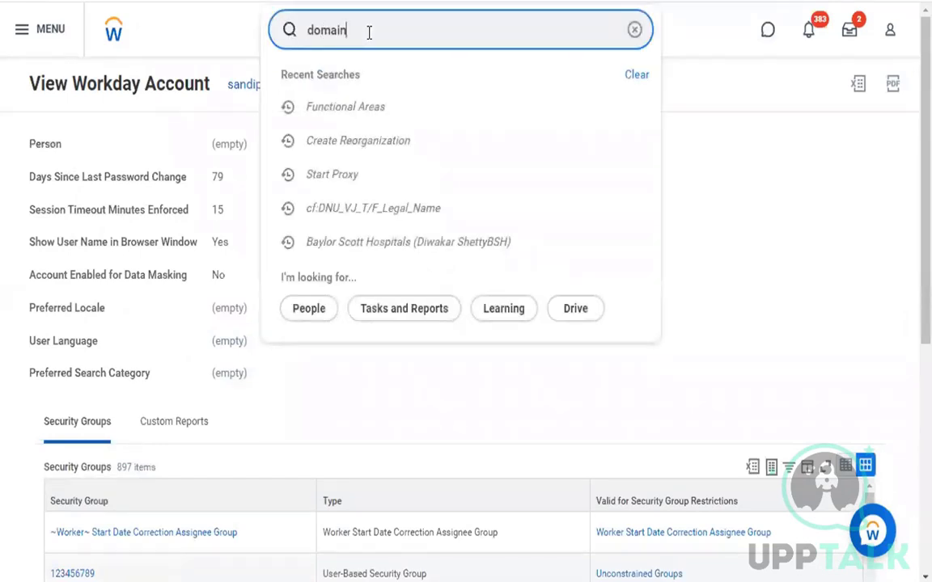
pyautogui.write(' secpol for fun a')
pyautogui.write('rea')
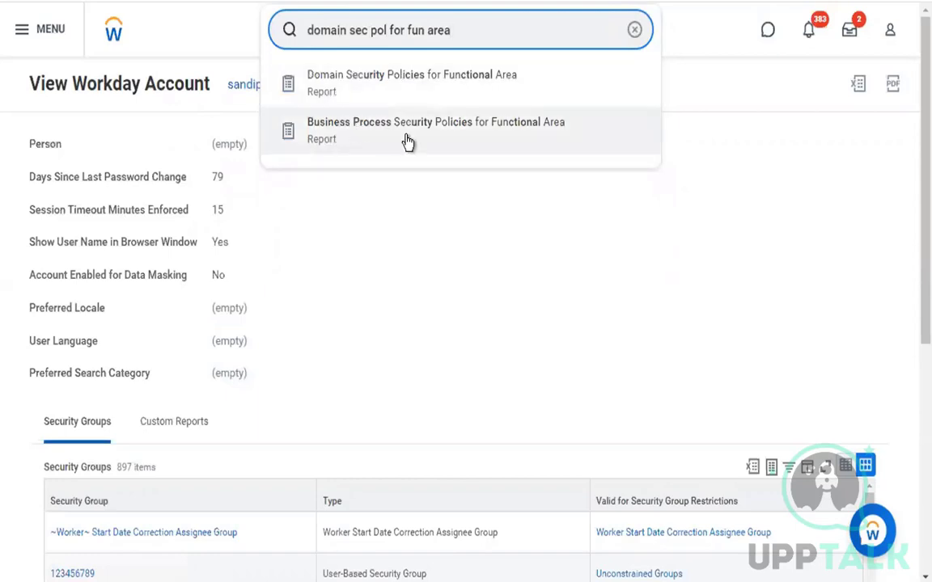
pyautogui.click(394, 97)
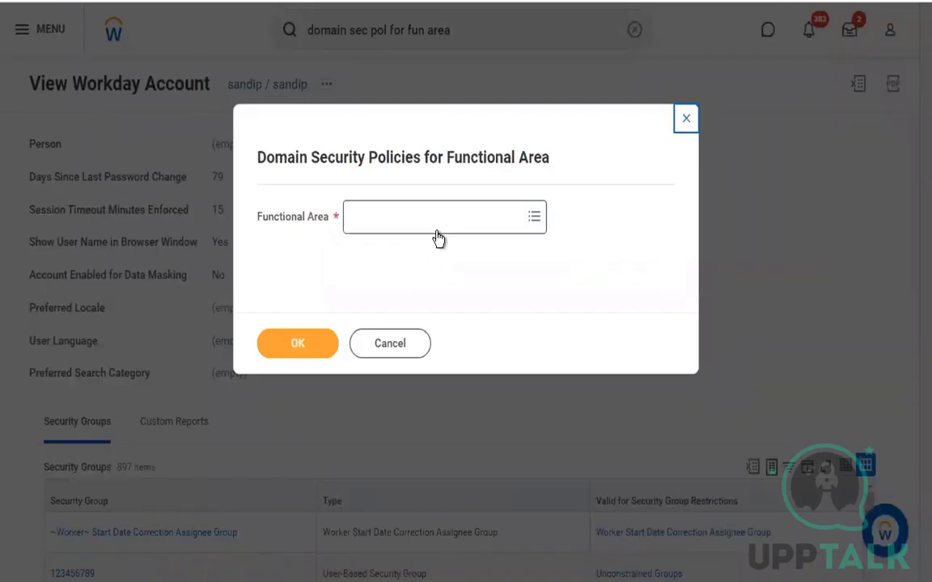
# Run the report with the Functional Area set to Contact Information
pyautogui.click(472, 224)
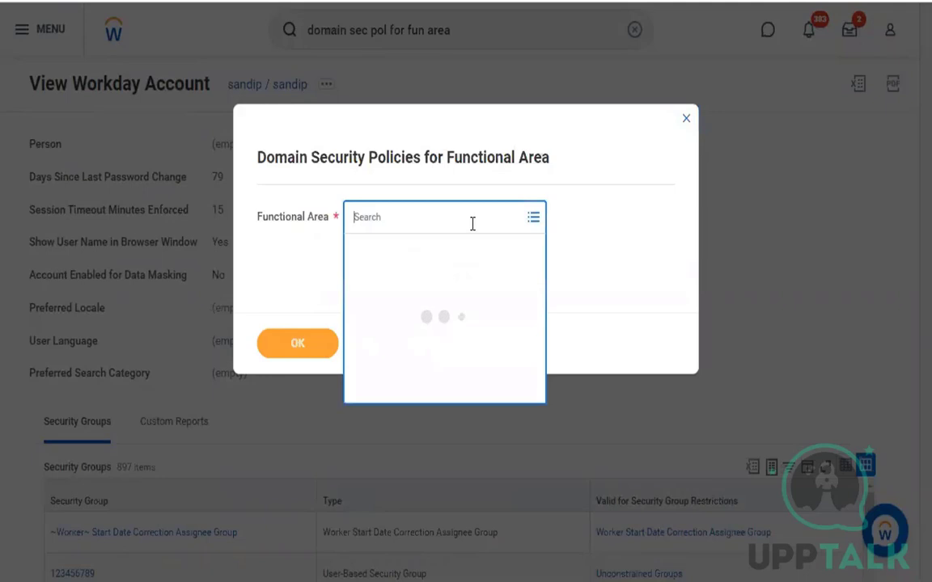
pyautogui.write('contact')
pyautogui.press('Return')
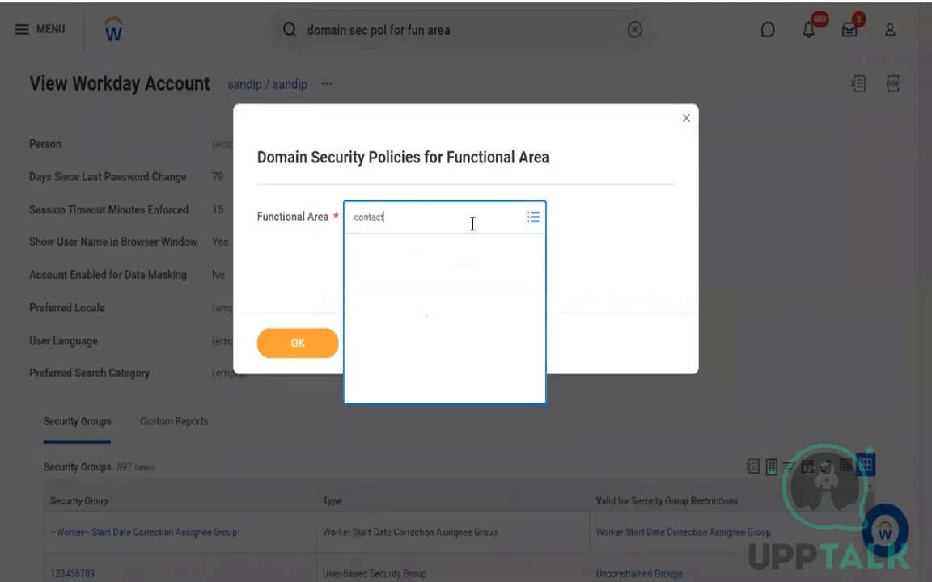
pyautogui.click(326, 349)
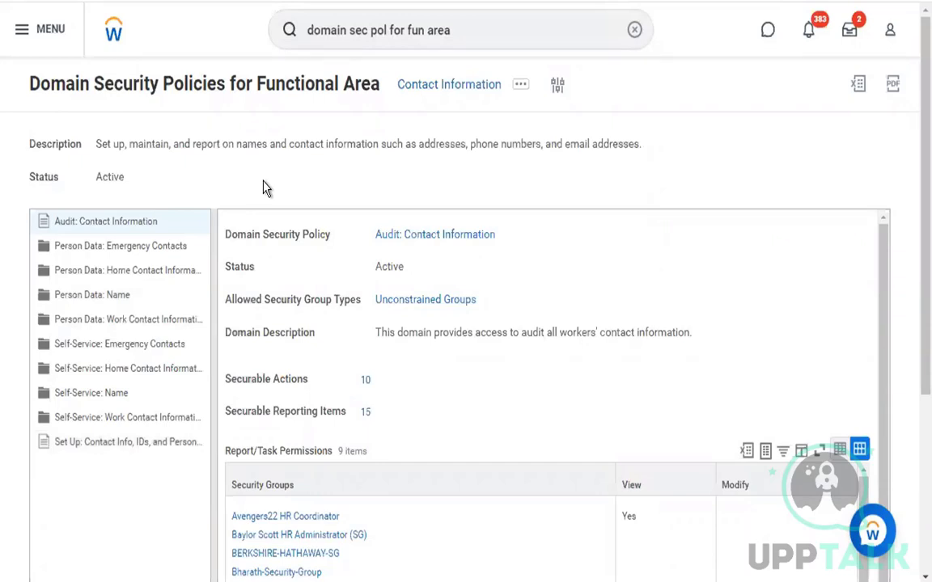
# Inspect the Person Data: Home Contact Information and Person Data: Name policy details
pyautogui.click(101, 272)
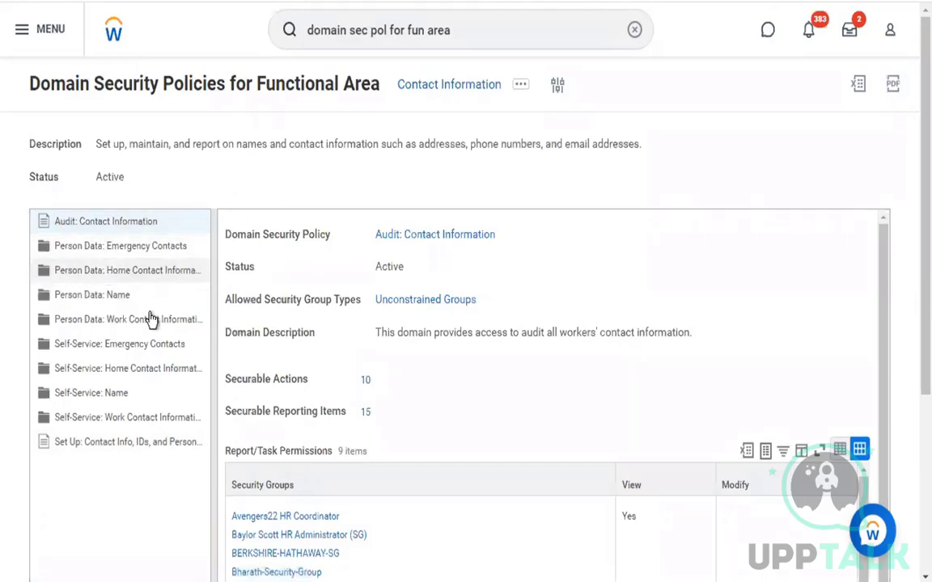
pyautogui.scroll(-1, 138, 400)
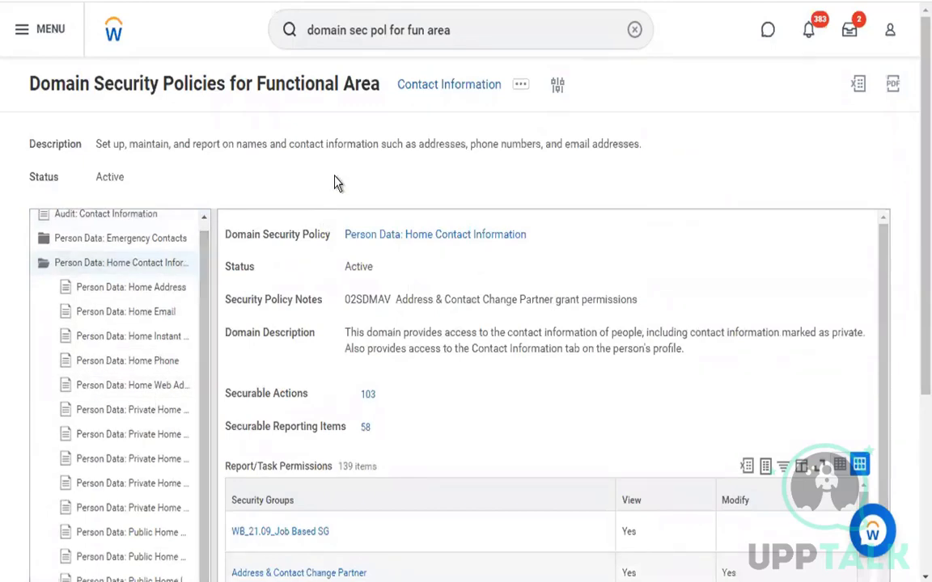
pyautogui.scroll(-3, 337, 183)
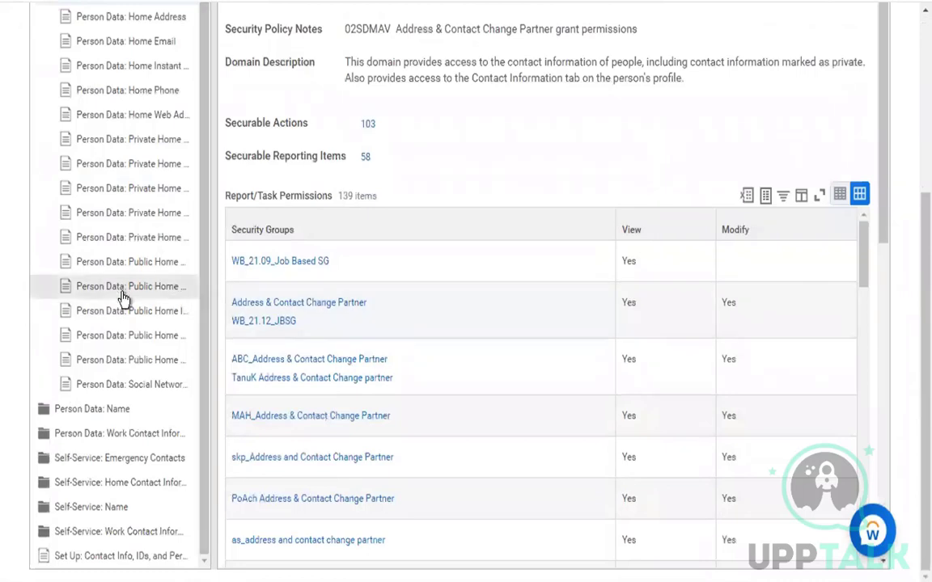
pyautogui.click(104, 411)
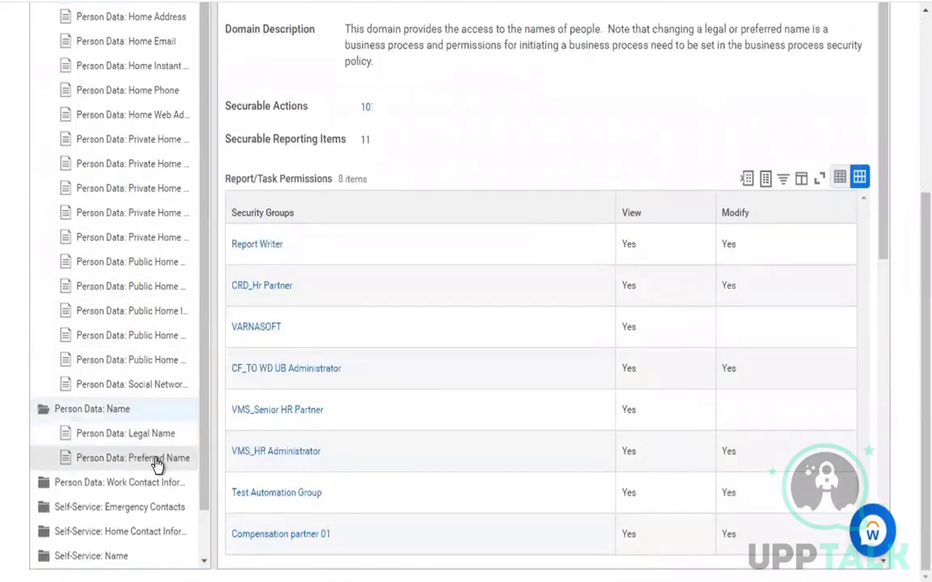
pyautogui.click(46, 410)
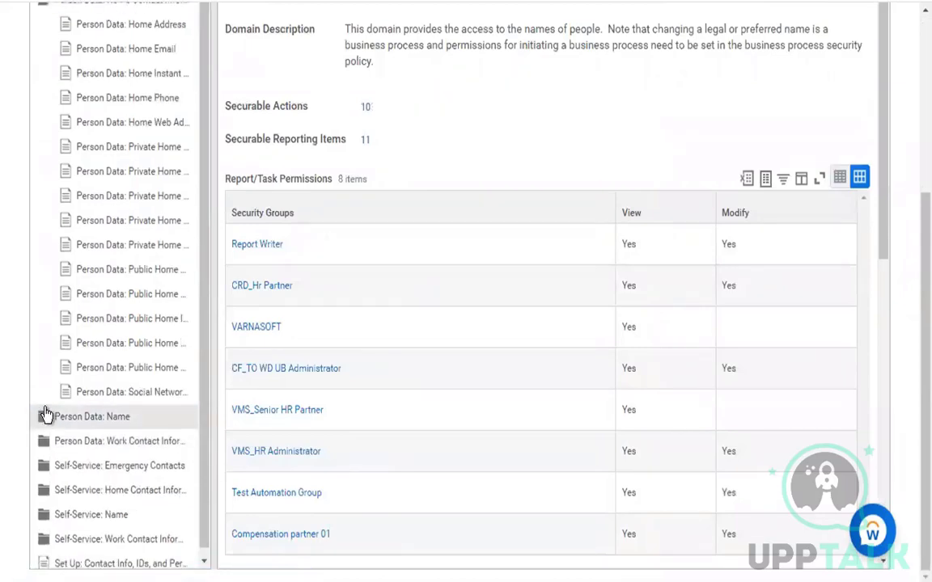
# Collapse the Home Contact Information folder and show the Person Data: Emergency Contacts policy
pyautogui.scroll(5, 46, 414)
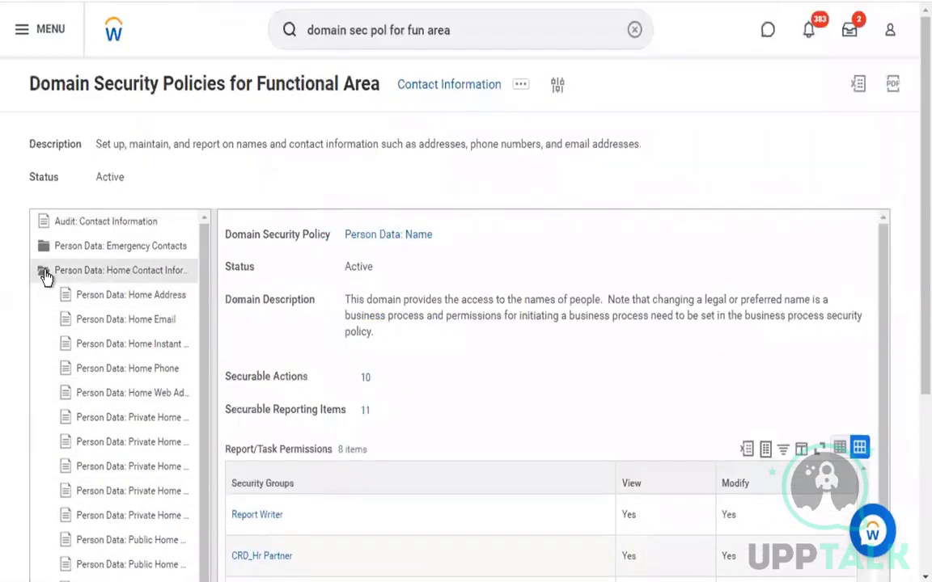
pyautogui.click(44, 273)
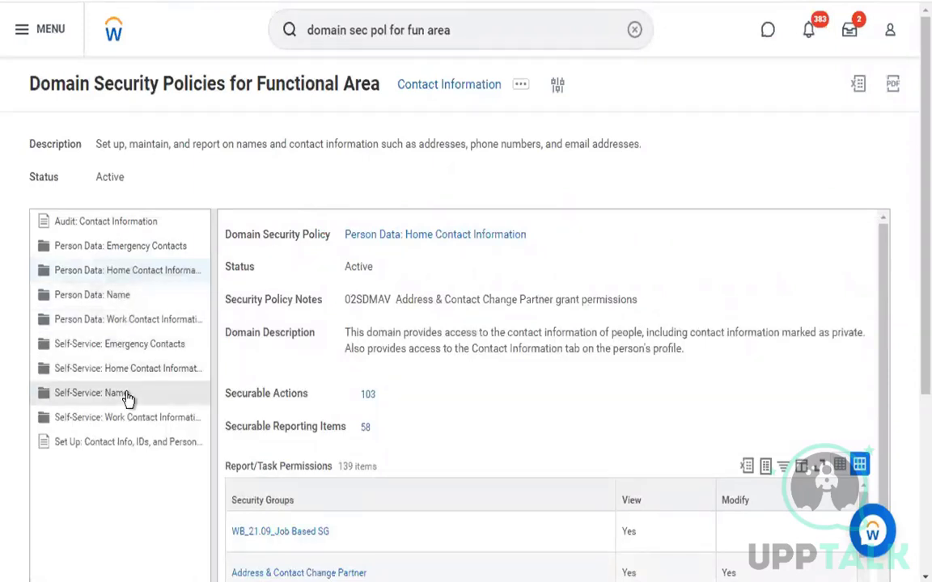
pyautogui.click(109, 254)
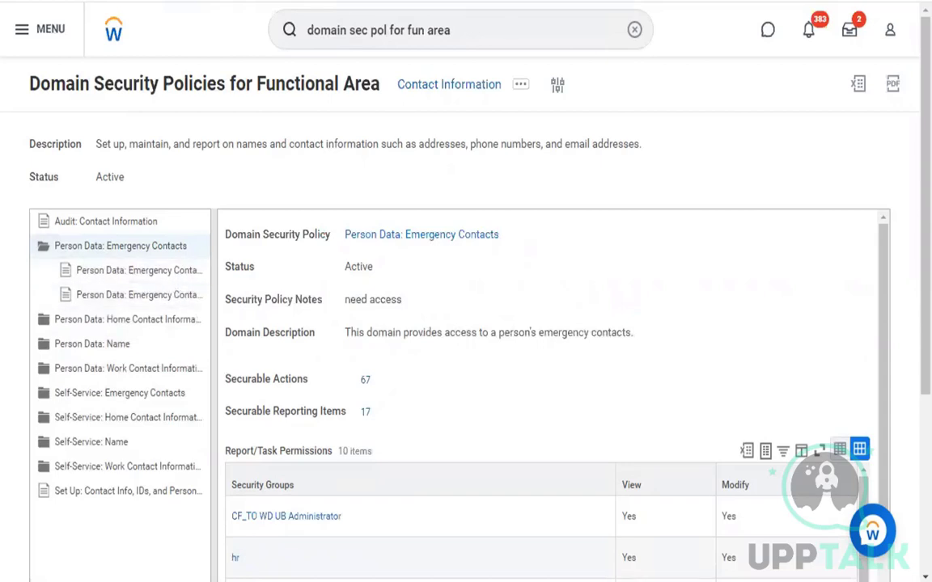
# View the Emergency Contacts Work Address sub-domain, then return to the parent policy's related actions
pyautogui.click(409, 235)
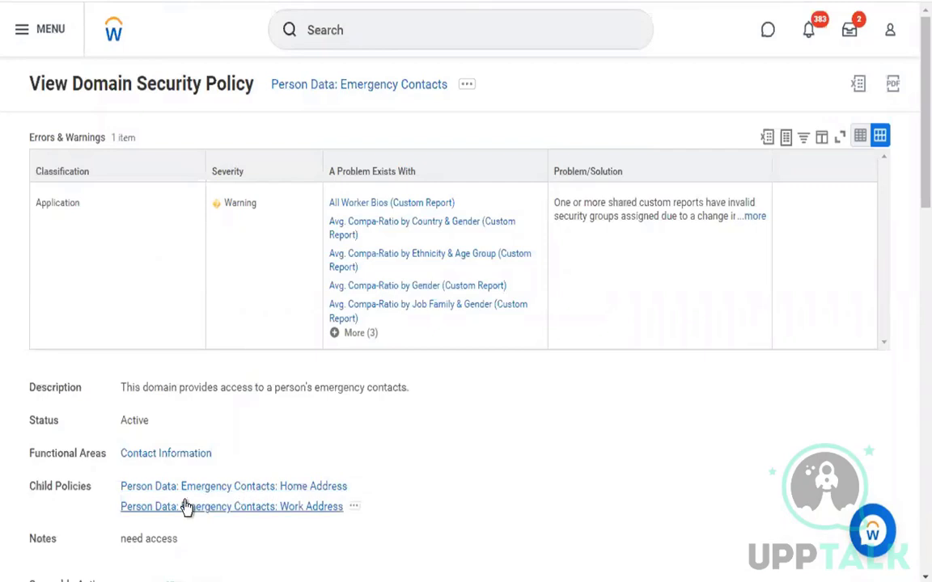
pyautogui.hotkey('alt', 'Left')
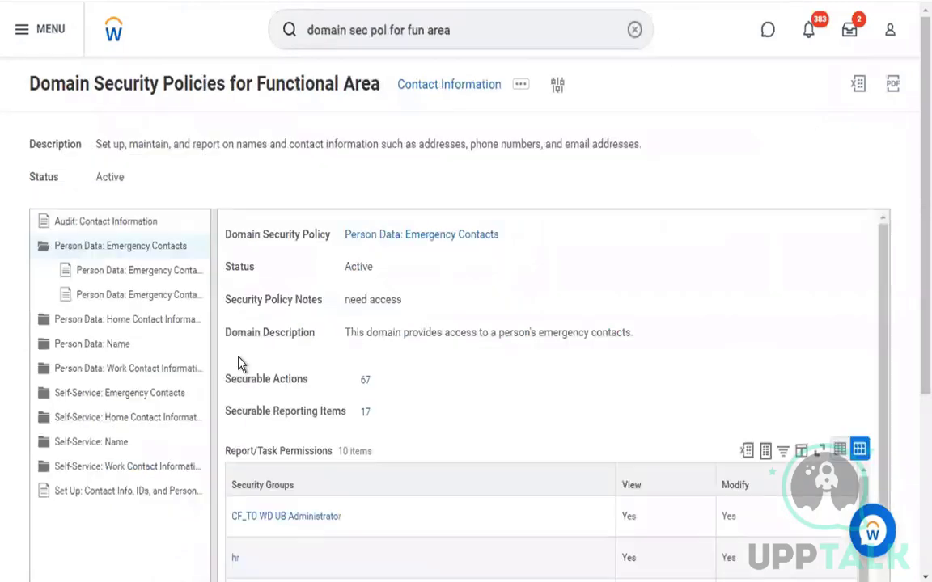
pyautogui.click(137, 270)
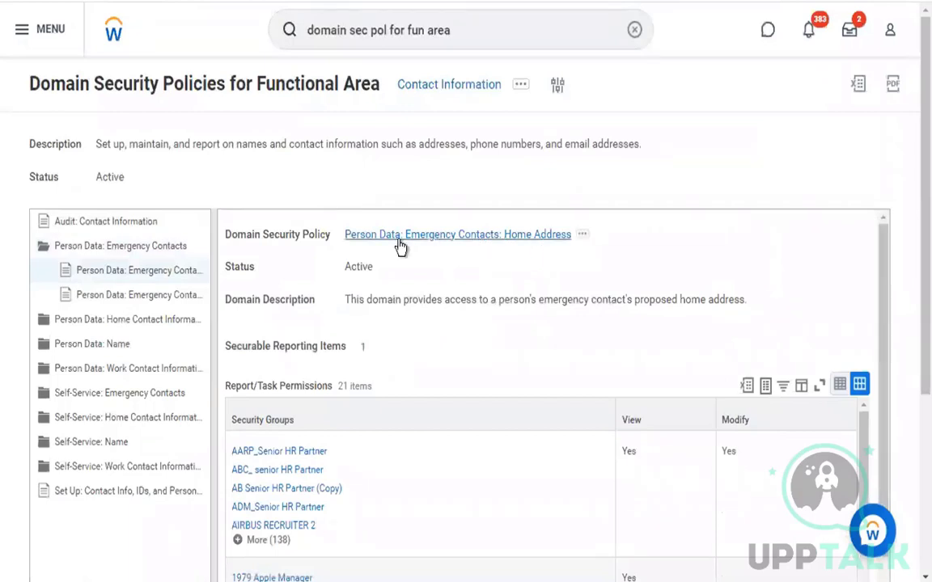
pyautogui.click(182, 295)
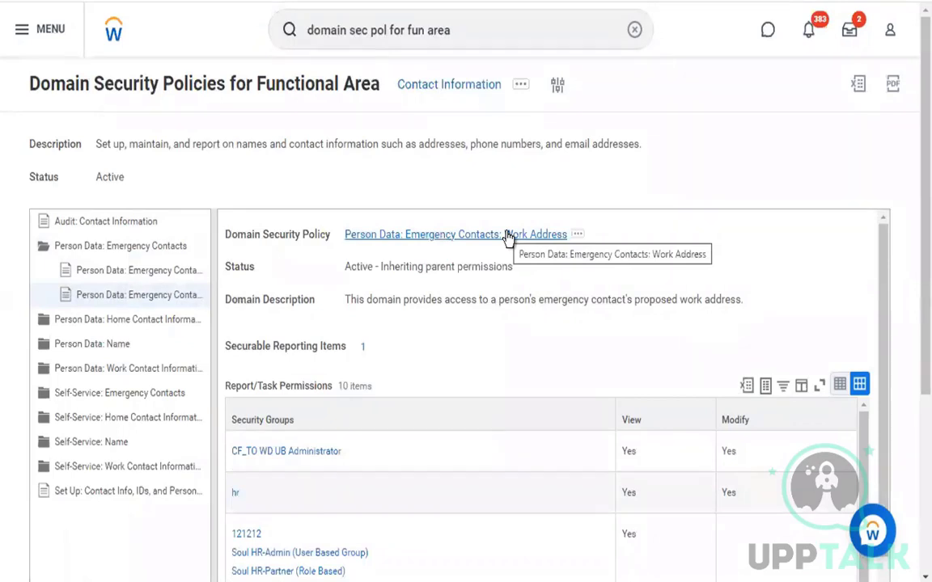
pyautogui.click(119, 247)
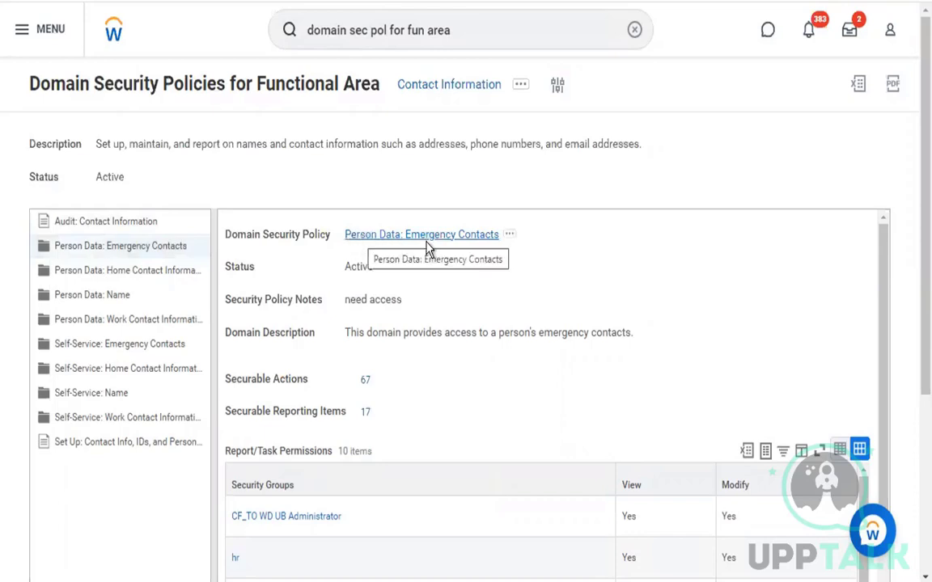
pyautogui.click(510, 236)
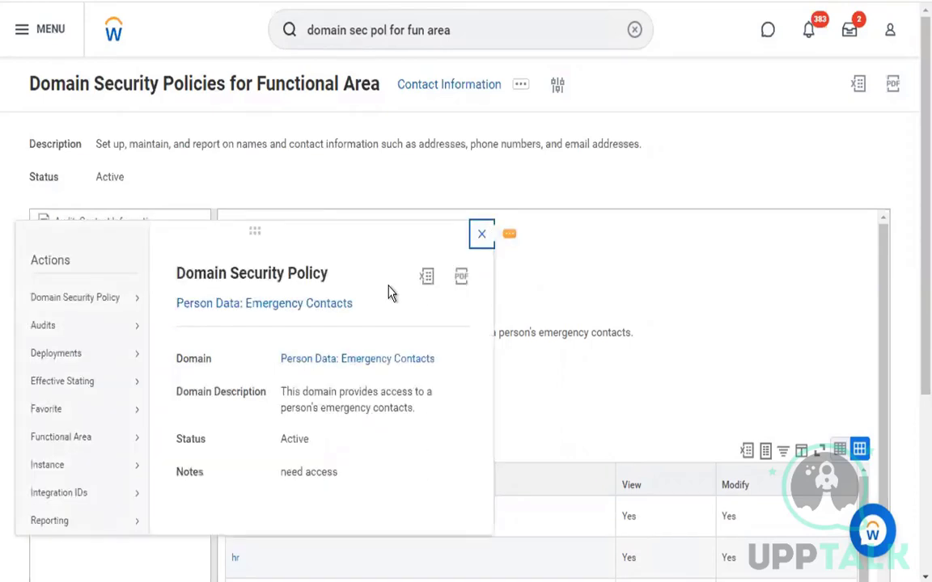
# Dismiss the related actions popup and open Edit Permissions for Person Data: Emergency Contacts
pyautogui.moveTo(81, 305)
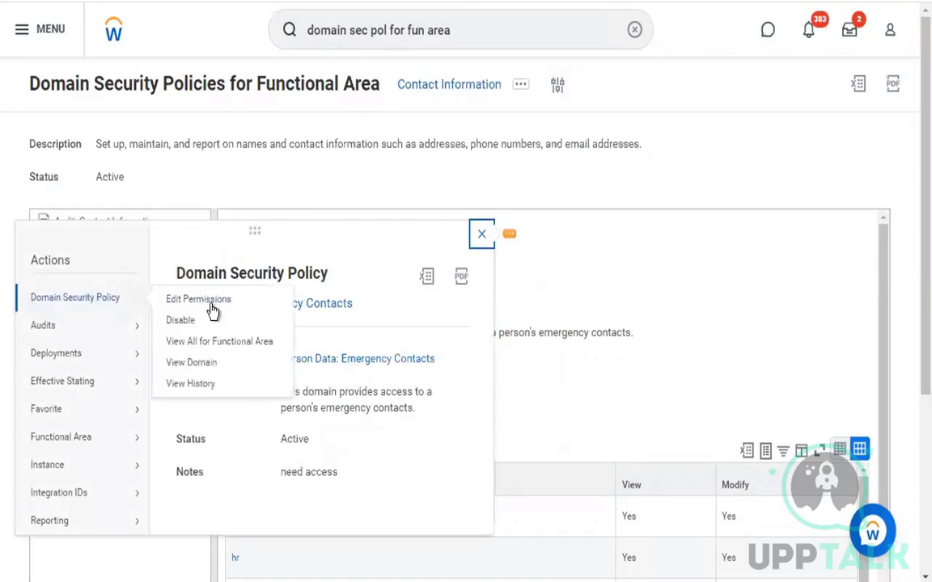
pyautogui.click(712, 178)
pyautogui.scroll(-4, 912, 485)
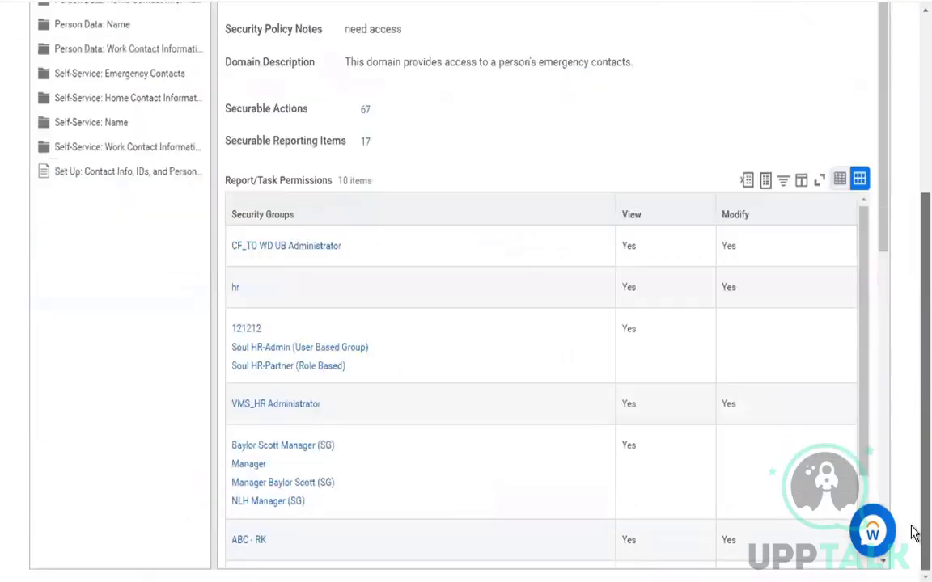
pyautogui.scroll(-3, 657, 488)
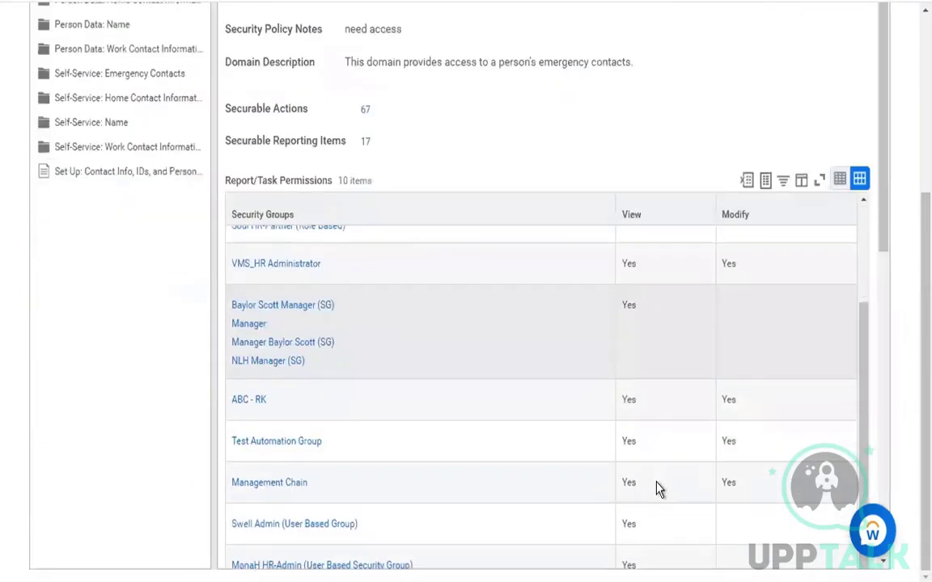
pyautogui.scroll(-1, 884, 300)
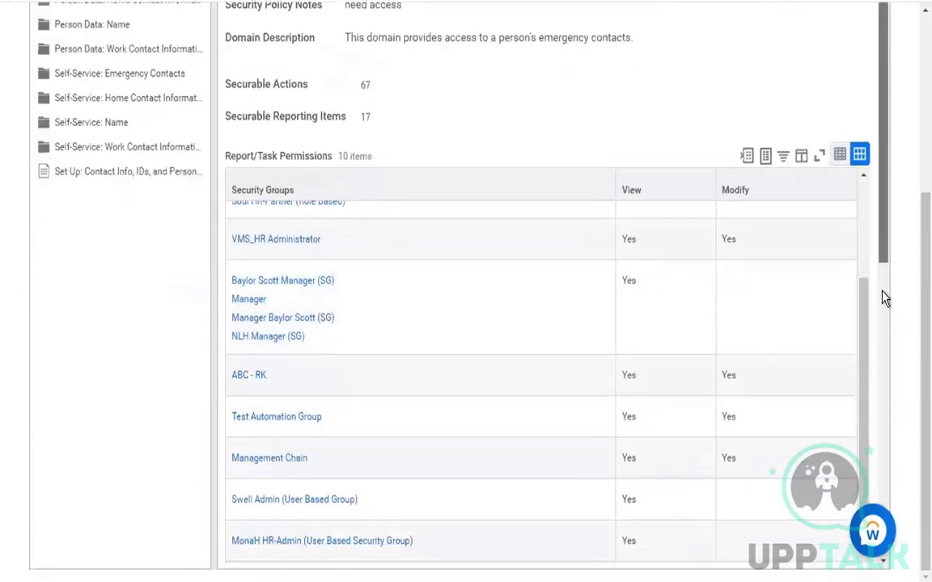
pyautogui.scroll(-8, 884, 299)
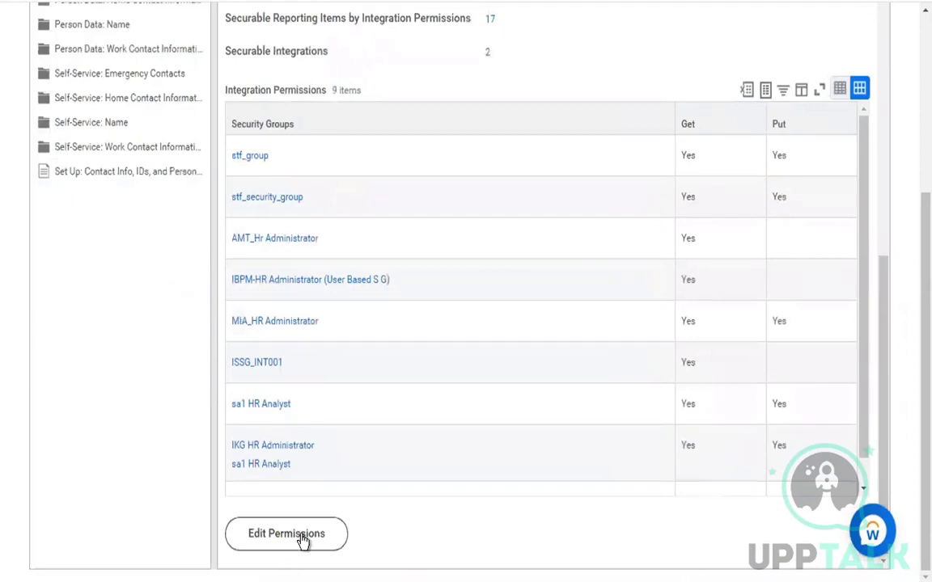
pyautogui.click(303, 541)
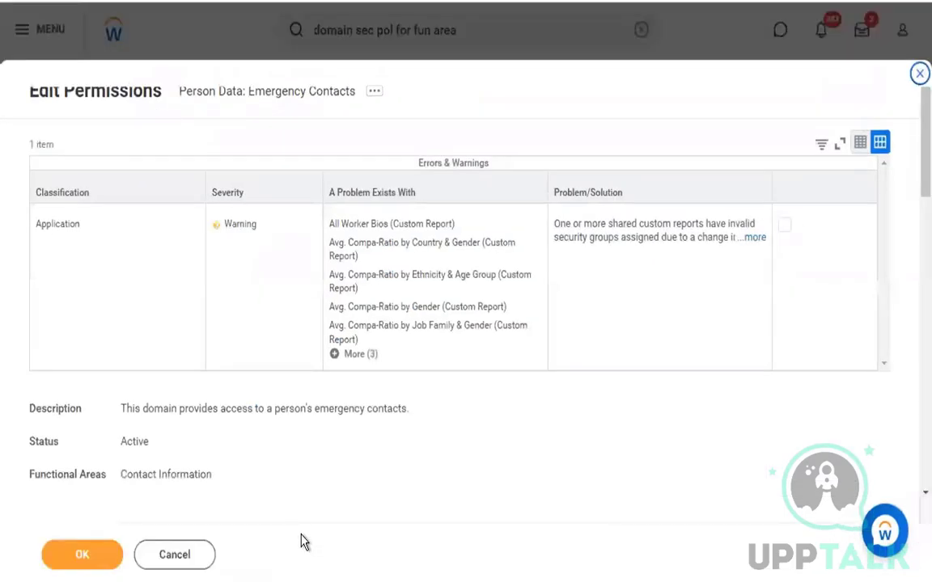
# Cancel the Edit Permissions dialog, discarding any changes
pyautogui.click(190, 558)
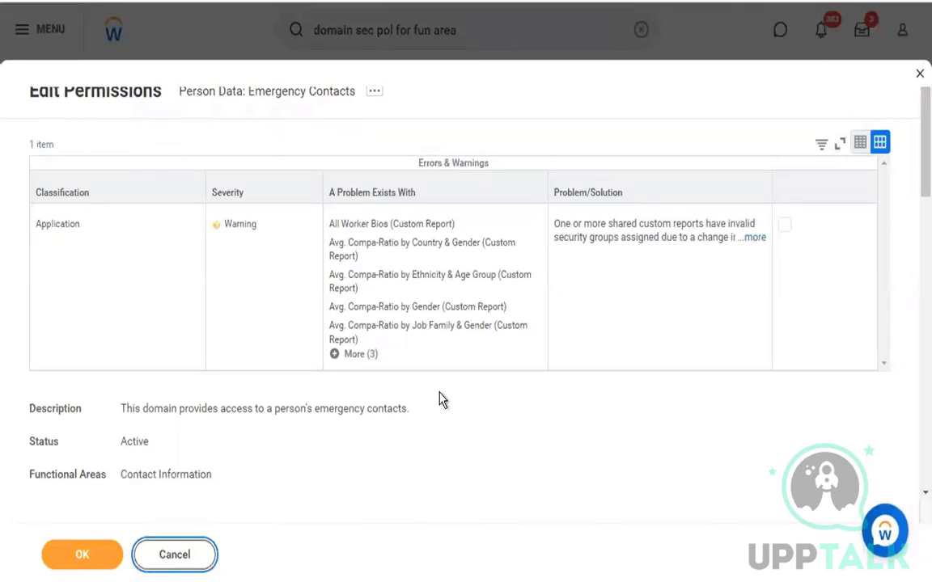
pyautogui.click(202, 556)
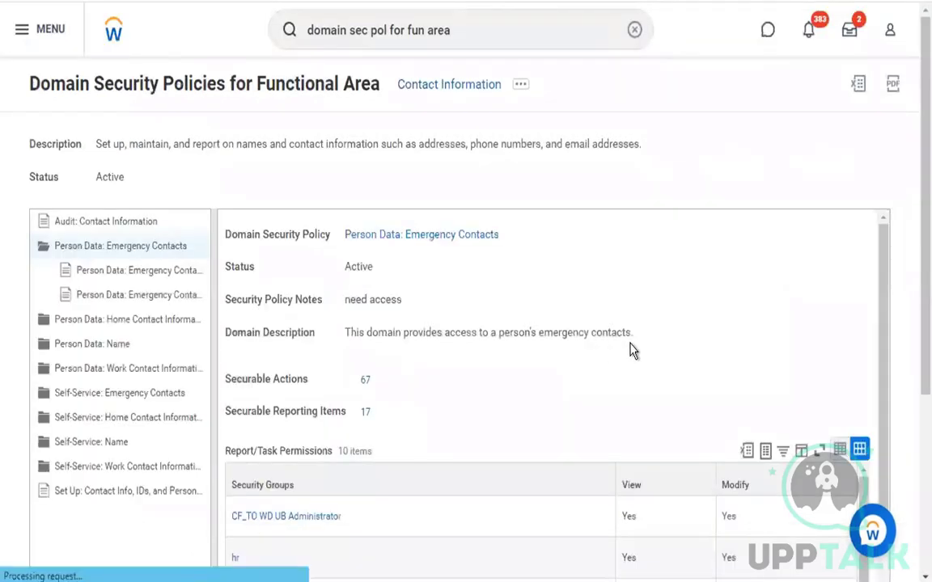
# Select the Emergency Contacts: Home Address domain and scroll through its permissions
pyautogui.click(161, 277)
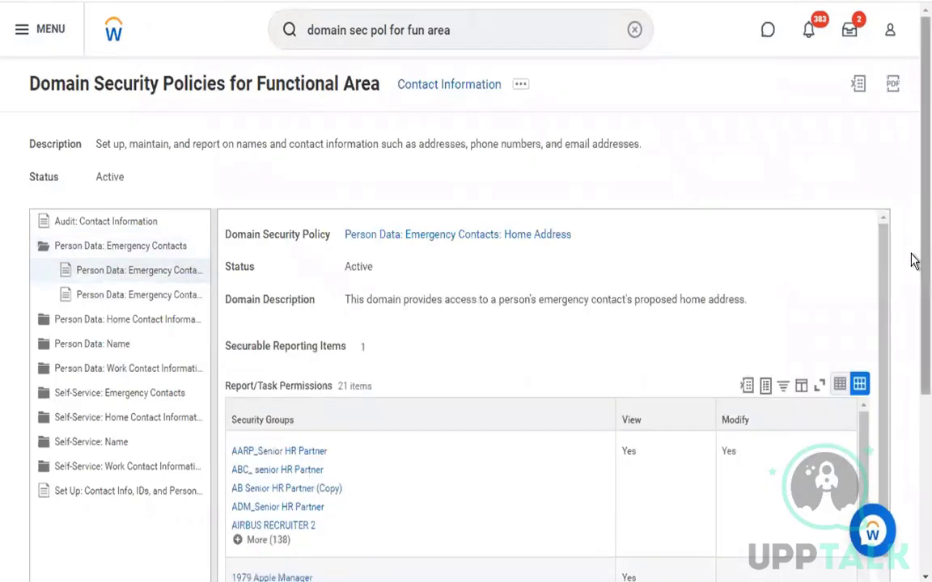
pyautogui.moveTo(924, 262); pyautogui.dragTo(924, 264)
pyautogui.scroll(-3, 880, 339)
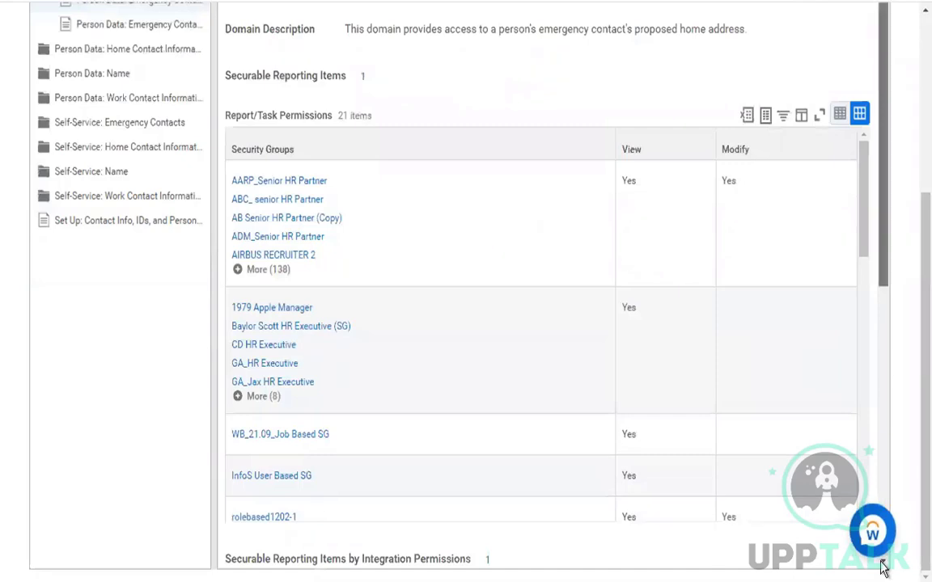
pyautogui.scroll(-6, 881, 566)
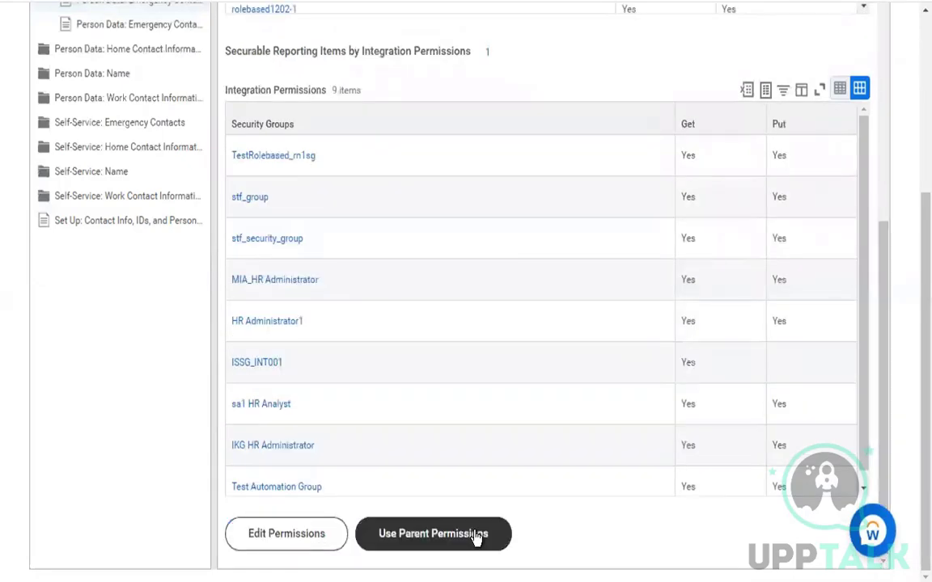
pyautogui.click(272, 535)
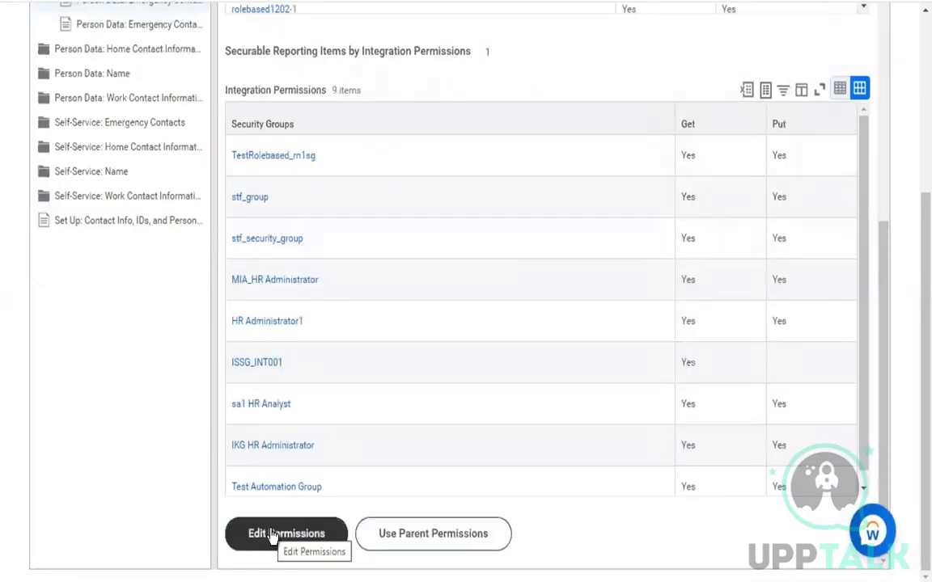
# Expand Self-Service: Work Contact Information, view its Work Email sub-domain, then reselect the folder
pyautogui.click(101, 202)
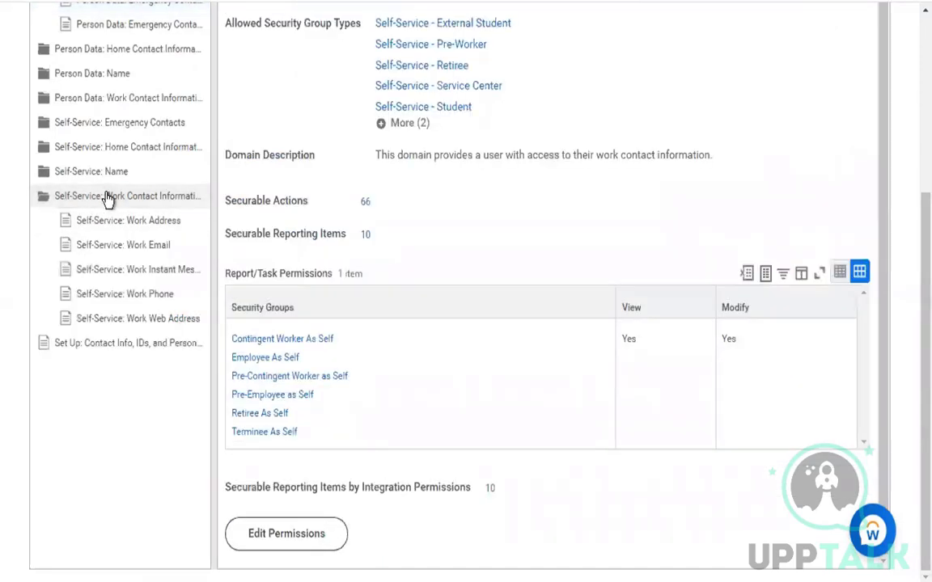
pyautogui.click(105, 199)
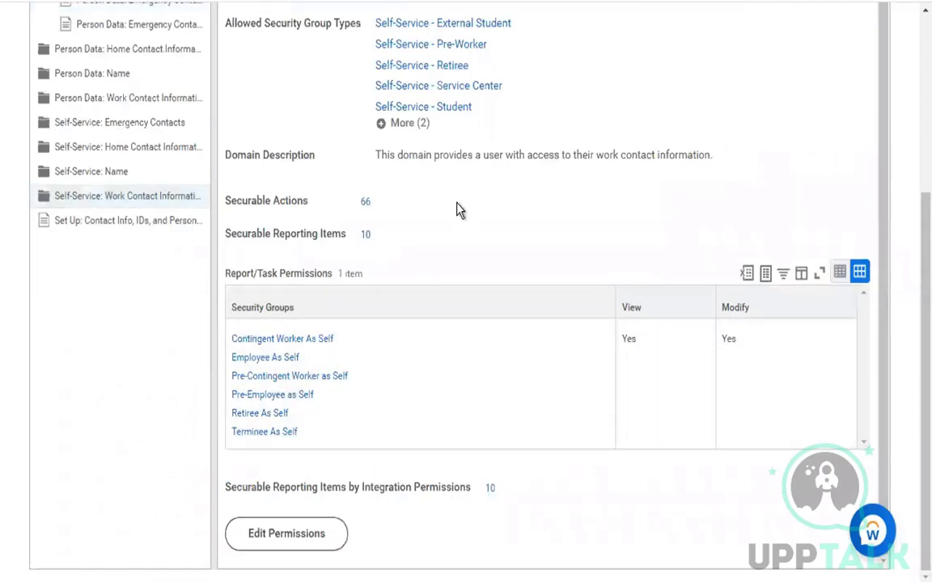
pyautogui.click(136, 201)
pyautogui.click(143, 249)
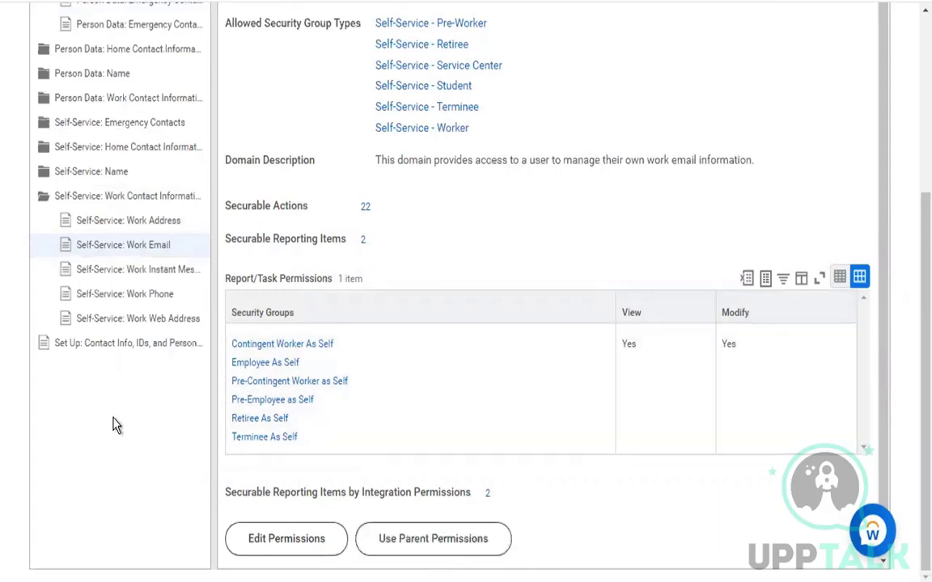
pyautogui.click(44, 198)
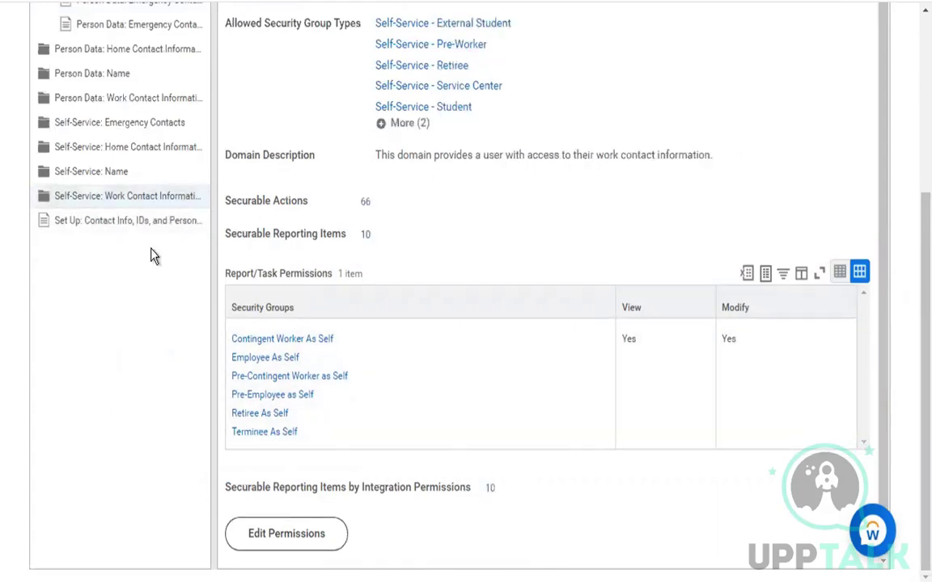
# Scroll back up and reselect the Person Data: Emergency Contacts folder in the tree
pyautogui.scroll(4, 152, 256)
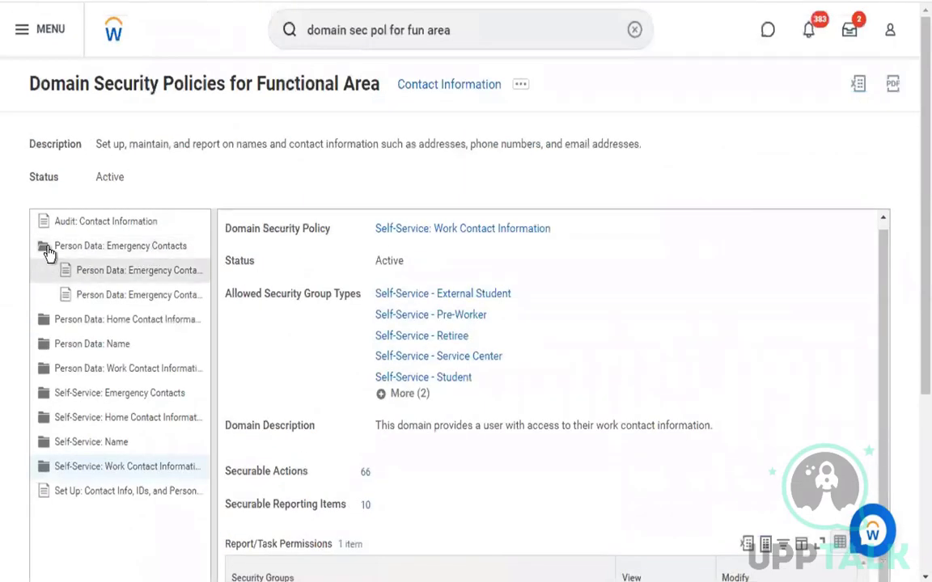
pyautogui.click(45, 247)
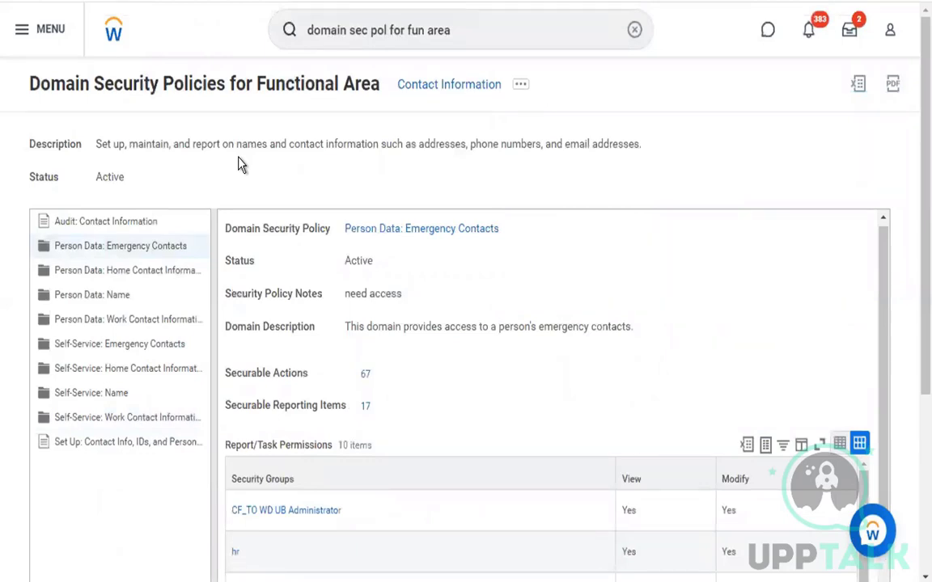
# Search 'business process standard' and open the Business Process Types with Default Definitions in Use report
pyautogui.moveTo(388, 576)
pyautogui.click(634, 30)
pyautogui.click(551, 22)
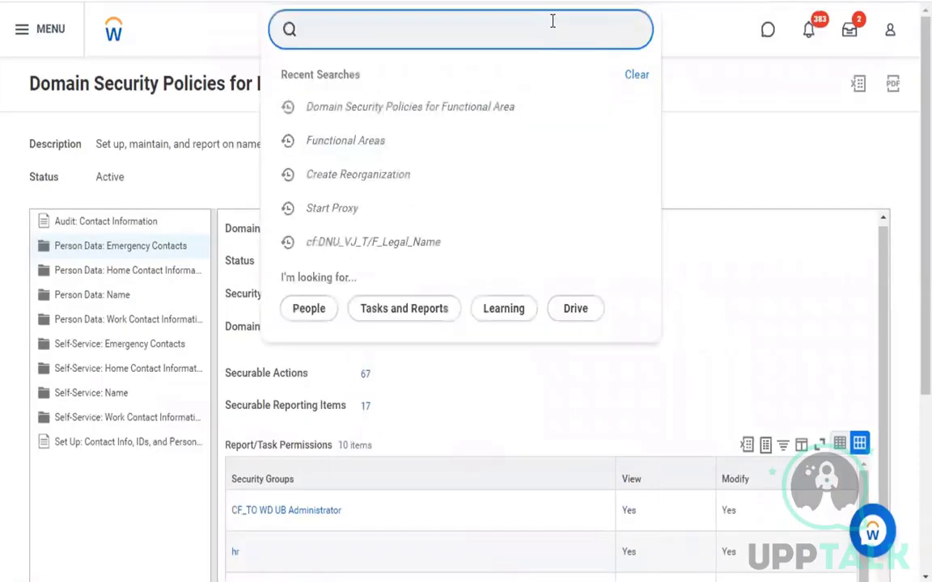
pyautogui.write('business process')
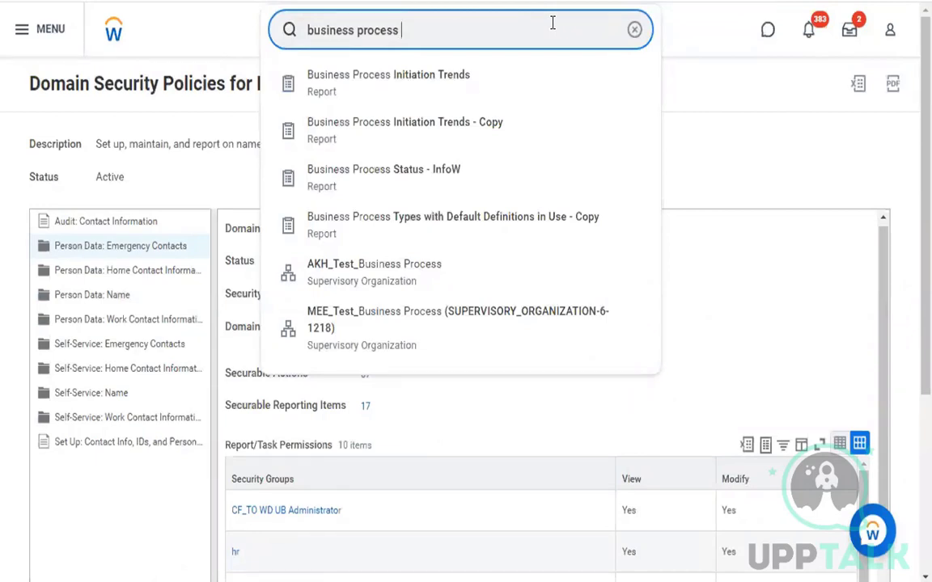
pyautogui.write('workday')
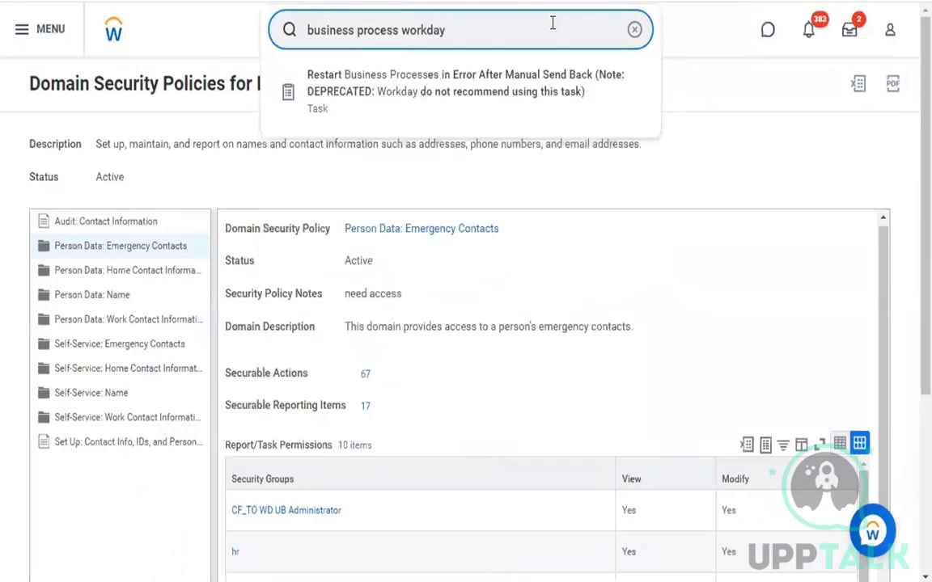
pyautogui.press('BackSpace')
pyautogui.press('BackSpace')
pyautogui.press('BackSpace')
pyautogui.press('BackSpace')
pyautogui.press('BackSpace')
pyautogui.press('BackSpace')
pyautogui.press('BackSpace')
pyautogui.press('BackSpace')
pyautogui.press('BackSpace')
pyautogui.write('s standard')
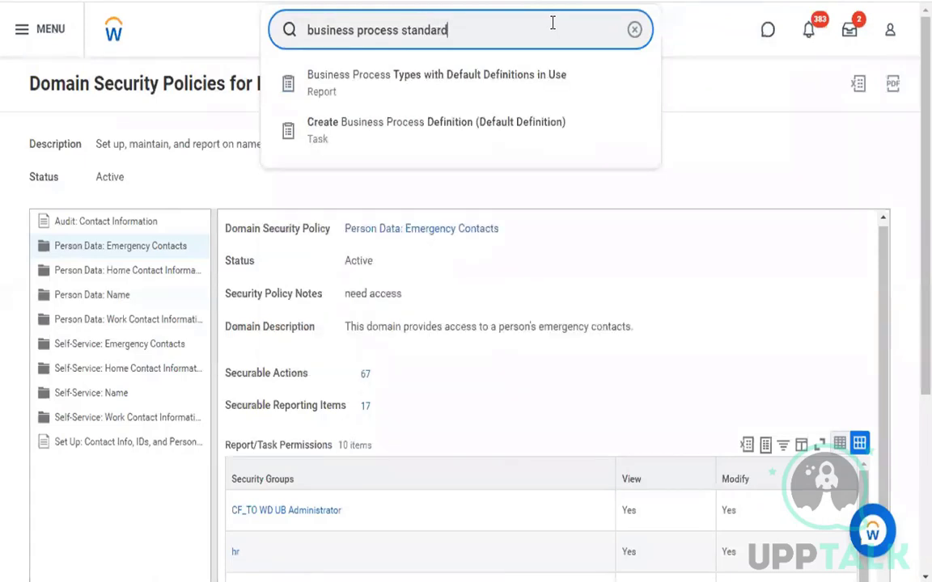
pyautogui.click(475, 98)
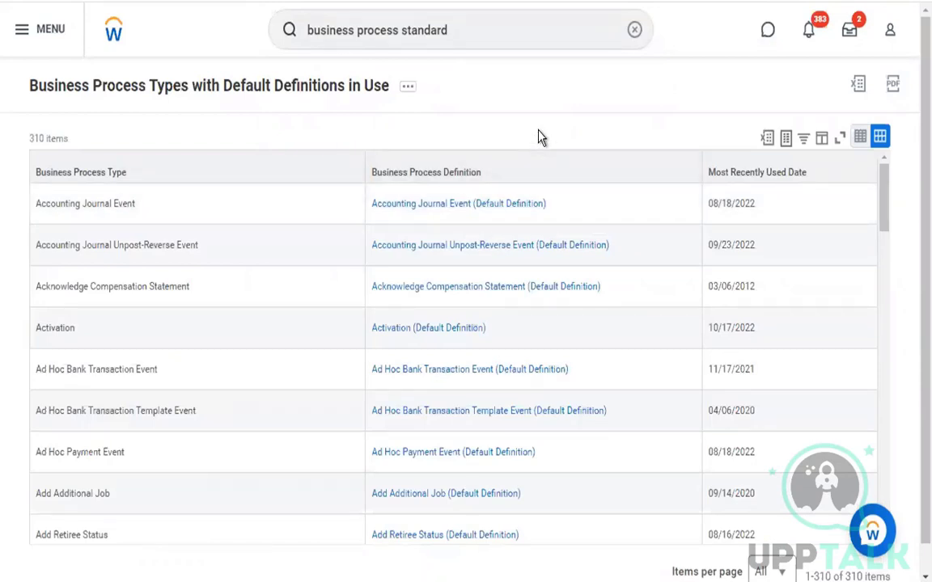
# Open the sort and filter popup on the Business Process Definition column header
pyautogui.moveTo(77, 146); pyautogui.dragTo(27, 138)
pyautogui.click(183, 139)
pyautogui.click(187, 164)
pyautogui.click(418, 173)
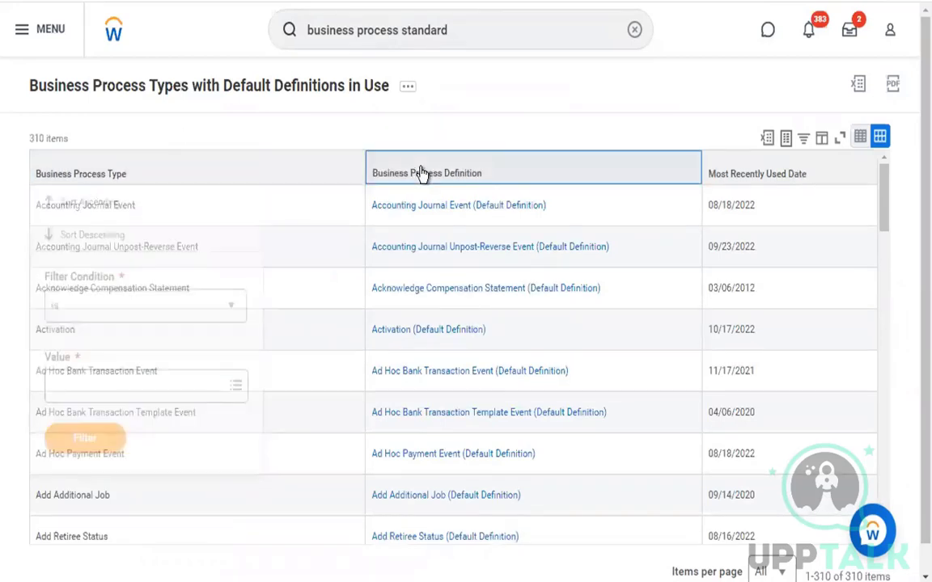
# Filter the Business Process Definition column to Hire, Termination, Onboarding and Change Job default definitions
pyautogui.click(423, 385)
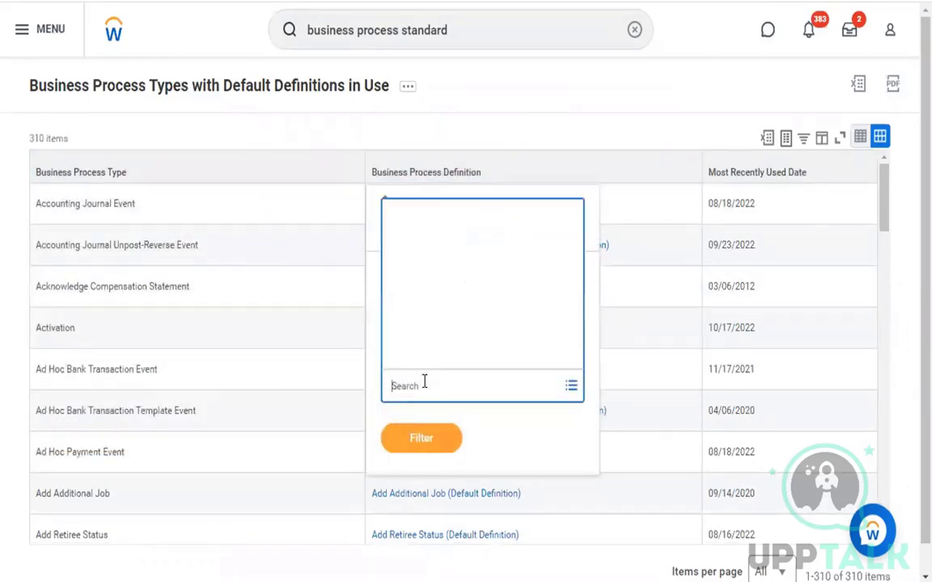
pyautogui.write('hire')
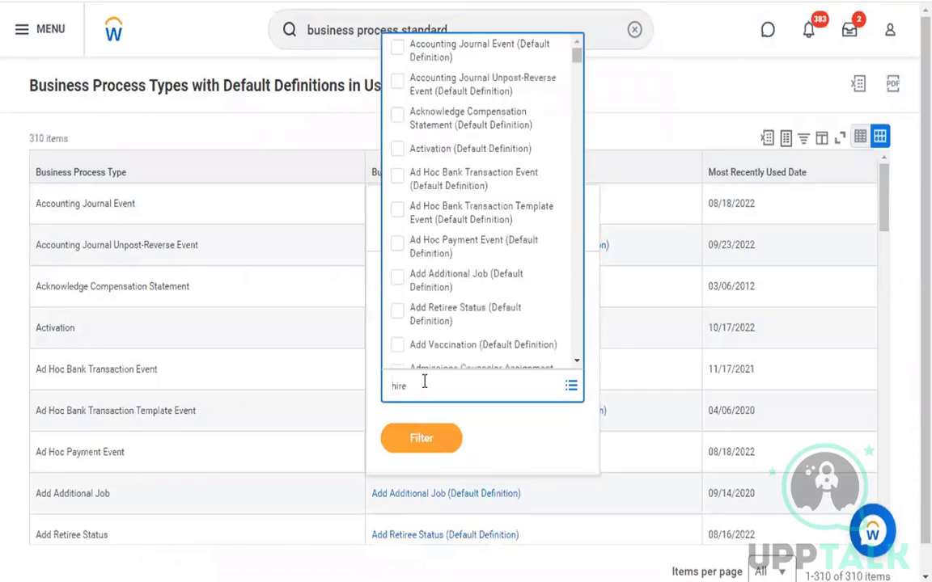
pyautogui.press('Return')
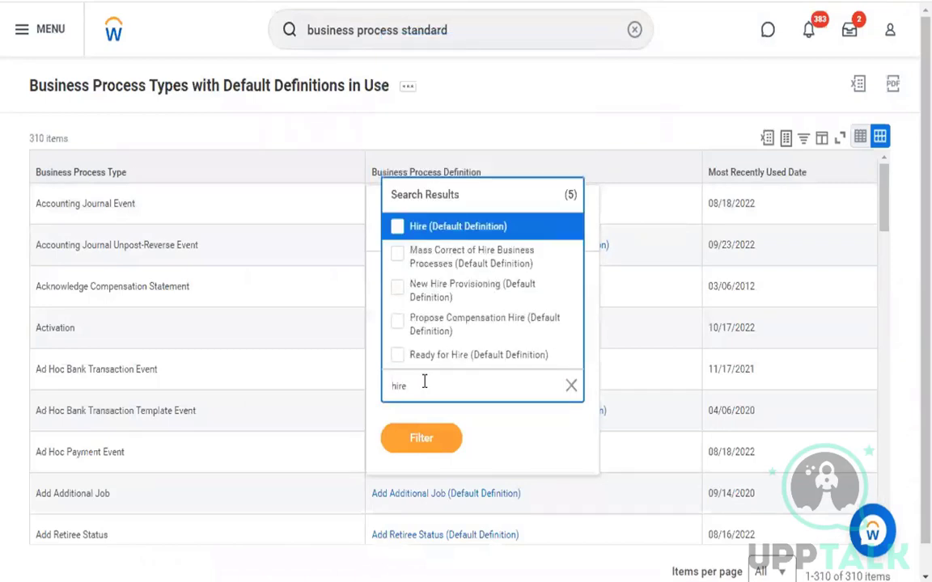
pyautogui.press('Return')
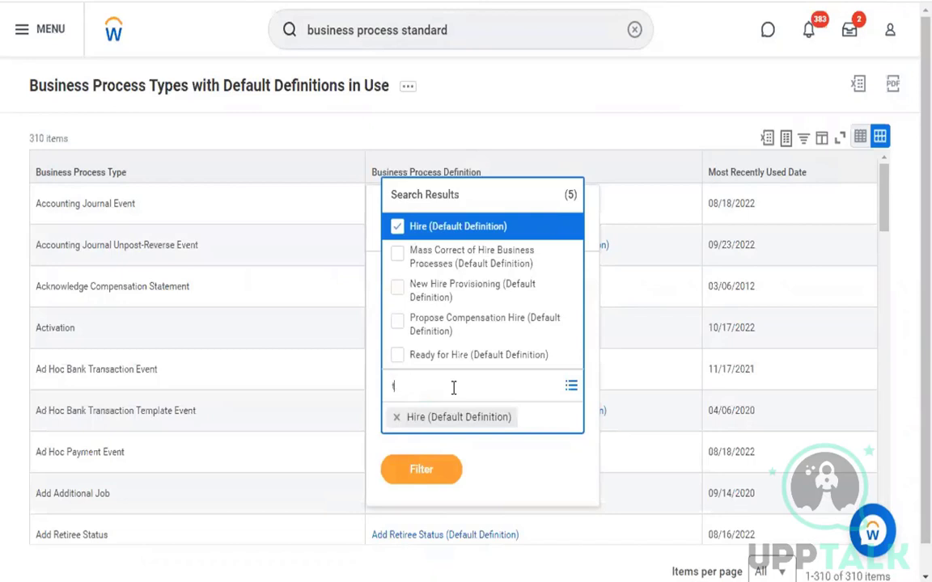
pyautogui.write('termination')
pyautogui.press('Return')
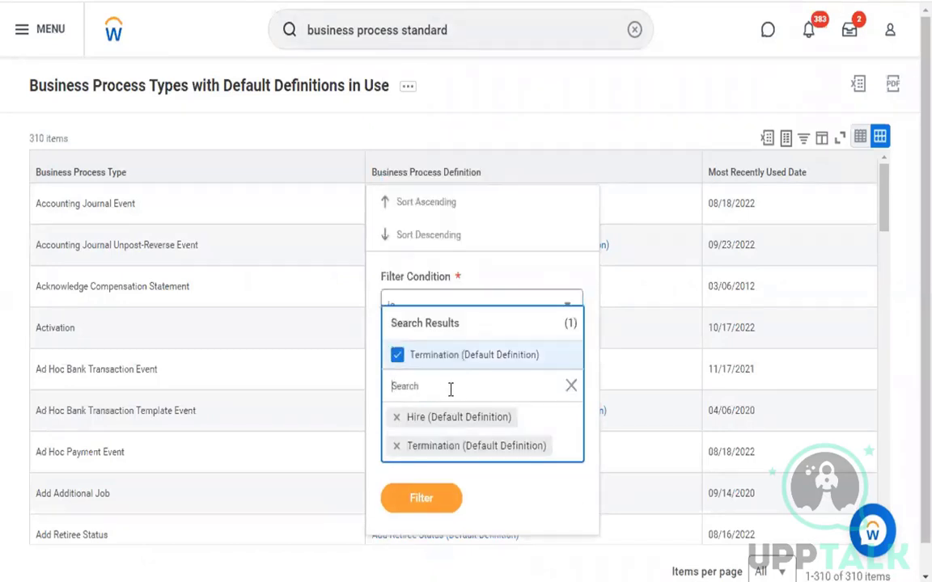
pyautogui.write('onboarding')
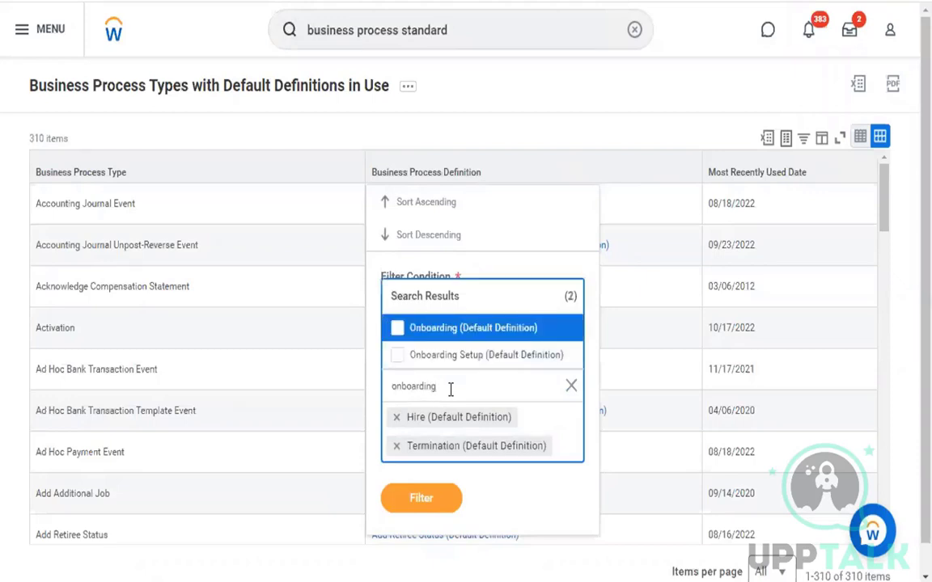
pyautogui.press('Return')
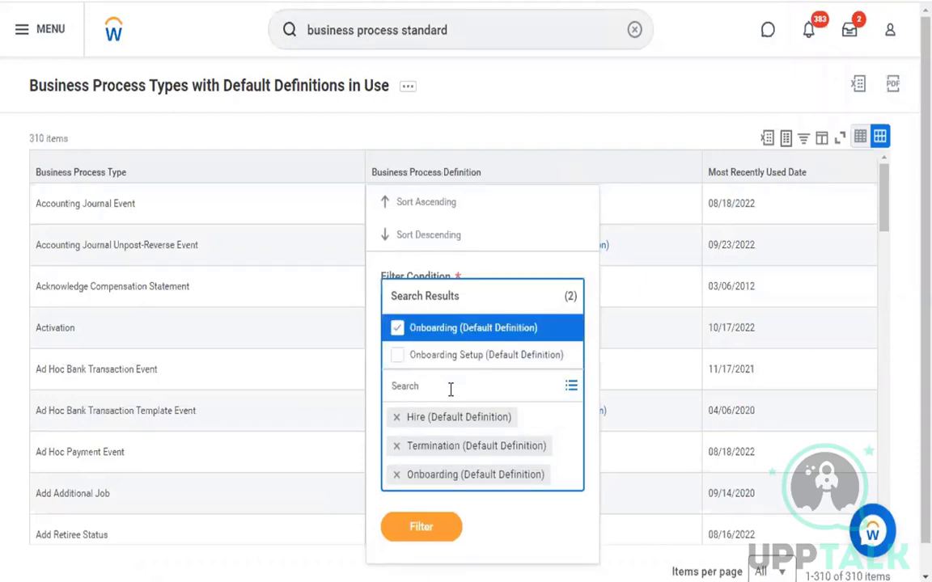
pyautogui.write('change job')
pyautogui.press('Return')
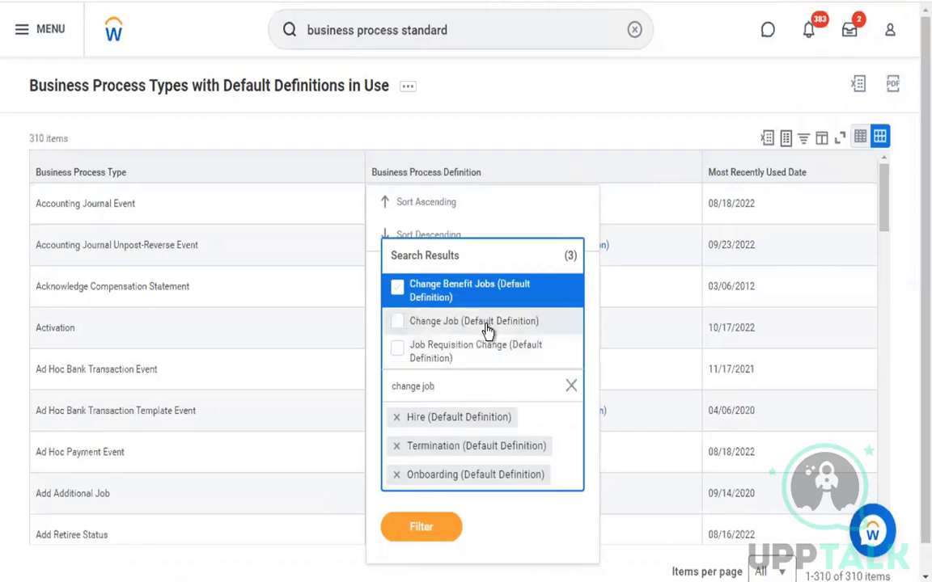
pyautogui.click(485, 322)
pyautogui.click(443, 535)
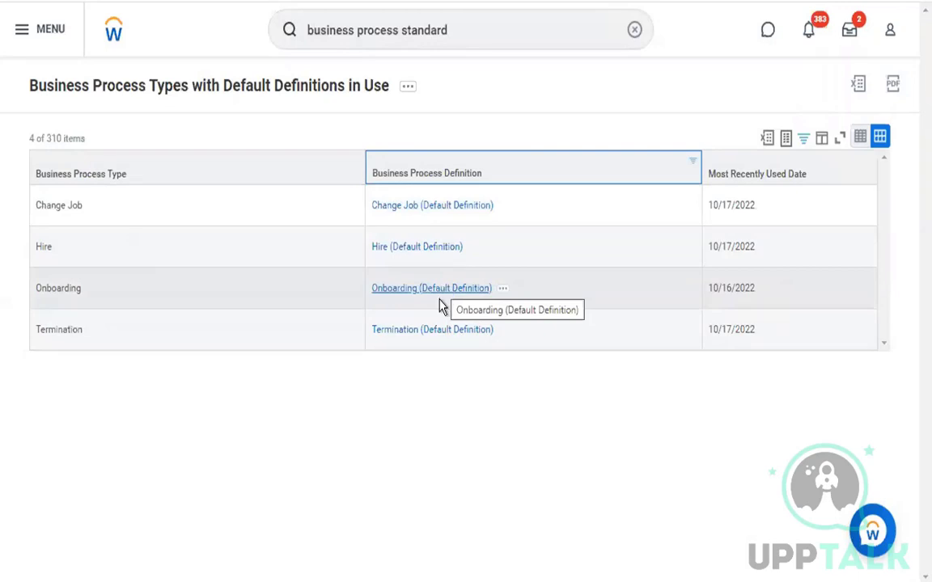
pyautogui.click(430, 428)
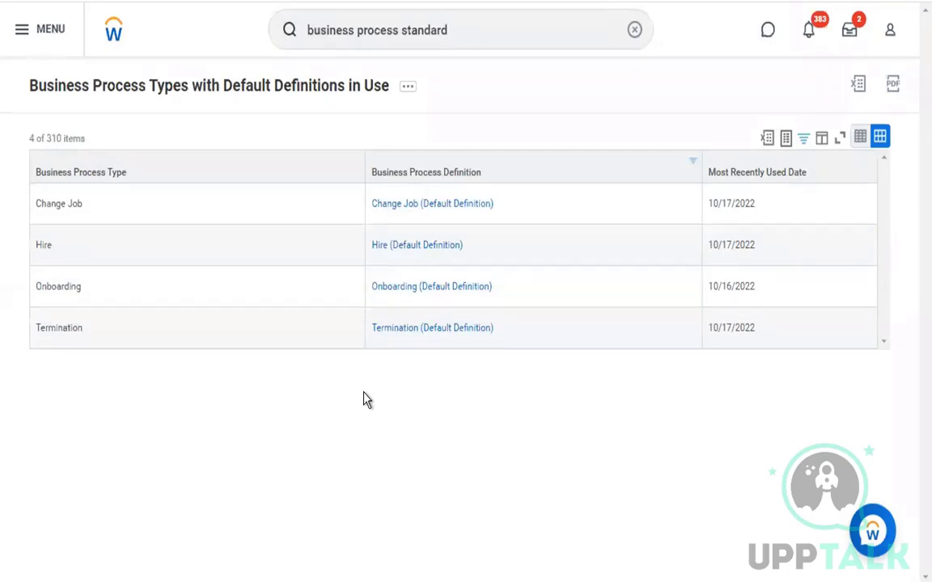
pyautogui.click(407, 290)
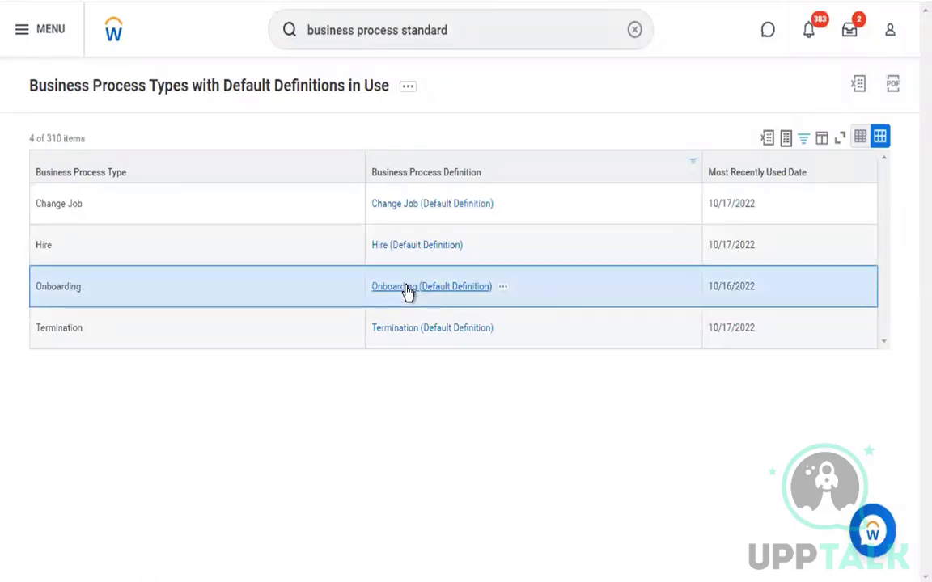
# Open the Onboarding default definition and highlight the withholding elections and veteran status steps
pyautogui.click(407, 287)
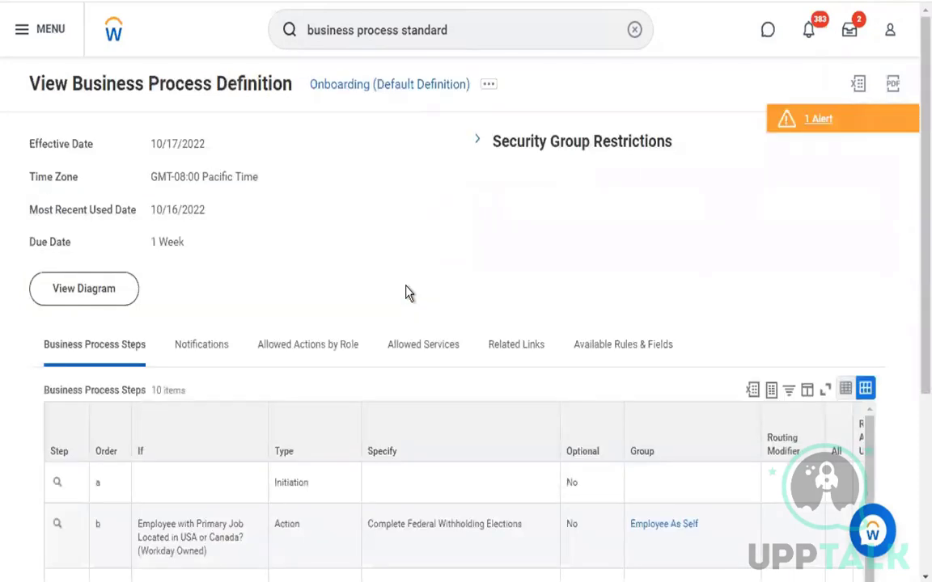
pyautogui.scroll(-3, 407, 293)
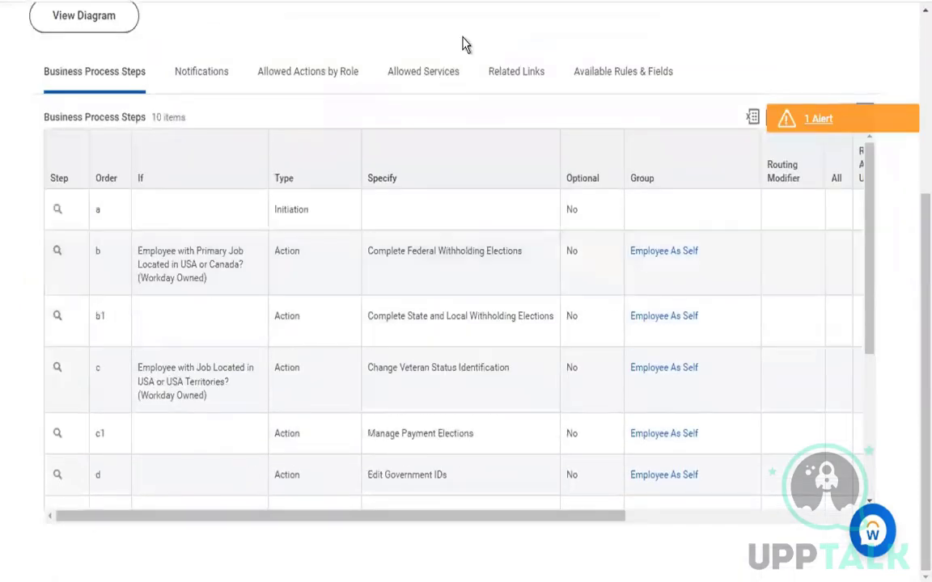
pyautogui.scroll(1, 465, 44)
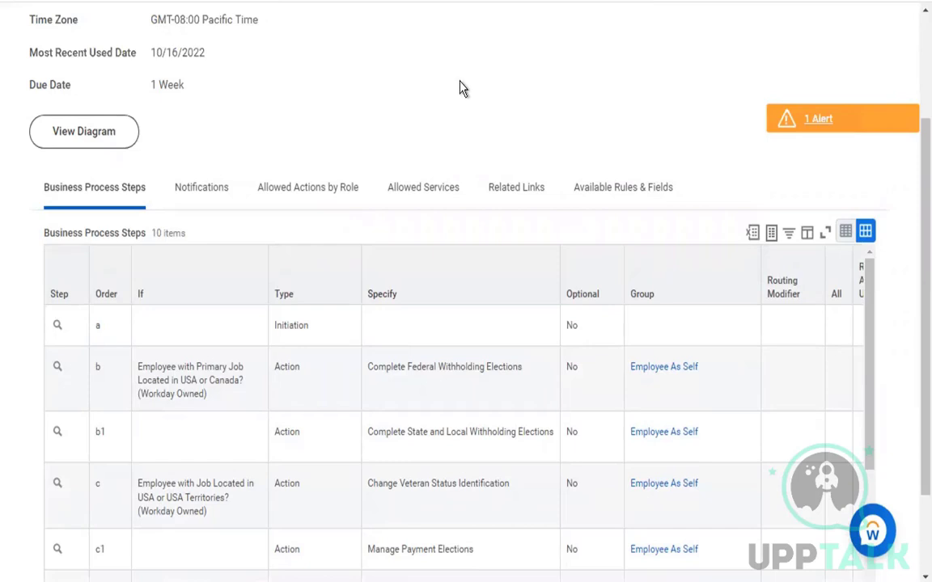
pyautogui.scroll(-1, 391, 264)
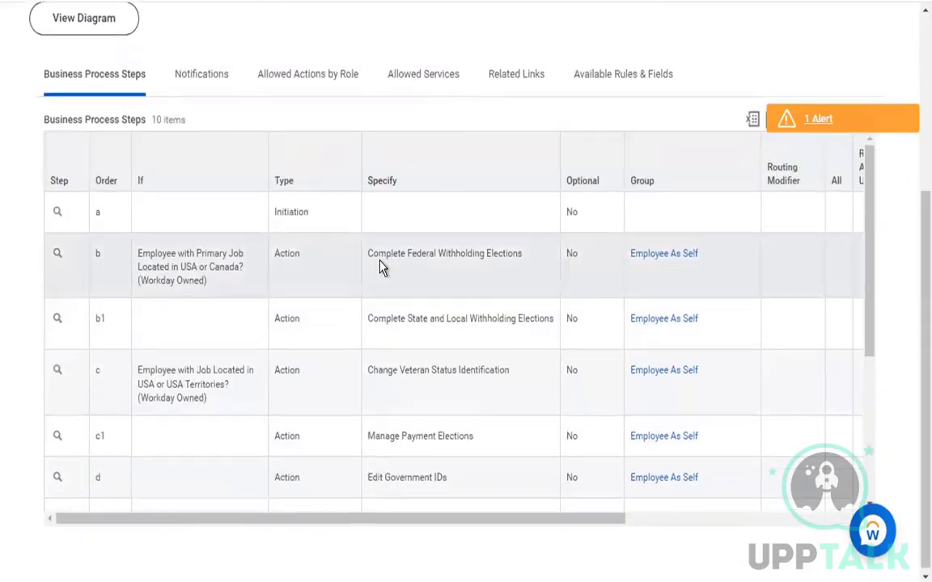
pyautogui.moveTo(474, 261); pyautogui.dragTo(465, 260)
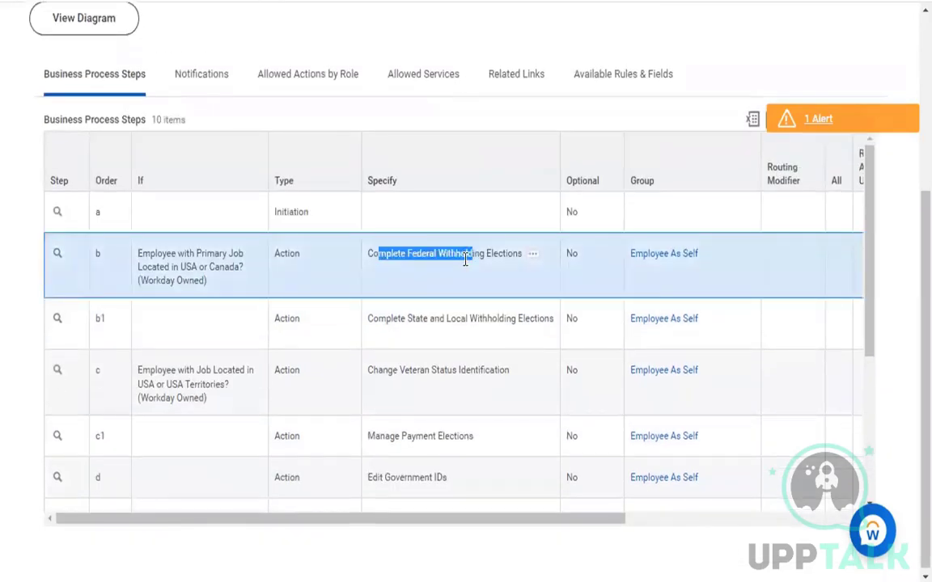
pyautogui.moveTo(509, 323); pyautogui.dragTo(381, 326)
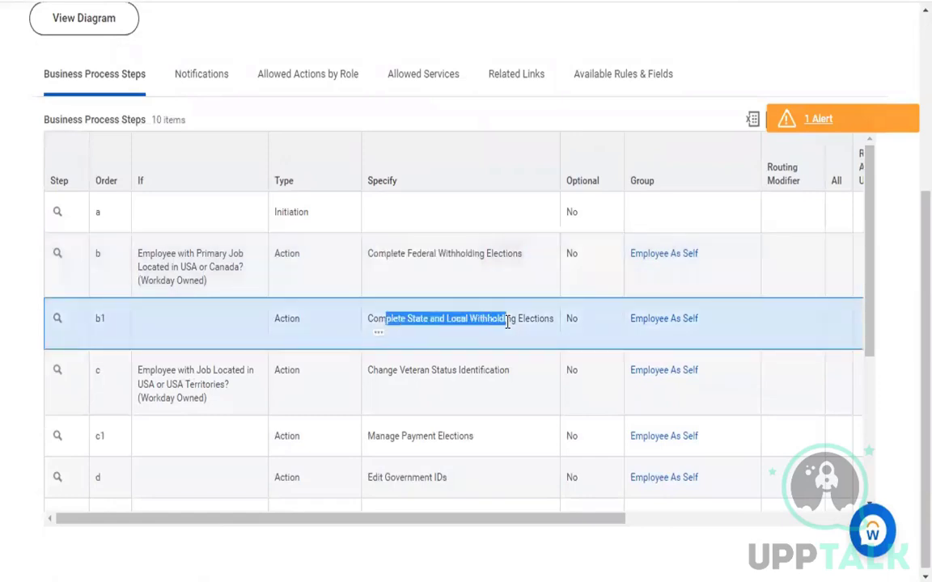
pyautogui.moveTo(382, 369); pyautogui.dragTo(461, 370)
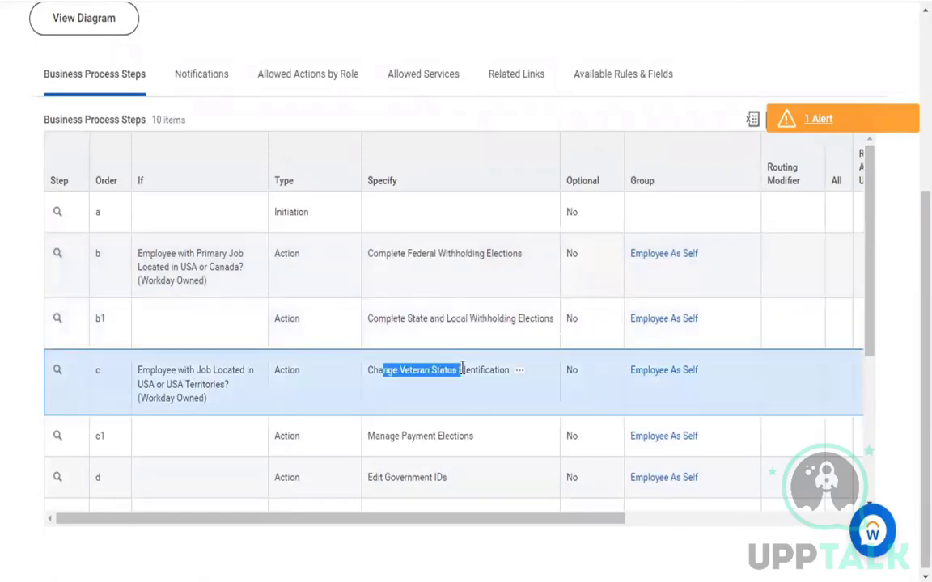
# Highlight the payment elections, government IDs, disability, Form I-9 and benefit elections steps
pyautogui.scroll(-2, 462, 373)
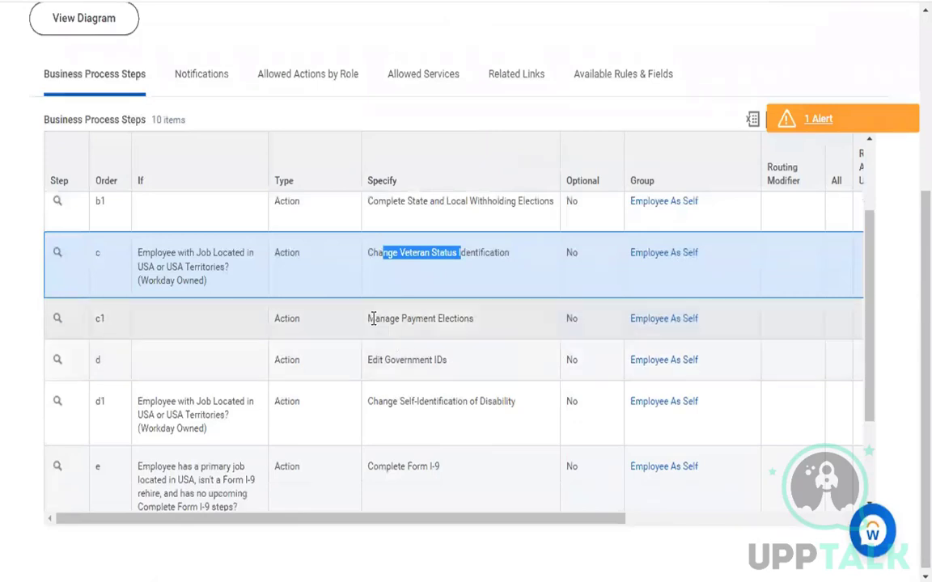
pyautogui.moveTo(369, 318); pyautogui.dragTo(365, 332)
pyautogui.click(459, 320)
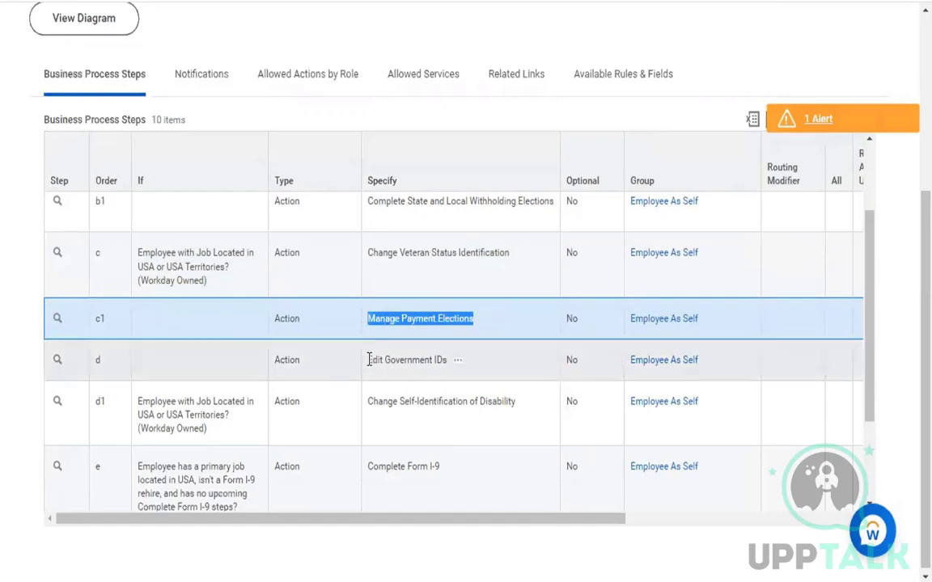
pyautogui.moveTo(370, 360); pyautogui.dragTo(450, 366)
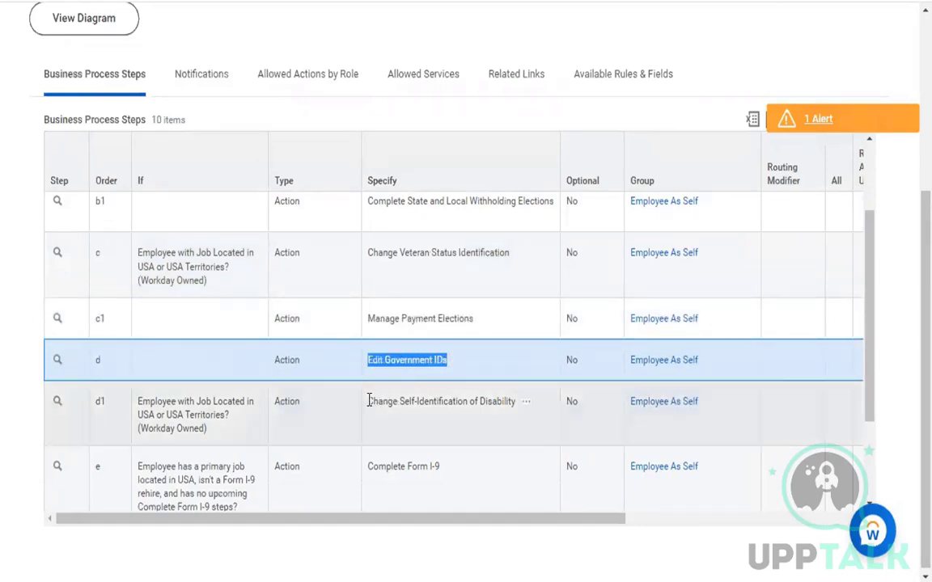
pyautogui.moveTo(368, 400); pyautogui.dragTo(463, 415)
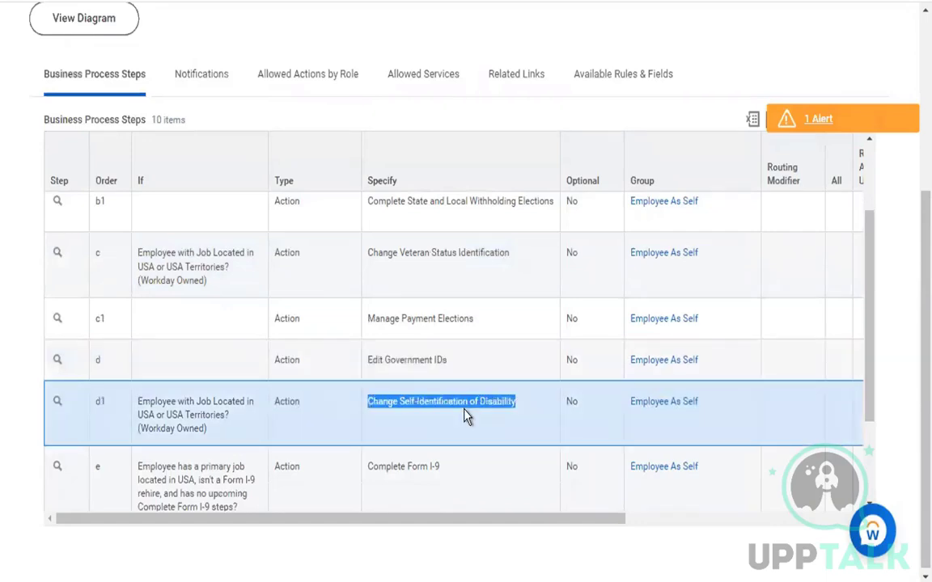
pyautogui.scroll(-1, 465, 415)
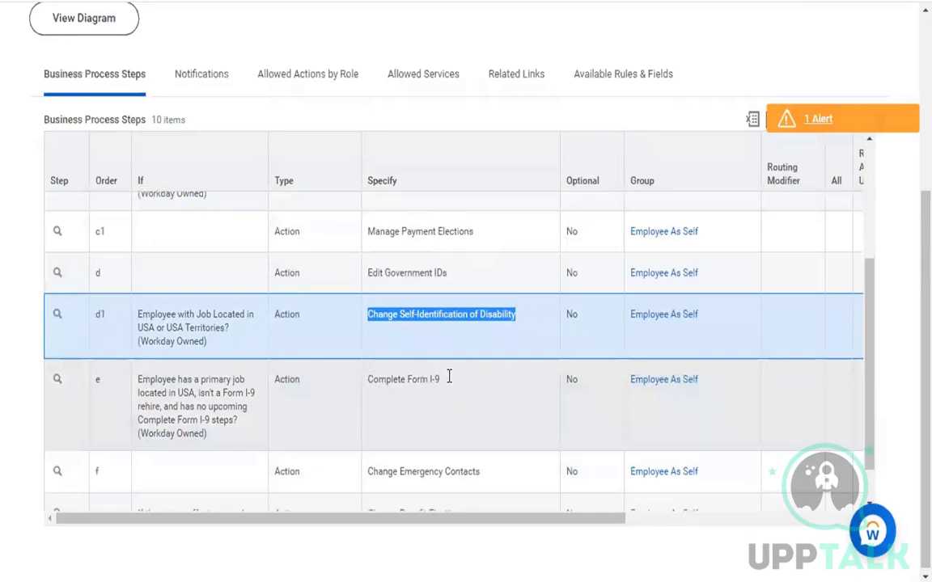
pyautogui.tripleClick(448, 376)
pyautogui.scroll(-1, 449, 383)
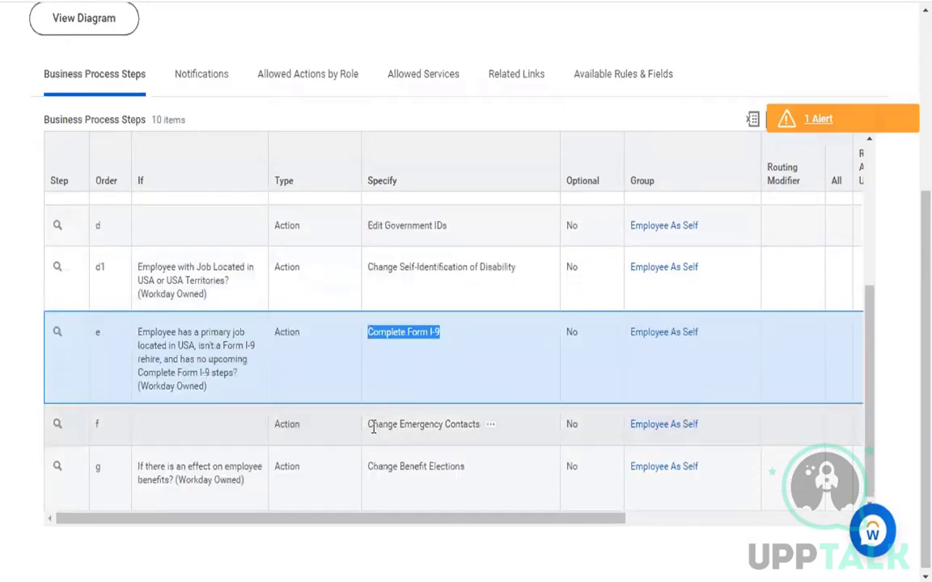
pyautogui.moveTo(369, 424); pyautogui.dragTo(462, 426)
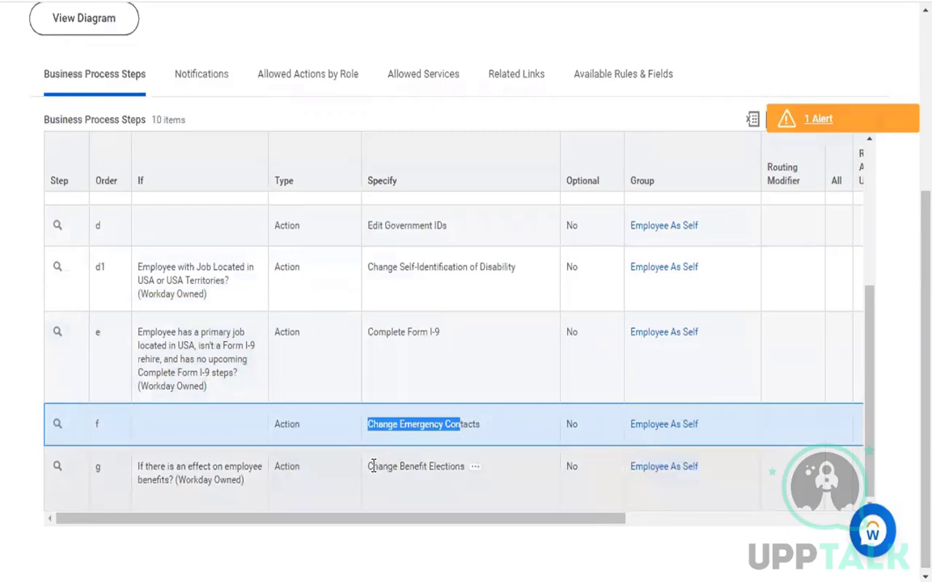
pyautogui.moveTo(371, 467); pyautogui.dragTo(451, 467)
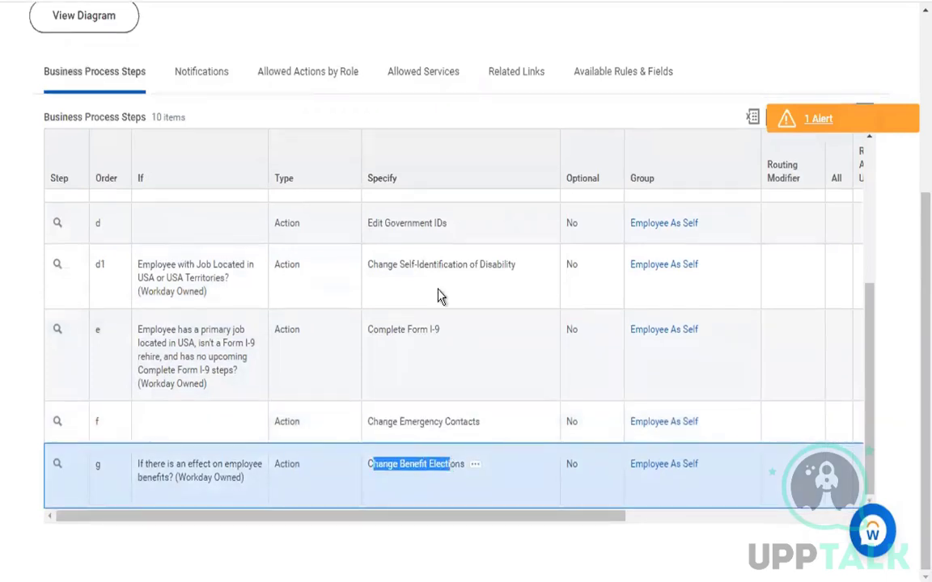
pyautogui.scroll(3, 439, 295)
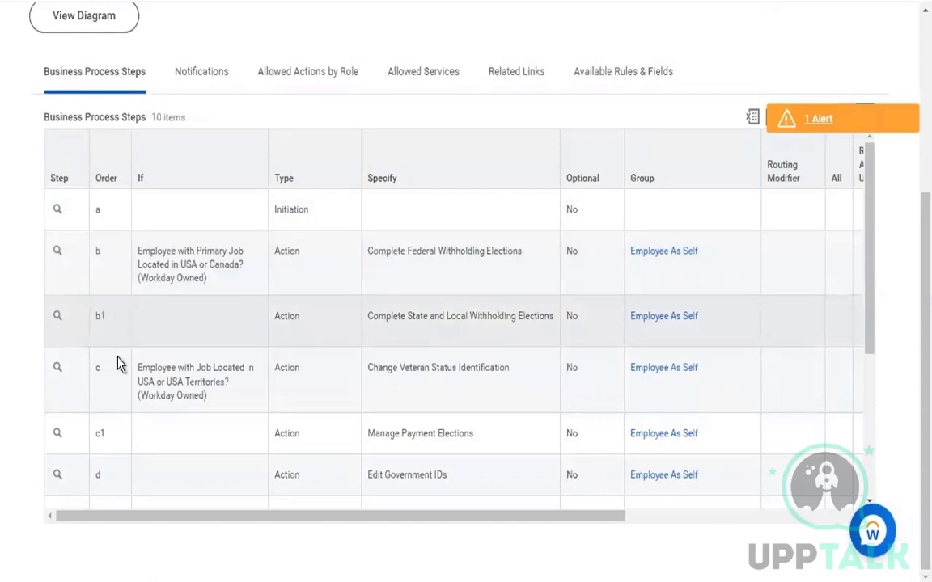
pyautogui.scroll(-5, 118, 440)
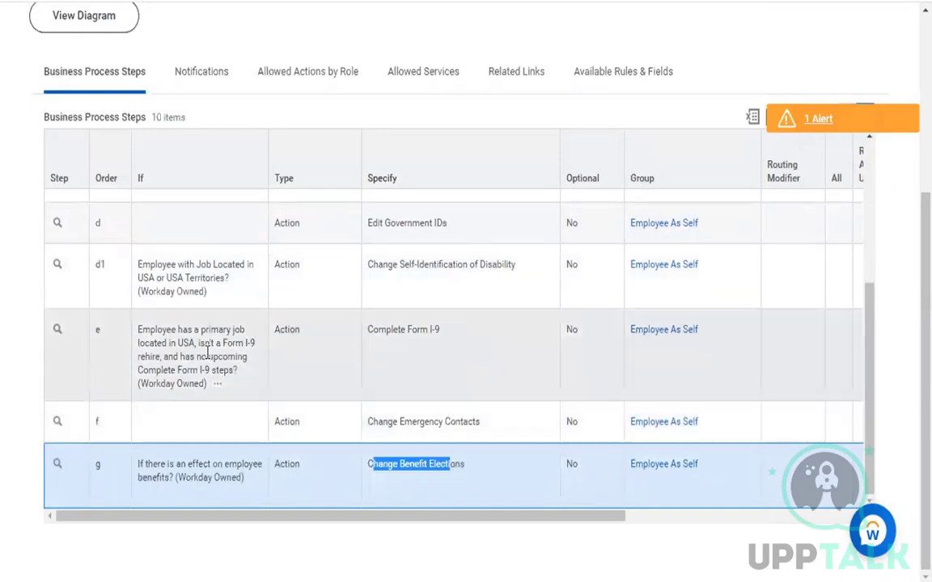
pyautogui.scroll(5, 188, 323)
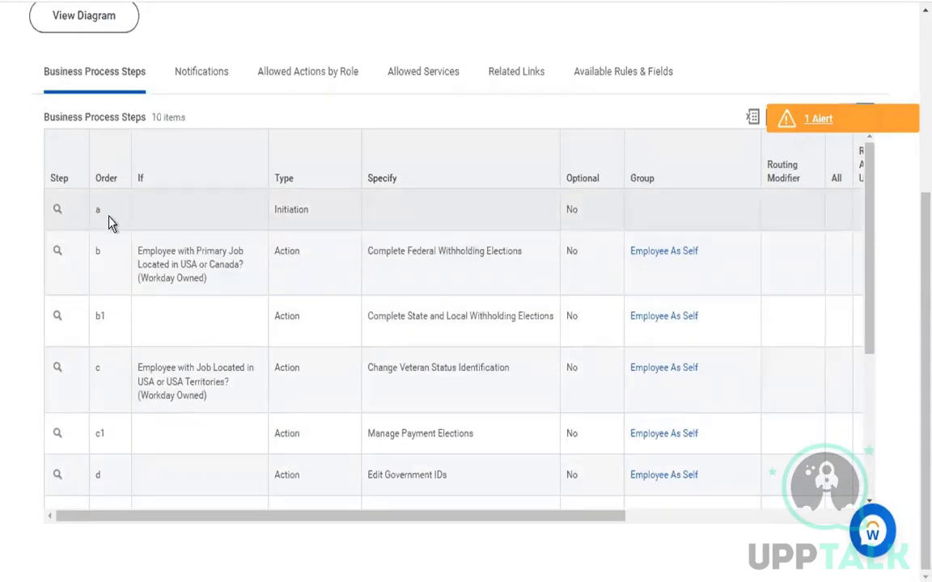
pyautogui.doubleClick(296, 209)
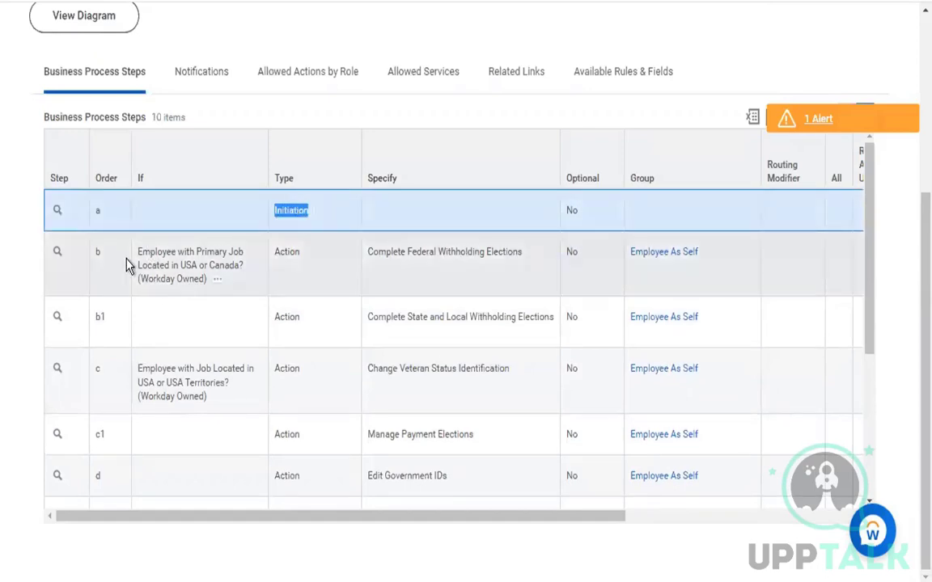
pyautogui.doubleClick(292, 251)
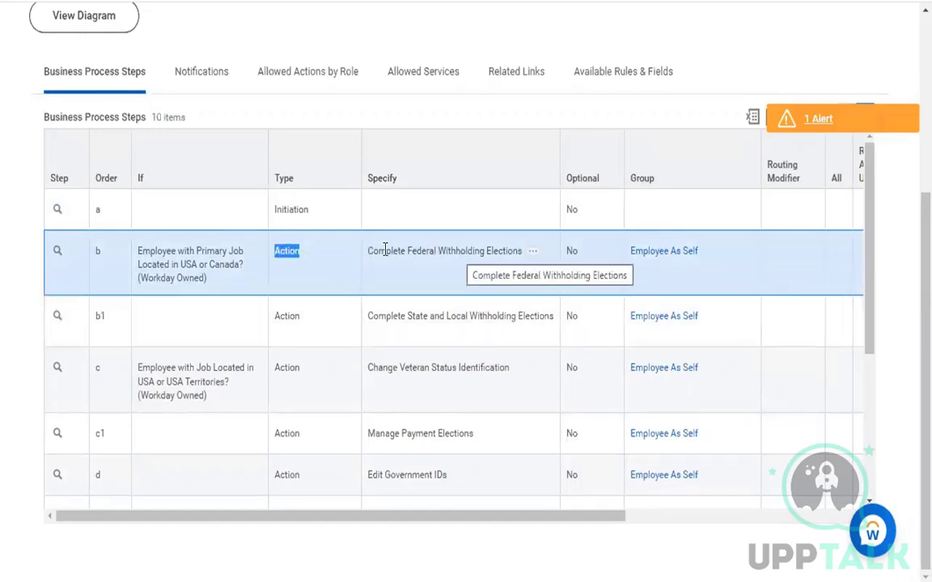
pyautogui.moveTo(368, 251); pyautogui.dragTo(551, 256)
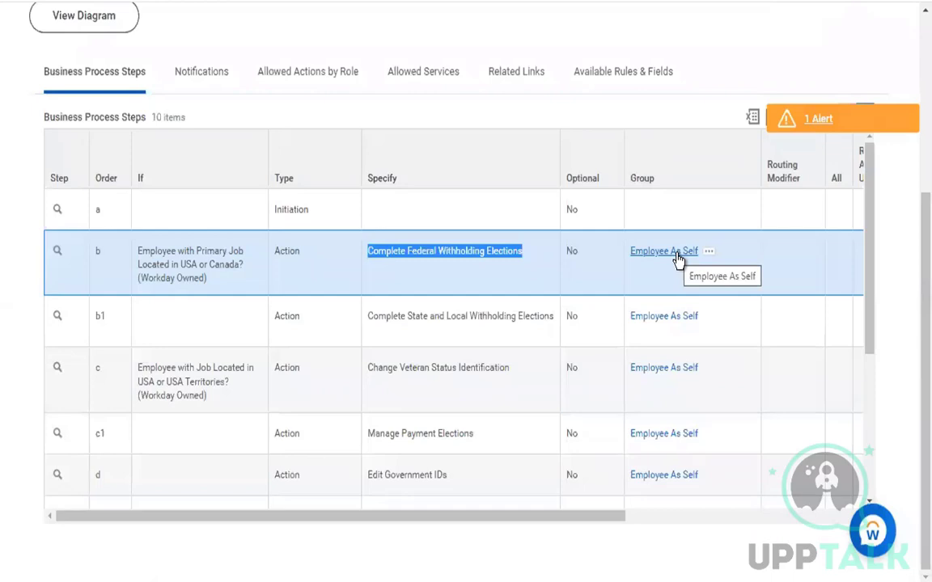
pyautogui.click(477, 287)
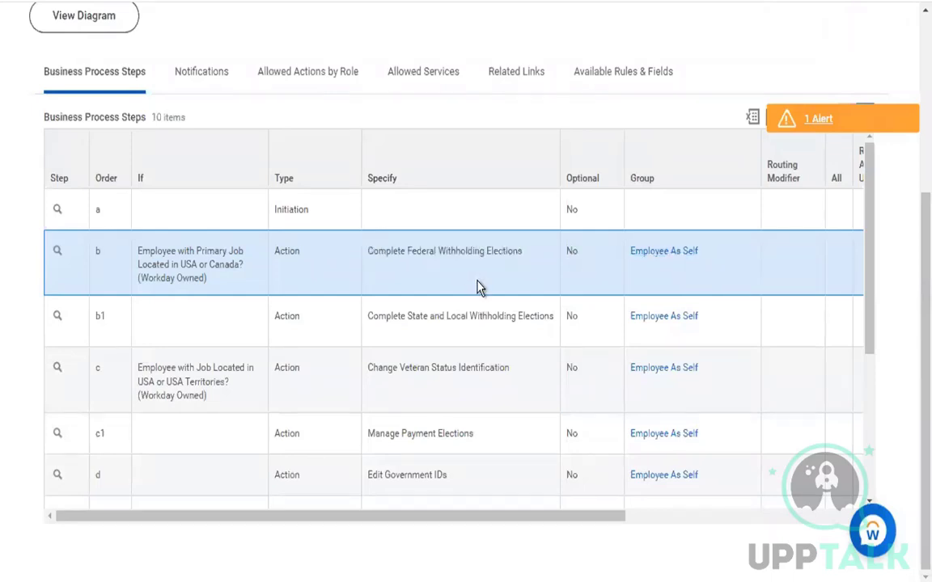
pyautogui.scroll(-3, 477, 287)
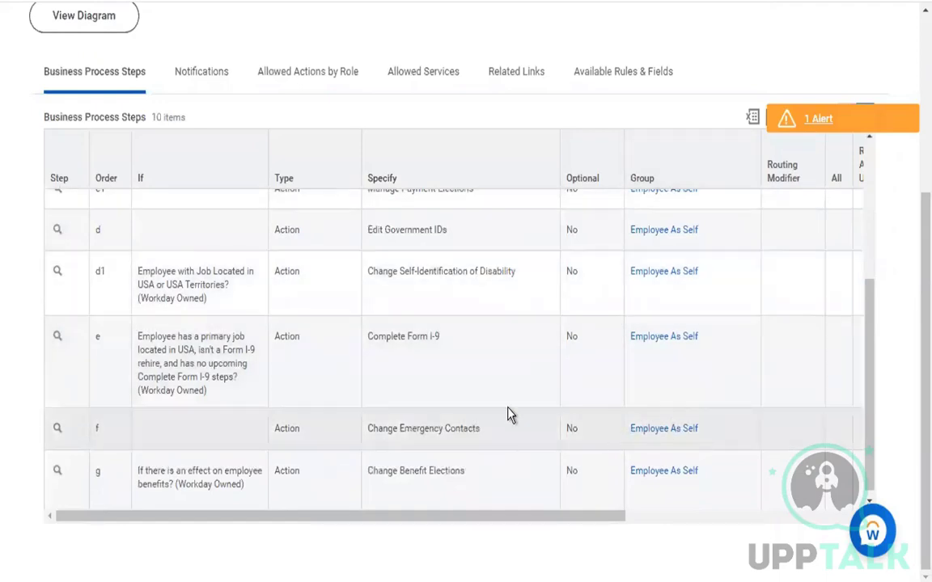
pyautogui.scroll(-1, 405, 404)
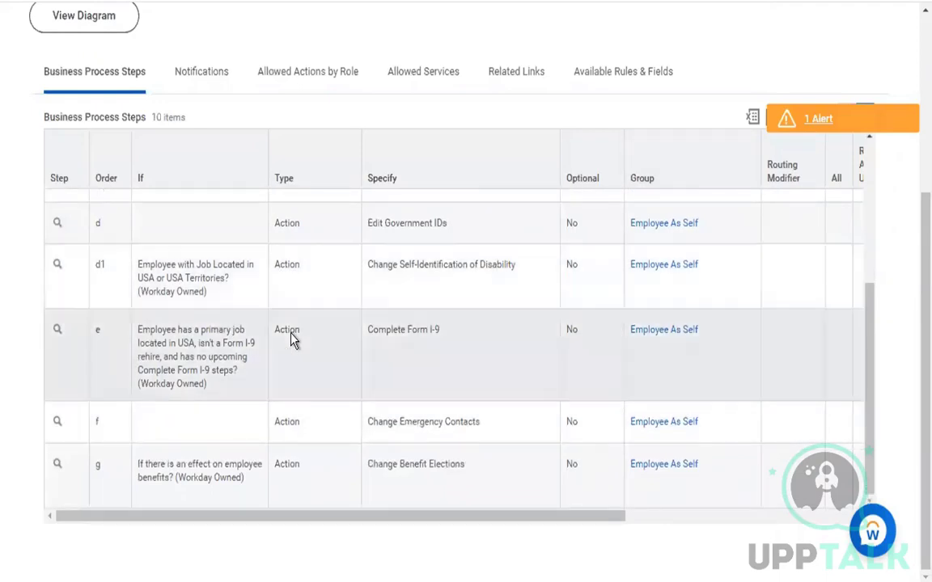
pyautogui.doubleClick(287, 331)
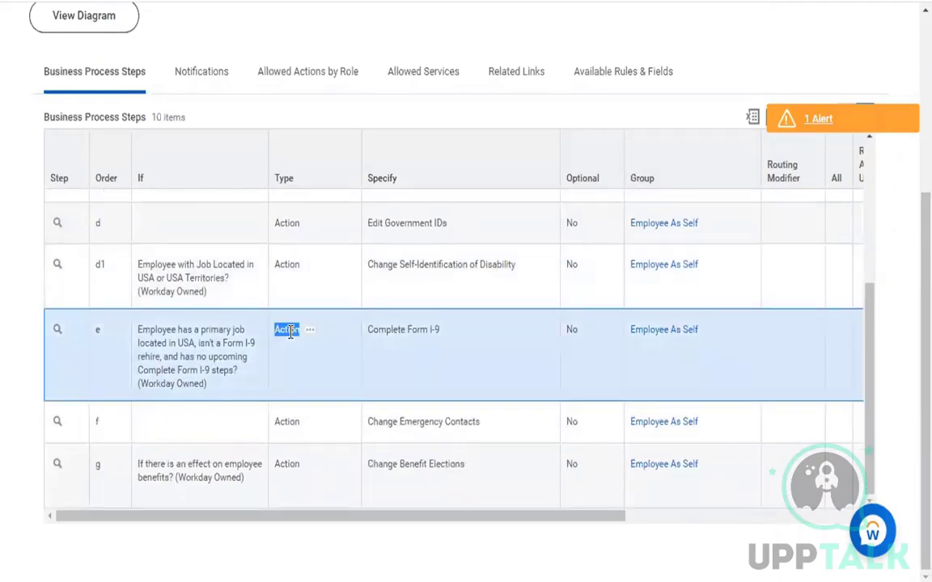
pyautogui.scroll(4, 372, 327)
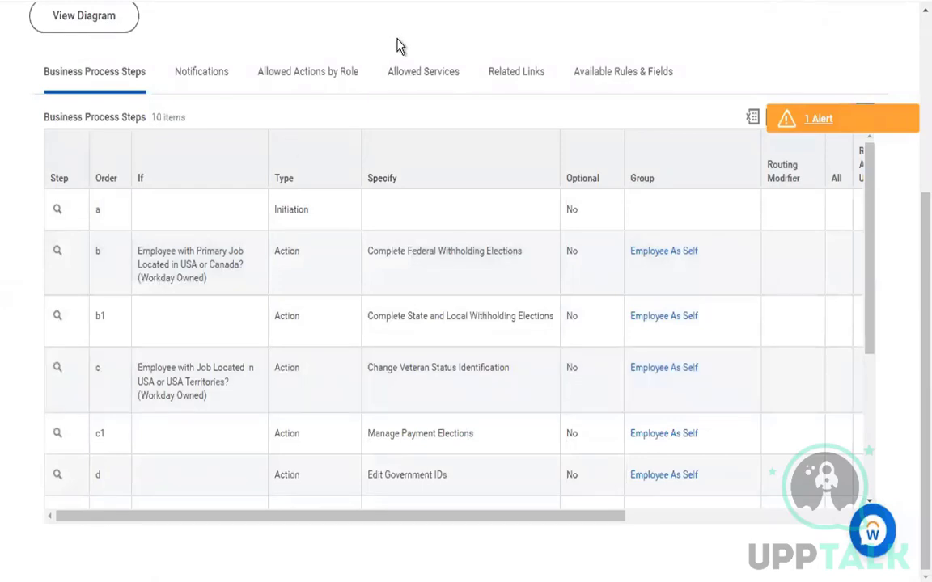
pyautogui.scroll(3, 396, 46)
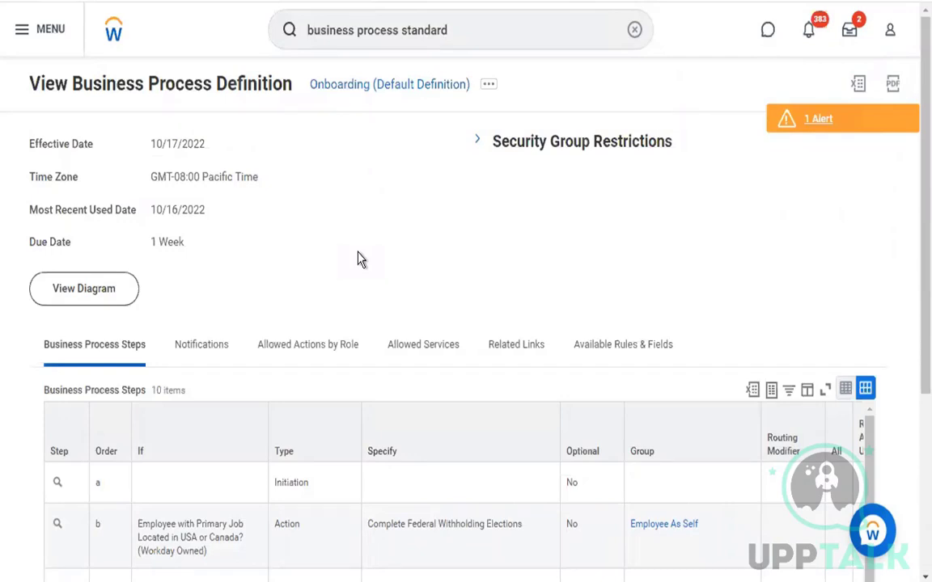
# Reopen the default definitions report and filter Business Process Definition to Change Emergency Contacts
pyautogui.click(471, 31)
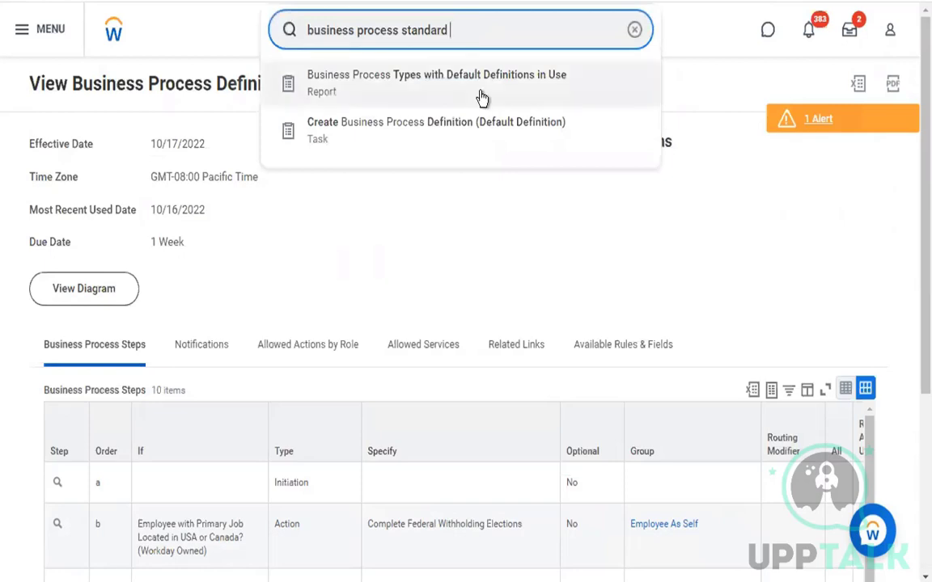
pyautogui.click(480, 97)
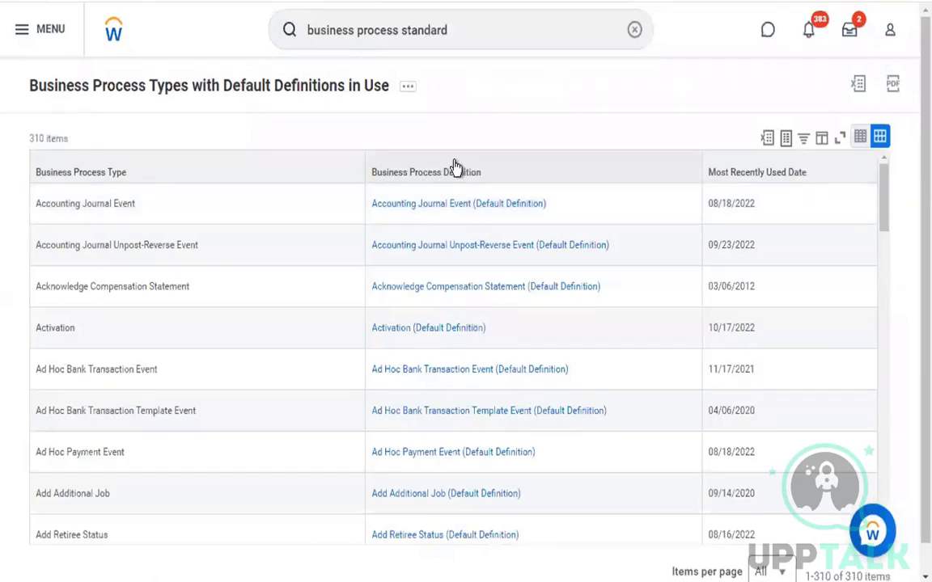
pyautogui.click(454, 167)
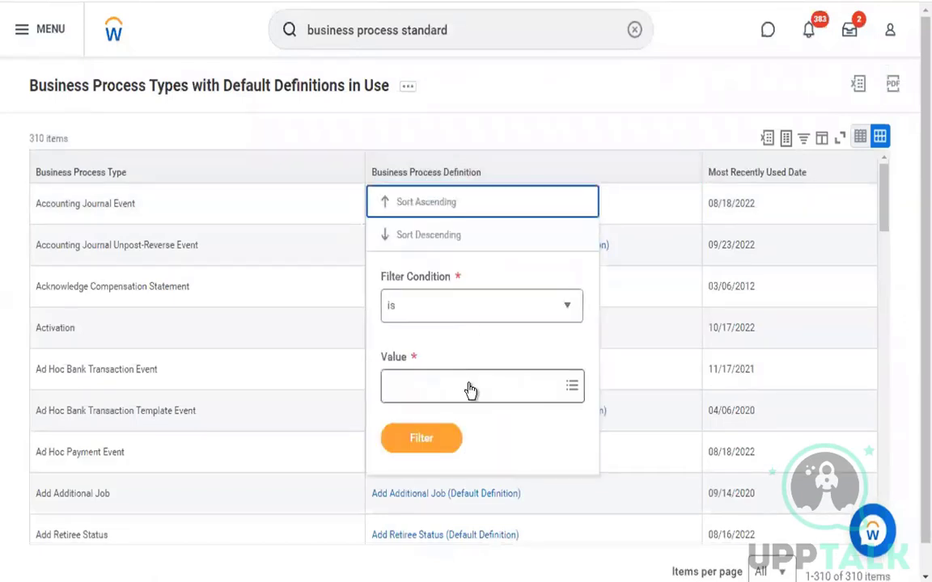
pyautogui.click(470, 390)
pyautogui.write('emergen')
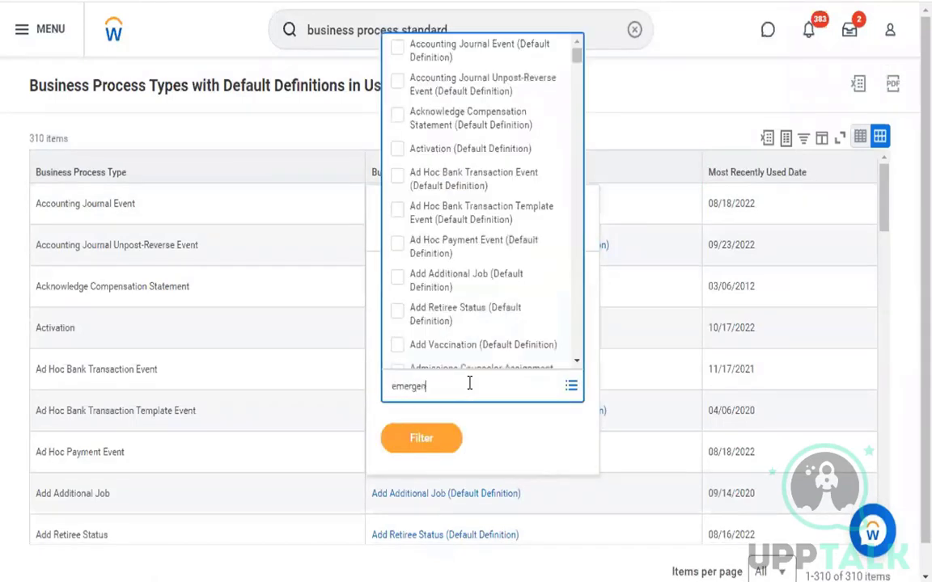
pyautogui.write('cy contacts')
pyautogui.press('Return')
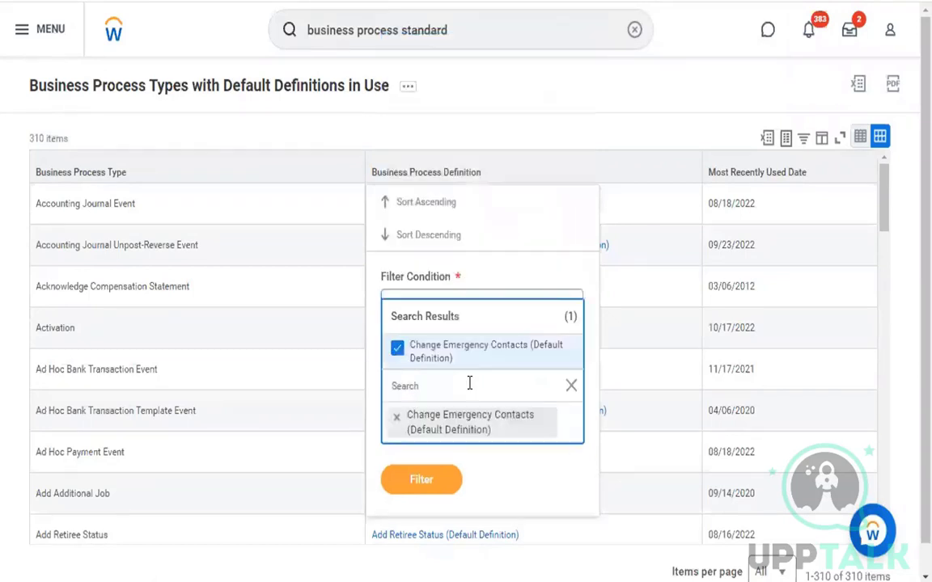
pyautogui.click(423, 483)
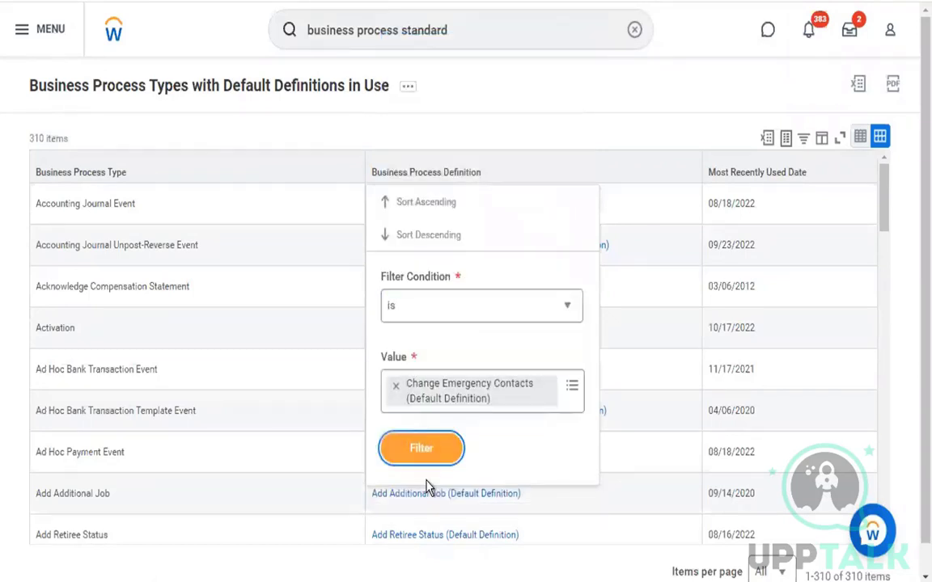
pyautogui.click(437, 458)
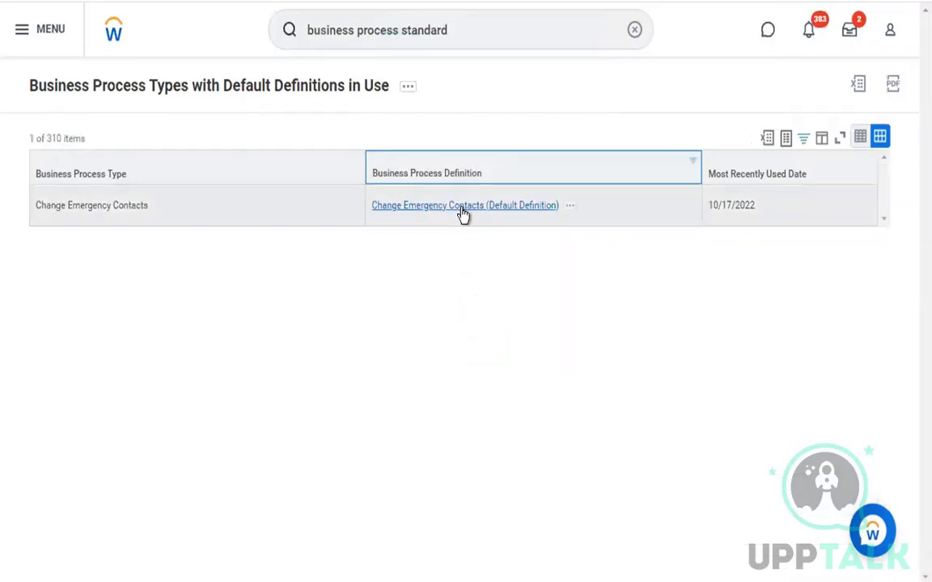
# Open Change Emergency Contacts (Default Definition) and inspect its lone Initiation step with 1 Day due date
pyautogui.click(463, 208)
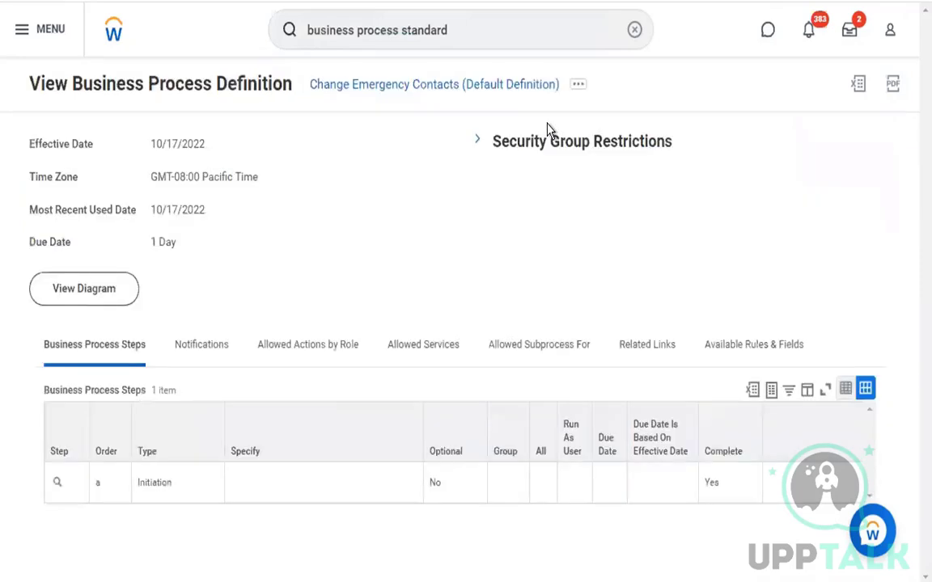
pyautogui.doubleClick(152, 483)
pyautogui.click(340, 291)
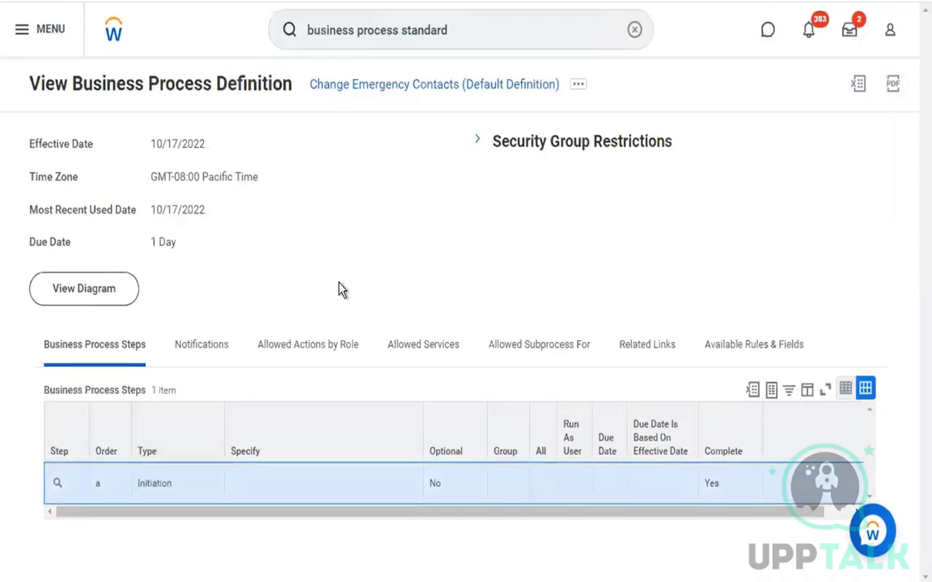
pyautogui.moveTo(229, 511); pyautogui.dragTo(426, 512)
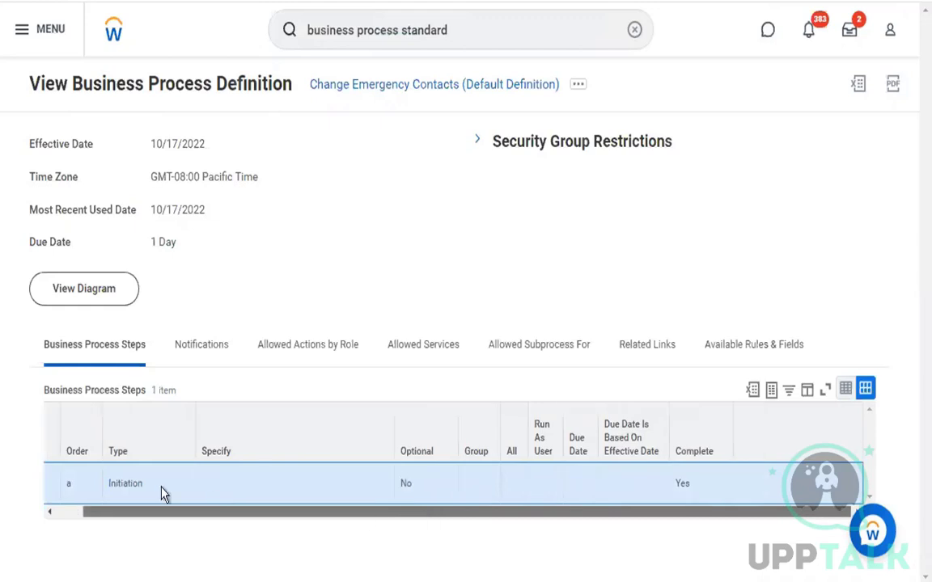
pyautogui.hscroll(-2, 162, 493)
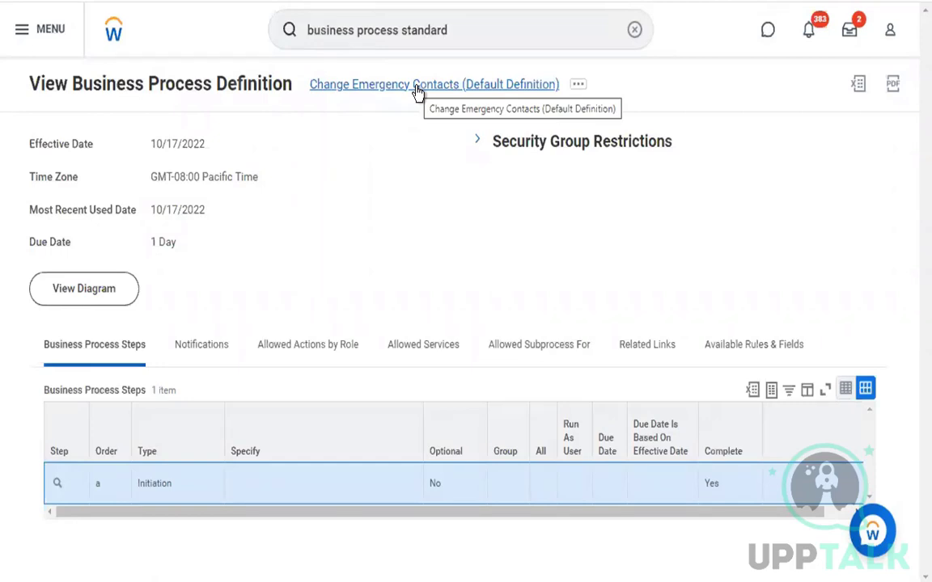
# View the Business Process Policy for Change Emergency Contacts from the related actions menu
pyautogui.click(577, 87)
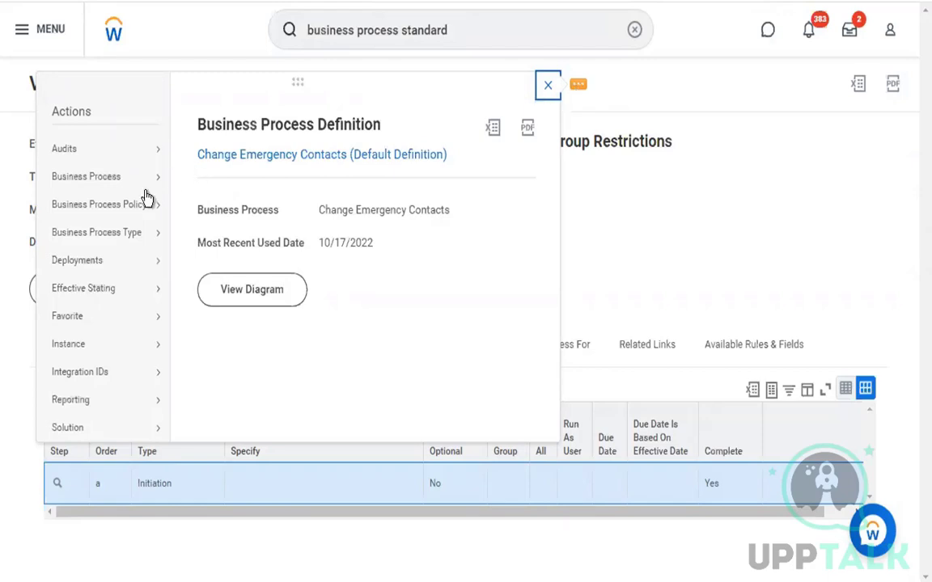
pyautogui.moveTo(139, 212)
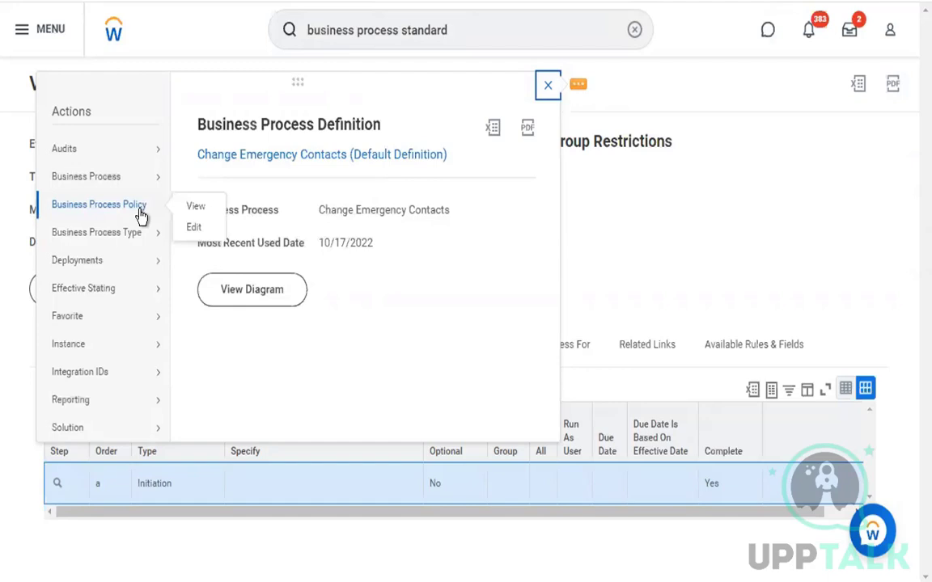
pyautogui.click(193, 207)
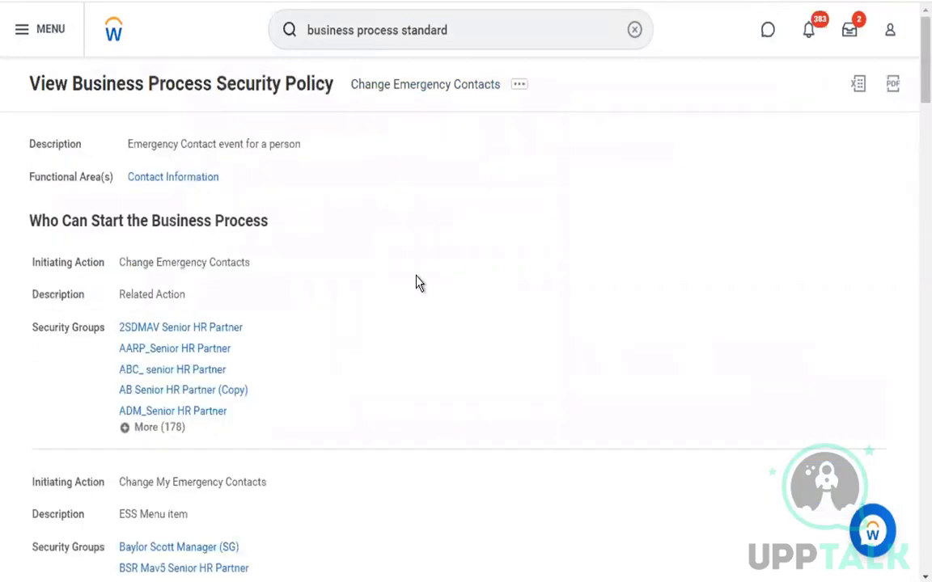
pyautogui.scroll(-10, 419, 282)
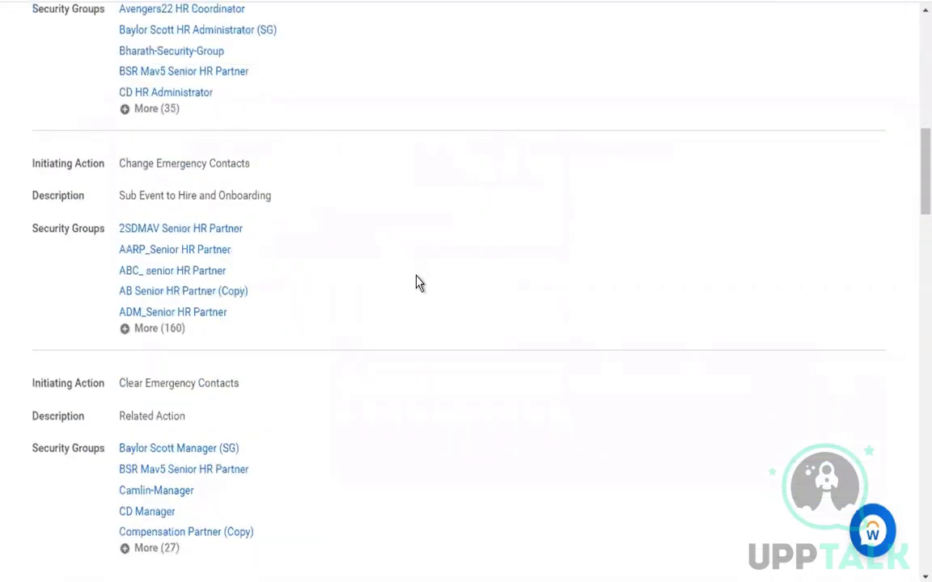
pyautogui.scroll(-15, 418, 279)
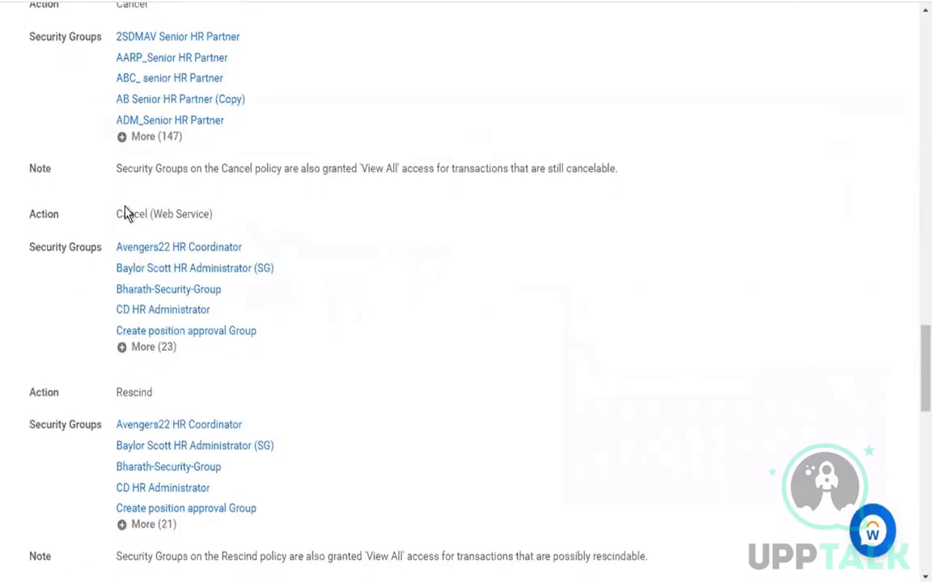
pyautogui.scroll(2, 487, 230)
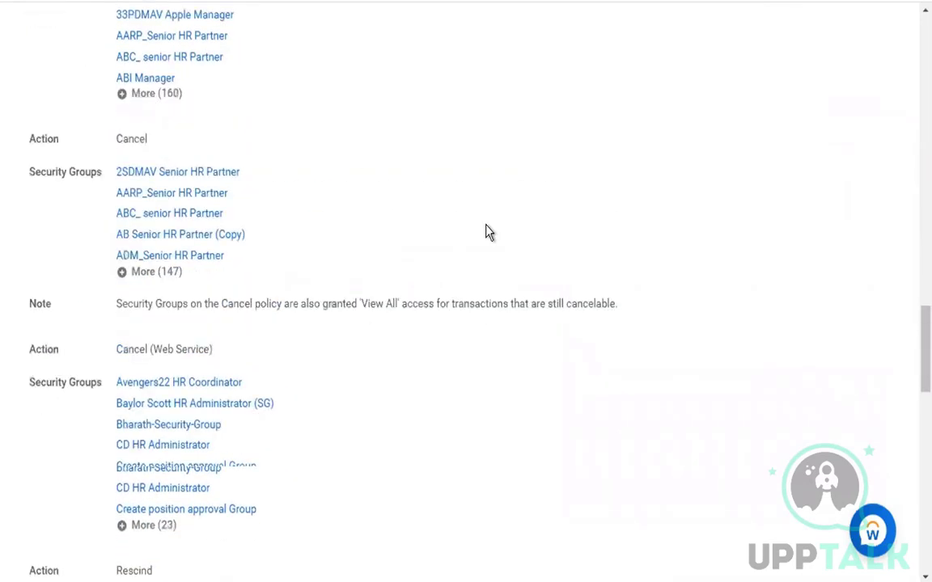
pyautogui.scroll(6, 489, 232)
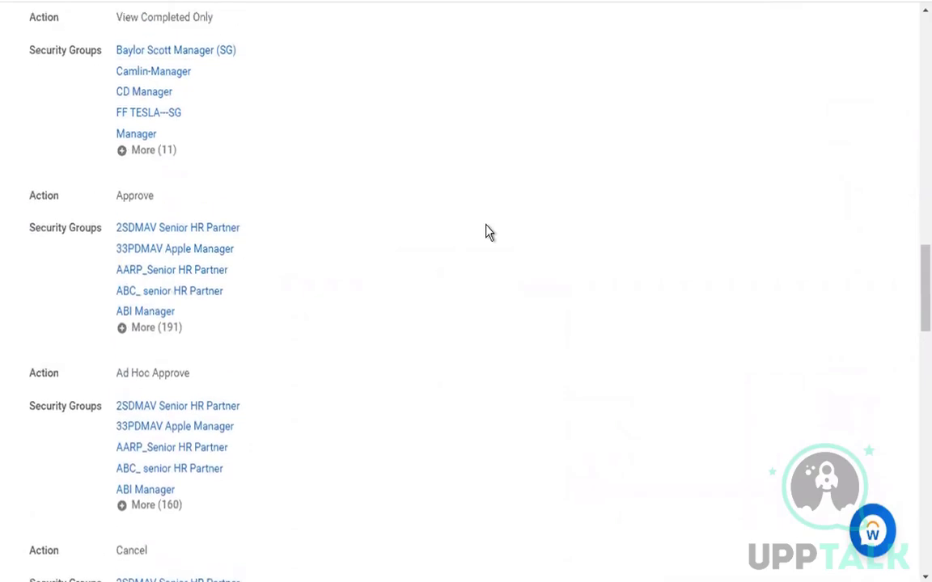
pyautogui.scroll(10, 489, 232)
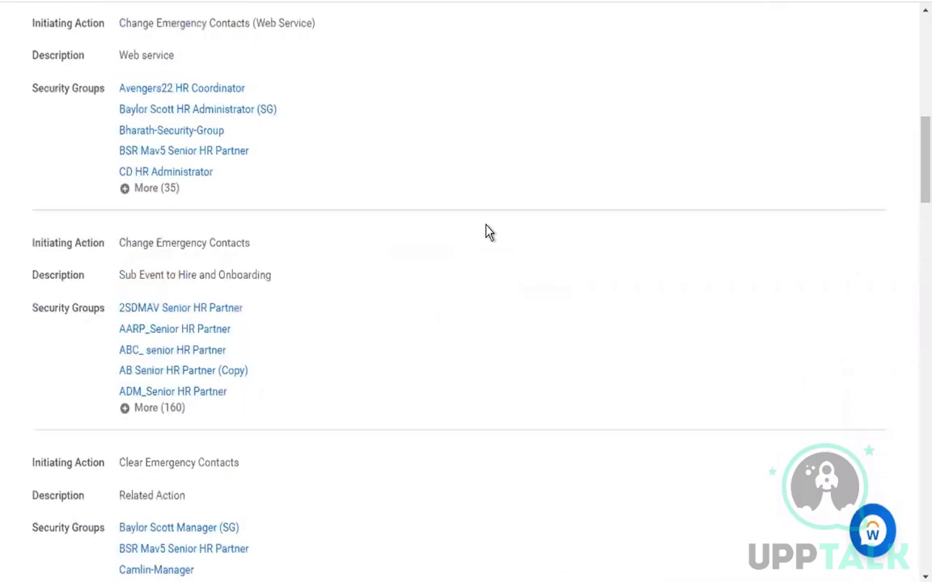
pyautogui.scroll(5, 488, 233)
pyautogui.moveTo(29, 84); pyautogui.dragTo(335, 95)
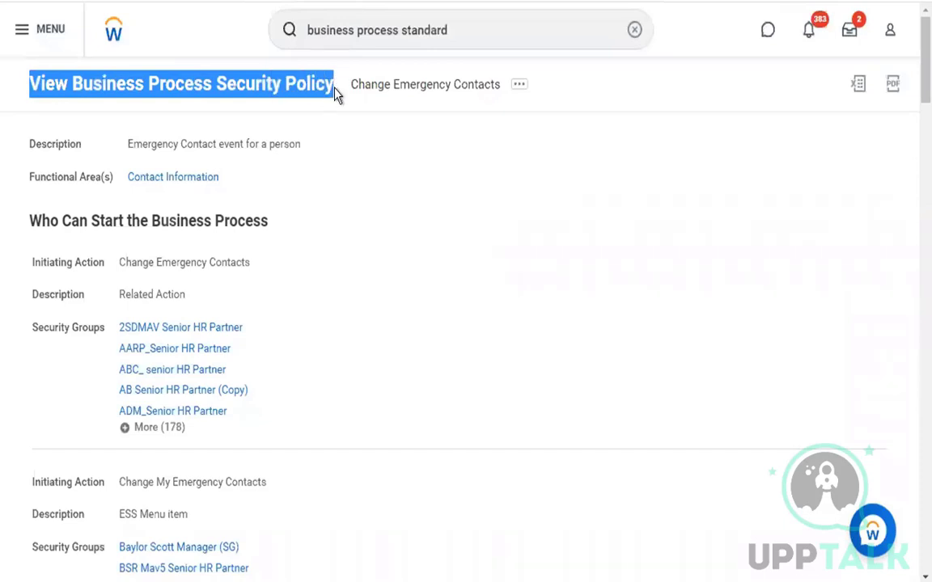
pyautogui.click(395, 128)
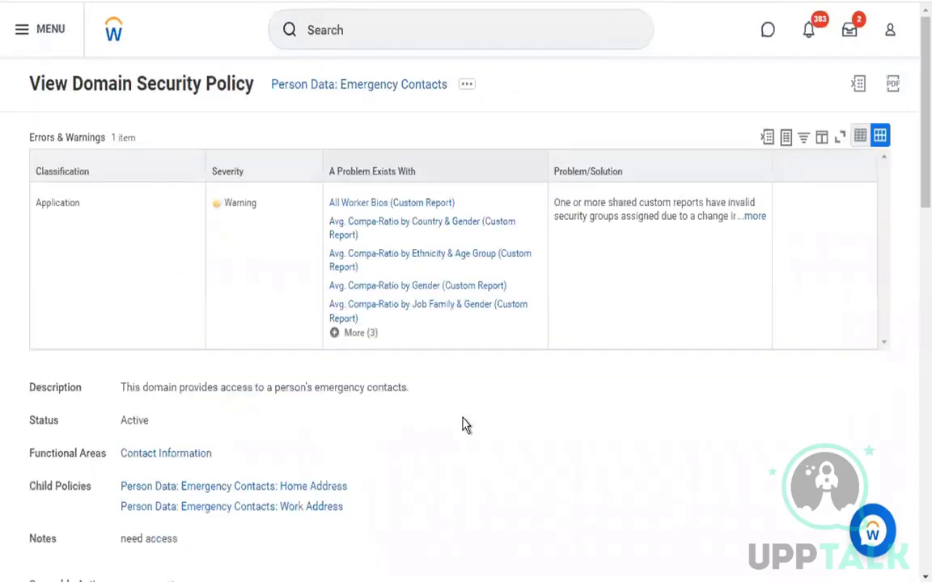
pyautogui.scroll(-5, 462, 405)
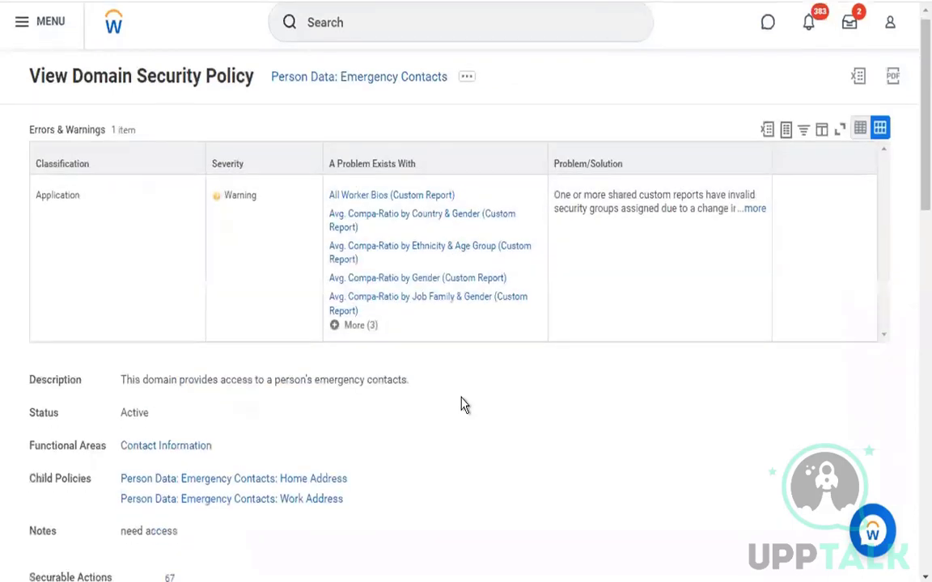
pyautogui.scroll(-5, 462, 404)
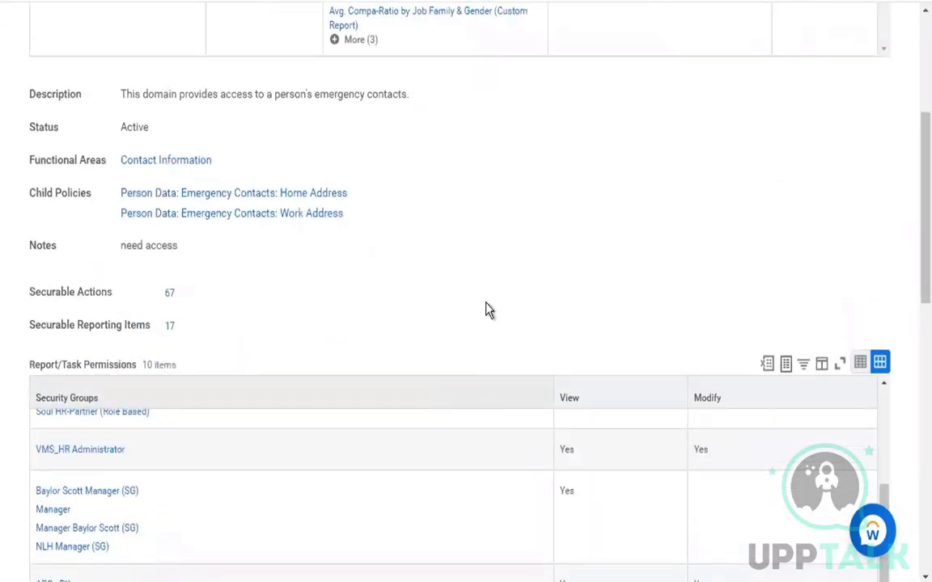
pyautogui.scroll(-2, 489, 310)
pyautogui.scroll(2, 489, 310)
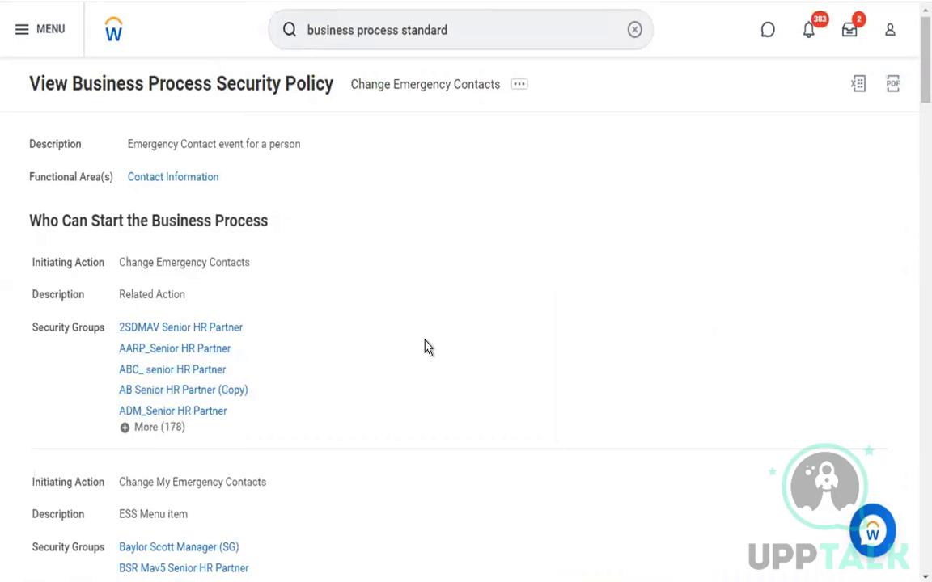
# Highlight the 'Who Can Start the Business Process' heading on the security policy page
pyautogui.tripleClick(341, 243)
pyautogui.click(291, 231)
pyautogui.moveTo(31, 208); pyautogui.dragTo(311, 219)
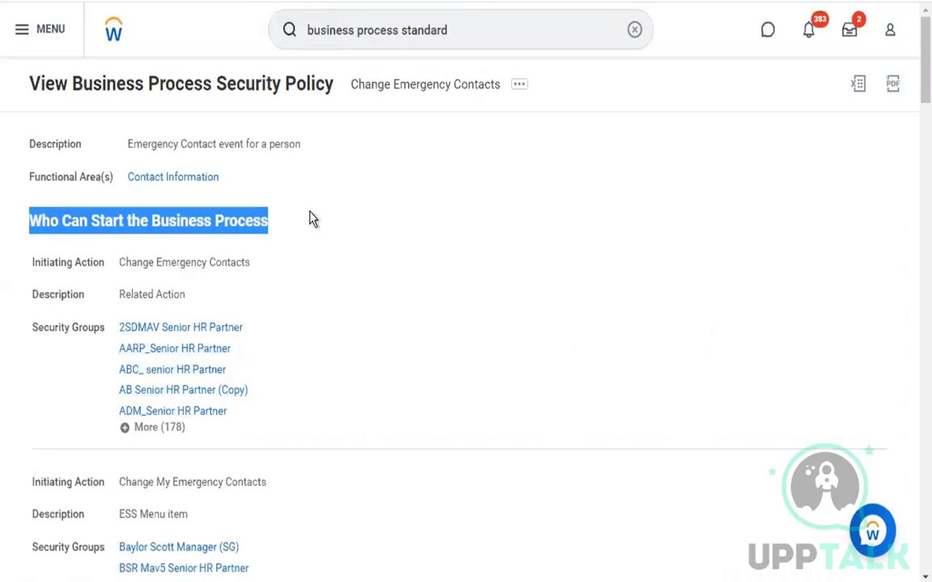
pyautogui.click(295, 227)
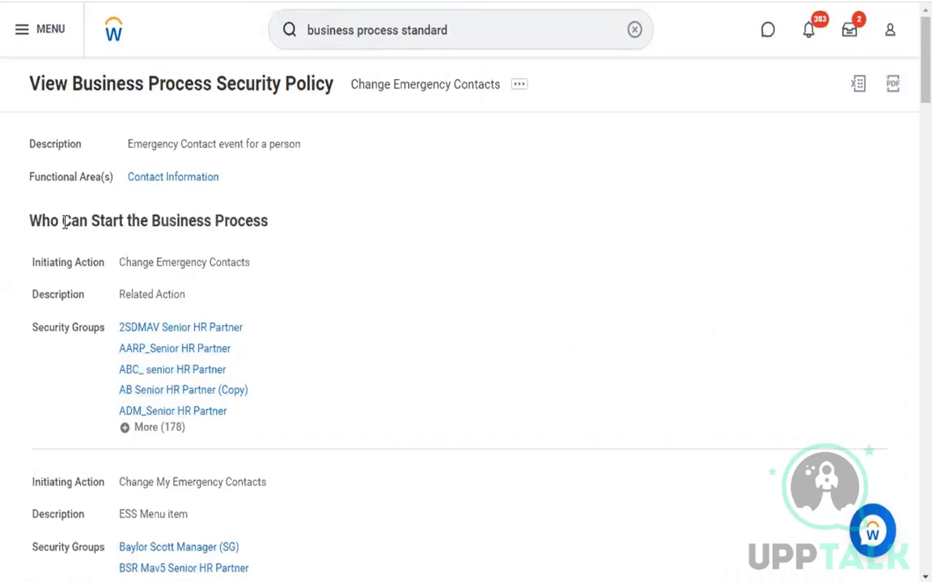
pyautogui.moveTo(31, 222); pyautogui.dragTo(285, 210)
pyautogui.click(272, 228)
pyautogui.moveTo(56, 236); pyautogui.dragTo(30, 209)
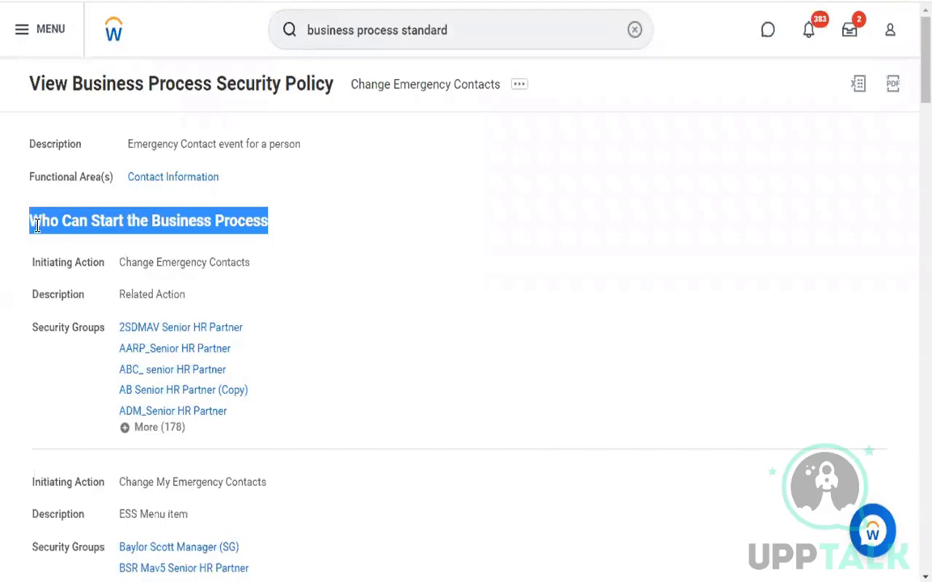
pyautogui.click(35, 226)
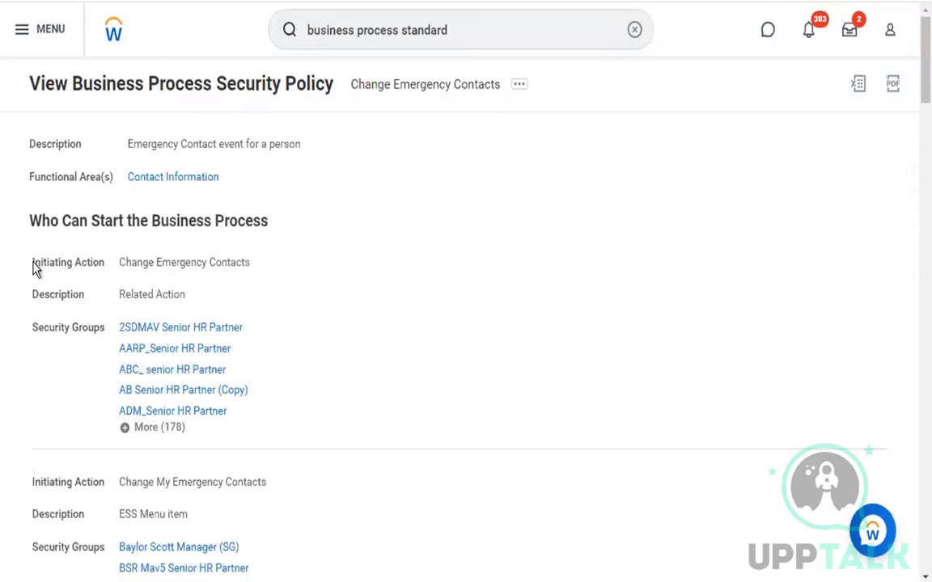
# Highlight the Initiating Action label and the first action's Related Action description
pyautogui.doubleClick(75, 269)
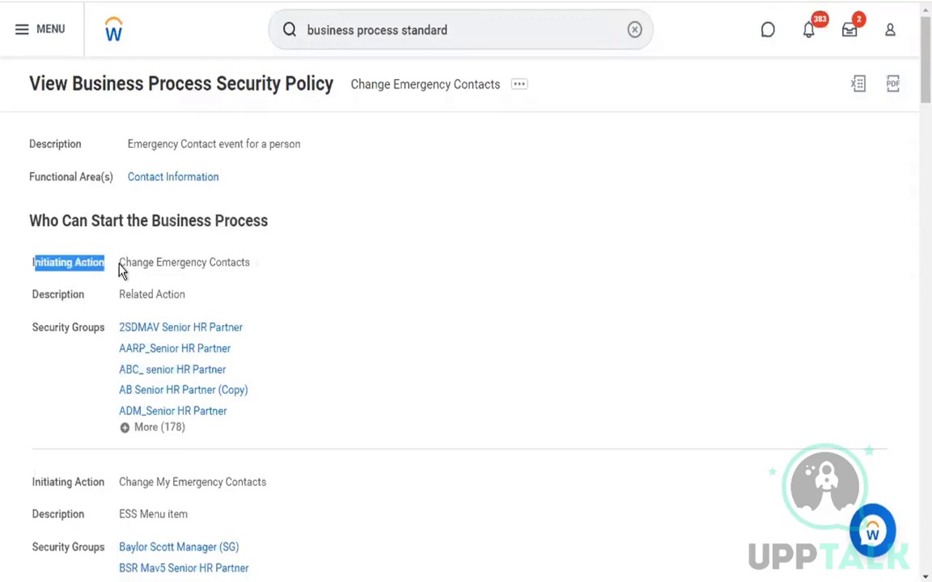
pyautogui.moveTo(121, 269); pyautogui.dragTo(260, 267)
pyautogui.keyDown('shift'); pyautogui.click(81, 296); pyautogui.keyUp('shift')
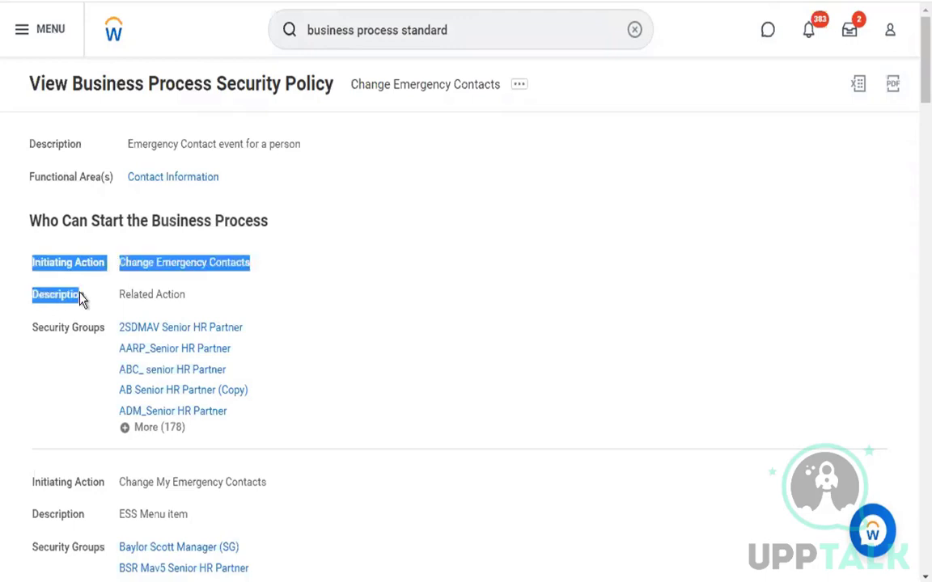
pyautogui.tripleClick(128, 295)
pyautogui.click(408, 261)
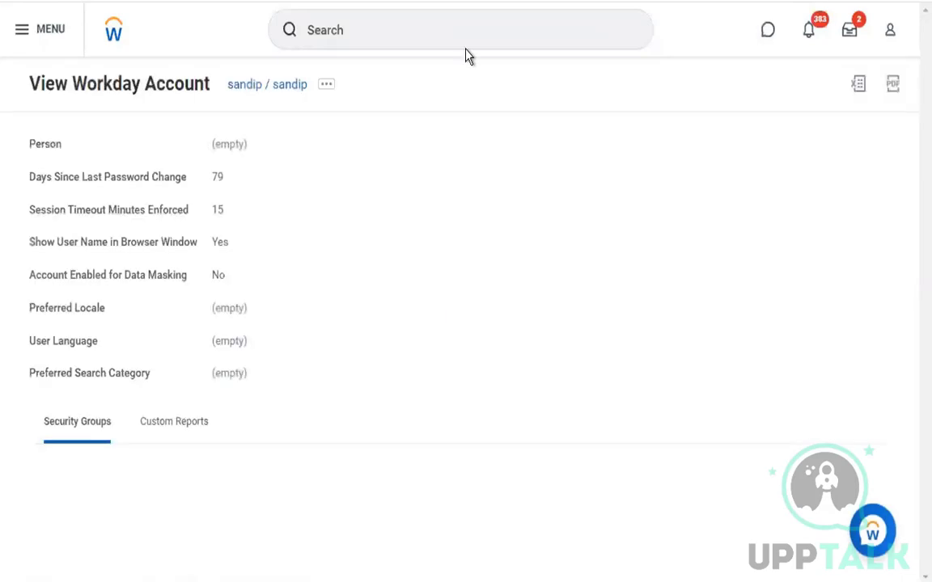
# Search Workday for a worker by first name and open their profile
pyautogui.scroll(-5, 467, 55)
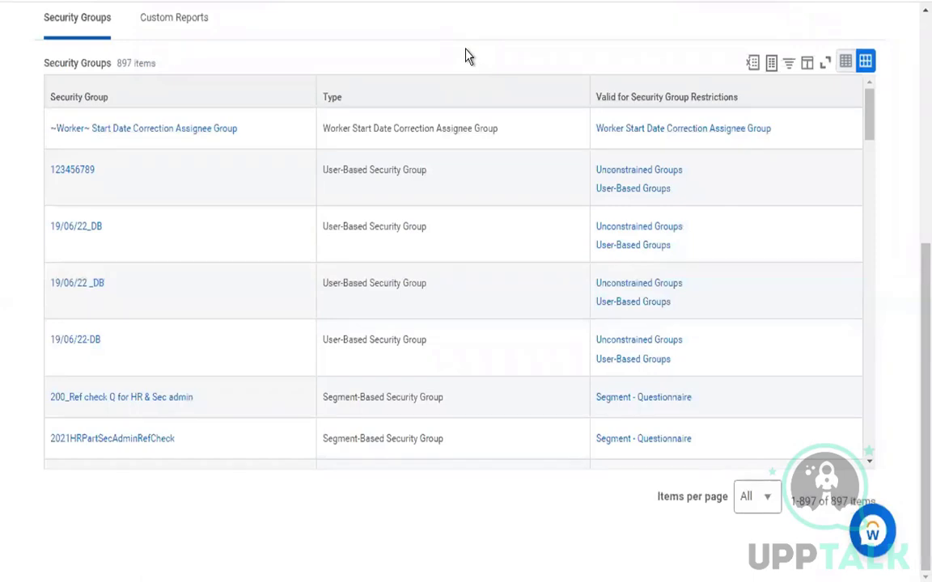
pyautogui.scroll(5, 405, 41)
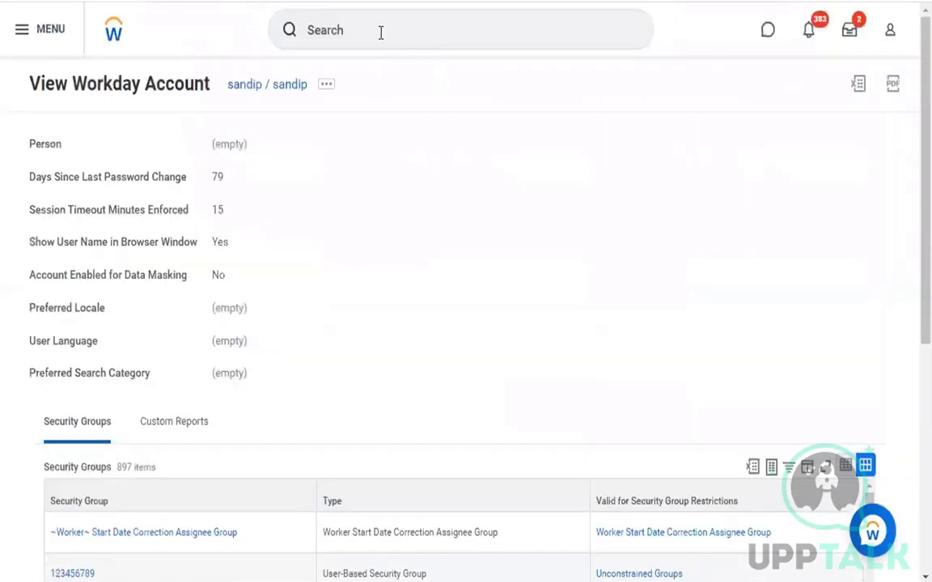
pyautogui.click(380, 33)
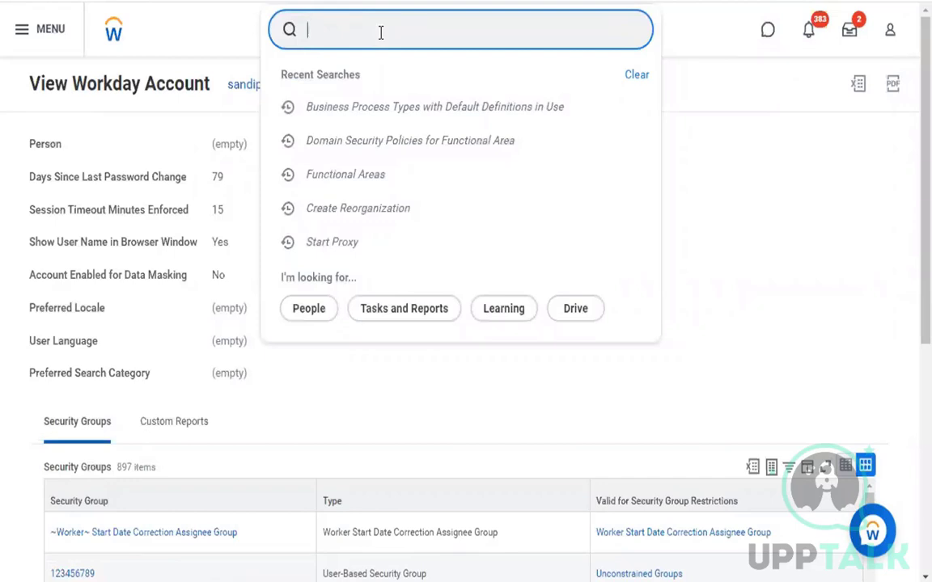
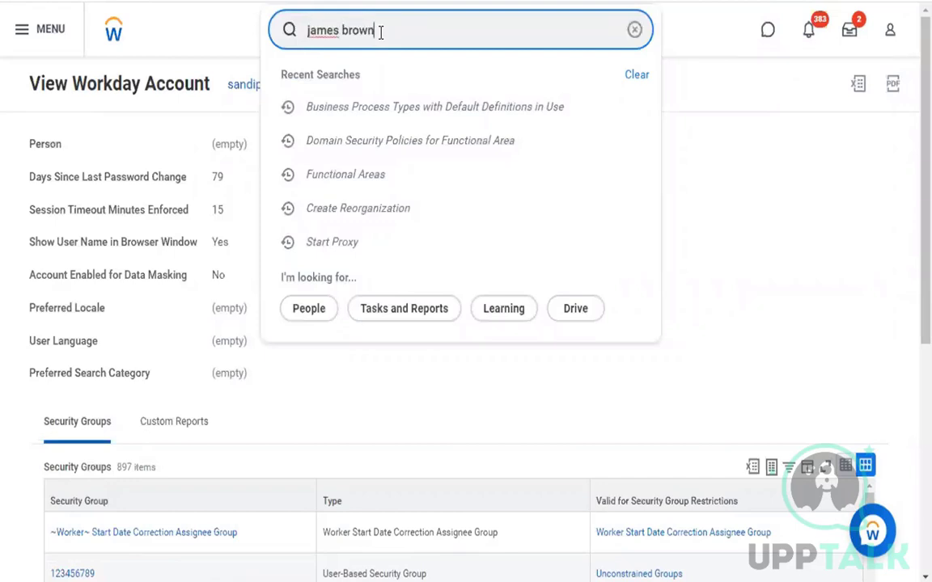
pyautogui.click(387, 84)
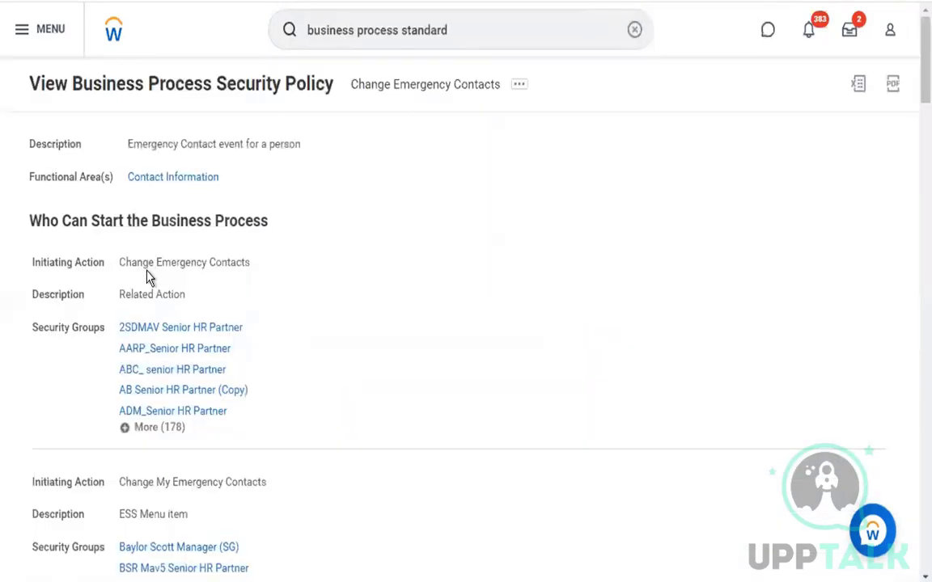
# Highlight the Change Emergency Contacts initiating action and its Related Action description
pyautogui.moveTo(121, 296); pyautogui.dragTo(168, 296)
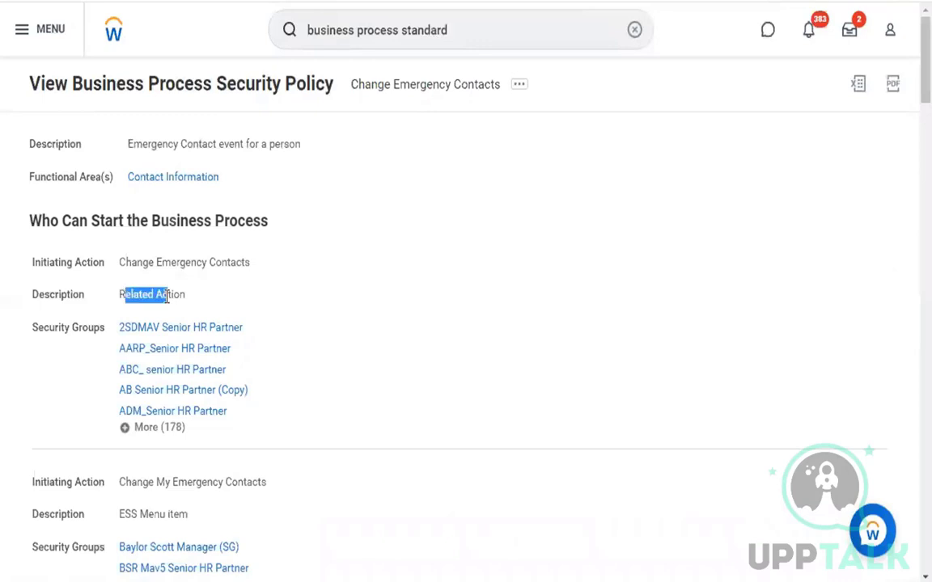
pyautogui.click(356, 296)
pyautogui.moveTo(120, 262); pyautogui.dragTo(237, 258)
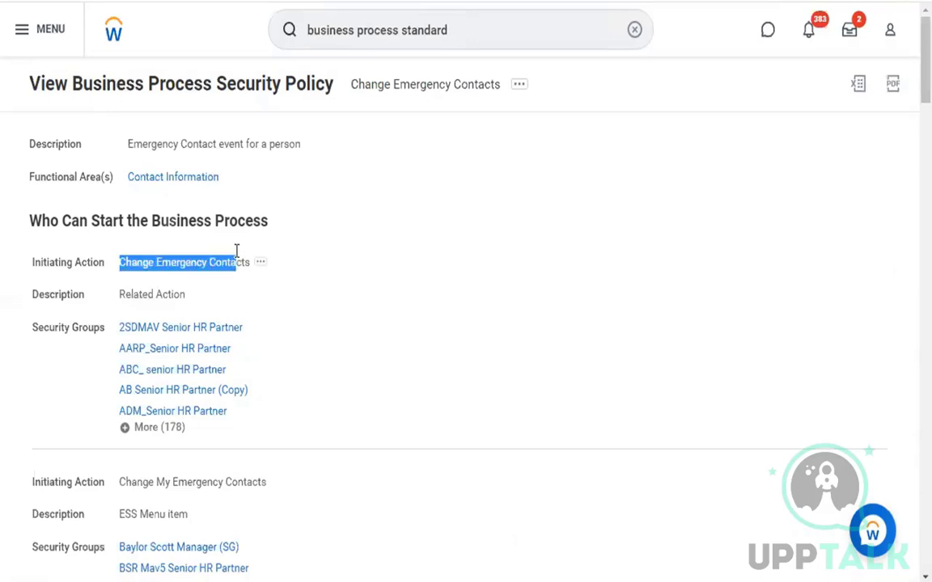
pyautogui.moveTo(120, 295); pyautogui.dragTo(178, 299)
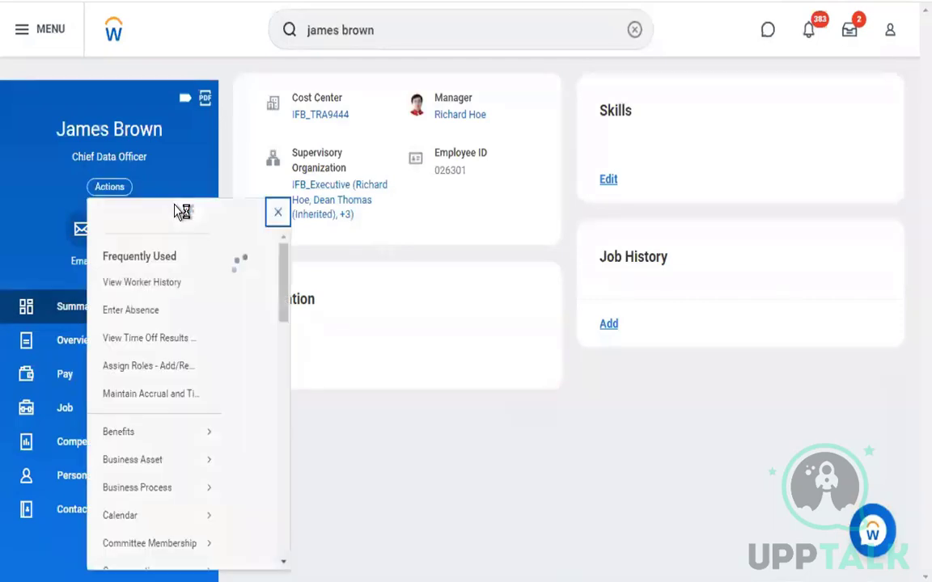
# Scroll the Change Emergency Contacts policy page and clear the Related Action highlight
pyautogui.scroll(-5, 169, 527)
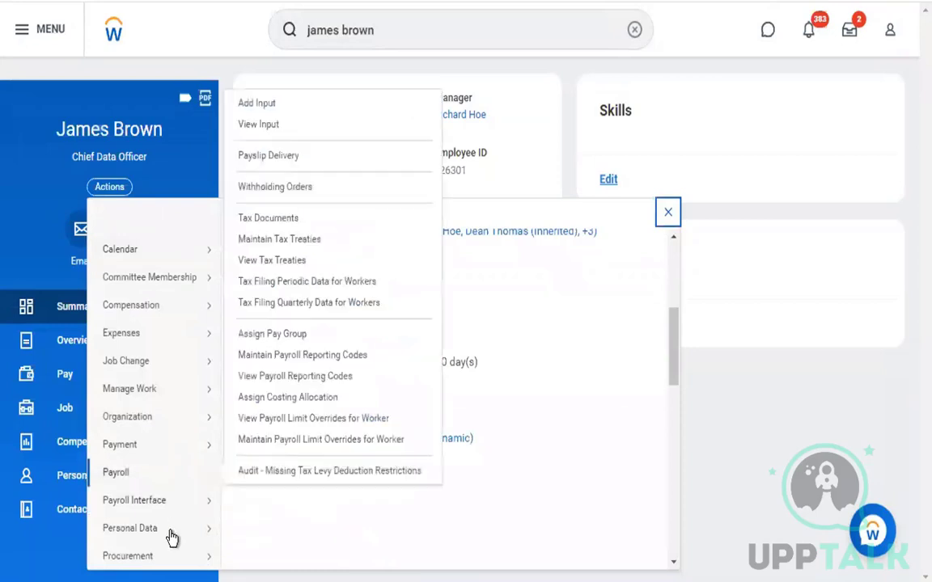
pyautogui.moveTo(172, 540)
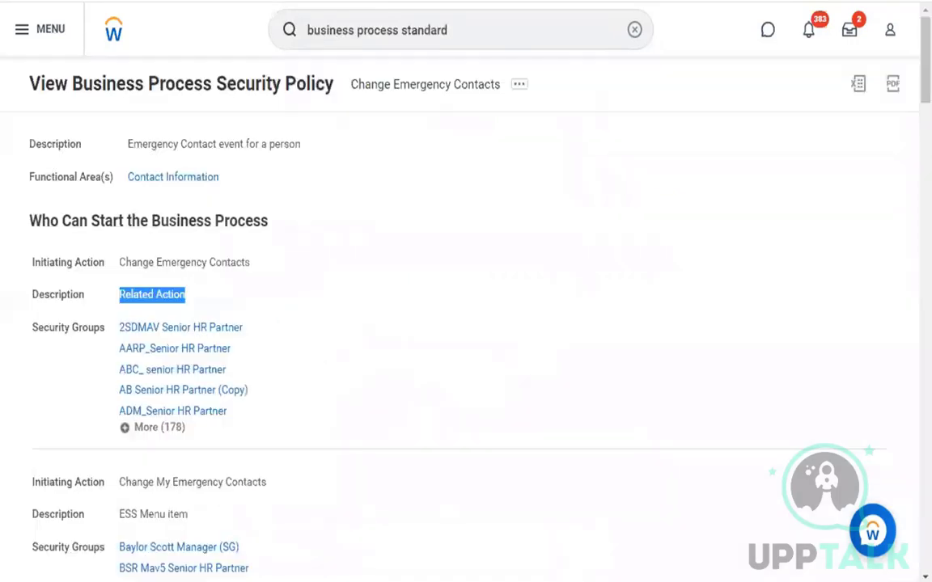
pyautogui.click(356, 349)
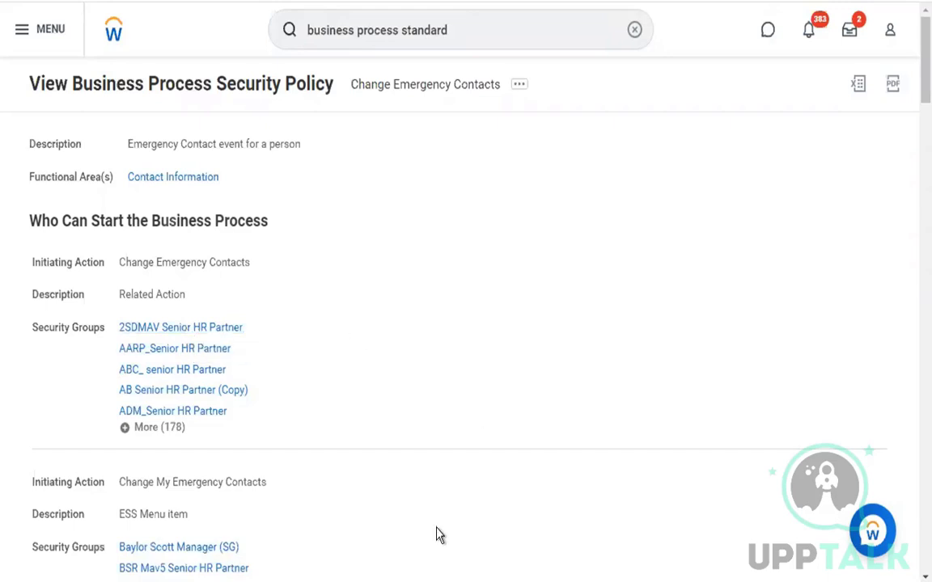
pyautogui.moveTo(356, 576)
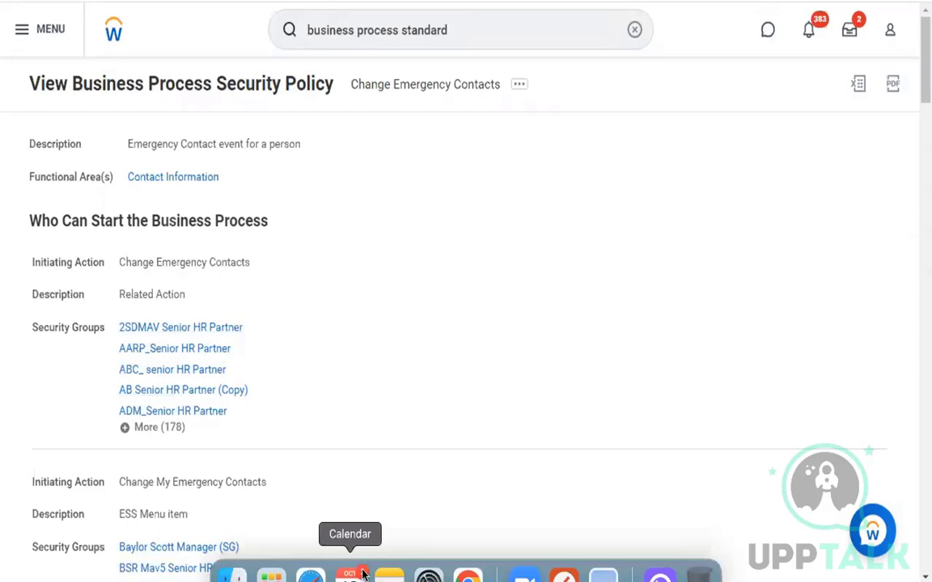
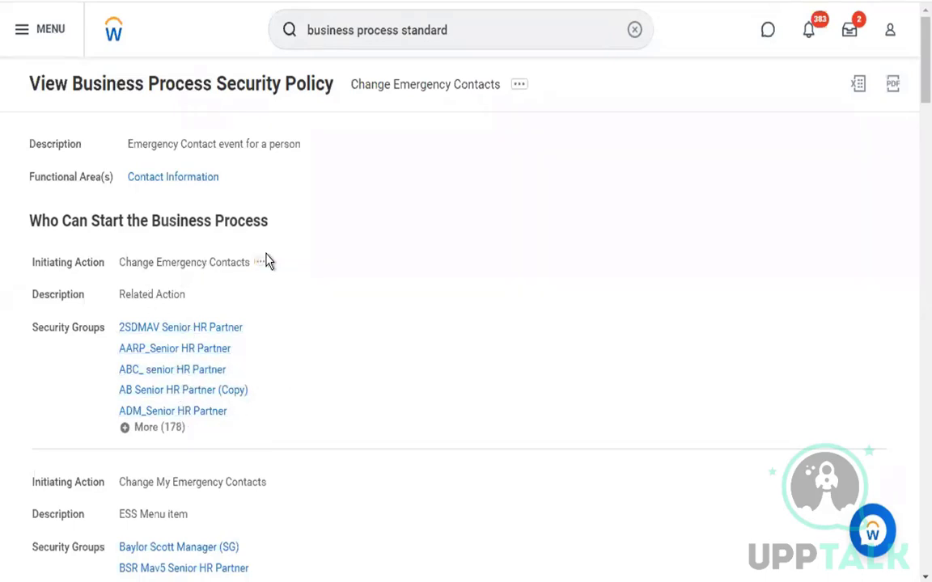
# Scroll the Change Emergency Contacts policy and highlight the Change My Emergency Contacts action and ESS Menu description
pyautogui.scroll(-1, 414, 316)
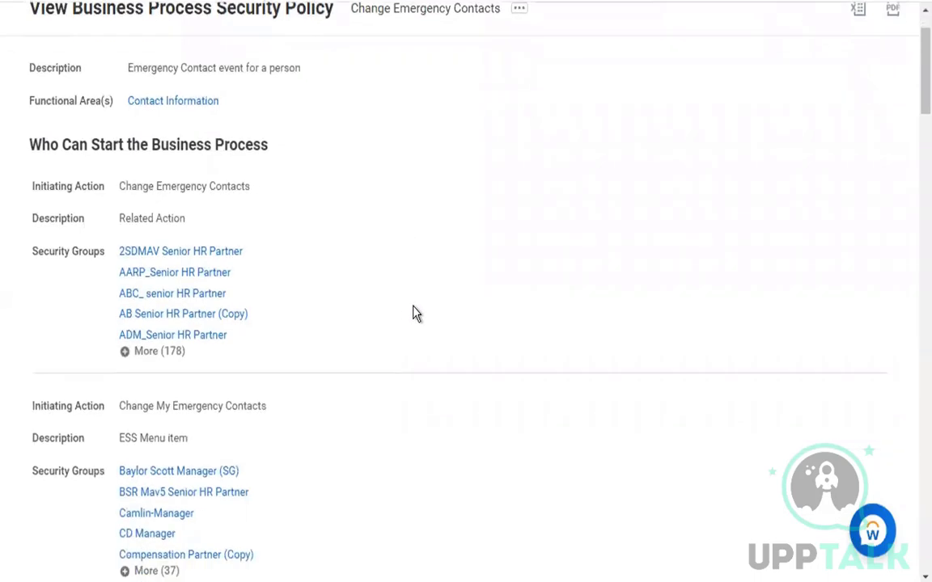
pyautogui.scroll(-1, 414, 316)
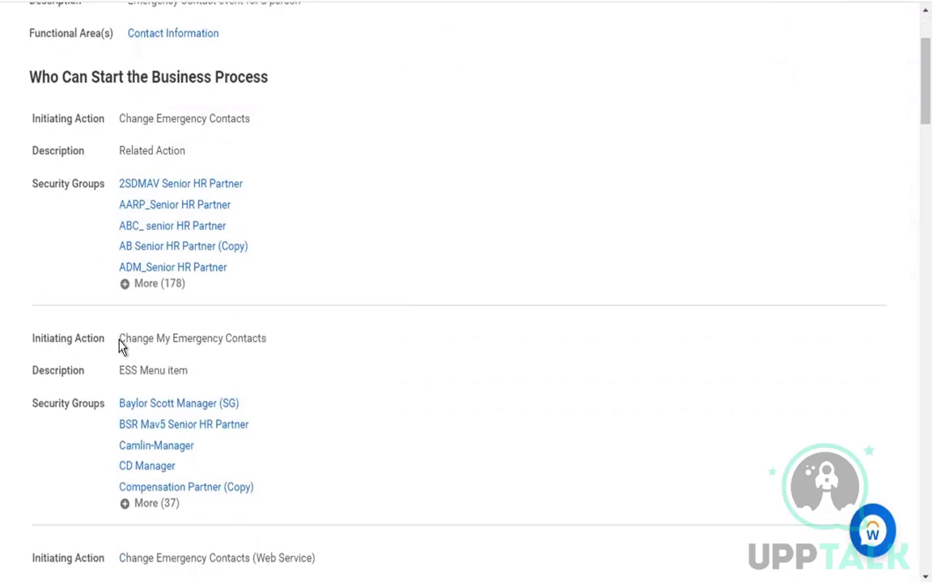
pyautogui.moveTo(119, 340); pyautogui.dragTo(252, 340)
pyautogui.click(380, 376)
pyautogui.moveTo(120, 372); pyautogui.dragTo(177, 374)
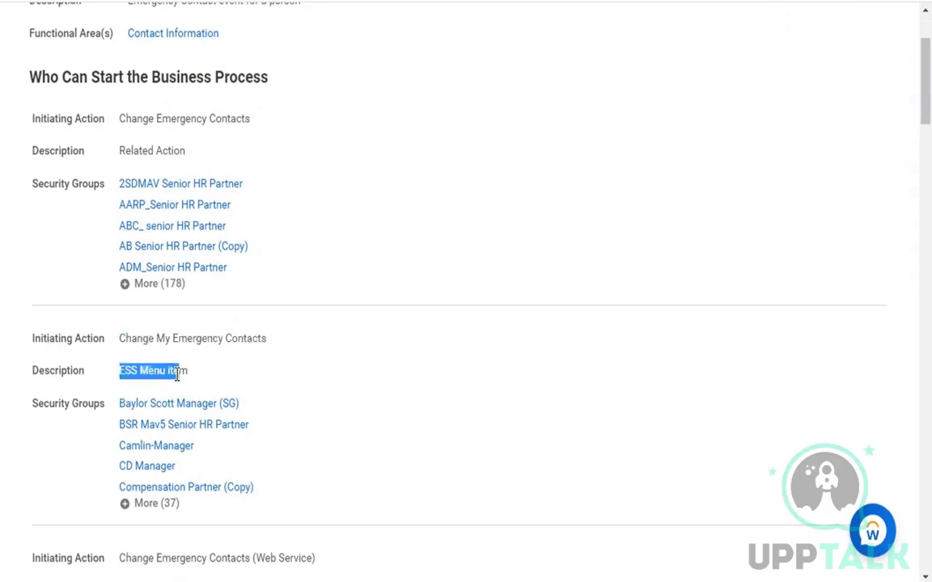
pyautogui.click(364, 397)
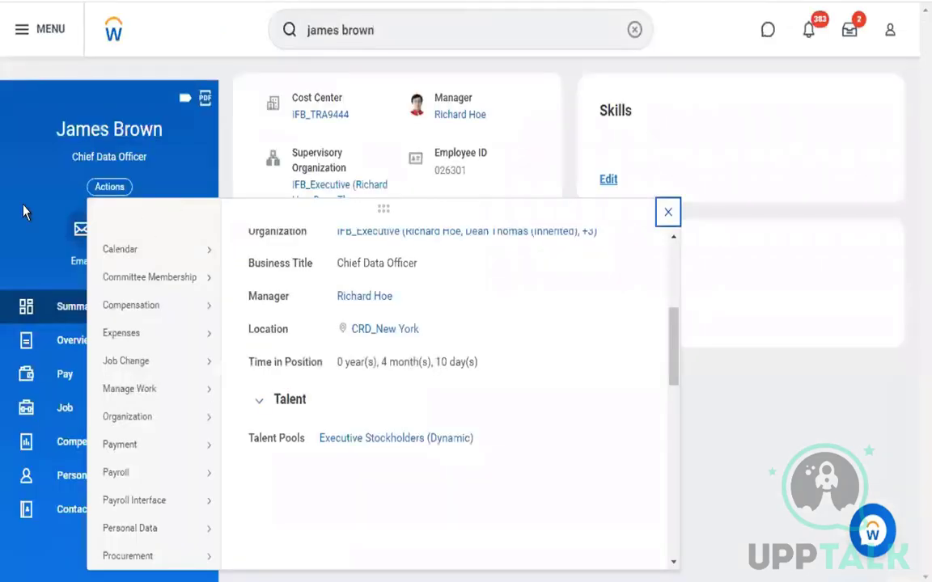
# Check the worker's Contact > Emergency Contacts tab shows none, then re-highlight the ESS Menu description
pyautogui.click(23, 212)
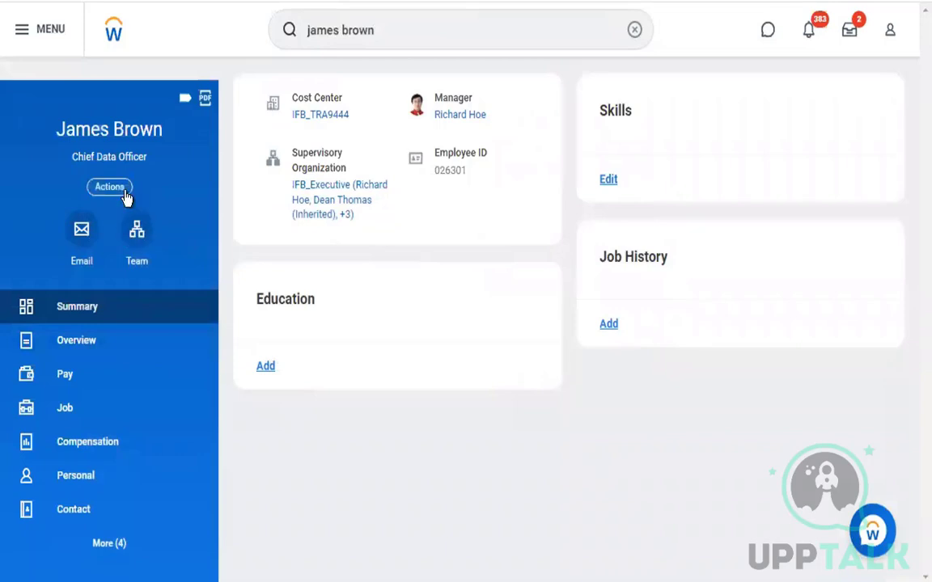
pyautogui.click(78, 513)
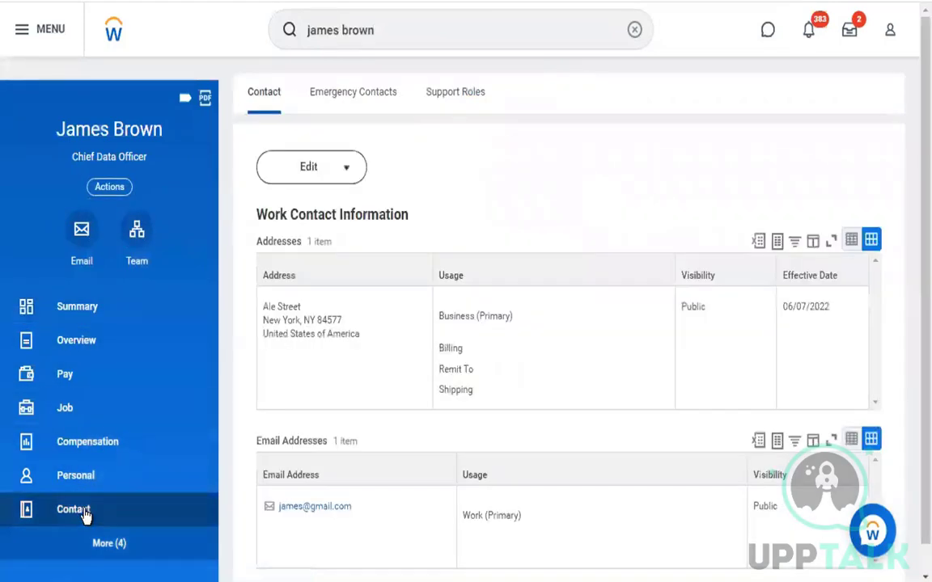
pyautogui.click(371, 114)
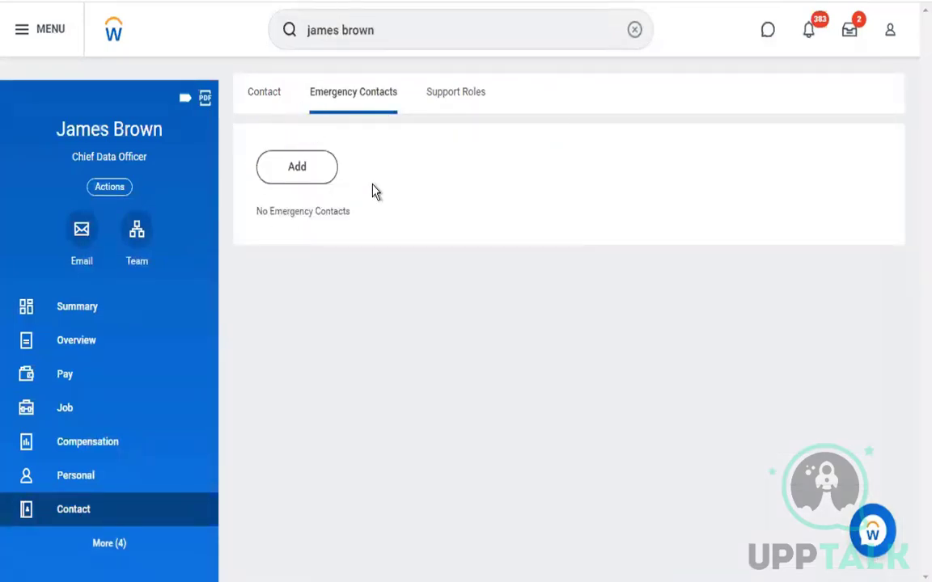
pyautogui.click(265, 95)
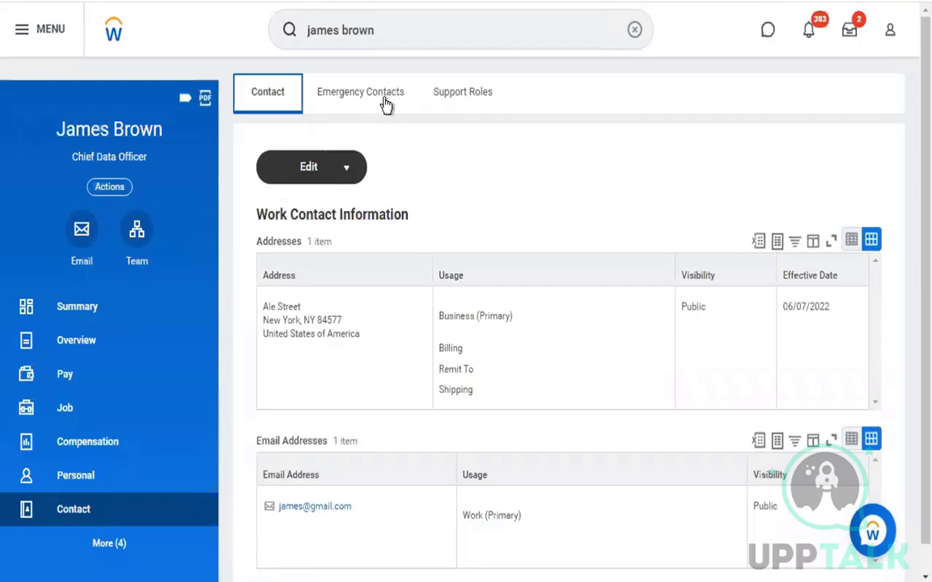
pyautogui.click(386, 95)
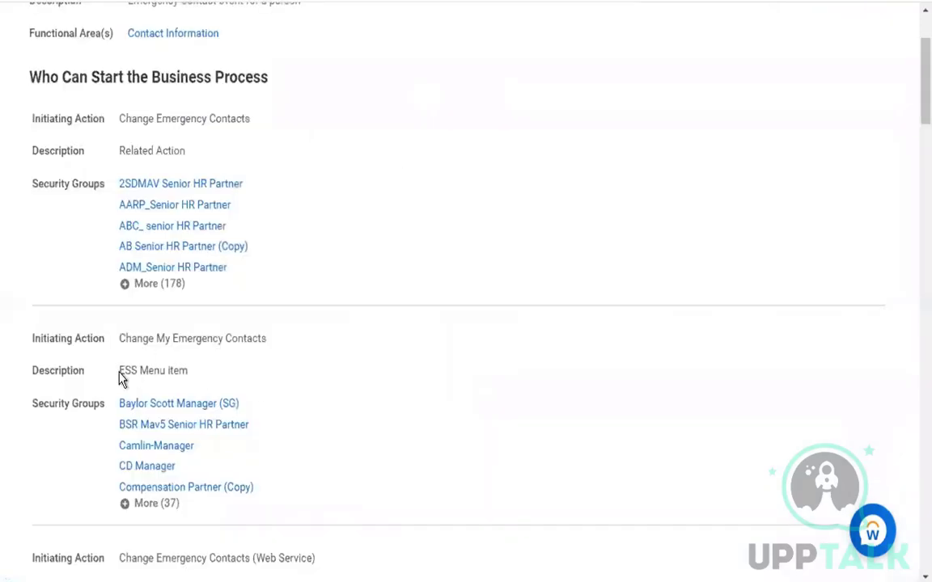
pyautogui.moveTo(121, 372); pyautogui.dragTo(405, 383)
pyautogui.click(428, 395)
# Highlight the Change Emergency Contacts (Web Service) initiating action in the security policy
pyautogui.scroll(-3, 466, 408)
pyautogui.scroll(-1, 464, 405)
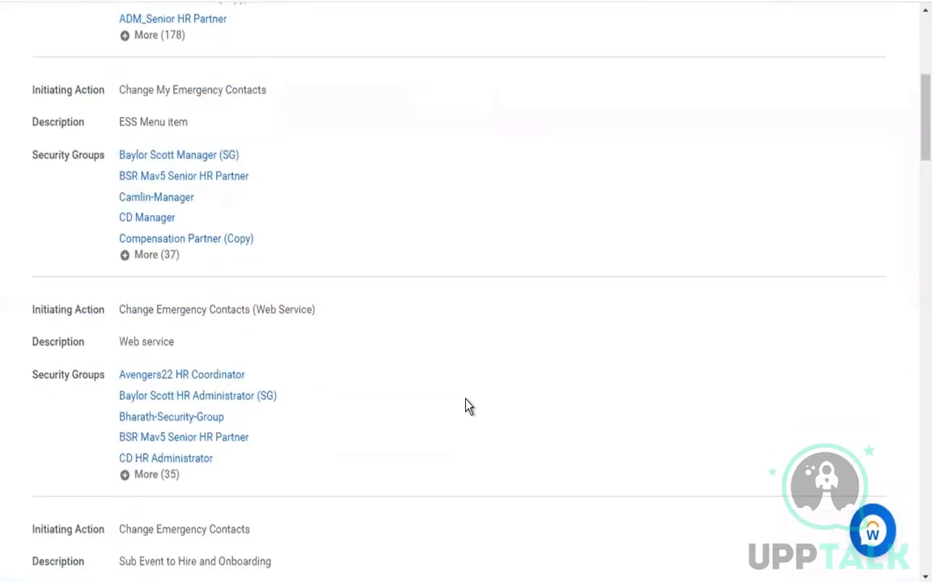
pyautogui.moveTo(120, 314); pyautogui.dragTo(247, 314)
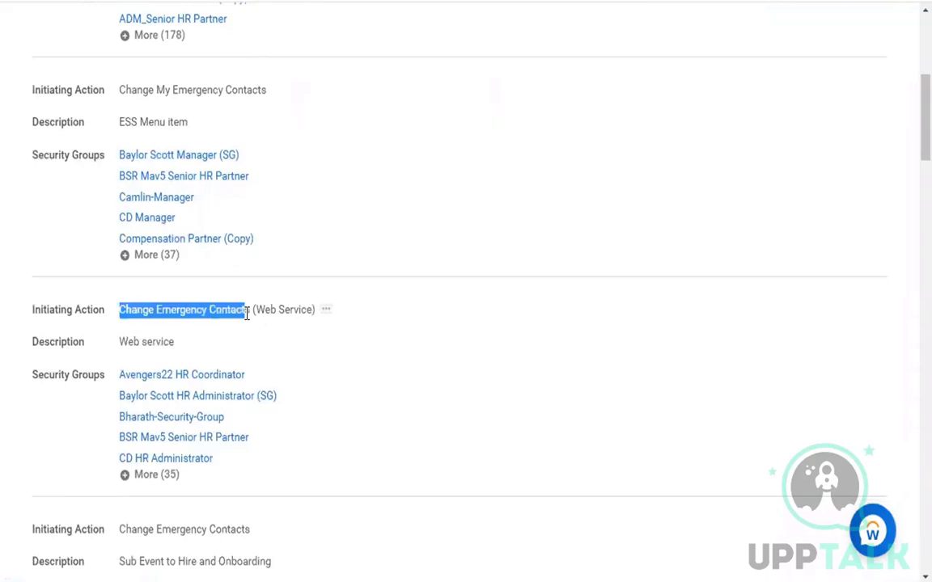
pyautogui.click(246, 315)
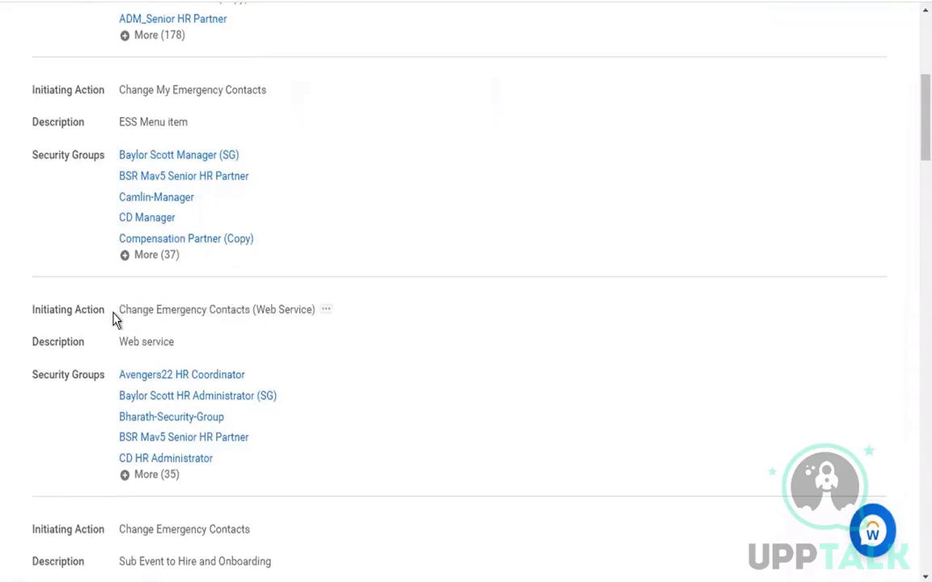
pyautogui.moveTo(209, 310); pyautogui.dragTo(119, 309)
pyautogui.moveTo(256, 310); pyautogui.dragTo(315, 310)
pyautogui.click(463, 346)
pyautogui.moveTo(118, 310); pyautogui.dragTo(288, 316)
pyautogui.click(364, 368)
pyautogui.moveTo(119, 310); pyautogui.dragTo(233, 311)
pyautogui.click(465, 379)
# Highlight the Sub Event to Hire and Onboarding row and its Change Emergency Contacts action
pyautogui.scroll(-1, 465, 379)
pyautogui.scroll(-3, 466, 379)
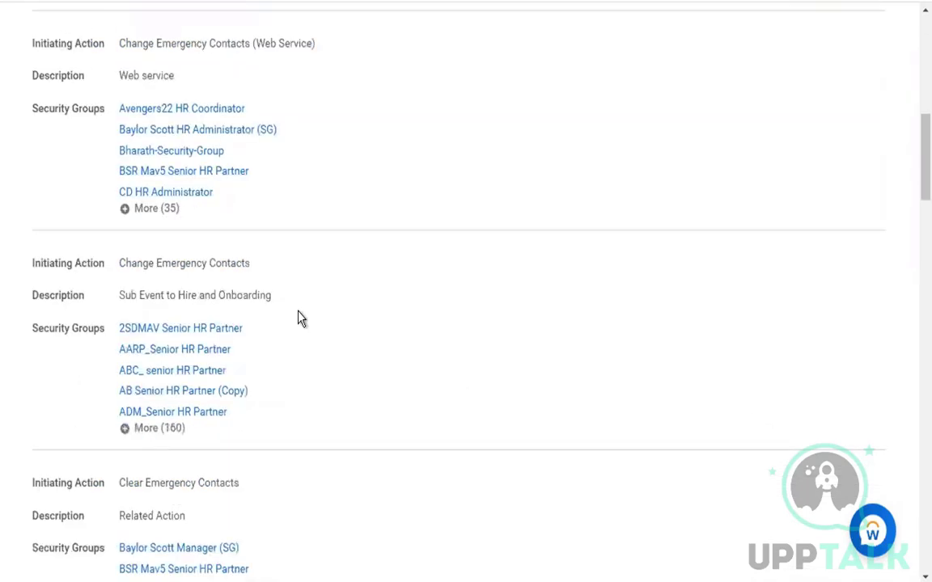
pyautogui.moveTo(119, 264); pyautogui.dragTo(245, 265)
pyautogui.moveTo(121, 295); pyautogui.dragTo(266, 296)
pyautogui.click(266, 296)
pyautogui.doubleClick(188, 296)
pyautogui.doubleClick(245, 296)
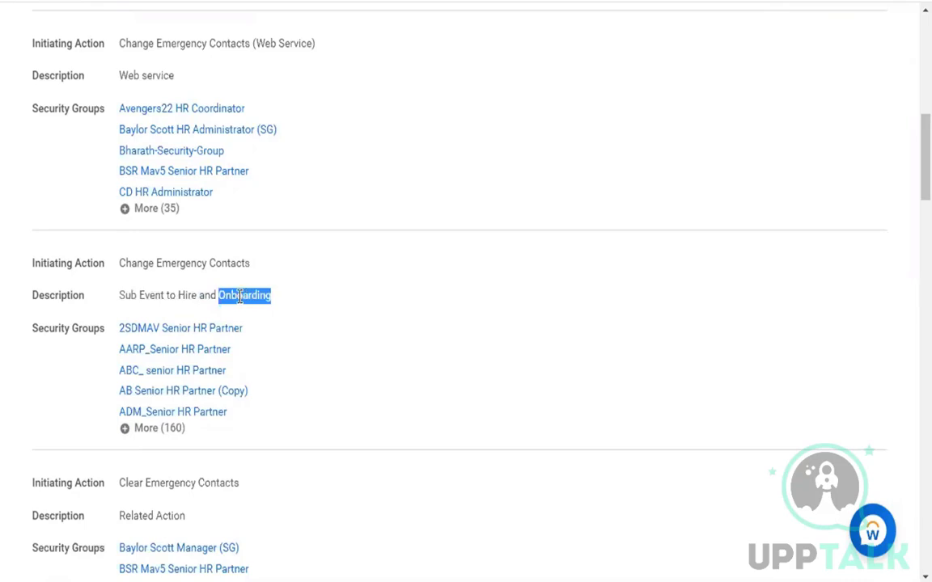
pyautogui.doubleClick(123, 264)
pyautogui.moveTo(200, 267); pyautogui.dragTo(239, 264)
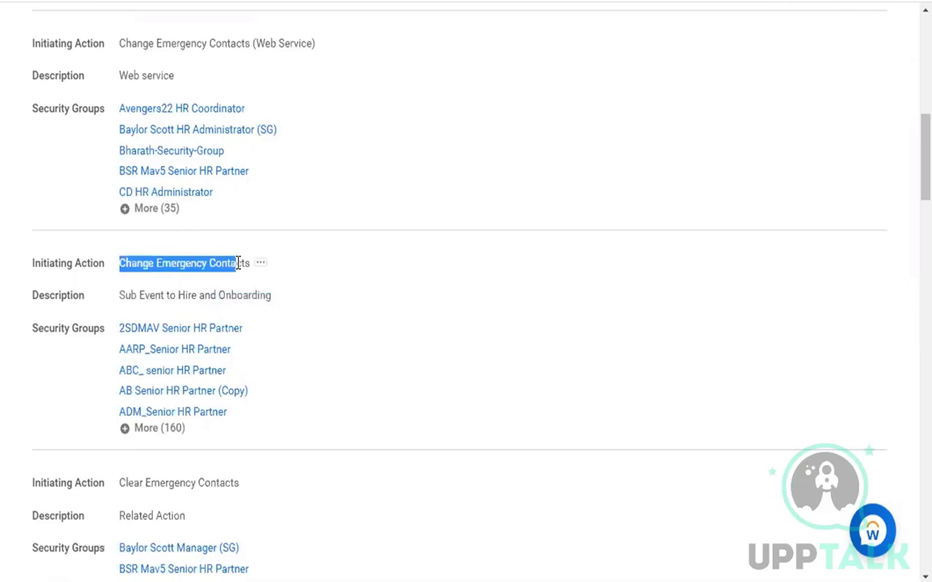
pyautogui.click(202, 312)
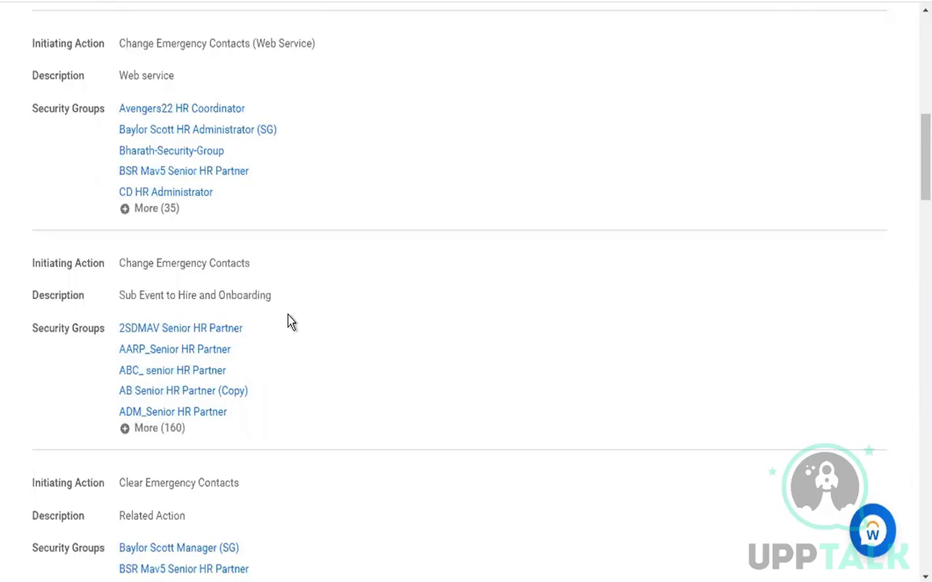
# Highlight the Clear Emergency Contacts action and its Related Action description
pyautogui.scroll(-2, 327, 354)
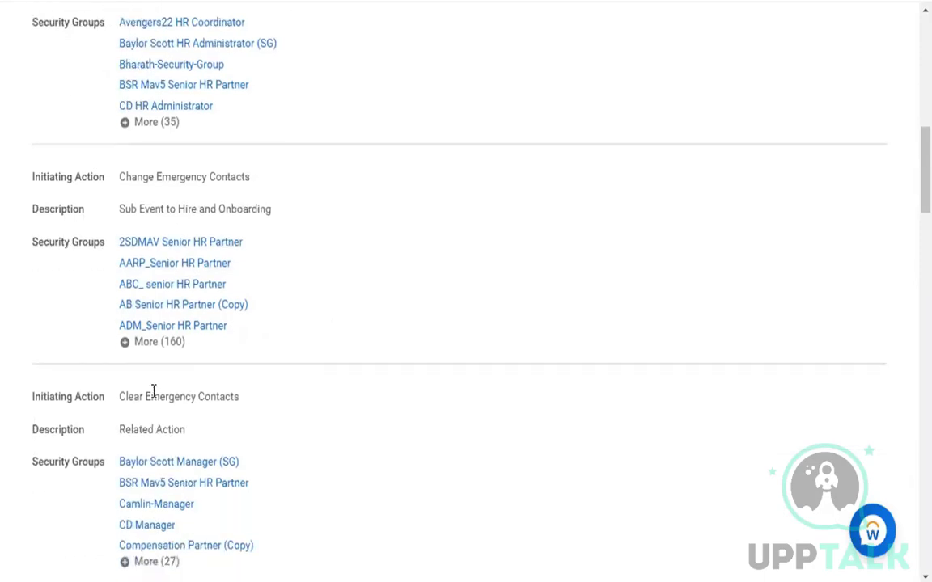
pyautogui.moveTo(120, 397); pyautogui.dragTo(235, 397)
pyautogui.click(218, 412)
pyautogui.tripleClick(227, 433)
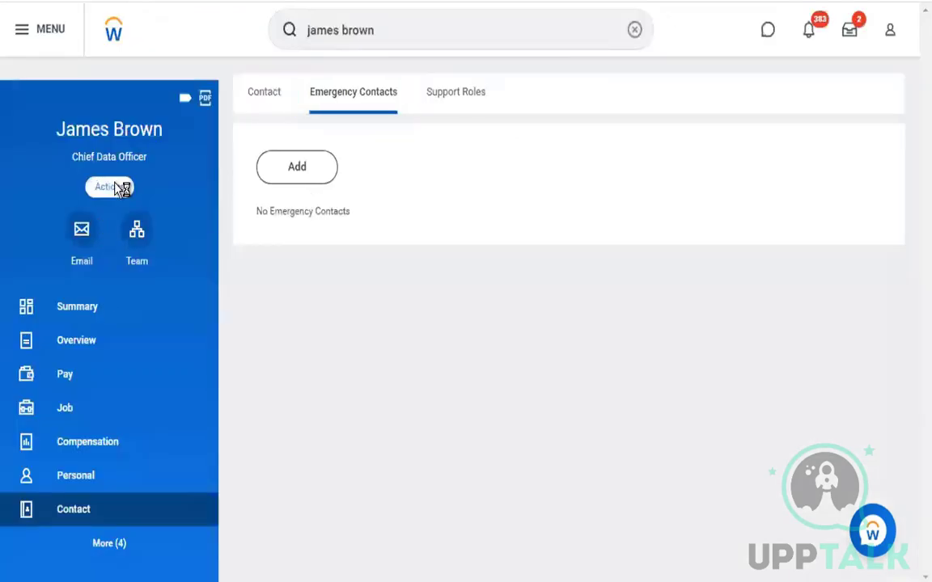
pyautogui.click(119, 188)
pyautogui.moveTo(164, 501)
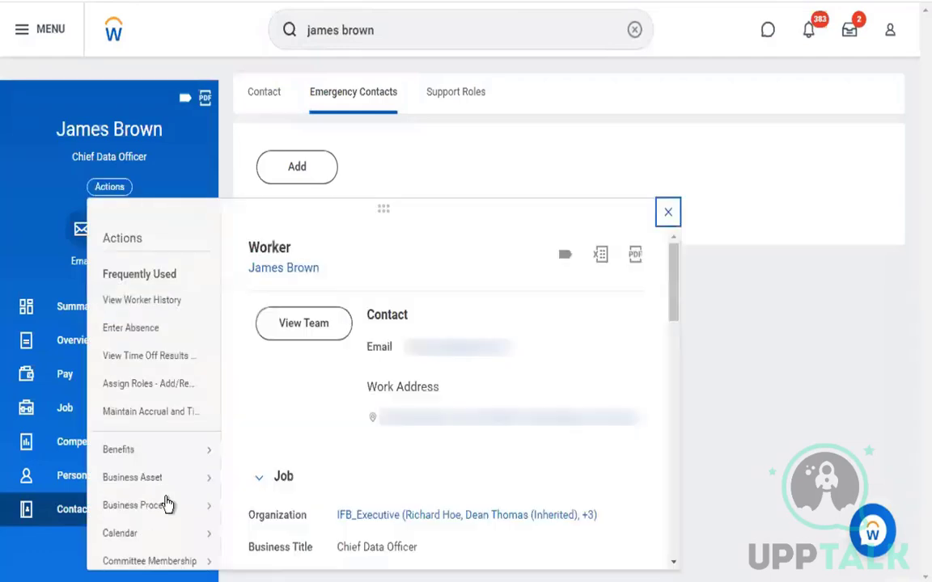
pyautogui.scroll(-5, 166, 506)
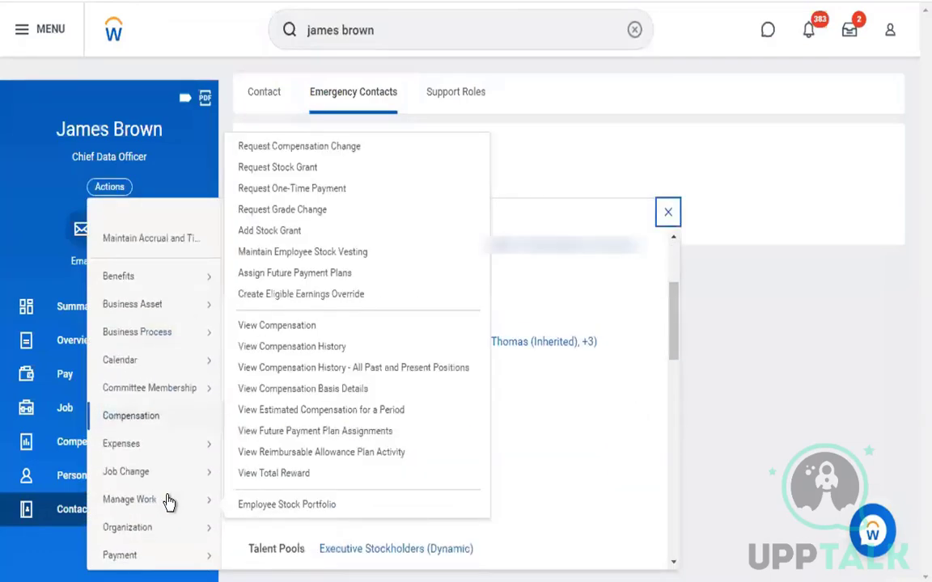
pyautogui.moveTo(181, 473)
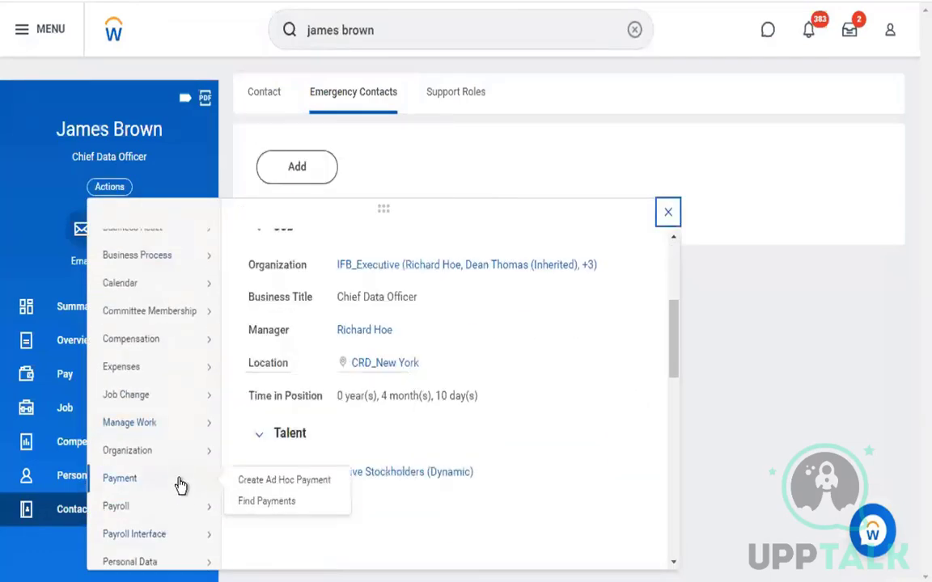
pyautogui.scroll(-1, 181, 489)
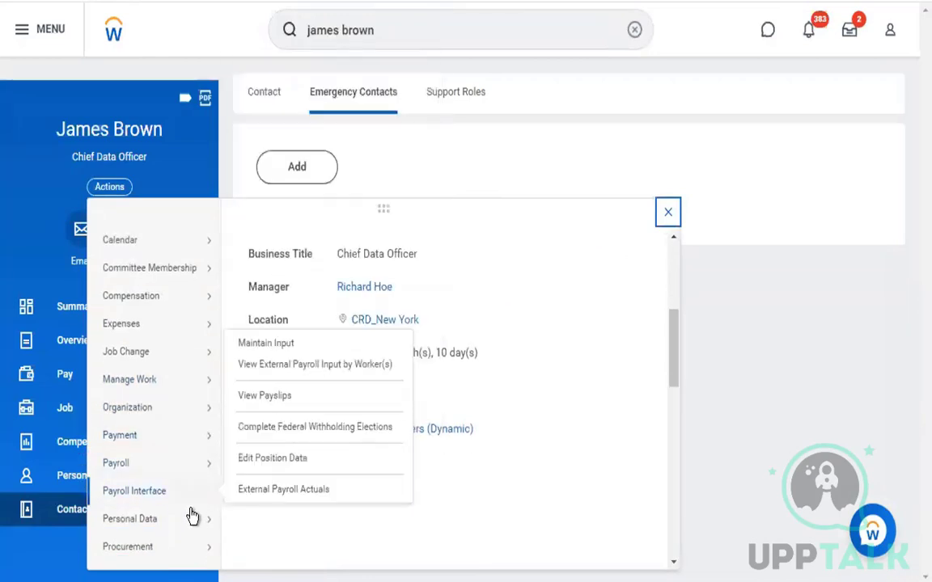
pyautogui.moveTo(191, 521)
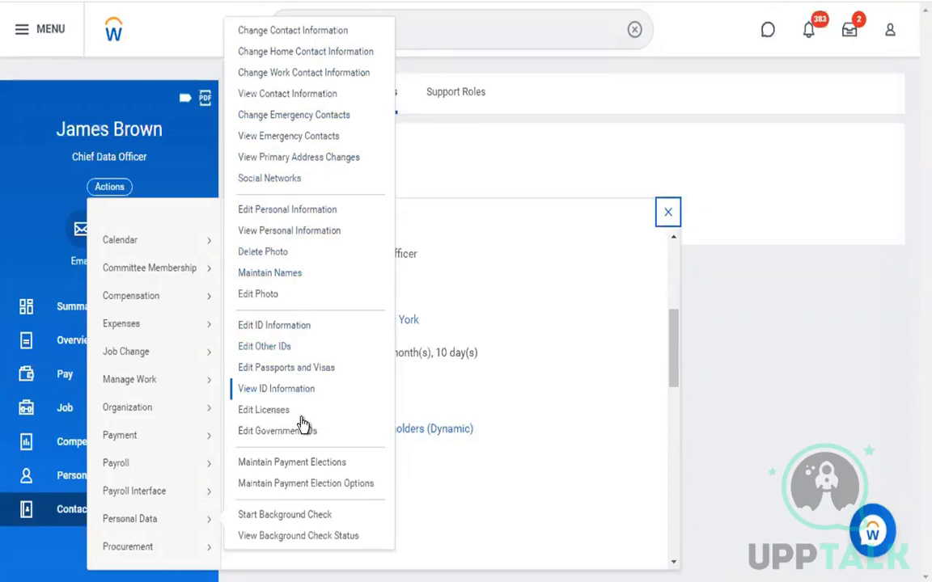
pyautogui.click(668, 213)
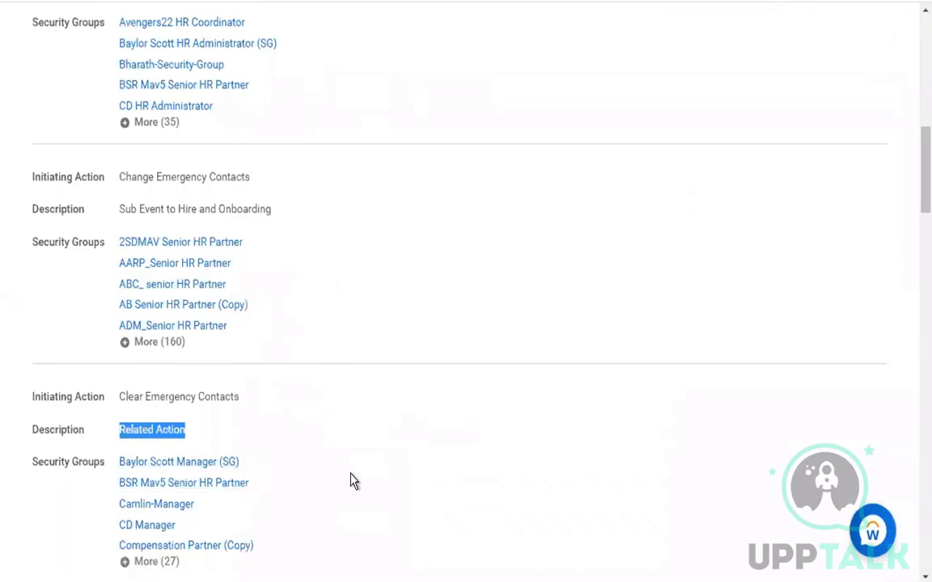
# Review the policy's Who Can Start the Business Process section and heading
pyautogui.scroll(-2, 353, 482)
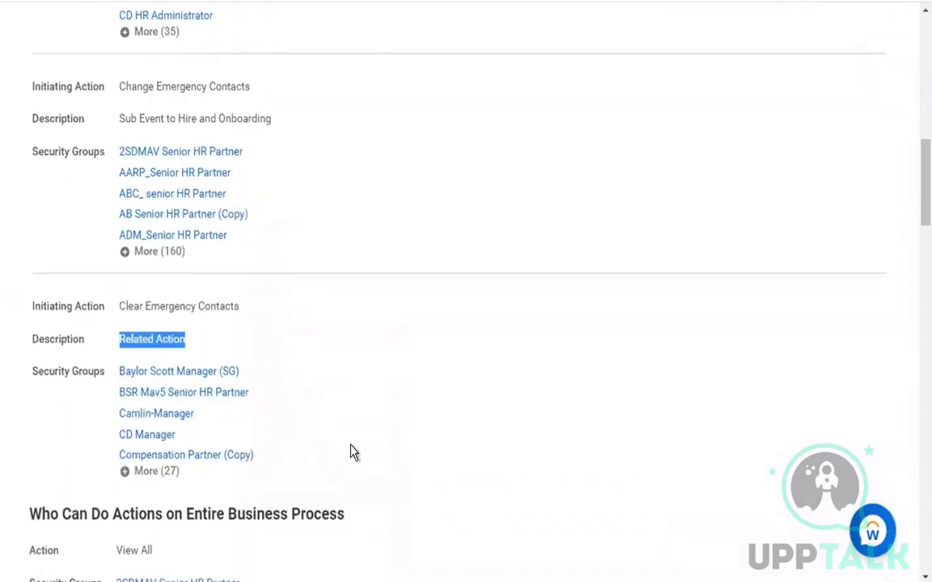
pyautogui.scroll(7, 353, 452)
pyautogui.scroll(4, 353, 453)
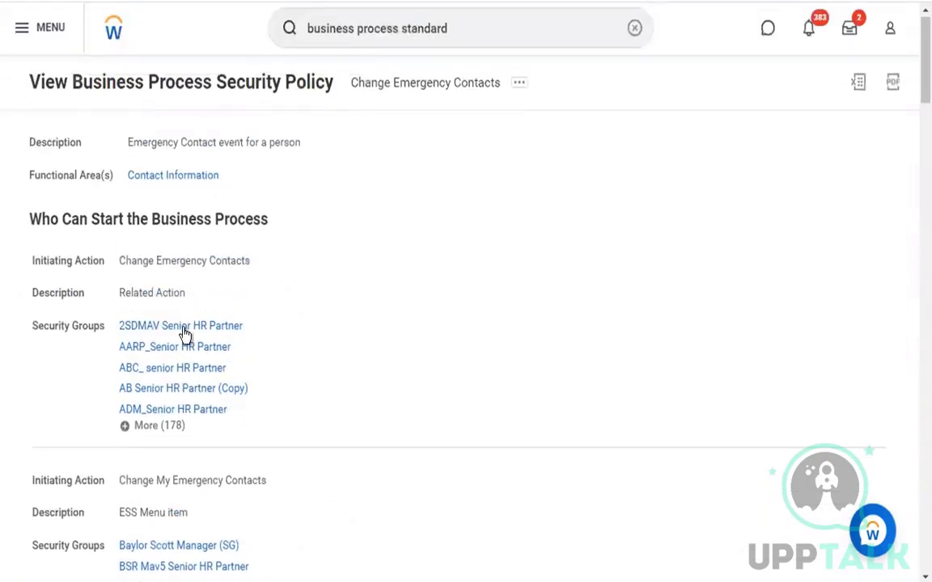
pyautogui.moveTo(29, 218); pyautogui.dragTo(327, 254)
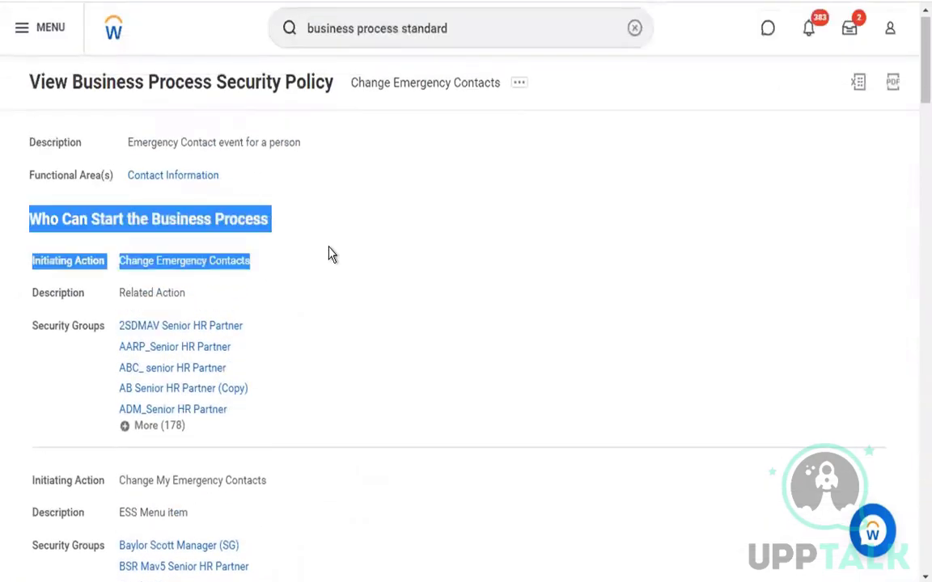
pyautogui.click(293, 225)
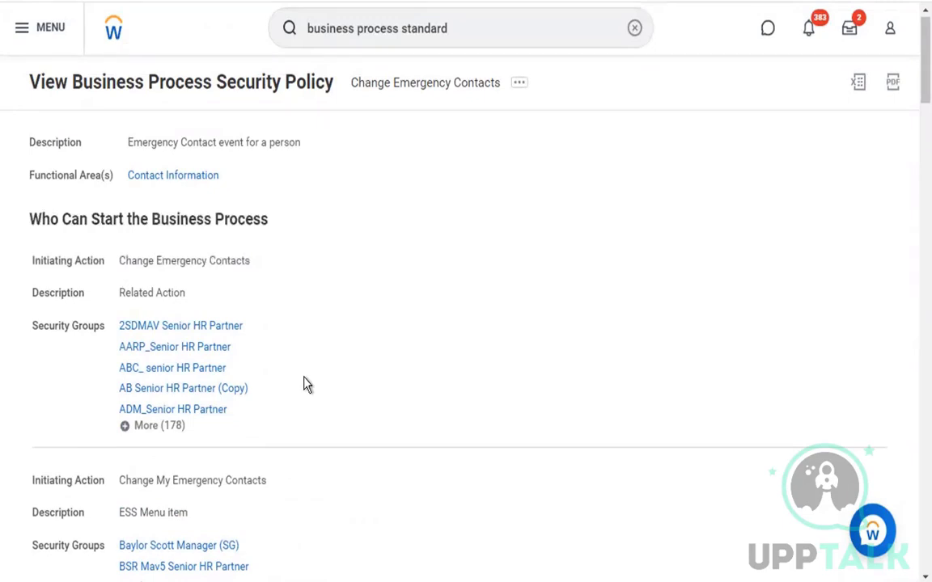
pyautogui.scroll(-6, 305, 383)
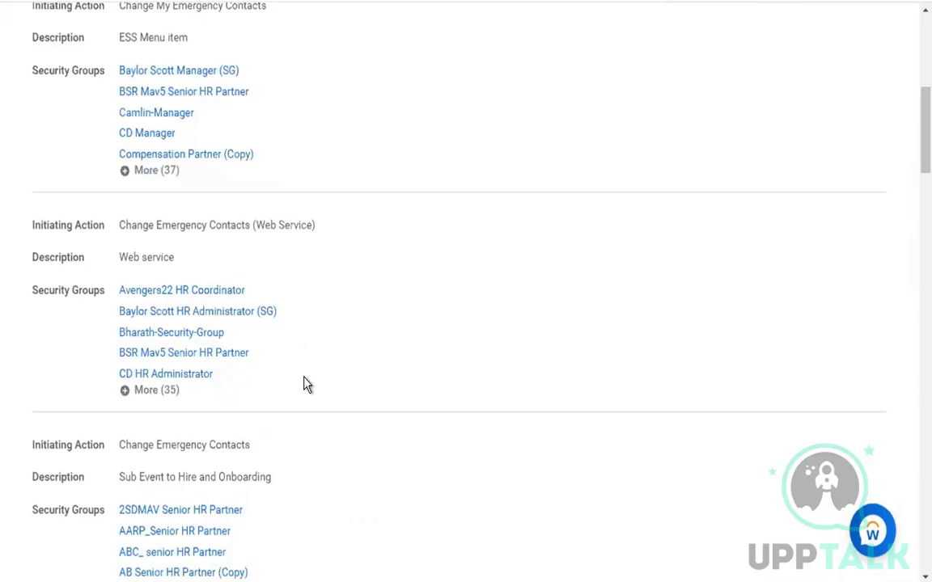
pyautogui.scroll(6, 305, 384)
pyautogui.tripleClick(357, 233)
pyautogui.scroll(-8, 436, 396)
pyautogui.scroll(-6, 437, 396)
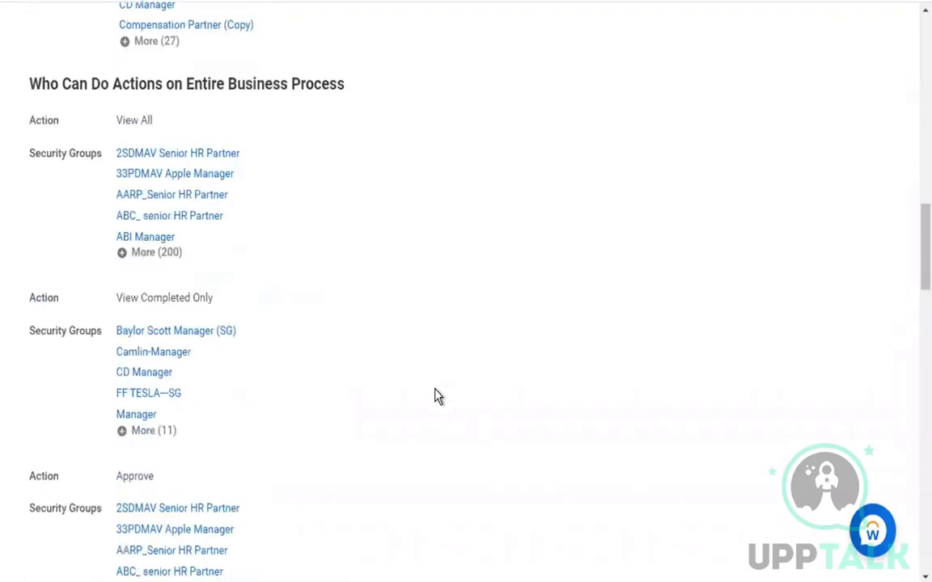
pyautogui.moveTo(63, 83); pyautogui.dragTo(377, 91)
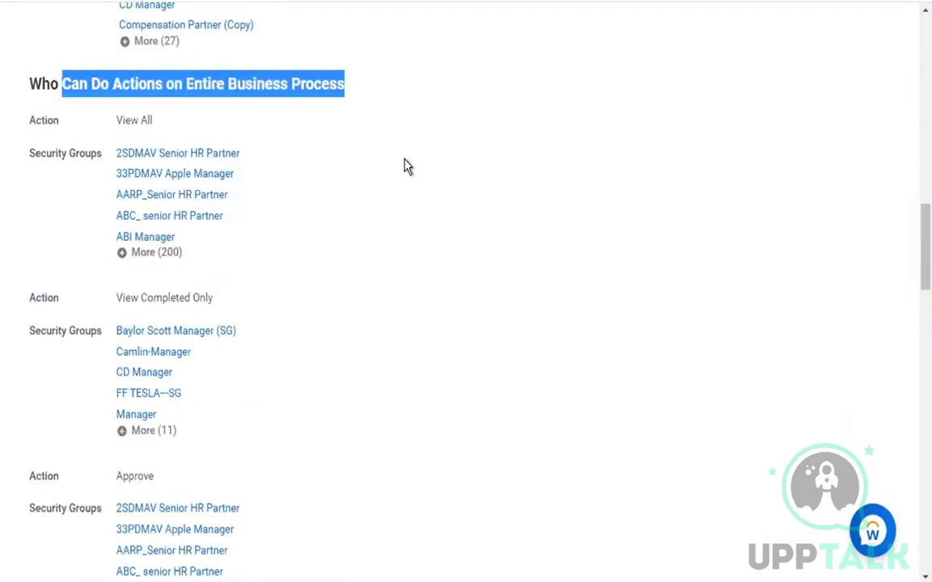
pyautogui.click(368, 149)
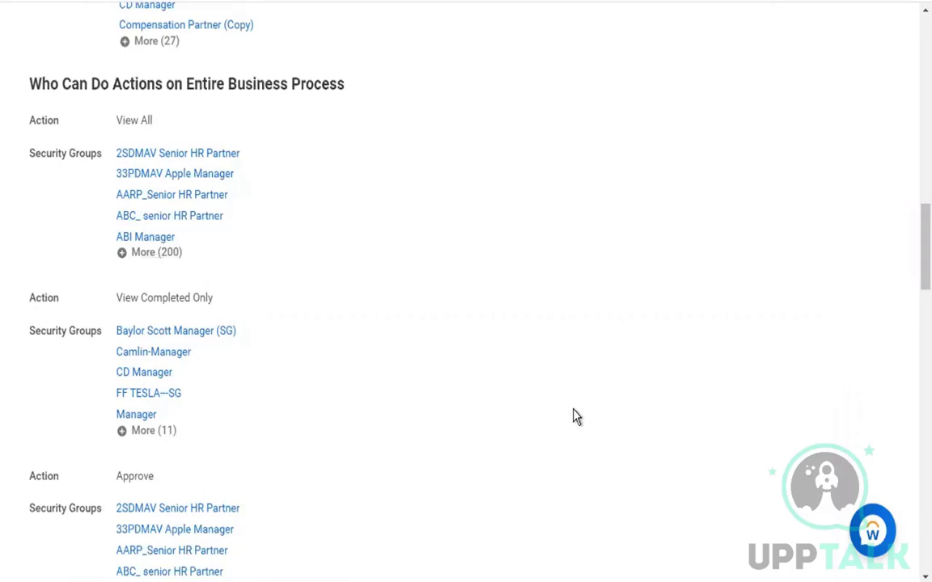
# Mark the Web Service action's security groups and the Change My Emergency Contacts entry
pyautogui.scroll(1, 575, 417)
pyautogui.scroll(2, 574, 417)
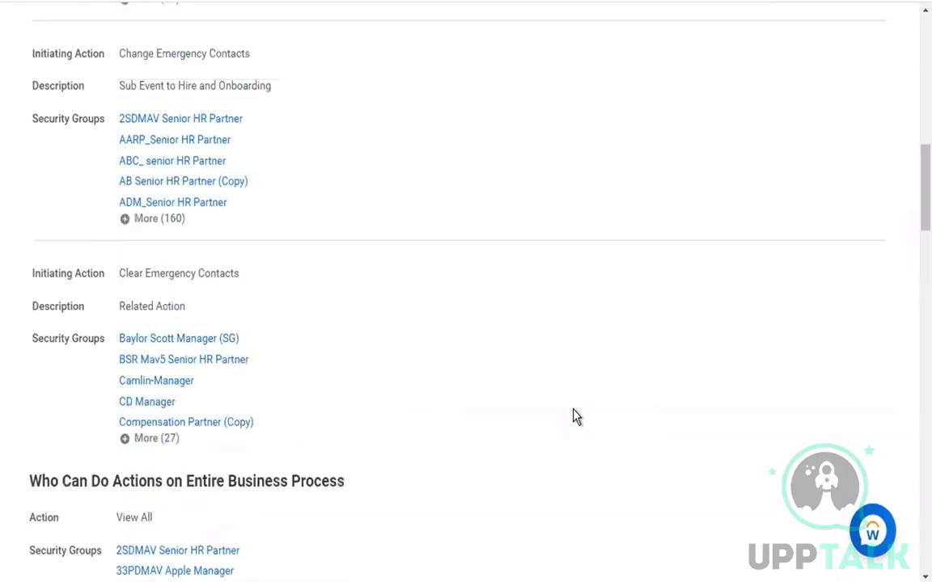
pyautogui.scroll(2, 576, 416)
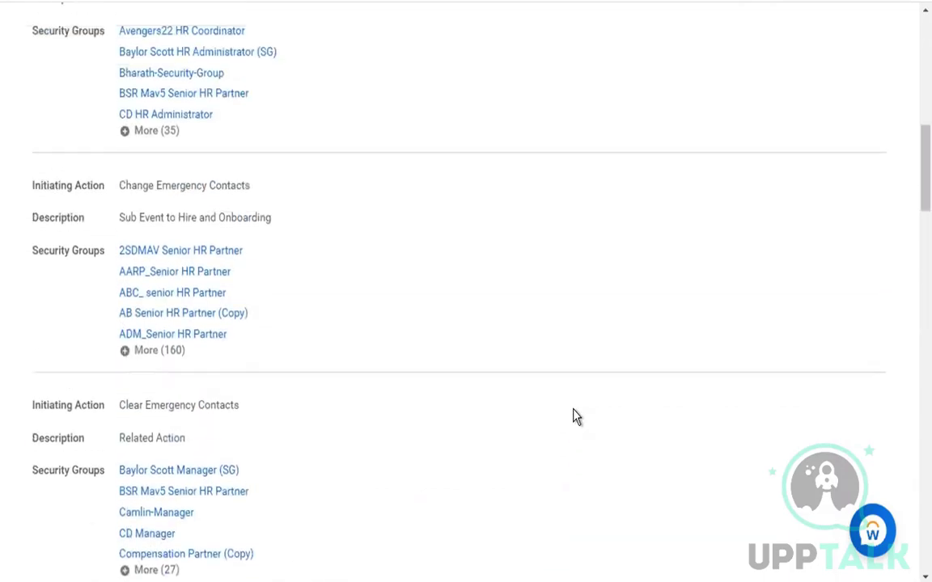
pyautogui.scroll(1, 576, 416)
pyautogui.scroll(2, 575, 416)
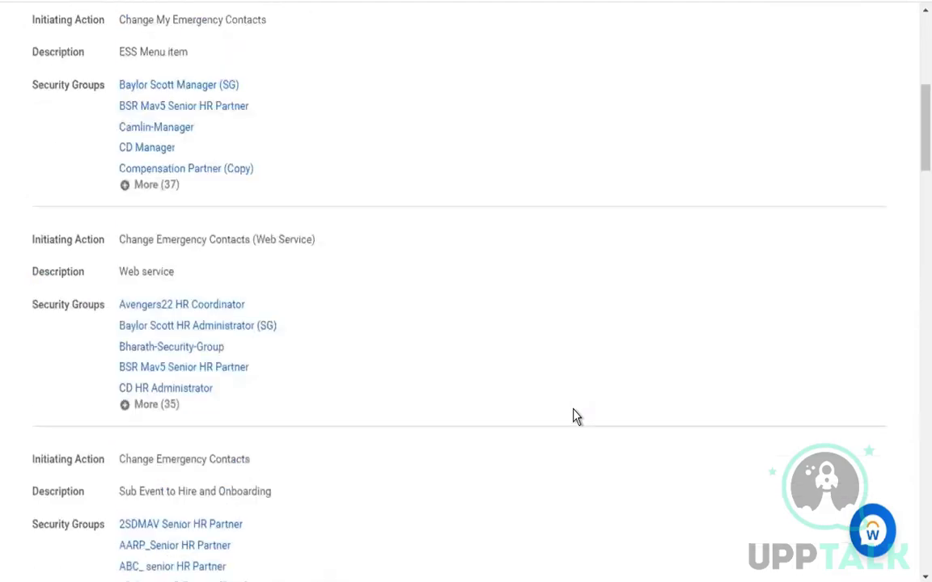
pyautogui.moveTo(119, 243); pyautogui.dragTo(410, 375)
pyautogui.click(410, 374)
pyautogui.moveTo(119, 23); pyautogui.dragTo(431, 172)
pyautogui.click(431, 171)
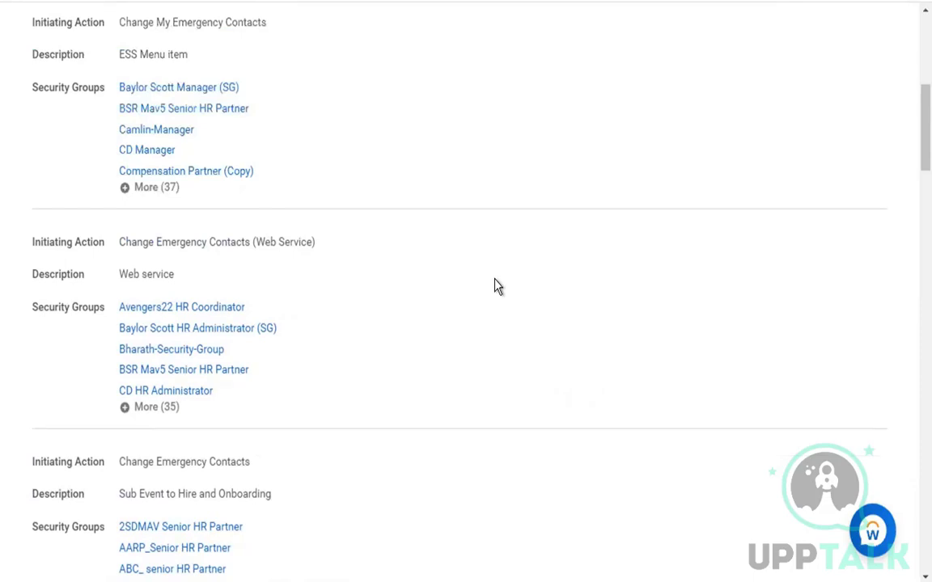
# Mark the heading for actions on the entire process
pyautogui.scroll(-3, 497, 286)
pyautogui.scroll(-3, 497, 287)
pyautogui.scroll(-1, 498, 287)
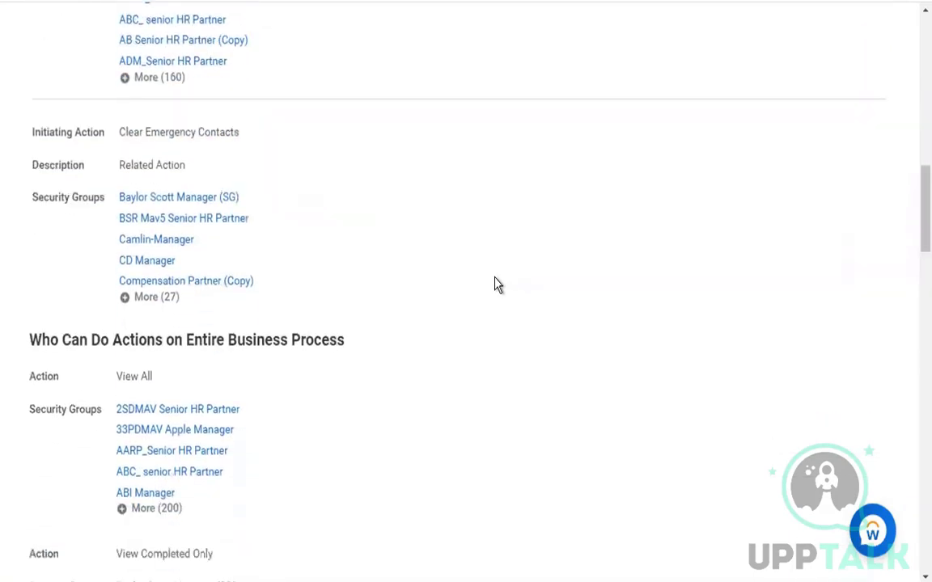
pyautogui.tripleClick(439, 354)
pyautogui.click(424, 353)
pyautogui.moveTo(130, 340); pyautogui.dragTo(421, 340)
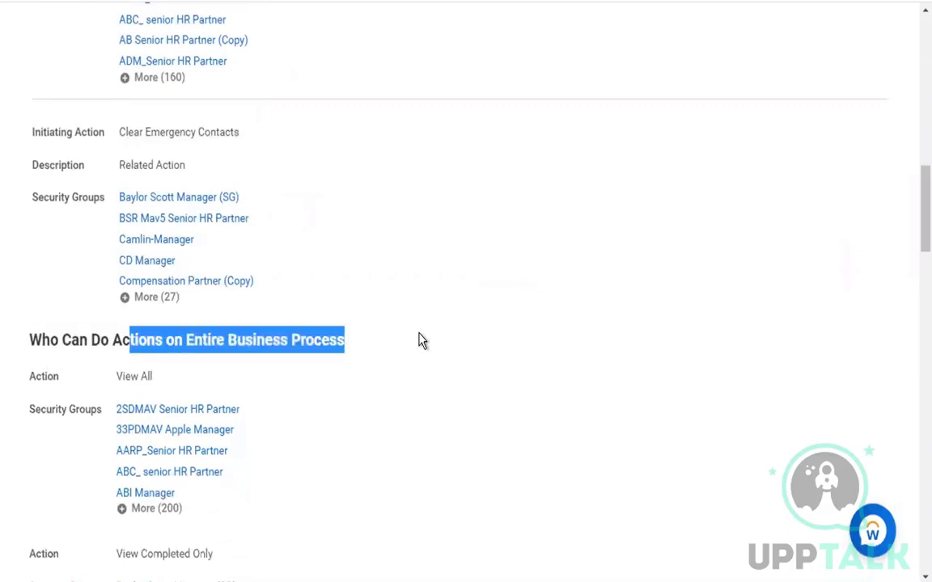
pyautogui.click(420, 340)
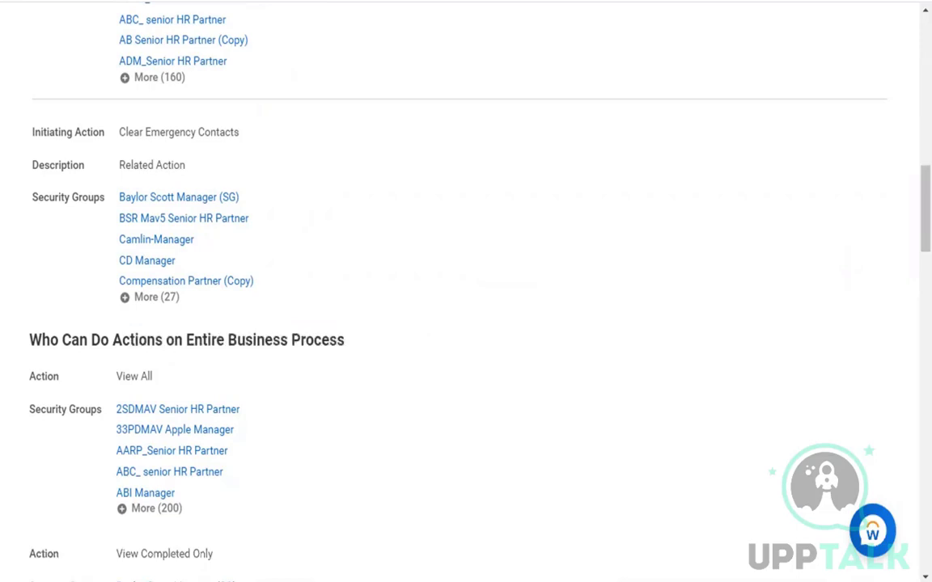
# Open the related actions list beside Change Emergency Contacts
pyautogui.scroll(10, 542, 177)
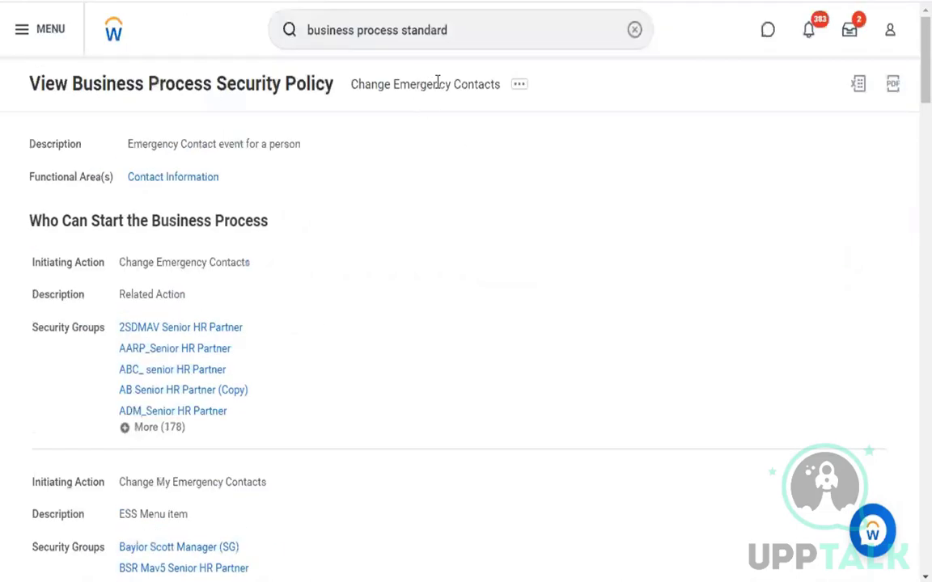
pyautogui.click(518, 87)
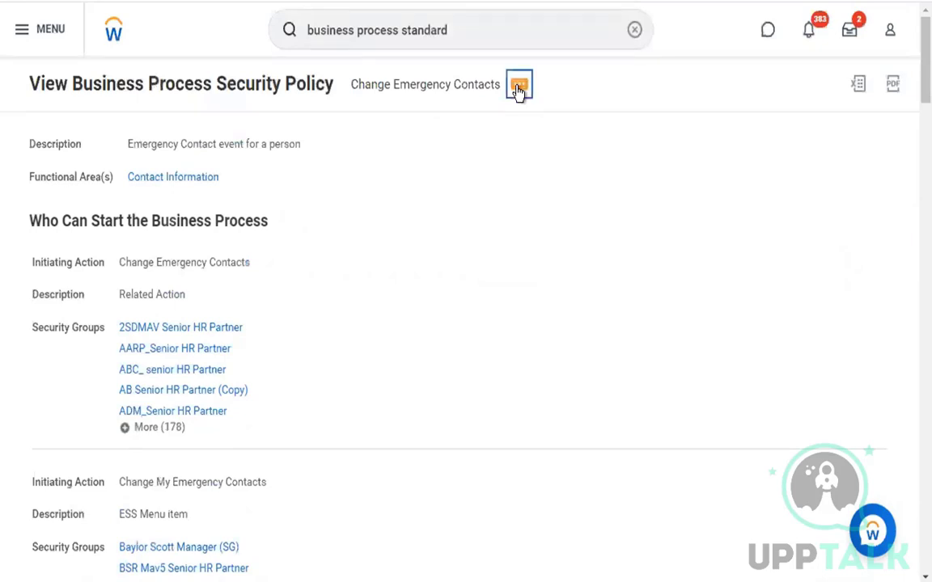
pyautogui.click(519, 89)
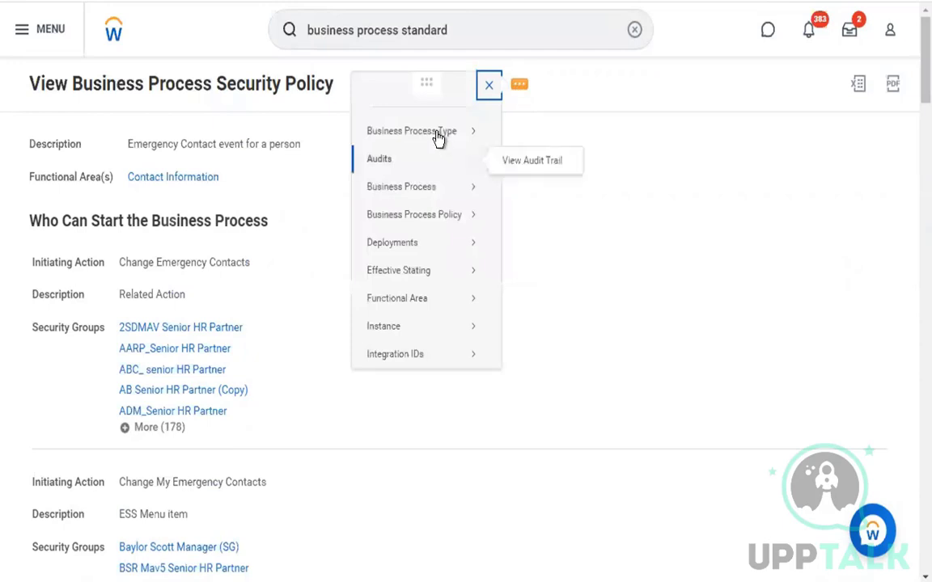
# Open Definition Precedence, then search 'standard bus proc' and open the Default Definitions in Use report (310 types)
pyautogui.moveTo(437, 139)
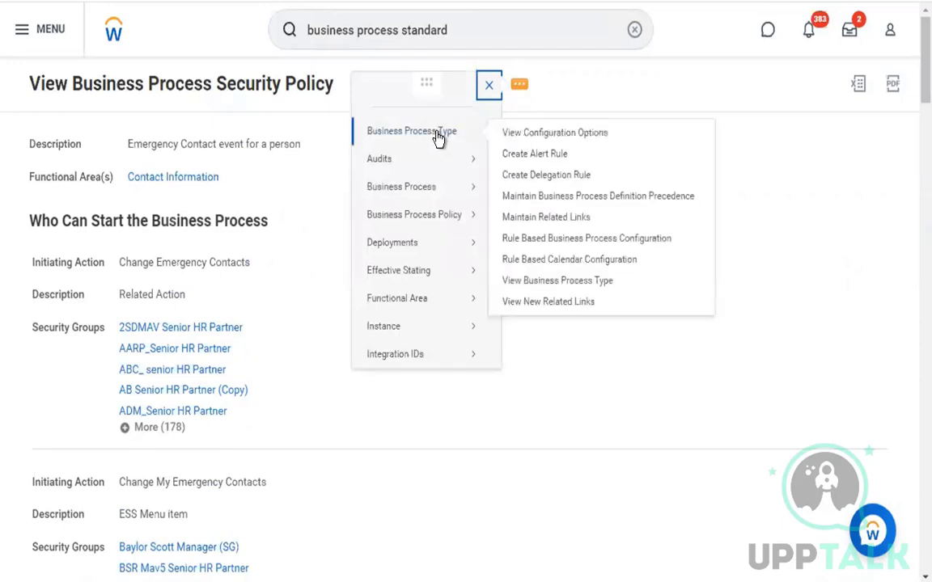
pyautogui.click(607, 198)
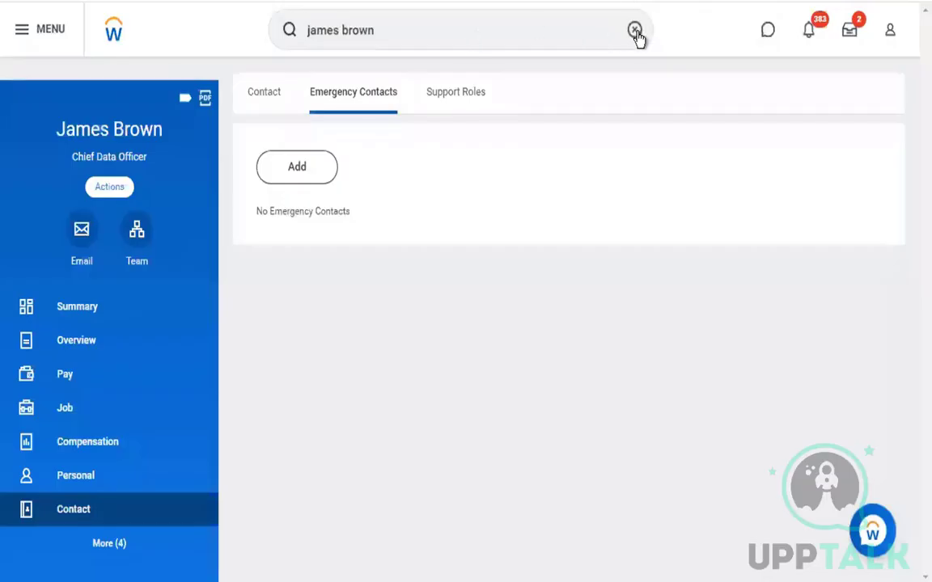
pyautogui.click(636, 34)
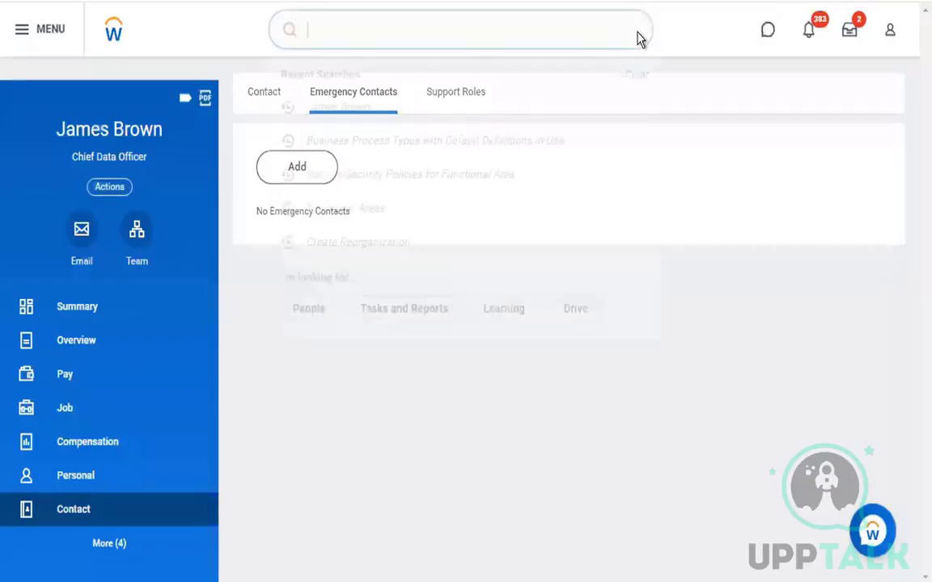
pyautogui.click(637, 34)
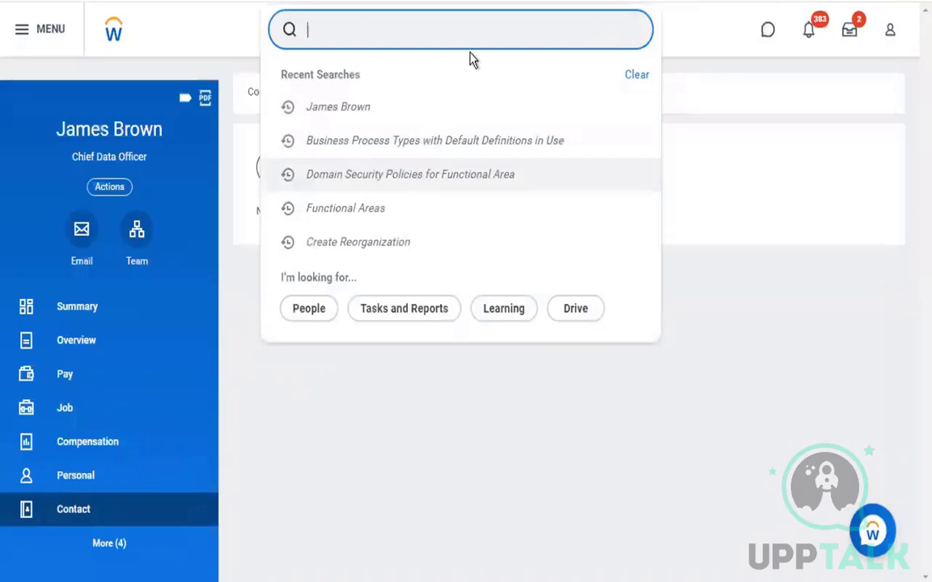
pyautogui.write('st')
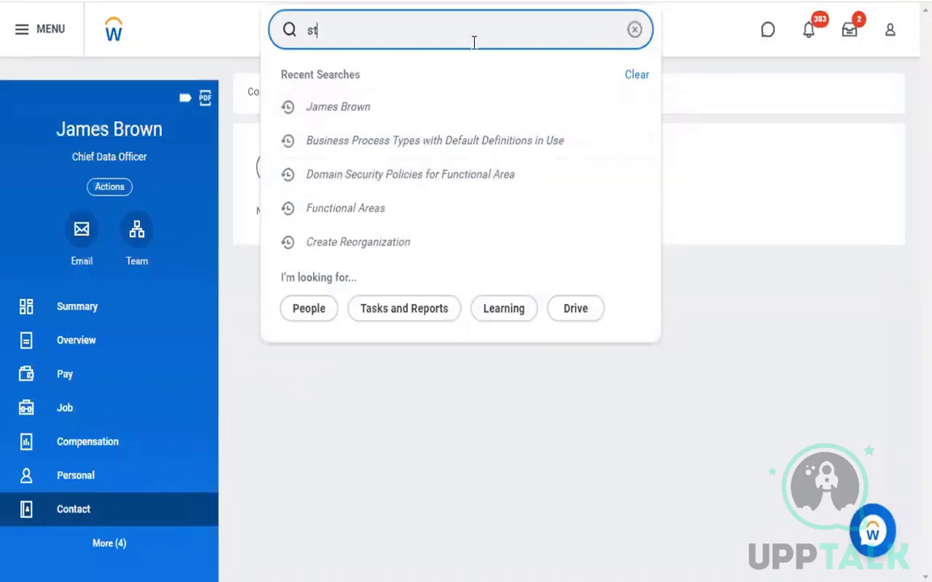
pyautogui.write('andard bus po')
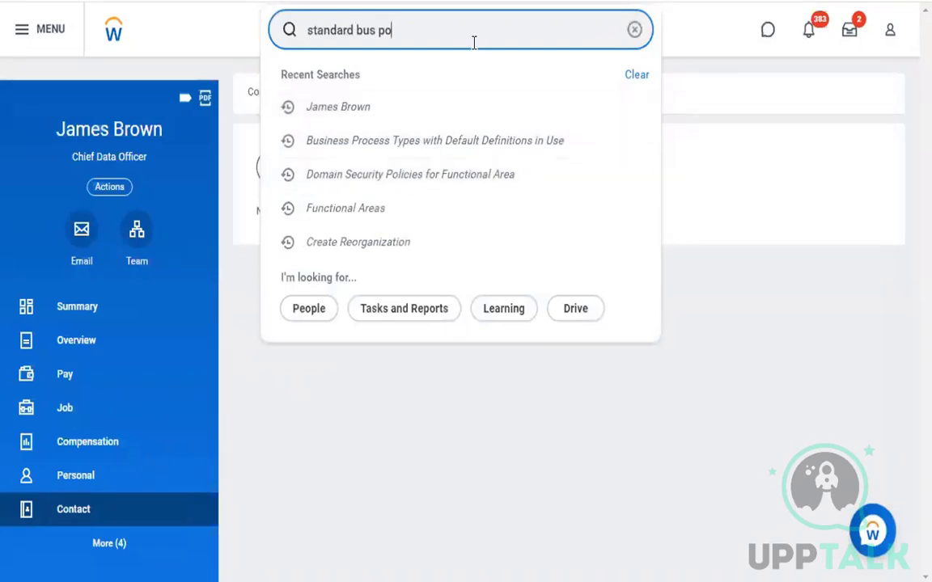
pyautogui.write('oc')
pyautogui.press('Down')
pyautogui.press('Down')
pyautogui.press('Down')
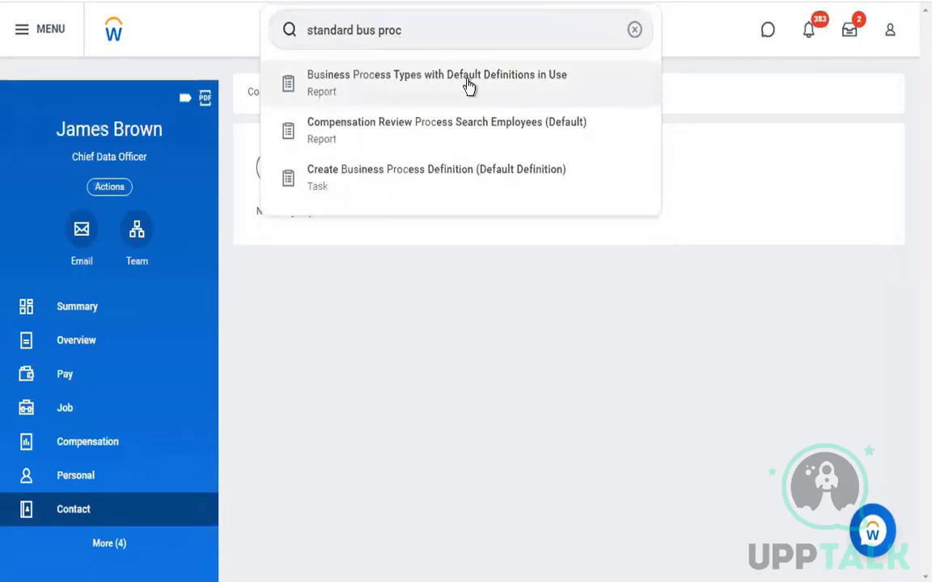
pyautogui.click(467, 84)
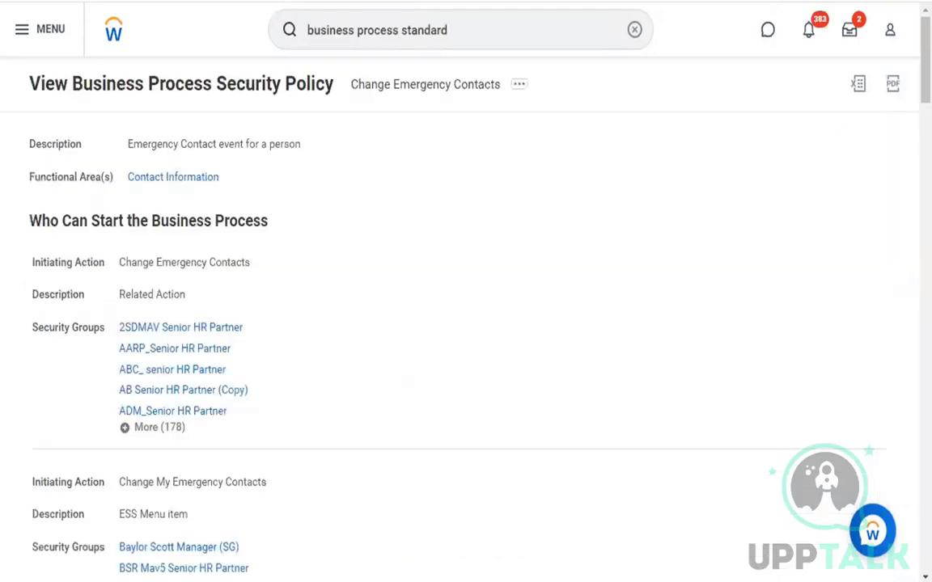
pyautogui.scroll(-6, 469, 243)
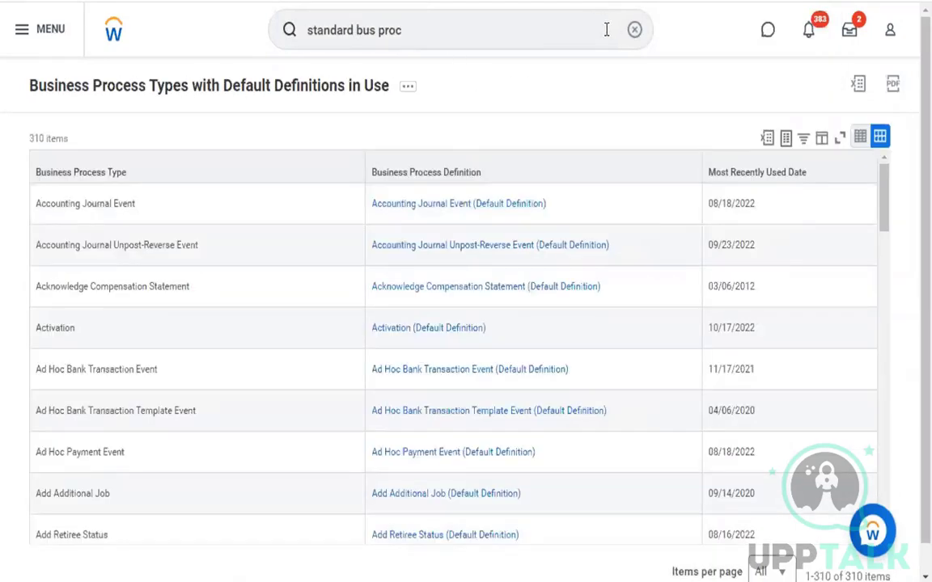
pyautogui.doubleClick(606, 30)
pyautogui.click(607, 30)
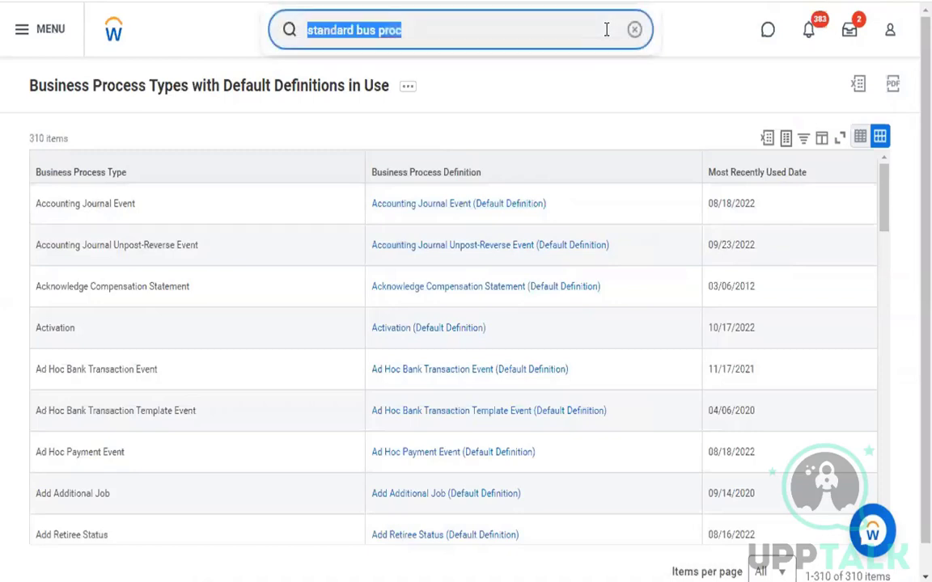
# Search for the worker and open their Contact > Emergency Contacts tab
pyautogui.press('Down')
pyautogui.press('Return')
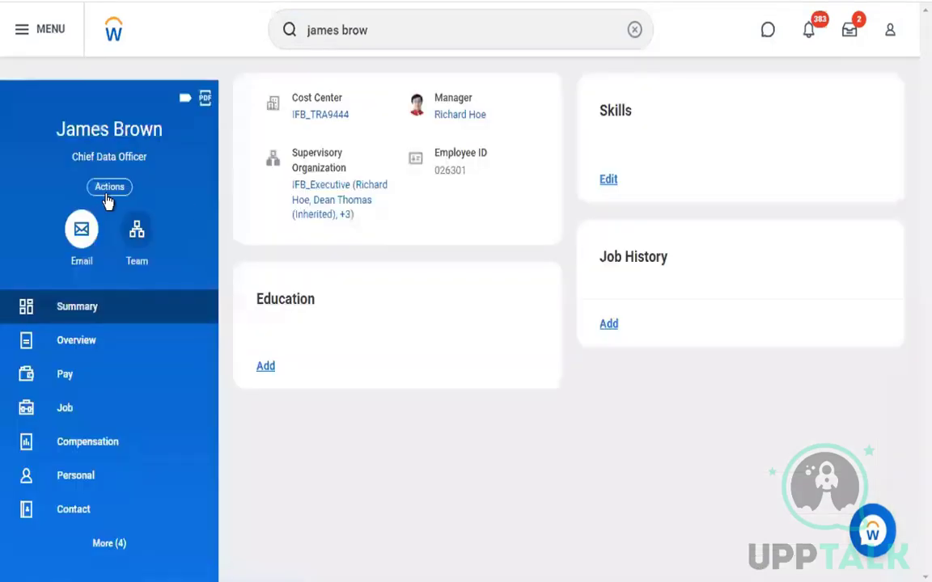
pyautogui.click(117, 518)
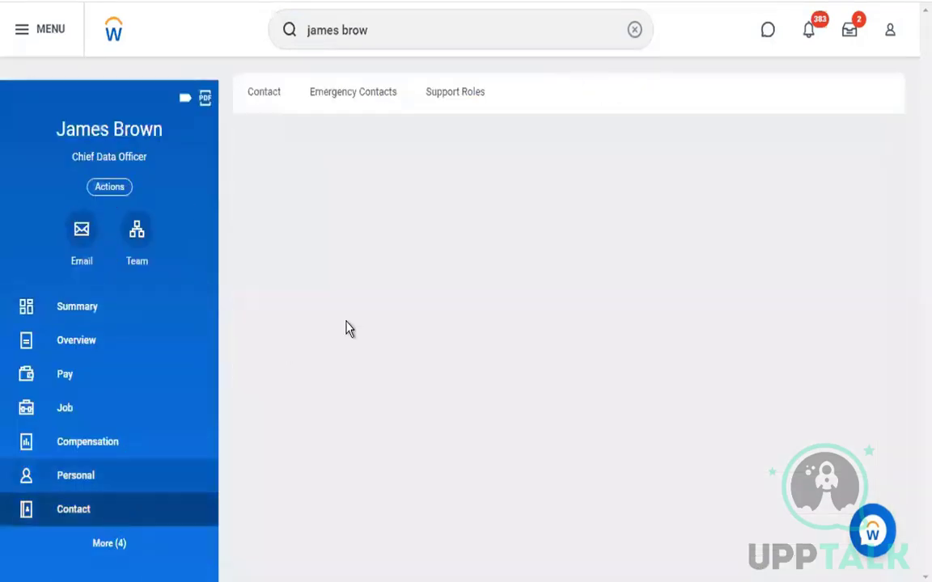
pyautogui.click(364, 108)
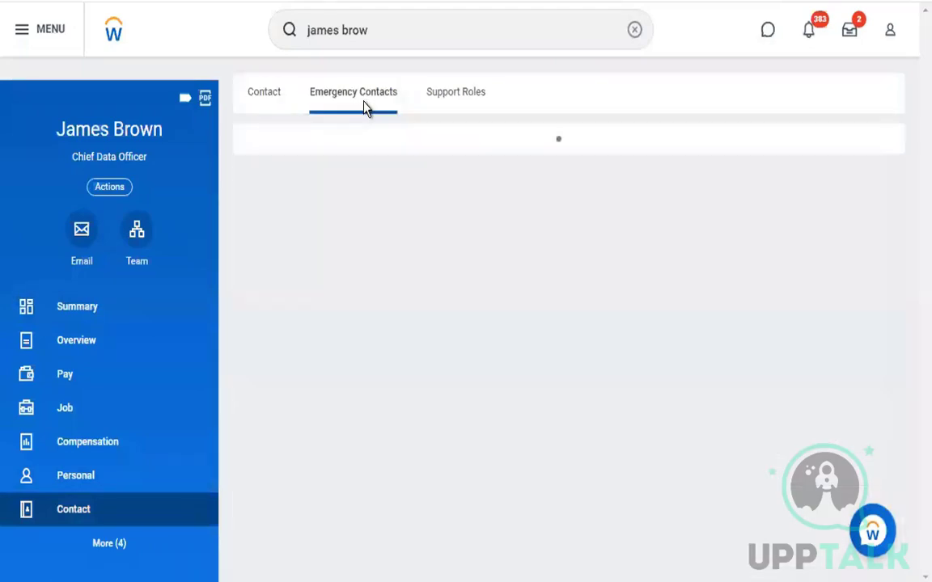
# Add a new emergency contact and enter the contact's first and last legal name
pyautogui.click(319, 170)
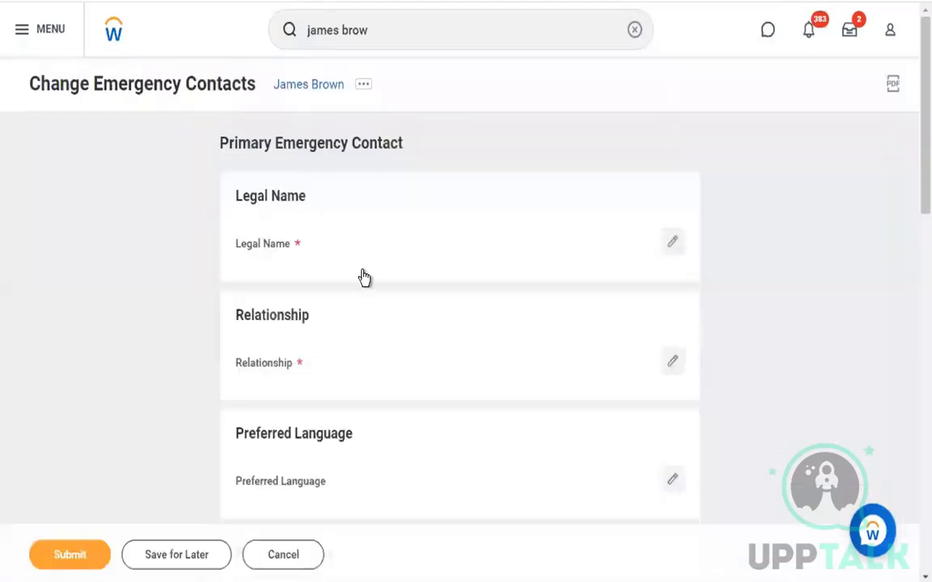
pyautogui.click(368, 262)
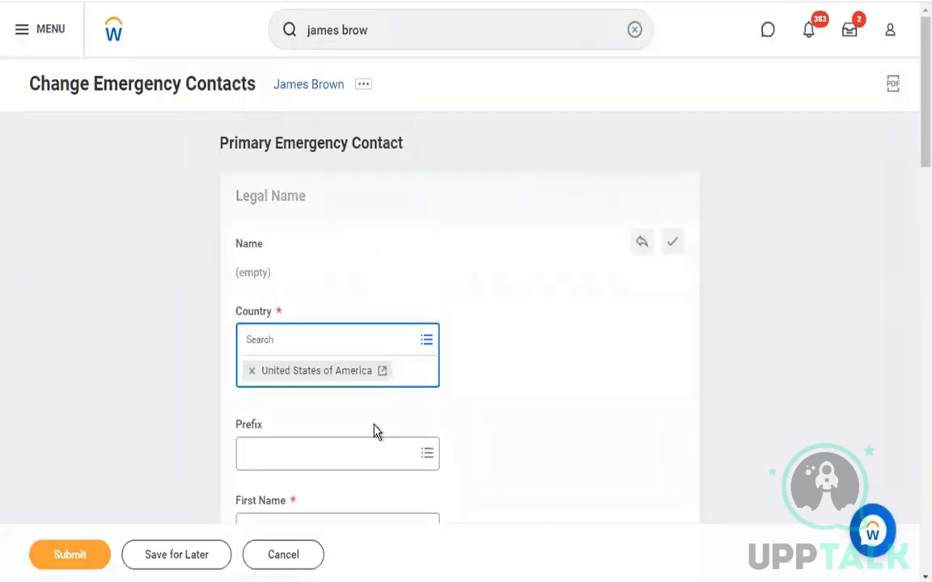
pyautogui.scroll(-5, 353, 468)
pyautogui.press('Tab')
pyautogui.press('Tab')
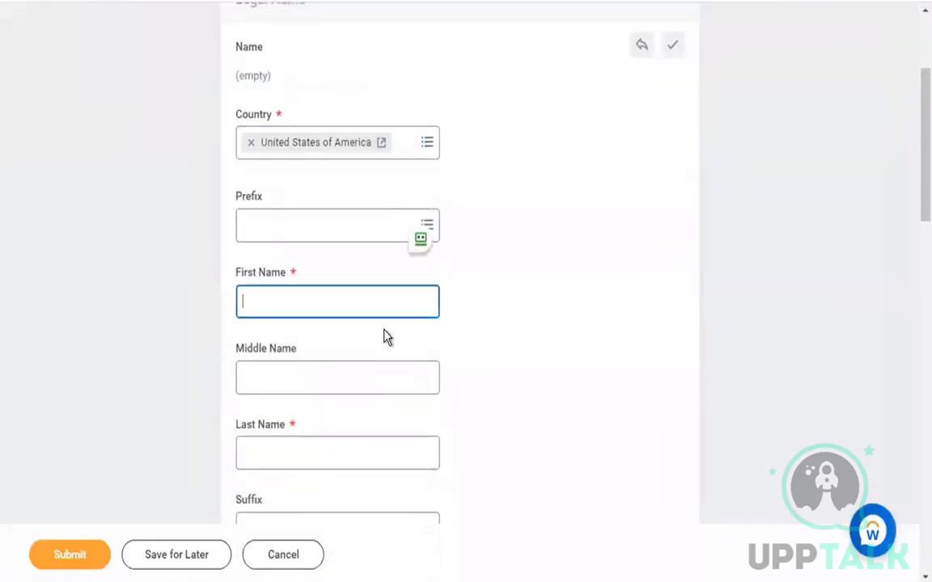
pyautogui.click(357, 450)
pyautogui.scroll(-3, 357, 449)
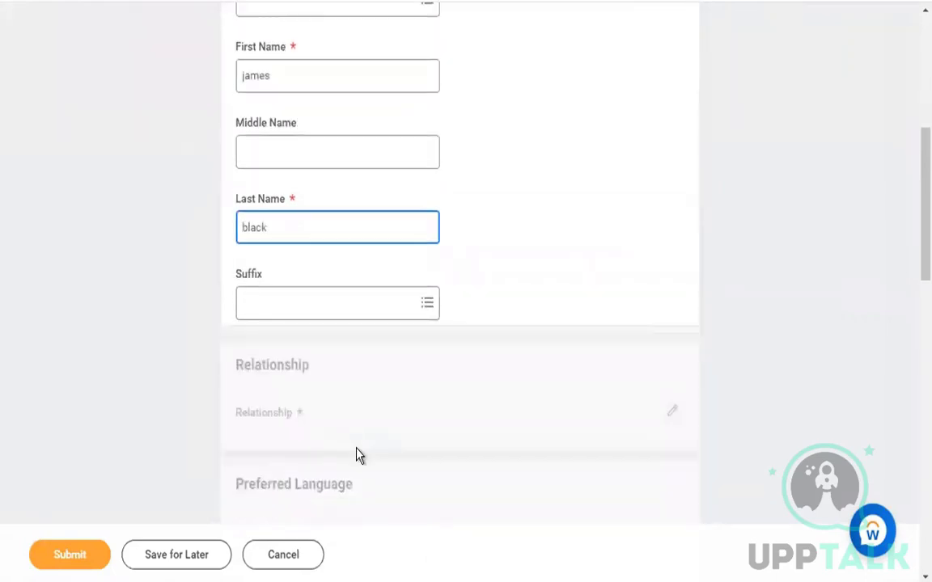
pyautogui.scroll(-6, 364, 424)
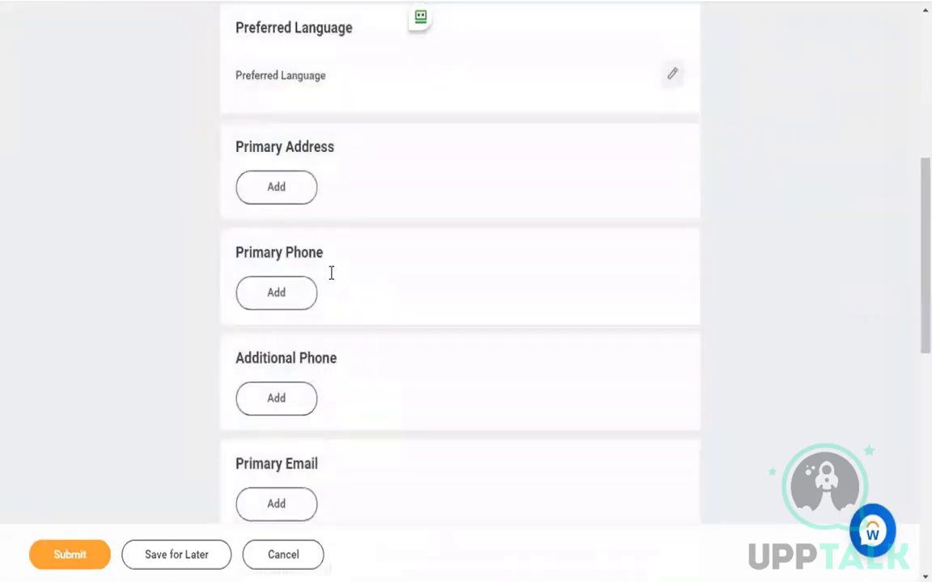
pyautogui.scroll(4, 414, 216)
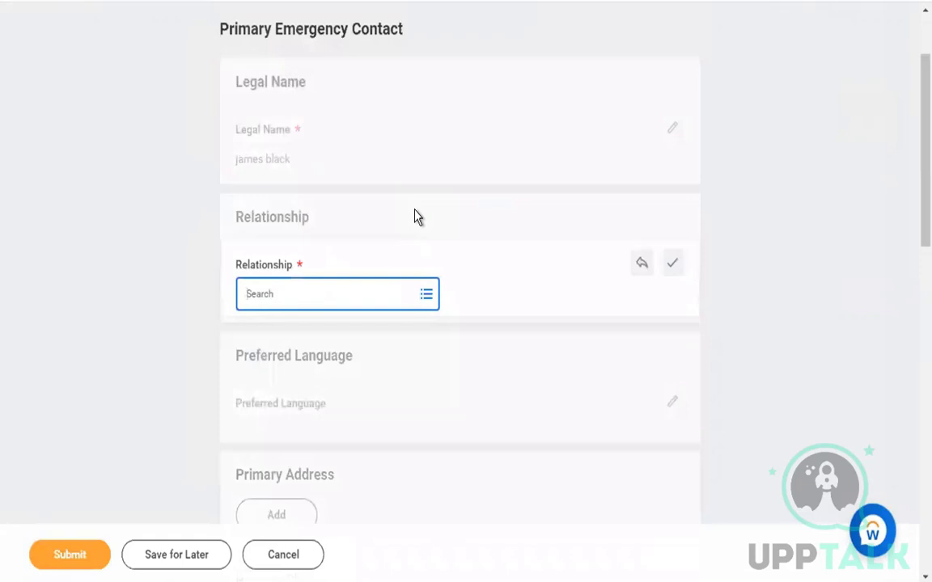
# Set the contact's relationship to Spouse and add a Mobile primary phone number
pyautogui.click(408, 292)
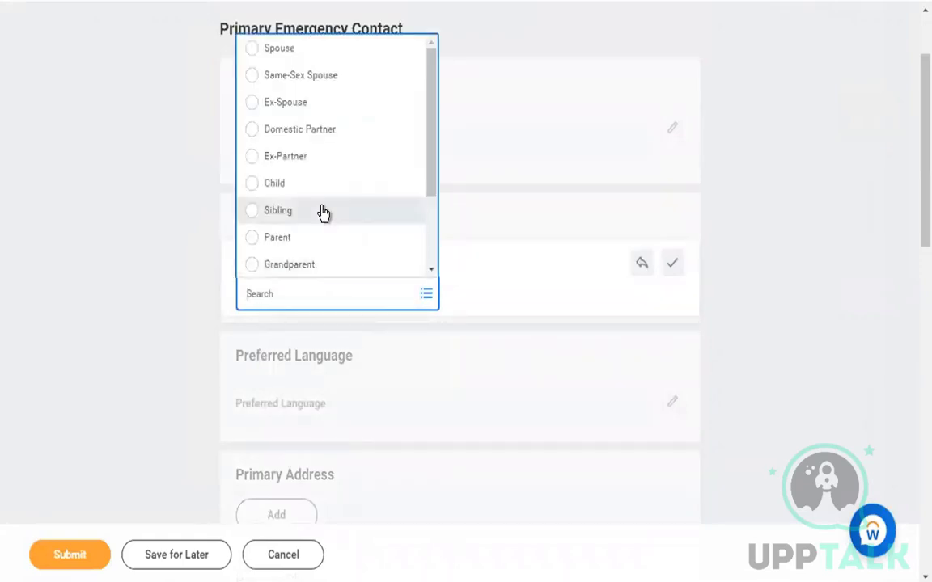
pyautogui.click(322, 50)
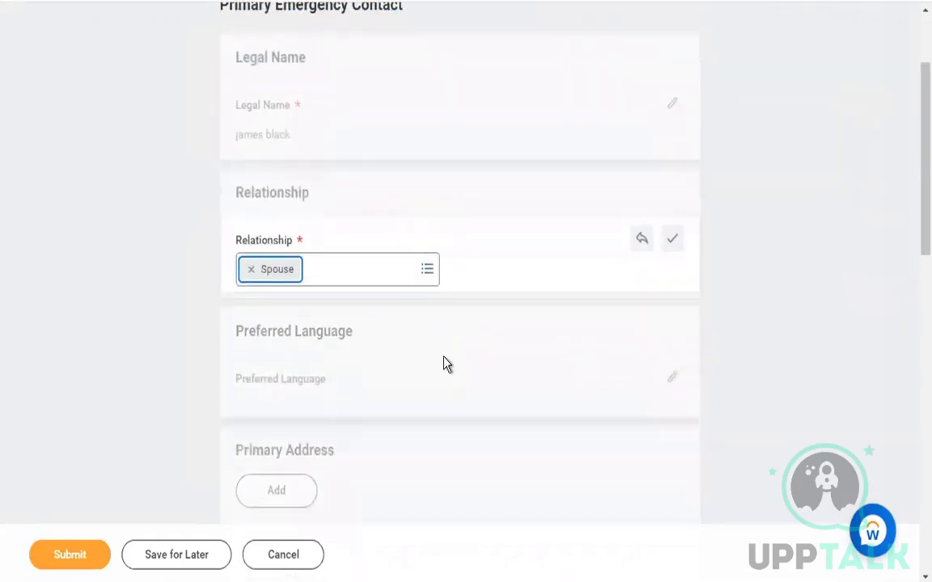
pyautogui.scroll(-4, 444, 364)
pyautogui.click(289, 277)
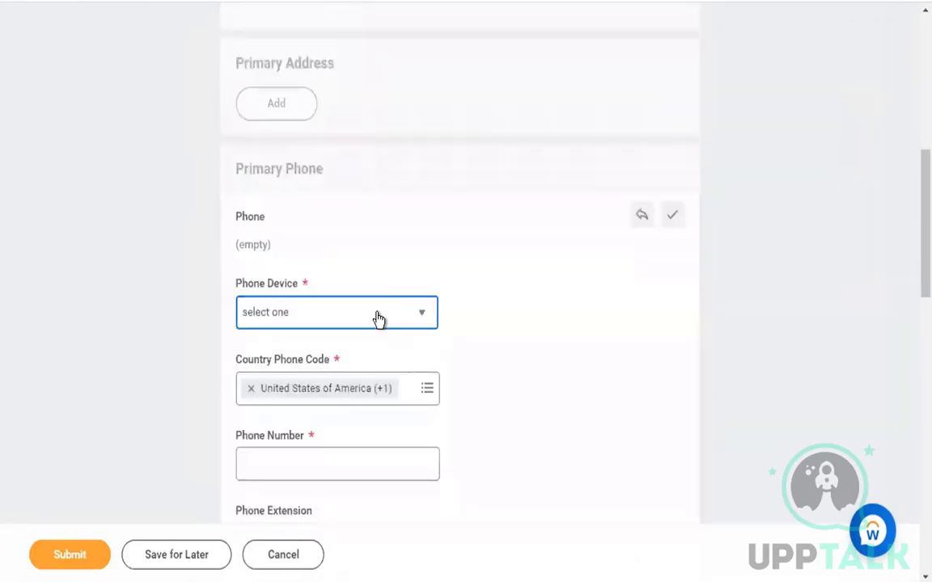
pyautogui.click(378, 317)
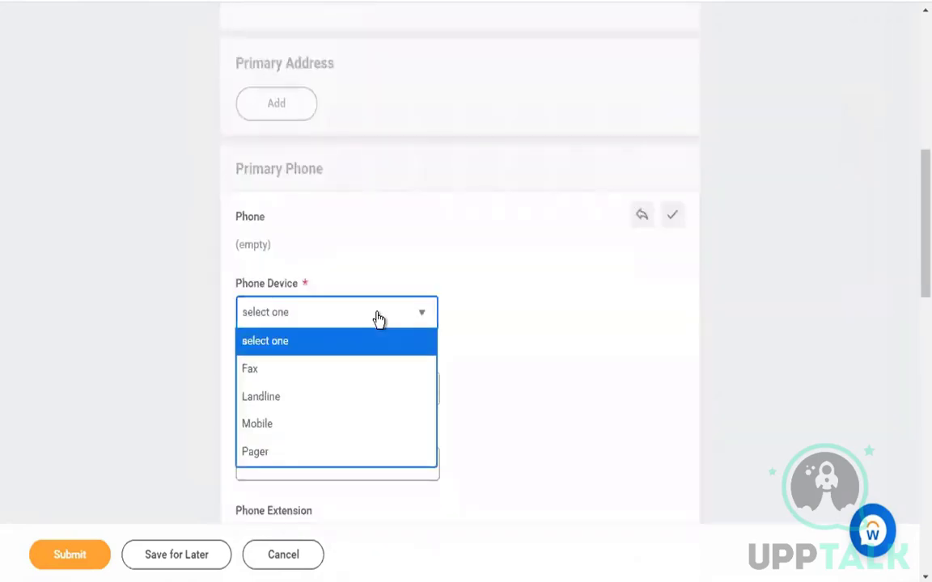
pyautogui.click(366, 426)
pyautogui.click(362, 387)
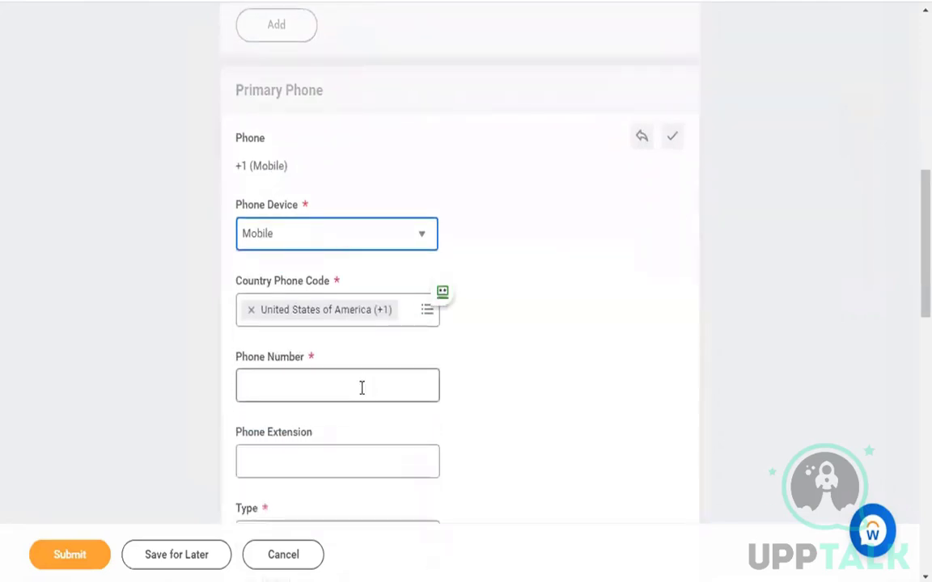
# Submit the emergency contact change and dismiss the confirmation
pyautogui.scroll(-3, 360, 394)
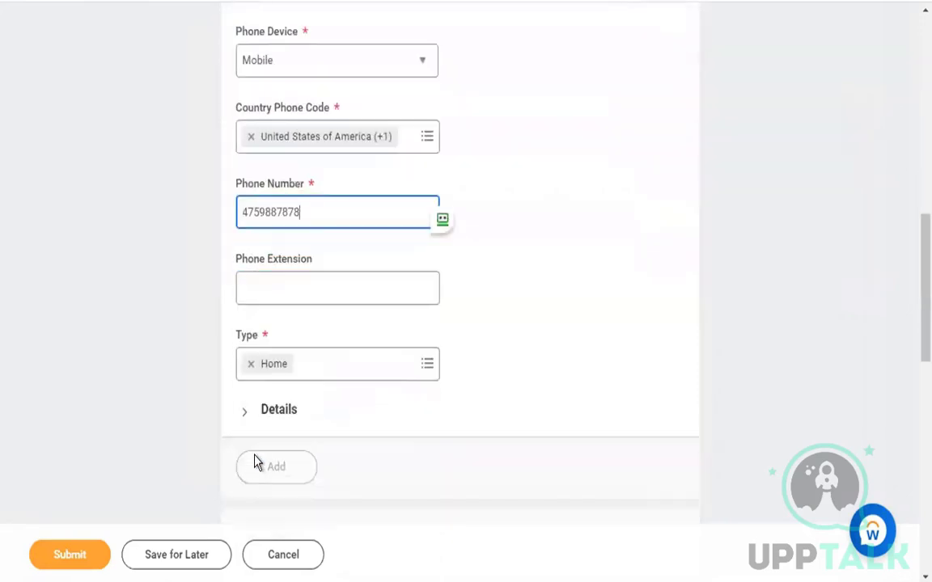
pyautogui.click(85, 558)
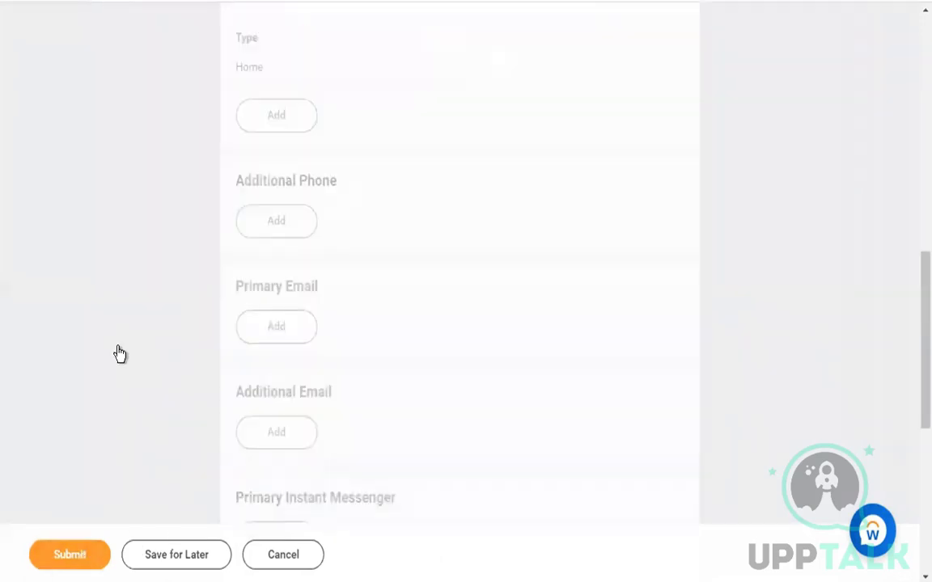
pyautogui.click(86, 554)
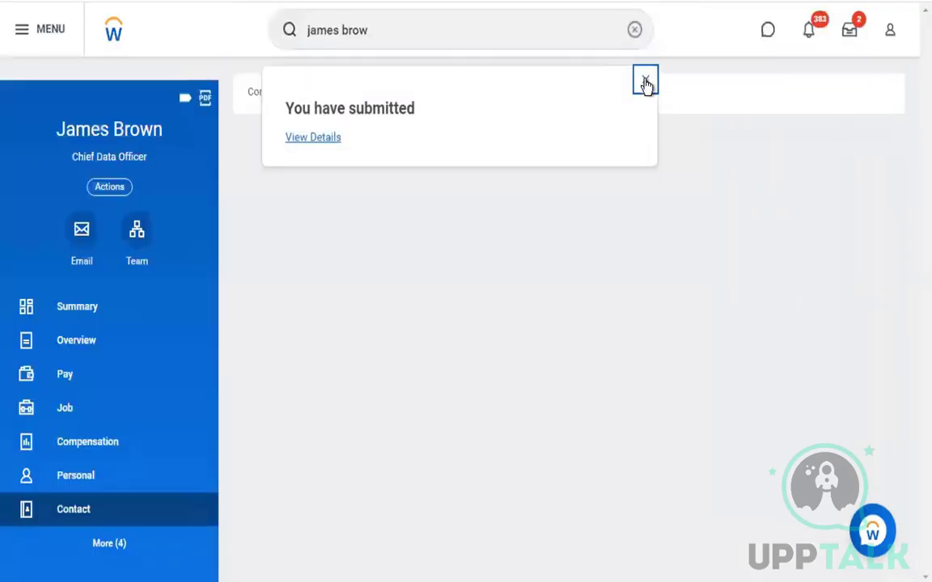
pyautogui.click(645, 79)
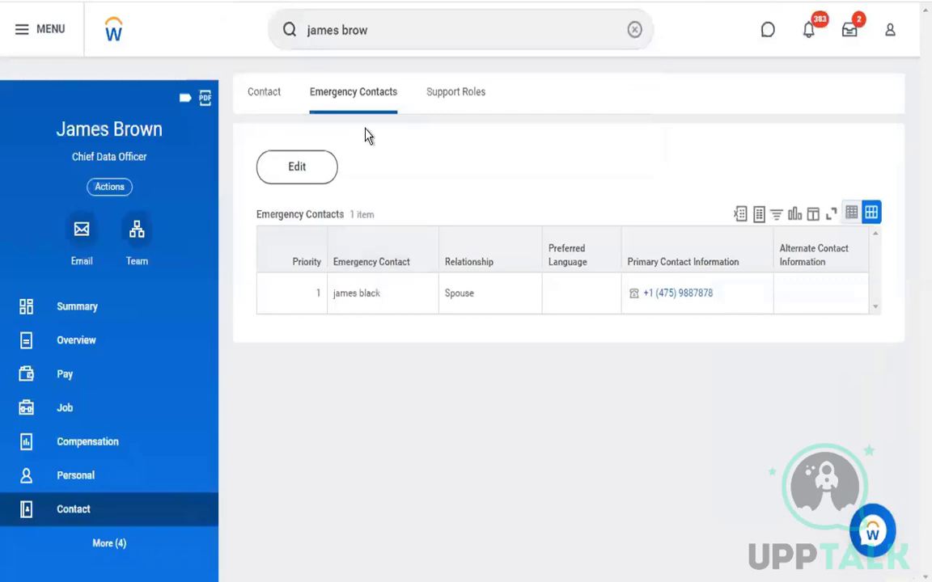
# From Job > Worker History, open the Change Emergency Contacts event and its process security policy
pyautogui.click(86, 420)
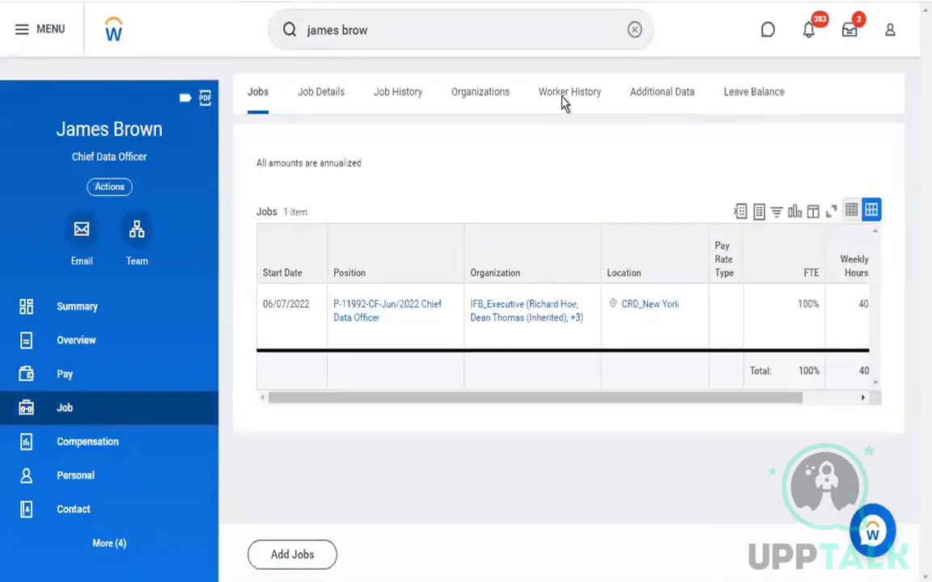
pyautogui.click(563, 97)
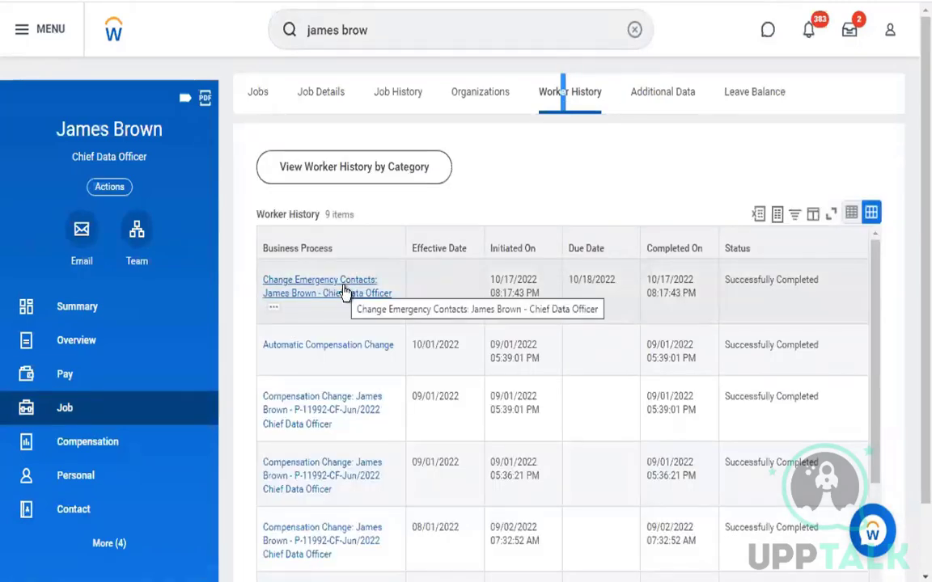
pyautogui.click(345, 291)
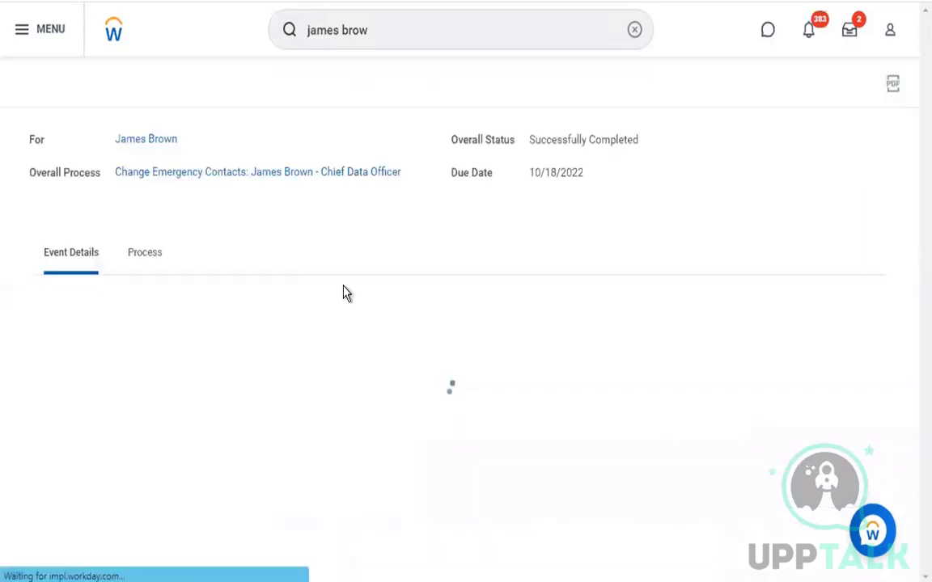
pyautogui.click(143, 271)
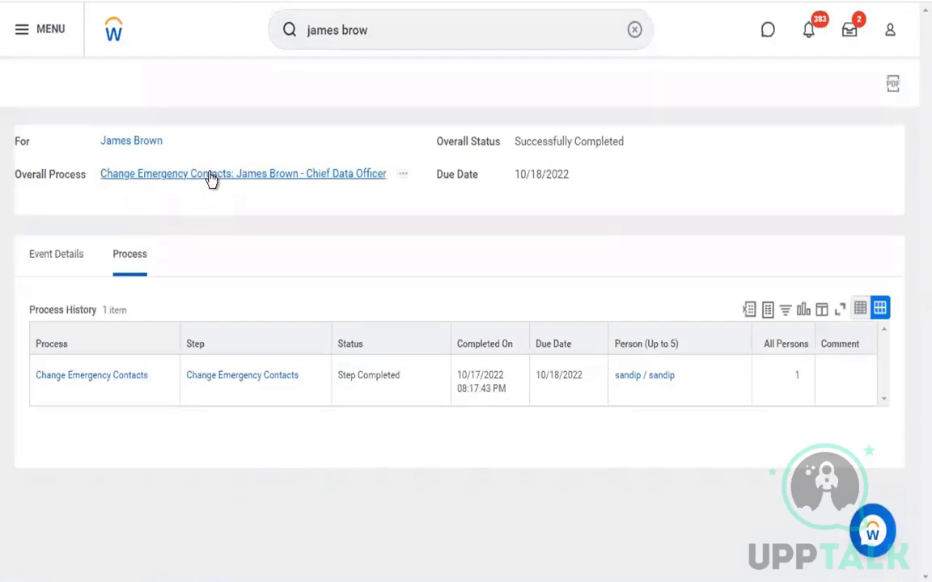
pyautogui.click(245, 176)
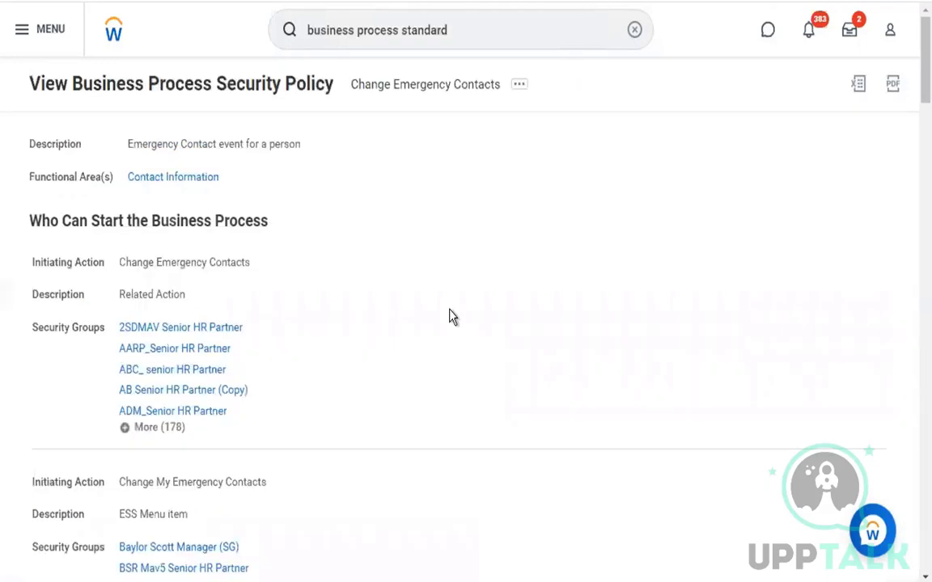
# Review the process-actions heading, then open the Change Emergency Contacts process's related actions under Business Process
pyautogui.scroll(-15, 449, 316)
pyautogui.scroll(-2, 450, 317)
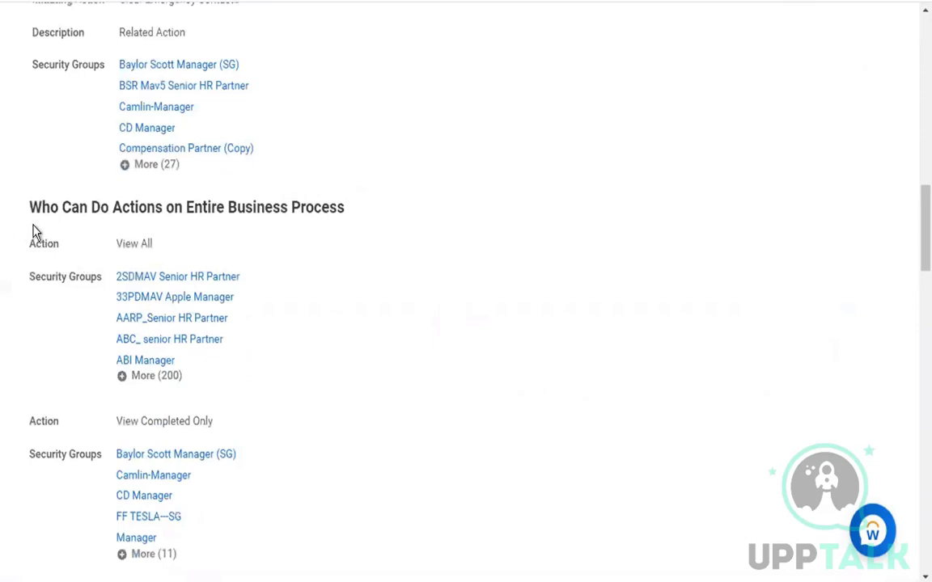
pyautogui.moveTo(29, 208); pyautogui.dragTo(372, 207)
pyautogui.click(170, 202)
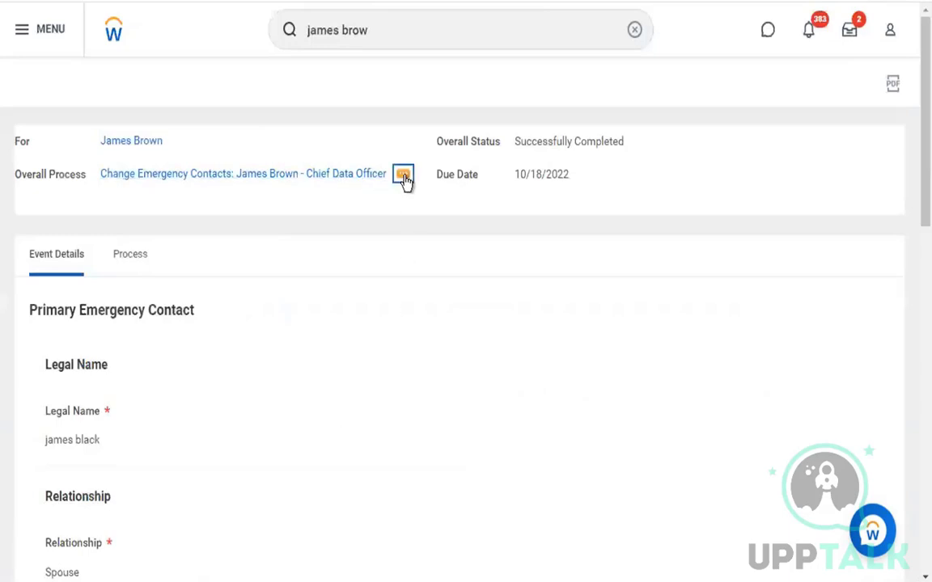
pyautogui.click(404, 181)
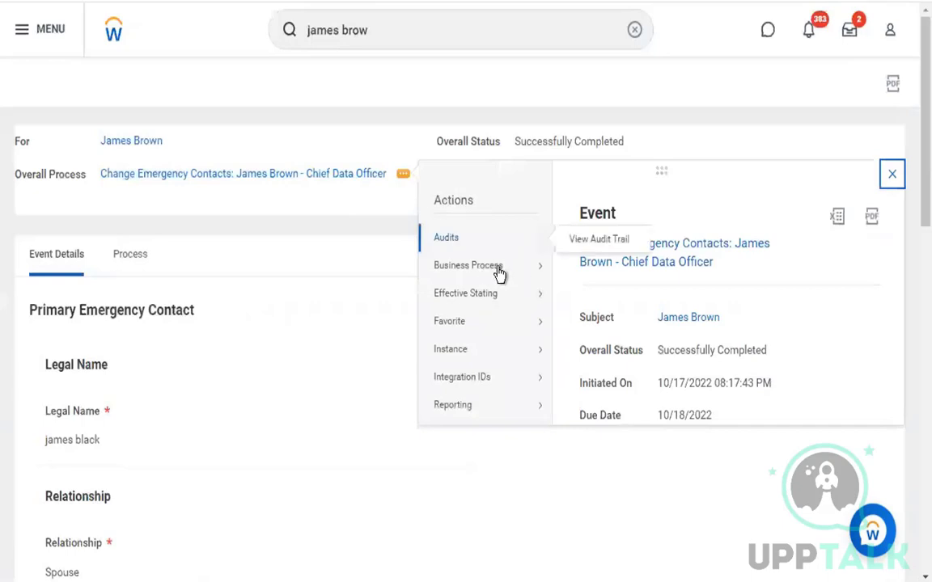
pyautogui.moveTo(510, 271)
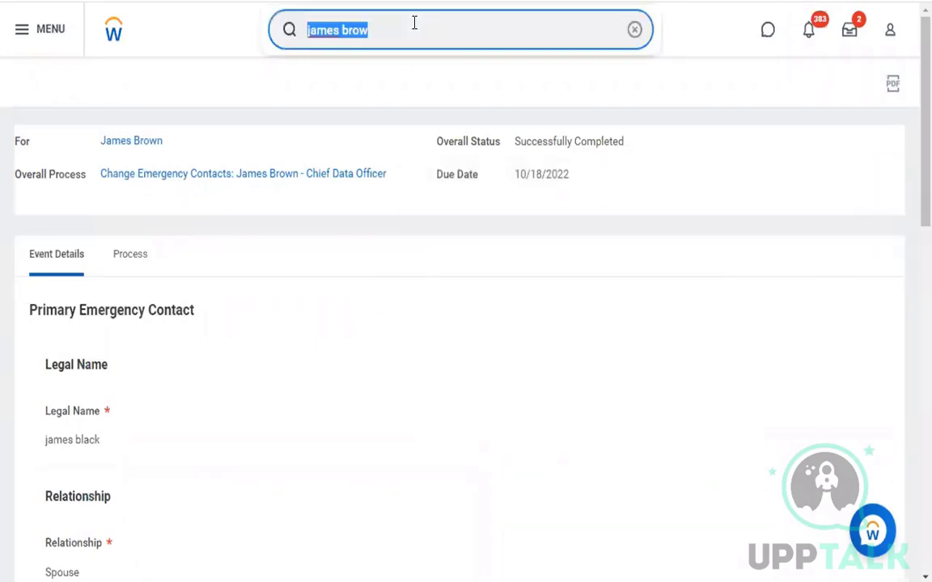
# Start Proxy acting as the chosen user, then view the worker's Worker History tab
pyautogui.write('start pro')
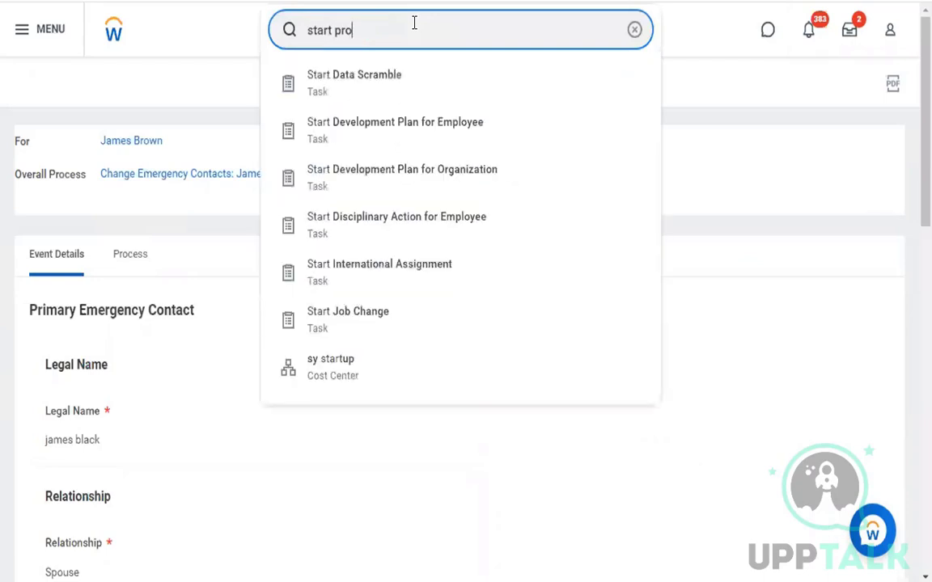
pyautogui.write('y')
pyautogui.press('BackSpace')
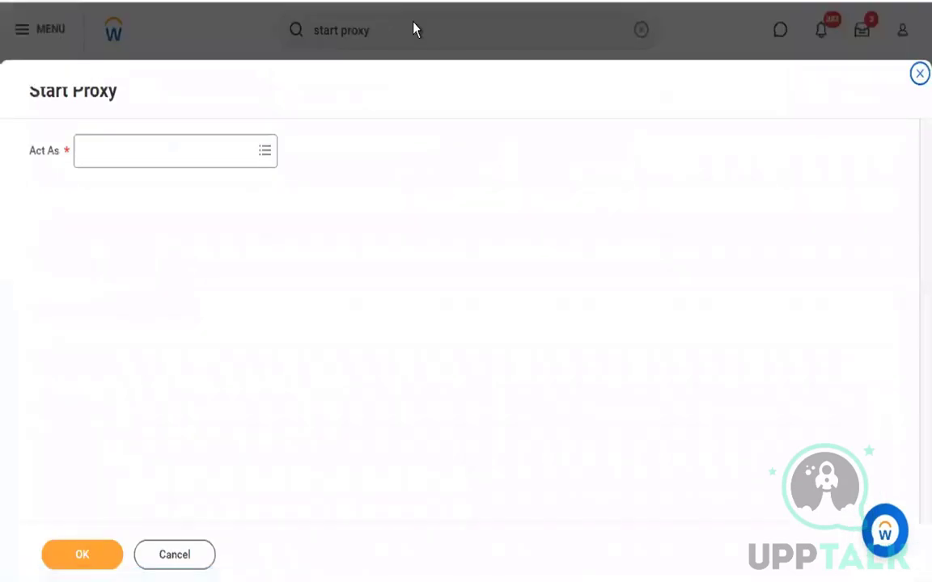
pyautogui.click(216, 143)
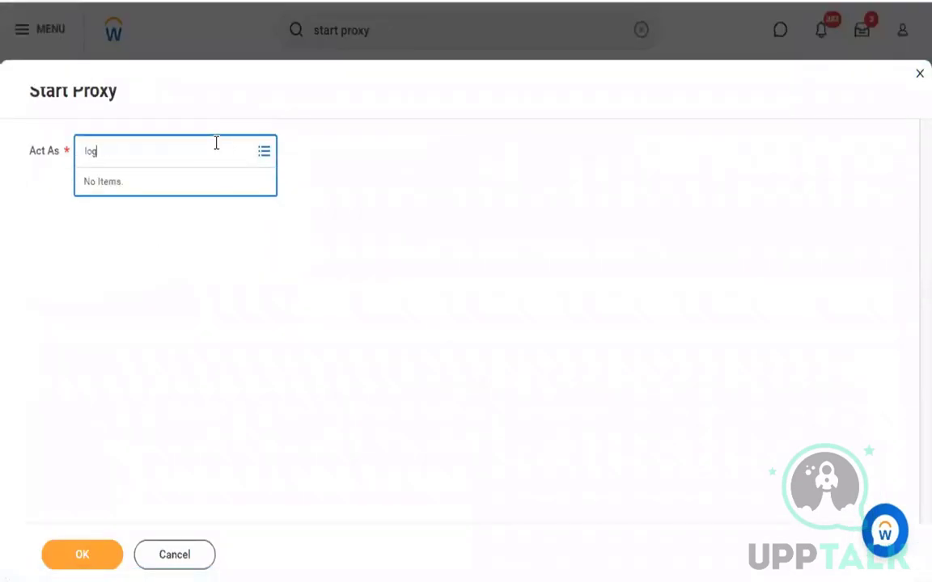
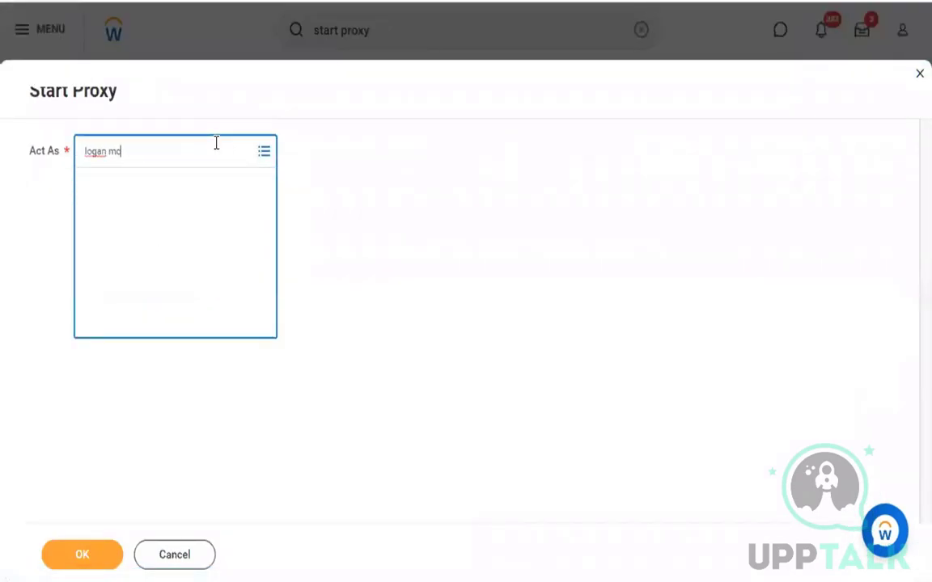
pyautogui.click(157, 217)
pyautogui.click(90, 555)
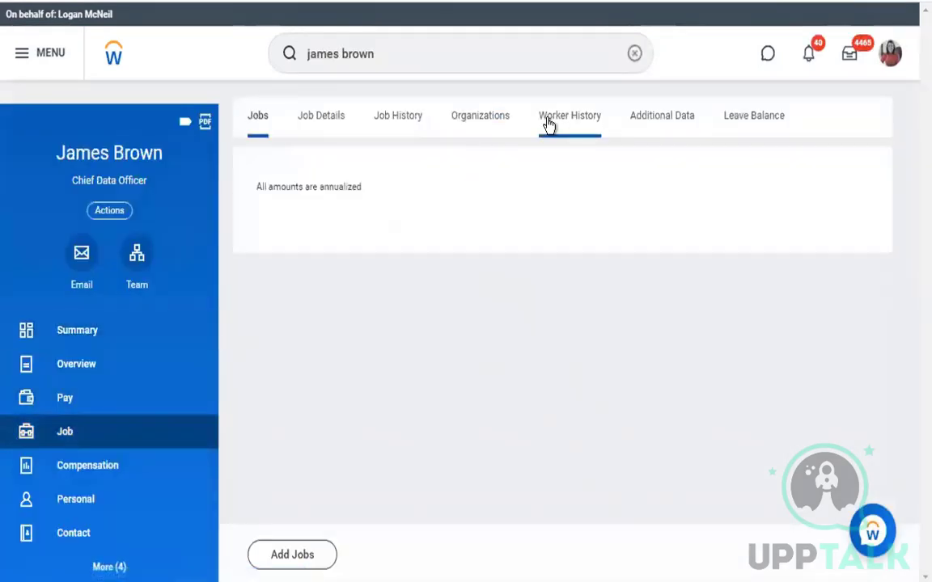
pyautogui.click(547, 121)
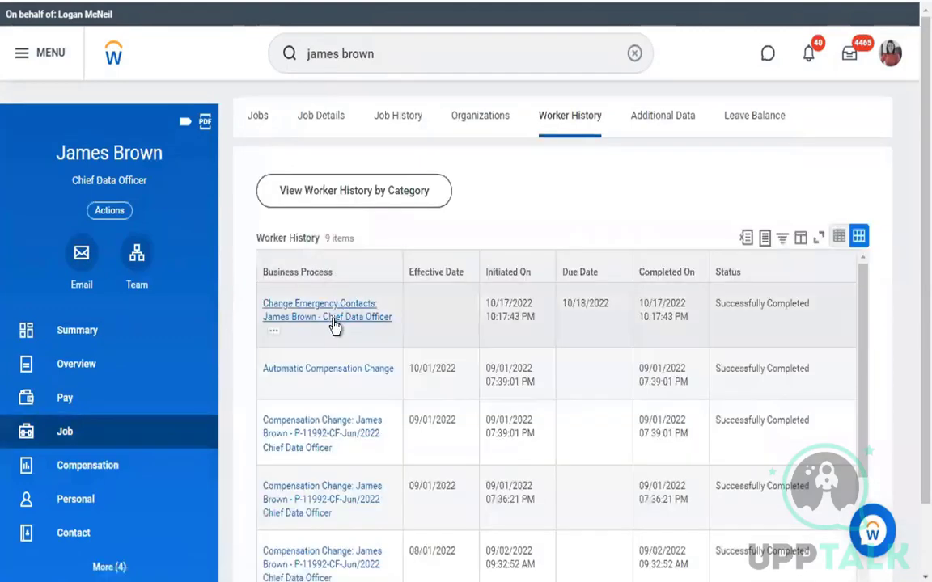
# Open and then close the related actions of the Change Emergency Contacts history entry
pyautogui.click(273, 335)
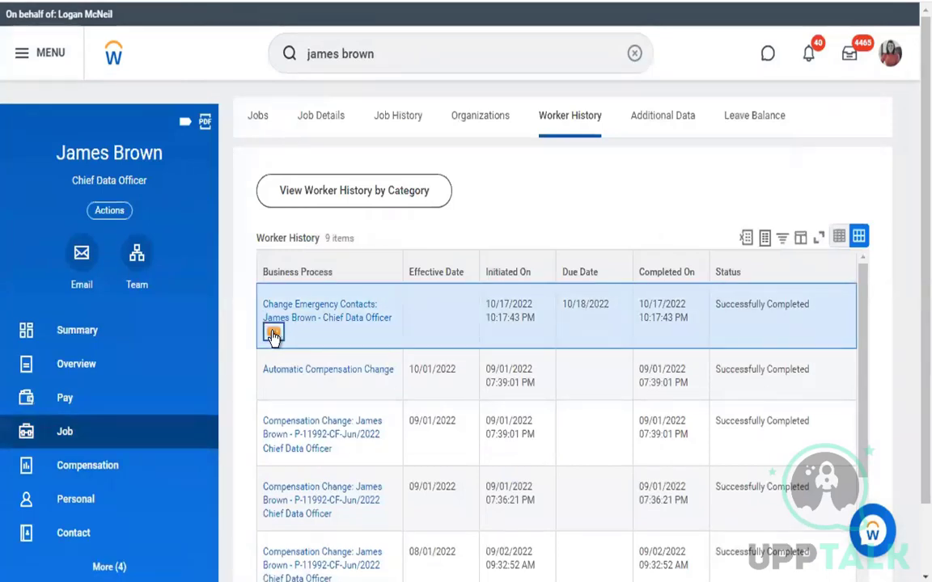
pyautogui.click(274, 334)
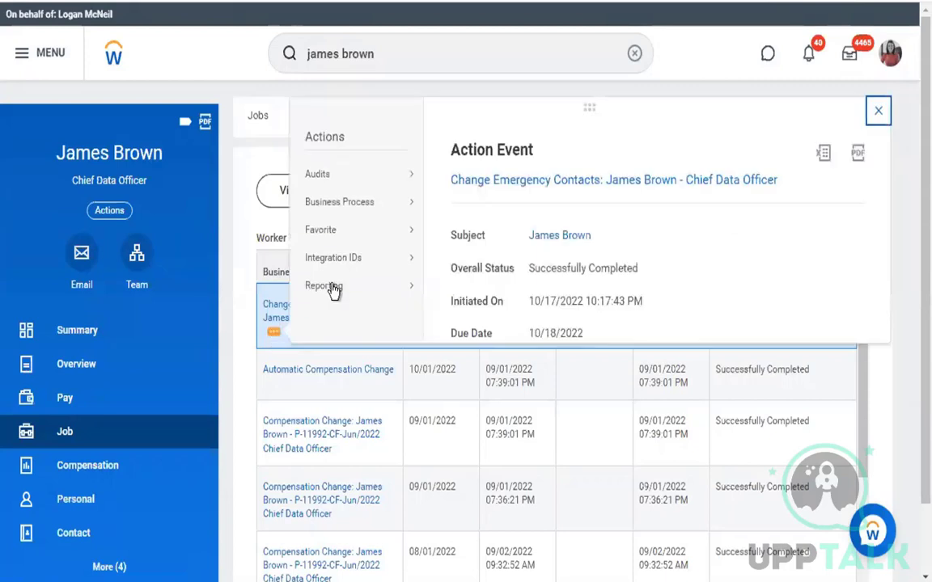
pyautogui.moveTo(397, 213)
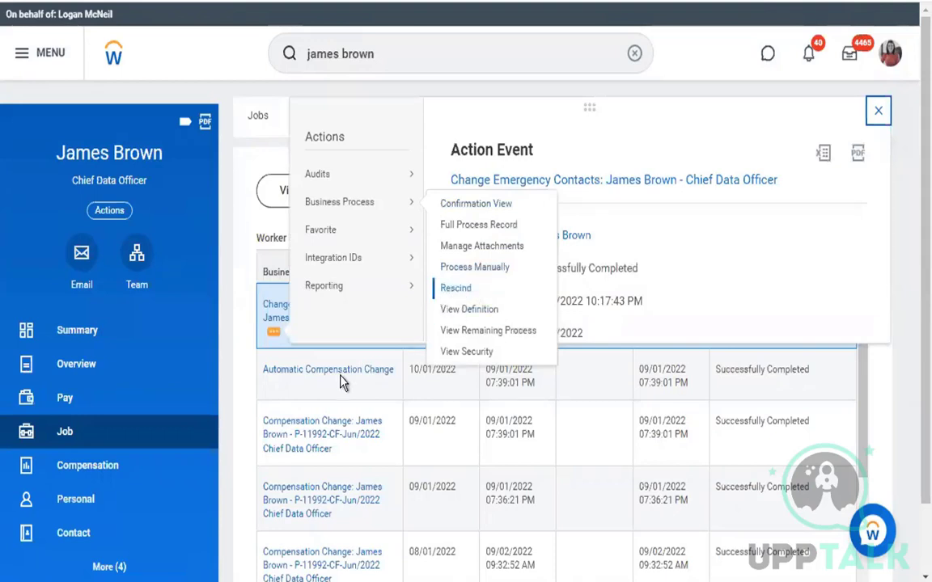
pyautogui.click(343, 451)
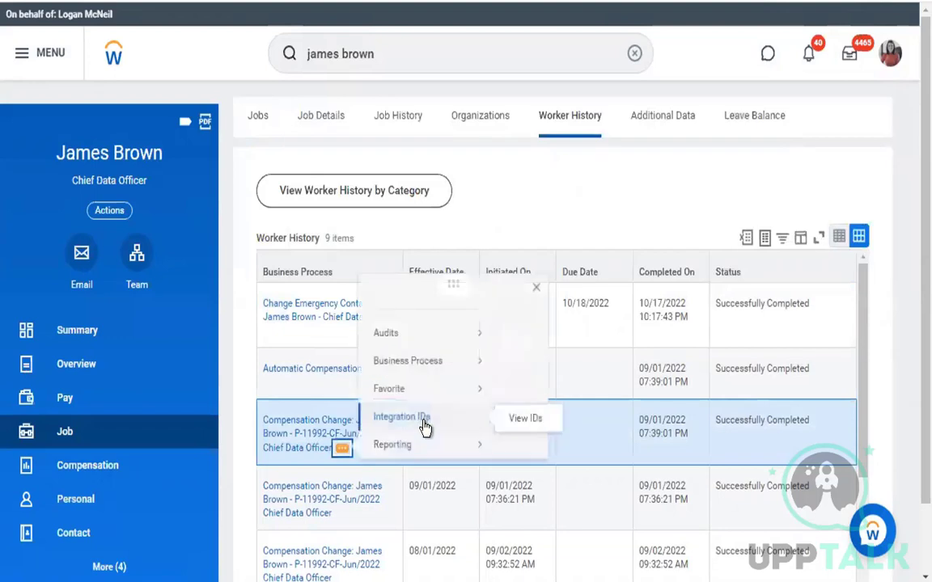
pyautogui.moveTo(467, 306)
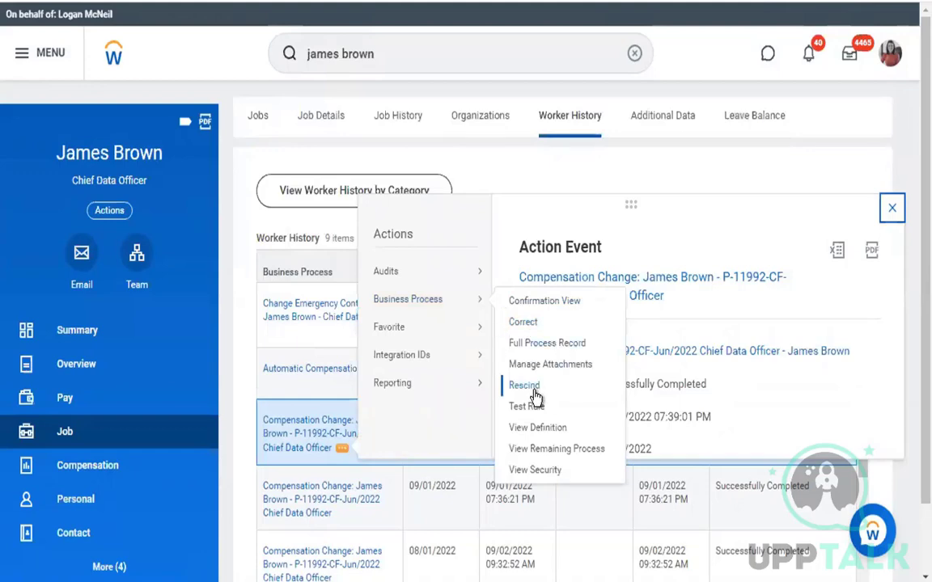
pyautogui.click(890, 207)
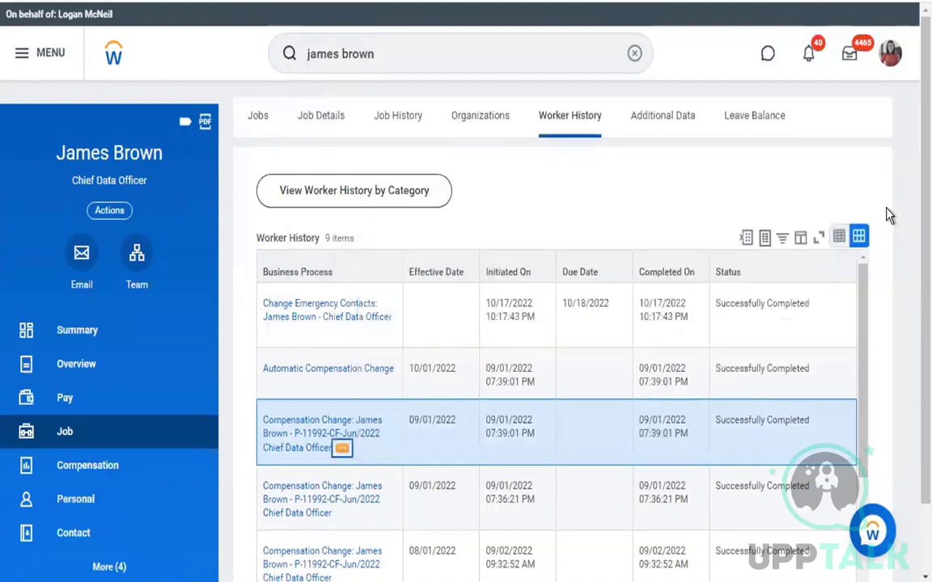
pyautogui.scroll(-1, 566, 243)
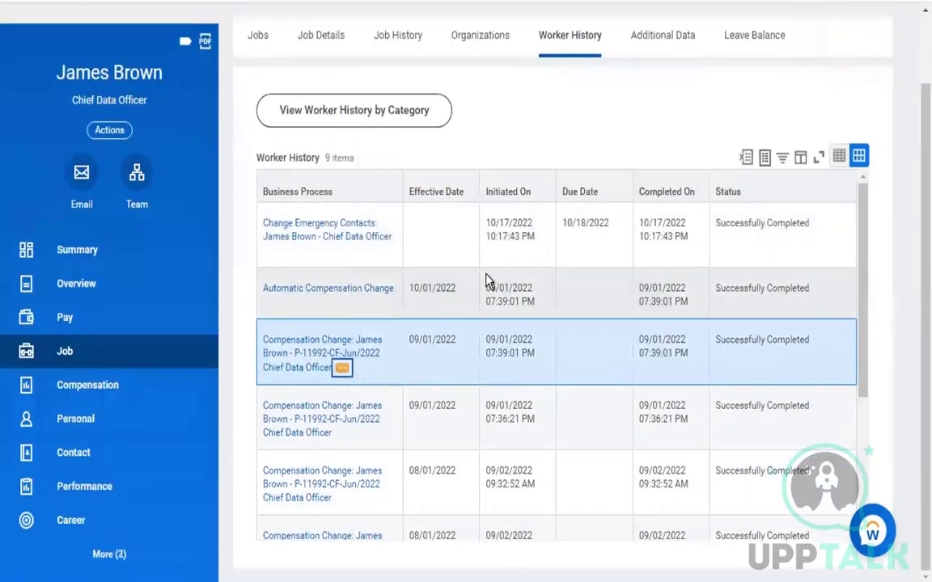
pyautogui.scroll(-1, 374, 419)
pyautogui.scroll(-3, 372, 418)
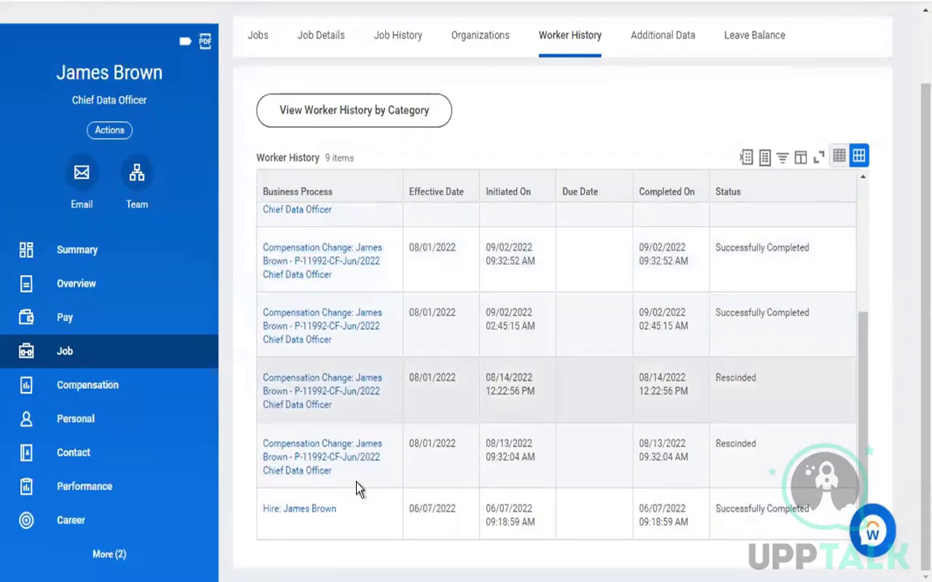
pyautogui.click(346, 511)
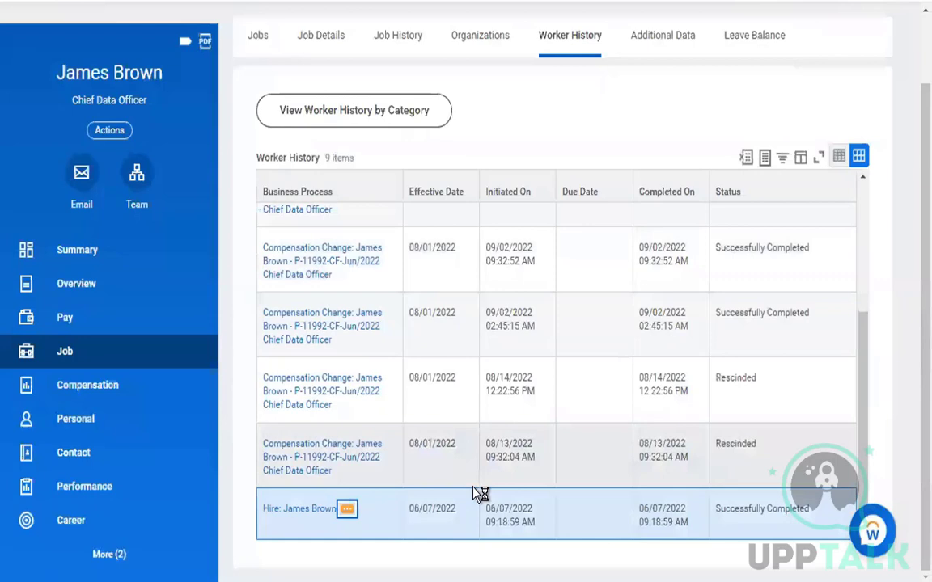
pyautogui.moveTo(470, 389)
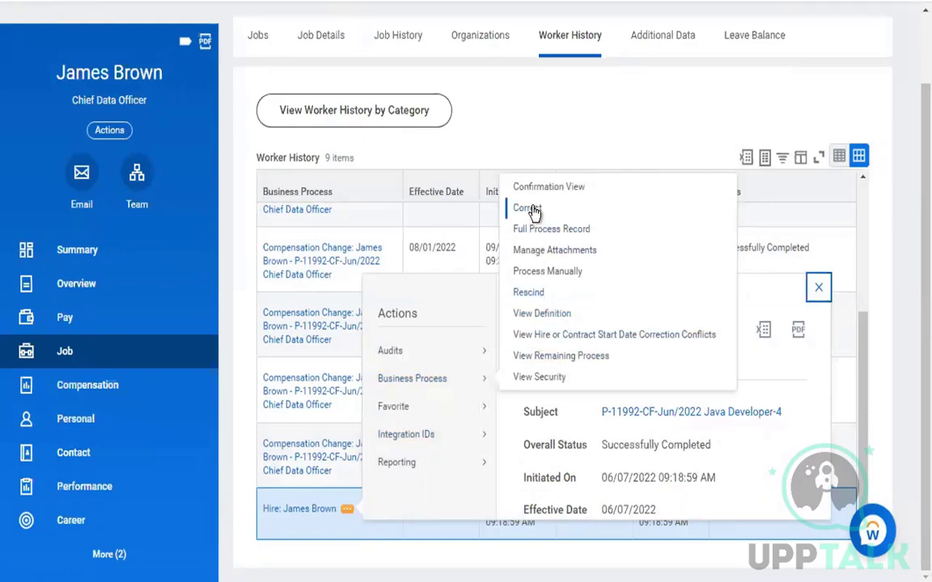
# Open View Security for the Hire process and highlight the Cancel and Rescind actions
pyautogui.click(715, 130)
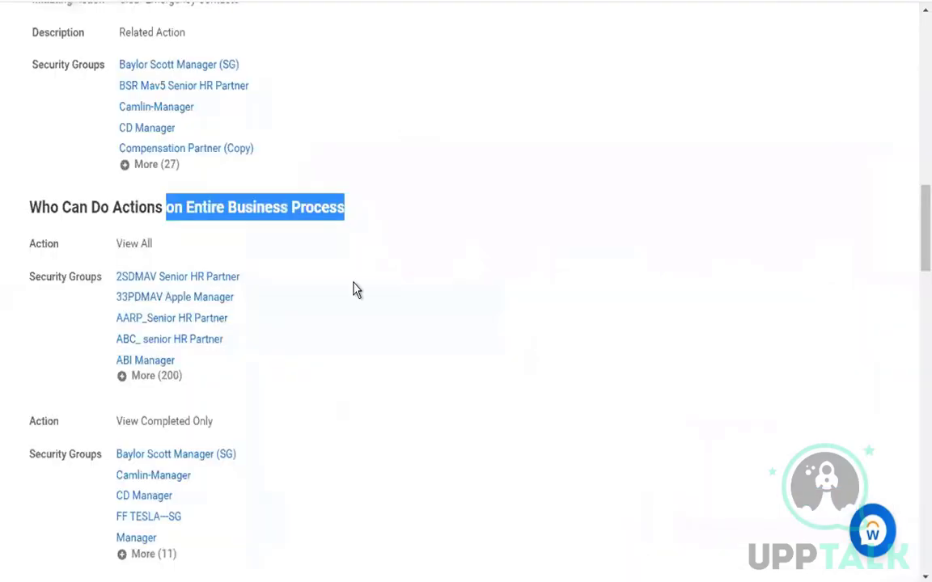
pyautogui.scroll(-2, 341, 389)
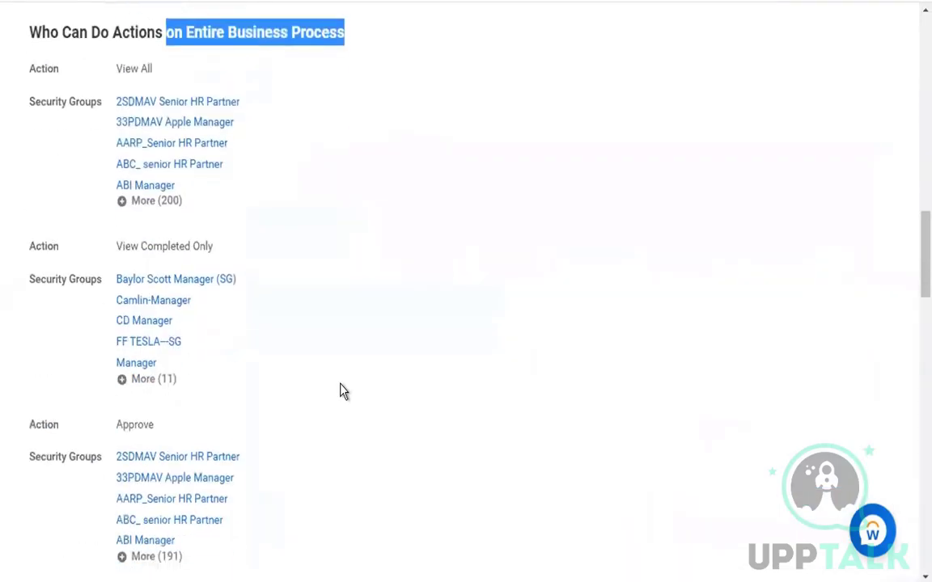
pyautogui.scroll(-4, 307, 415)
pyautogui.doubleClick(134, 451)
pyautogui.scroll(-5, 204, 444)
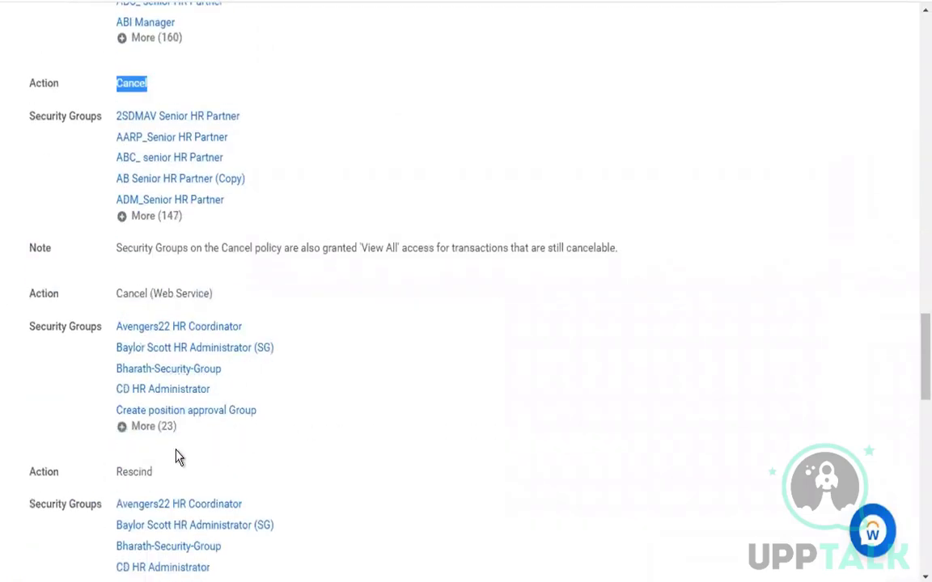
pyautogui.doubleClick(134, 472)
# Scroll through Who Can Do Actions and highlight the View All action
pyautogui.scroll(-4, 302, 458)
pyautogui.scroll(-4, 299, 457)
pyautogui.scroll(-6, 301, 455)
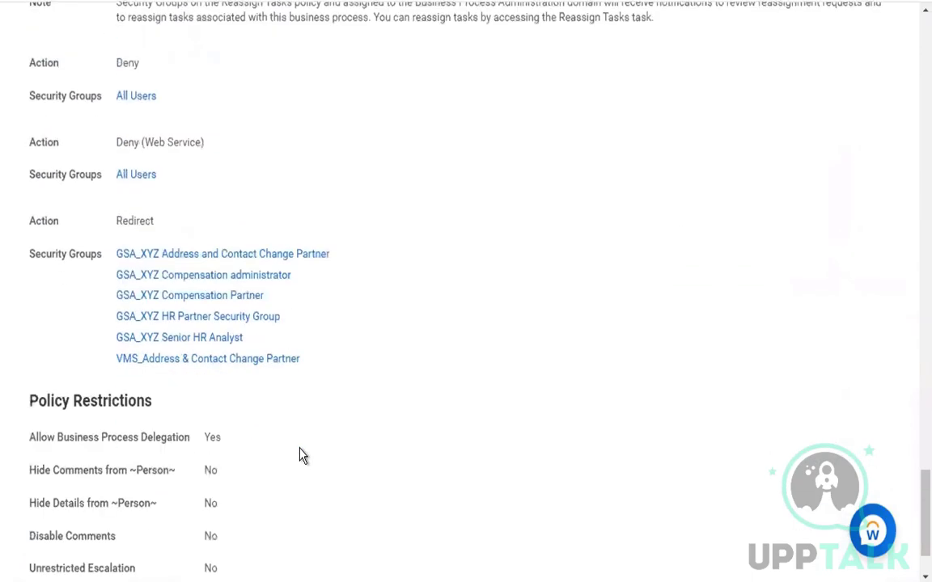
pyautogui.scroll(12, 300, 455)
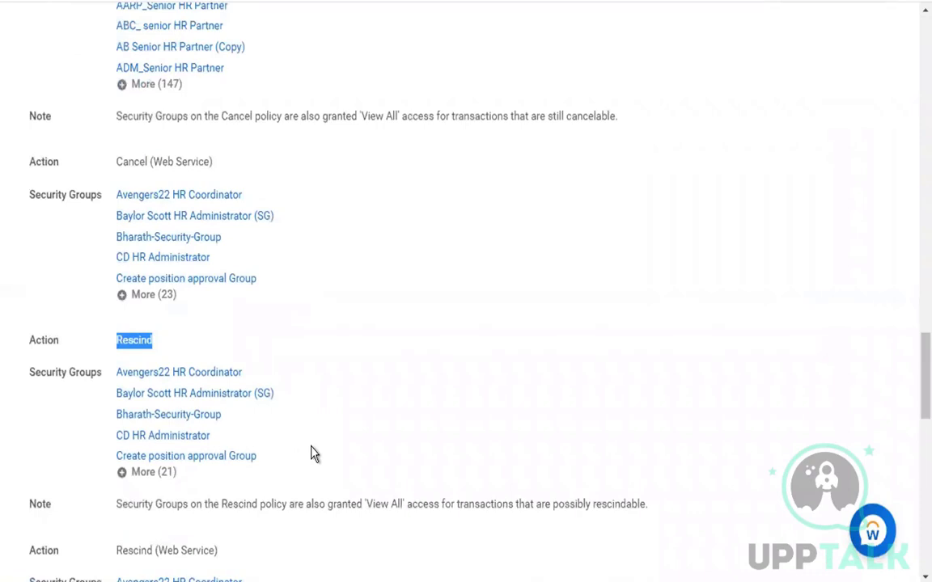
pyautogui.click(437, 393)
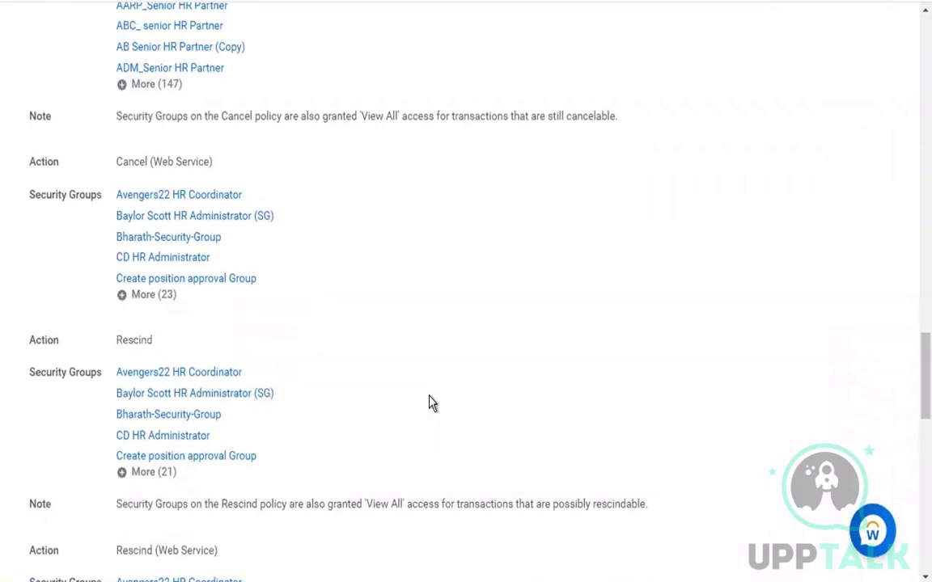
pyautogui.scroll(2, 431, 403)
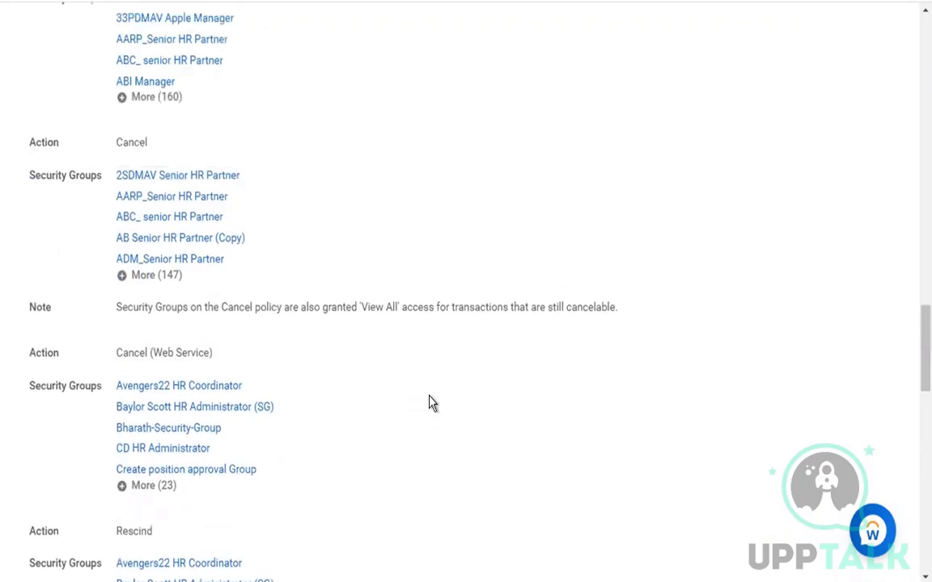
pyautogui.scroll(5, 431, 403)
pyautogui.scroll(3, 431, 421)
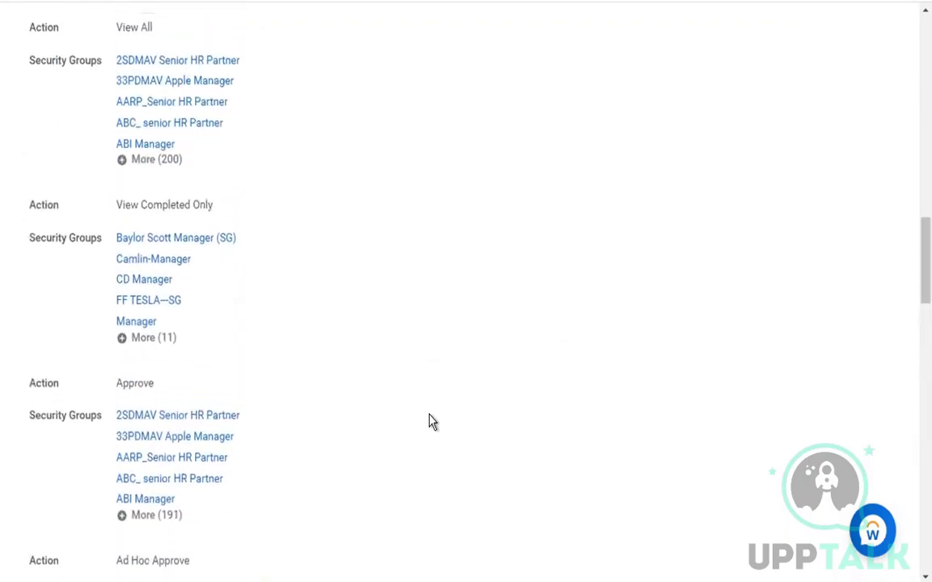
pyautogui.scroll(1, 431, 421)
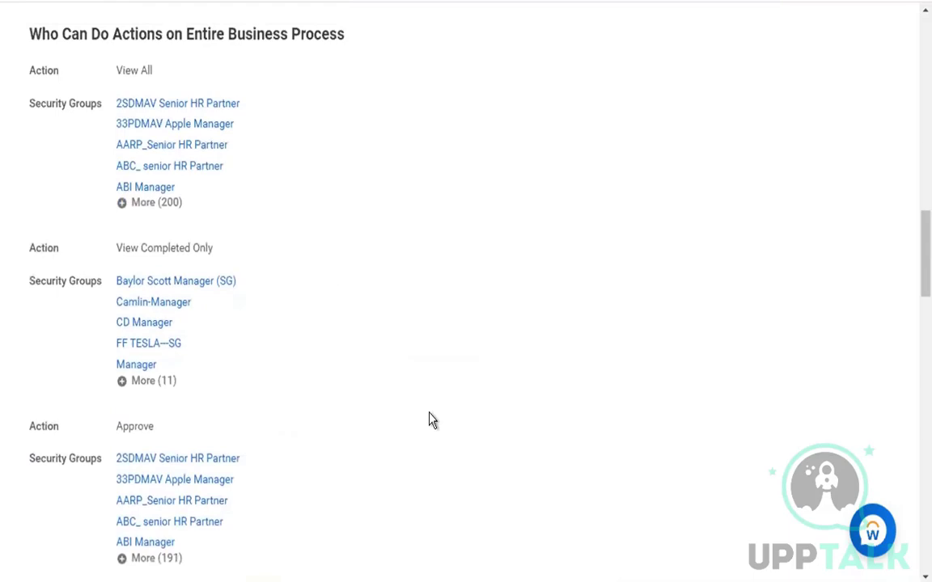
pyautogui.moveTo(118, 73); pyautogui.dragTo(257, 77)
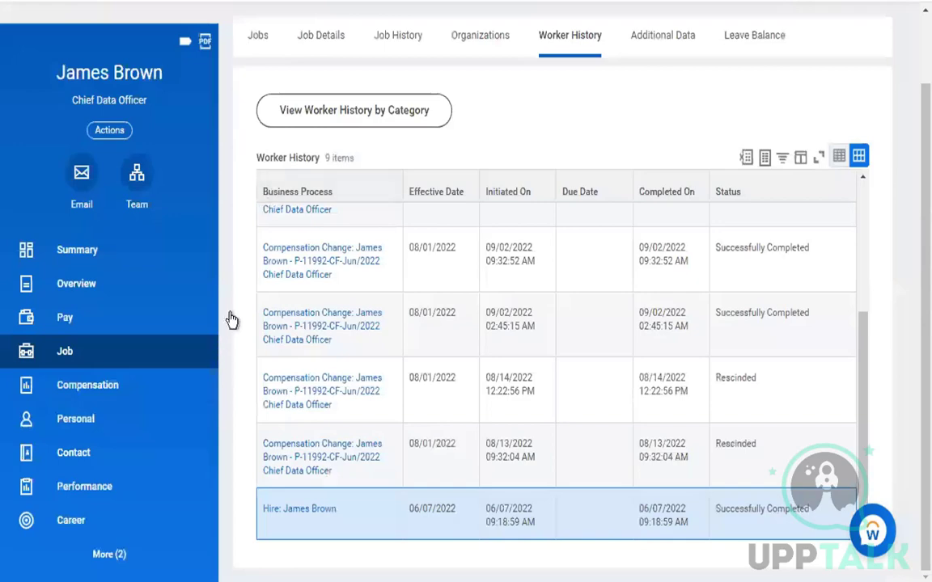
pyautogui.scroll(5, 316, 270)
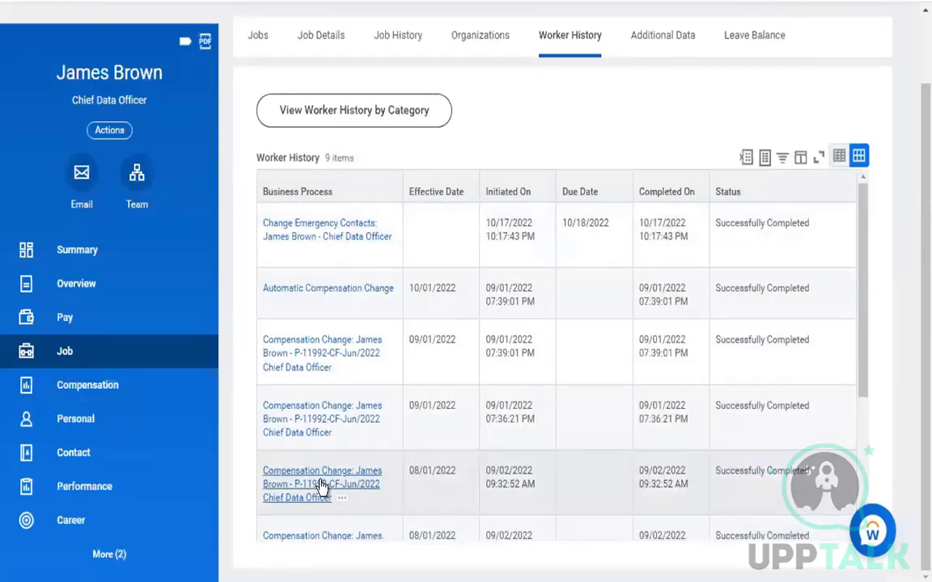
pyautogui.scroll(-3, 321, 486)
pyautogui.click(318, 495)
pyautogui.click(296, 510)
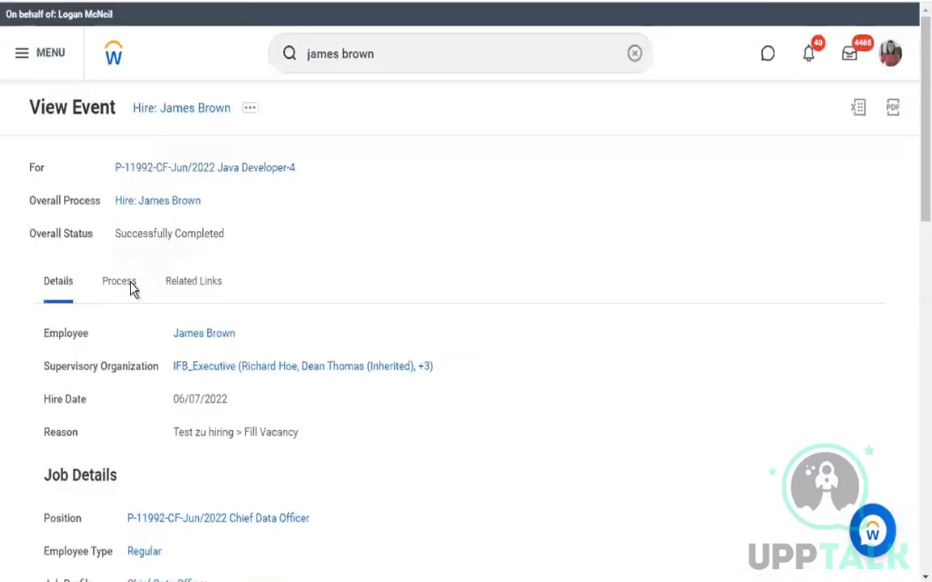
pyautogui.click(122, 283)
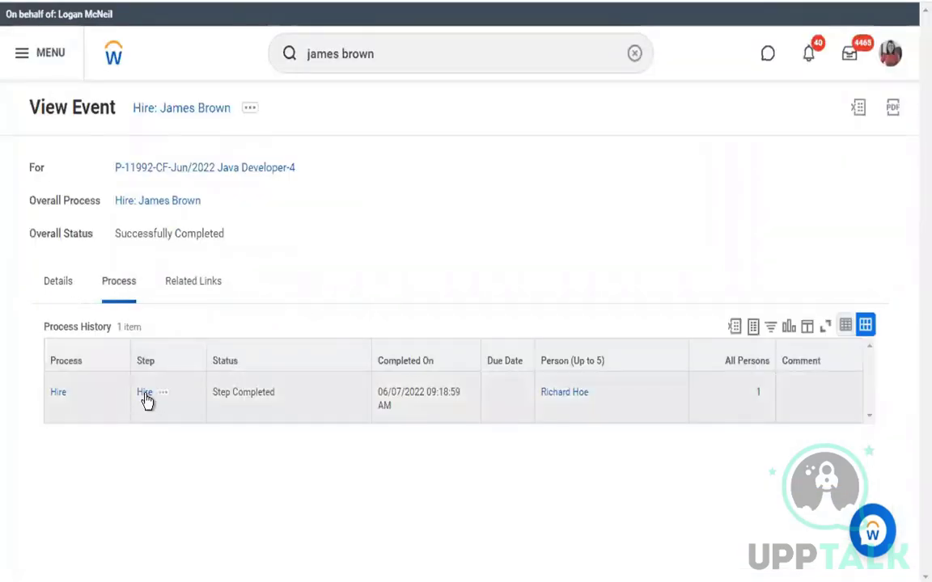
pyautogui.click(24, 58)
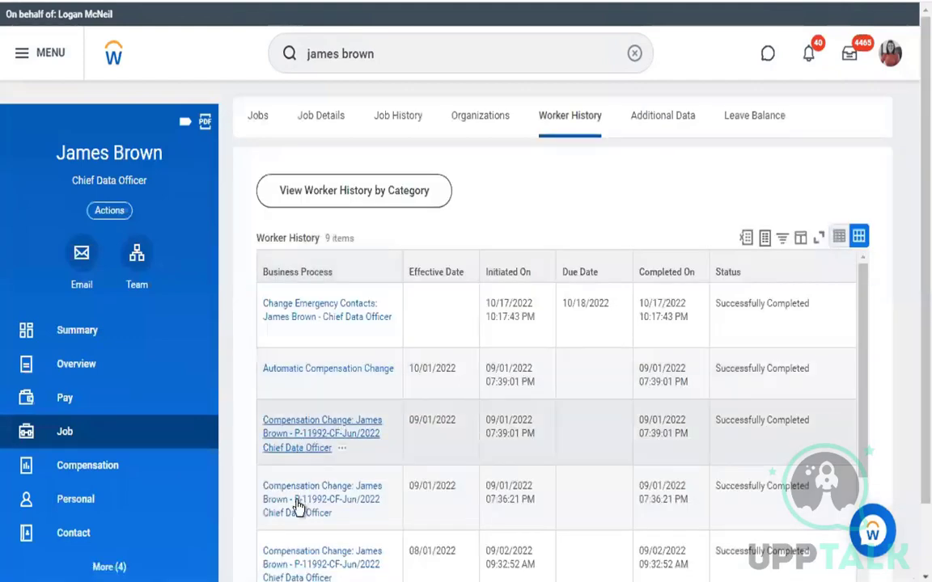
# Open the 09/01/2022 Compensation Change event and switch between its Process and Details tabs
pyautogui.click(297, 505)
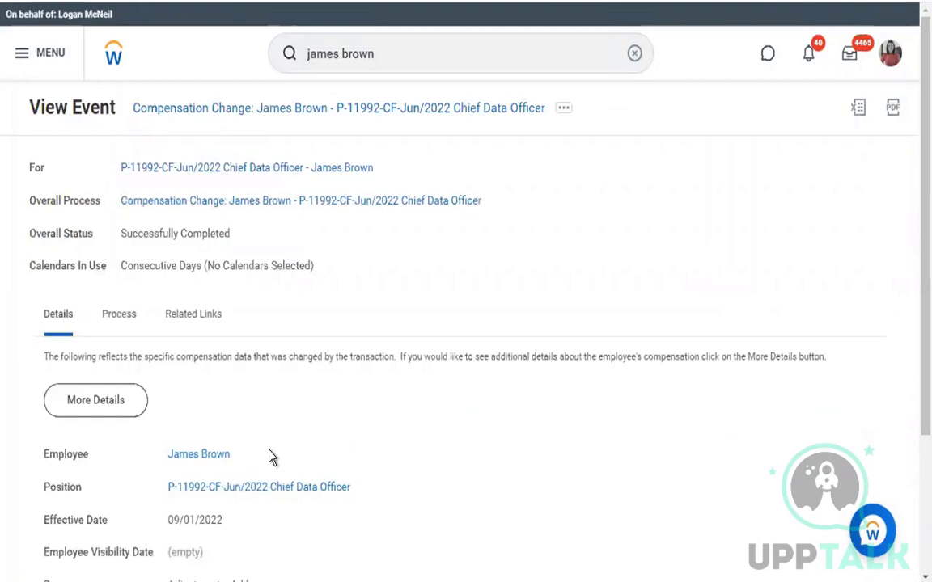
pyautogui.click(125, 323)
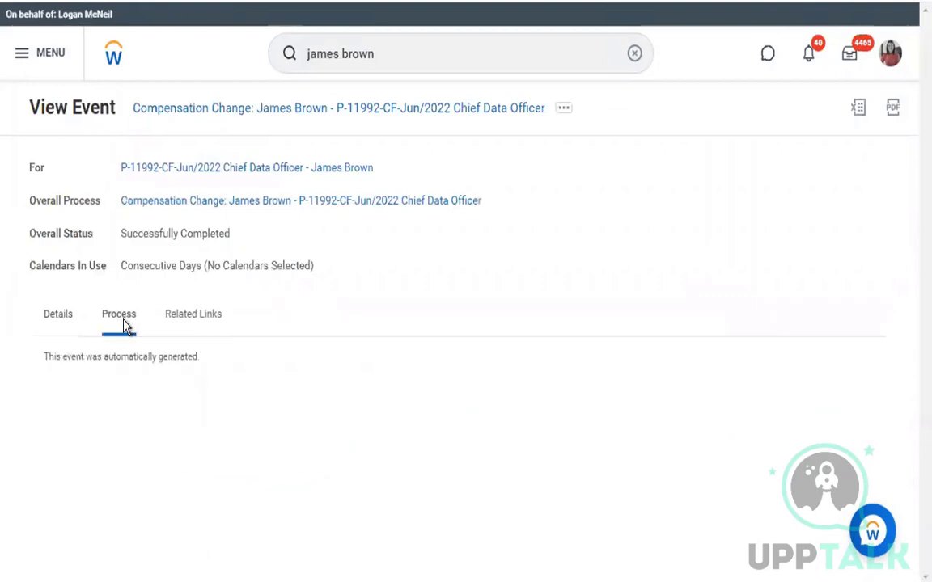
pyautogui.click(58, 325)
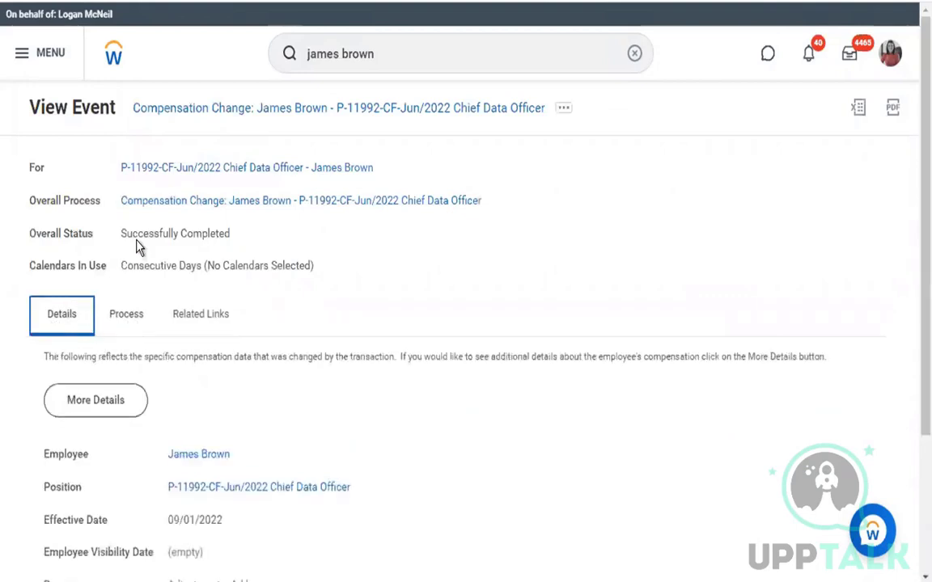
pyautogui.click(118, 328)
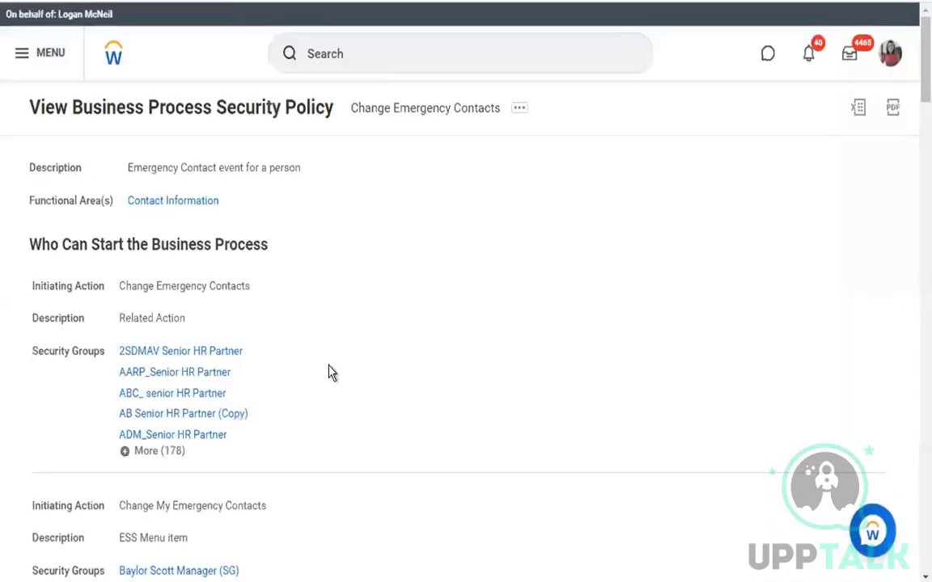
# In the Change Emergency Contacts security policy, highlight the View Completed Only and Approve actions
pyautogui.scroll(-1, 328, 371)
pyautogui.scroll(-10, 328, 370)
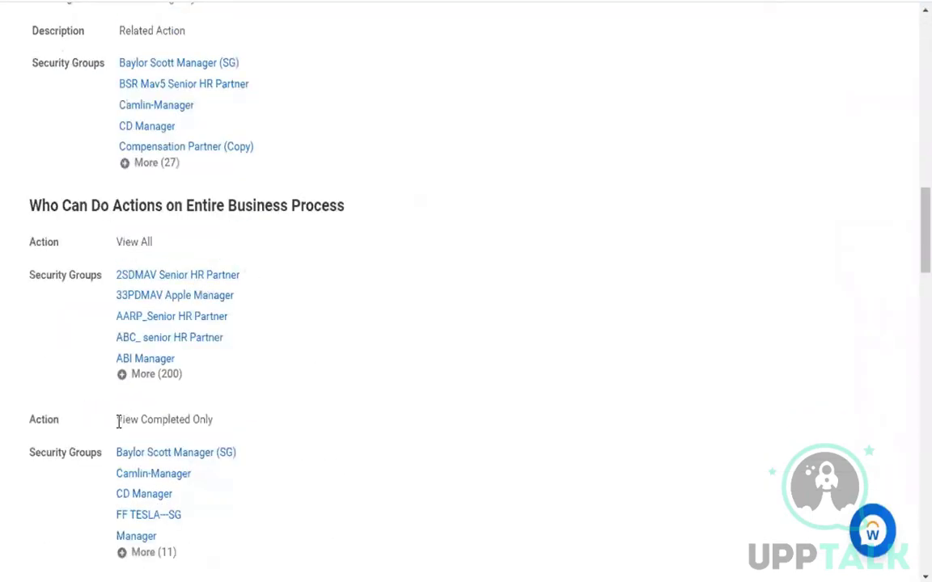
pyautogui.tripleClick(245, 425)
pyautogui.click(368, 433)
pyautogui.scroll(-1, 374, 429)
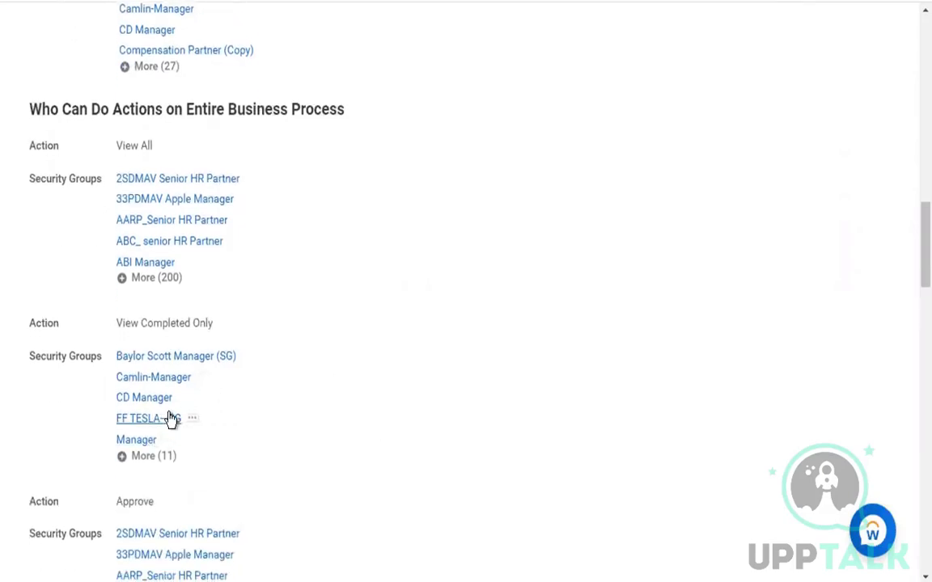
pyautogui.scroll(-1, 221, 415)
pyautogui.scroll(-1, 221, 414)
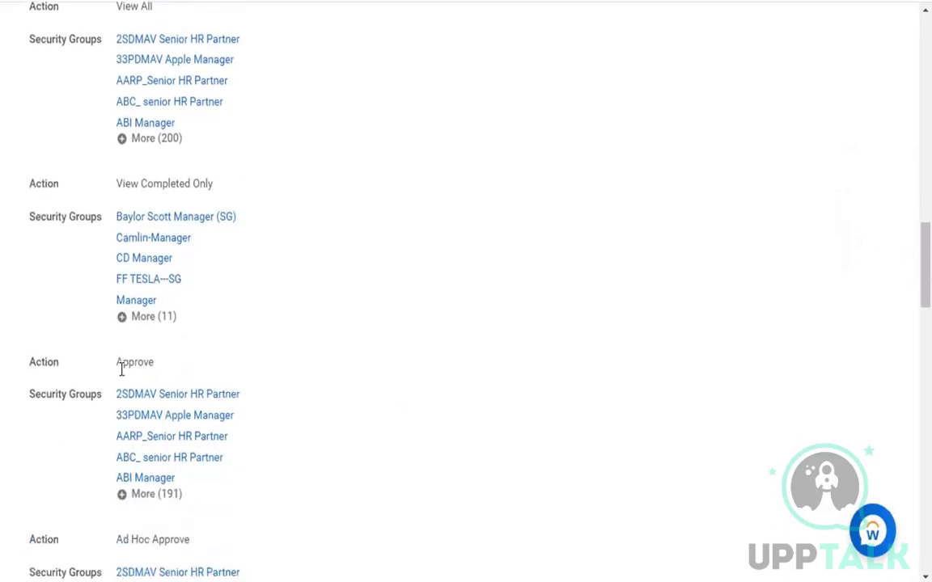
pyautogui.doubleClick(172, 372)
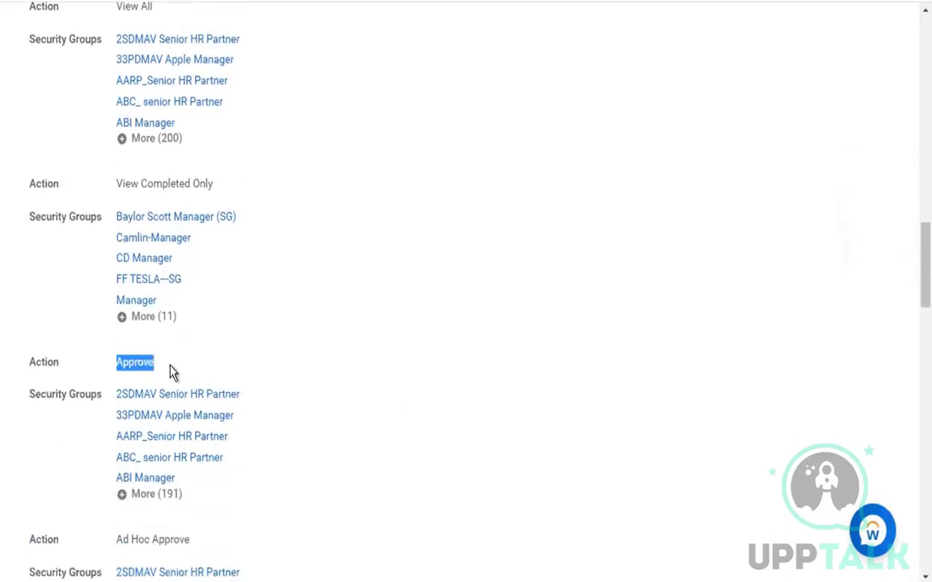
pyautogui.click(437, 349)
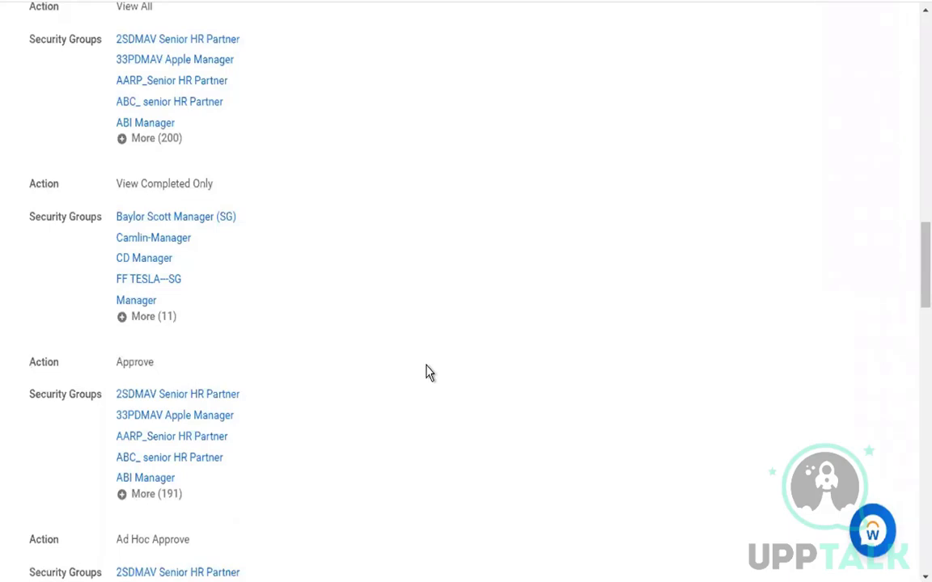
# Highlight the Ad Hoc Approve and Cancel actions in the security policy
pyautogui.scroll(-5, 431, 419)
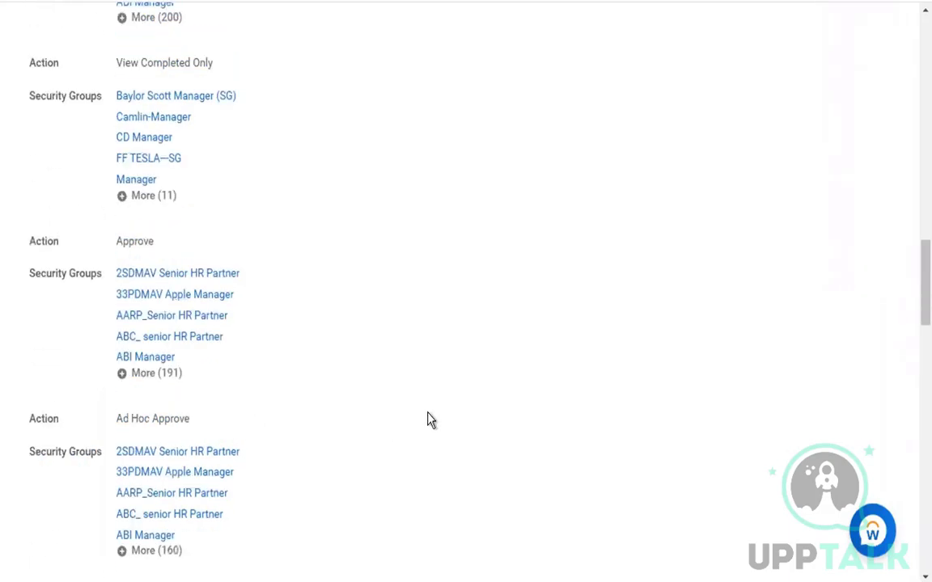
pyautogui.rightClick(179, 137)
pyautogui.click(118, 127)
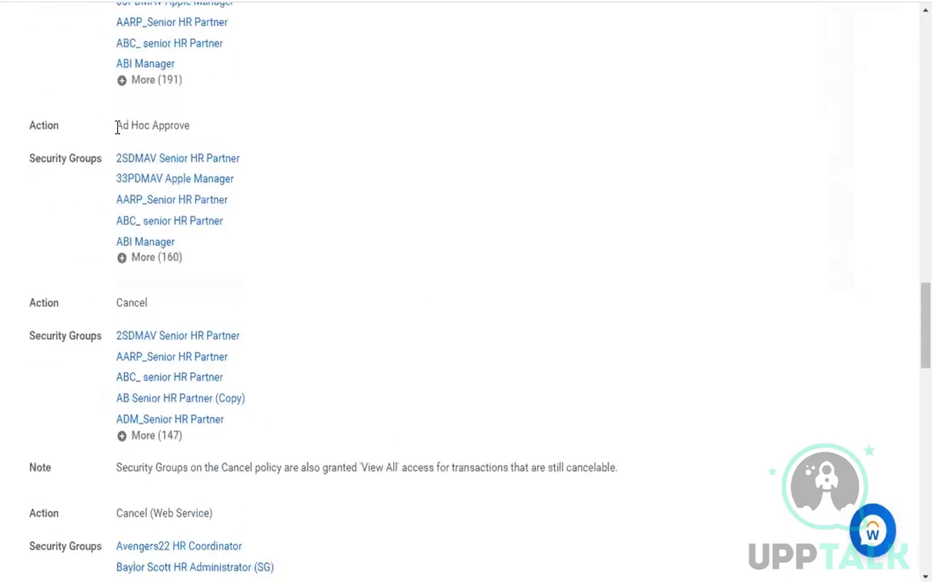
pyautogui.moveTo(117, 128); pyautogui.dragTo(241, 125)
pyautogui.click(383, 151)
pyautogui.doubleClick(134, 304)
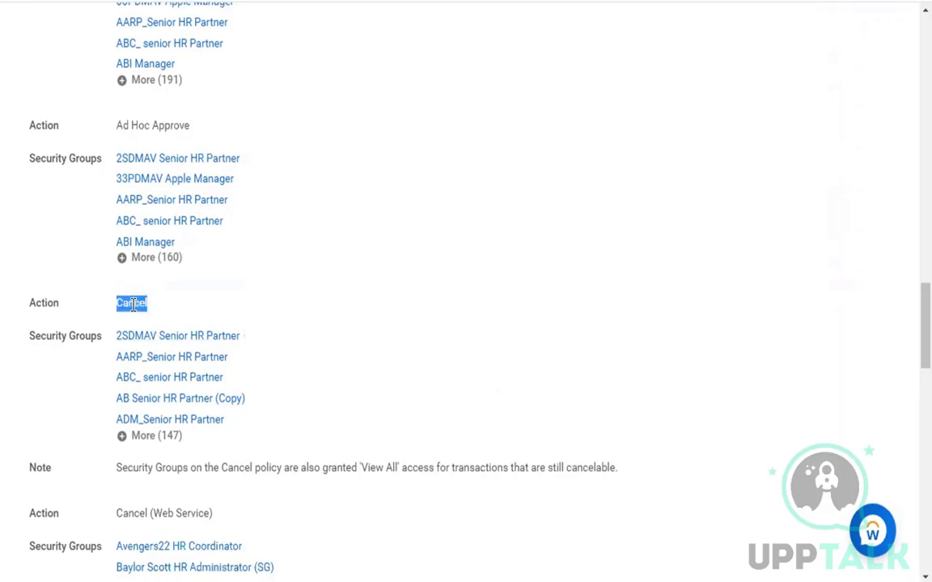
pyautogui.click(427, 319)
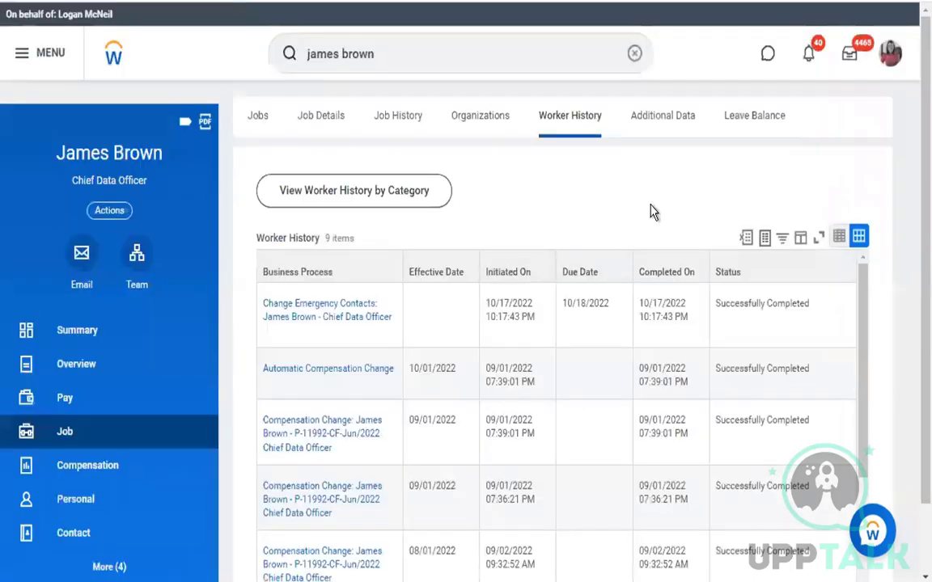
pyautogui.scroll(-1, 688, 298)
pyautogui.scroll(-5, 687, 298)
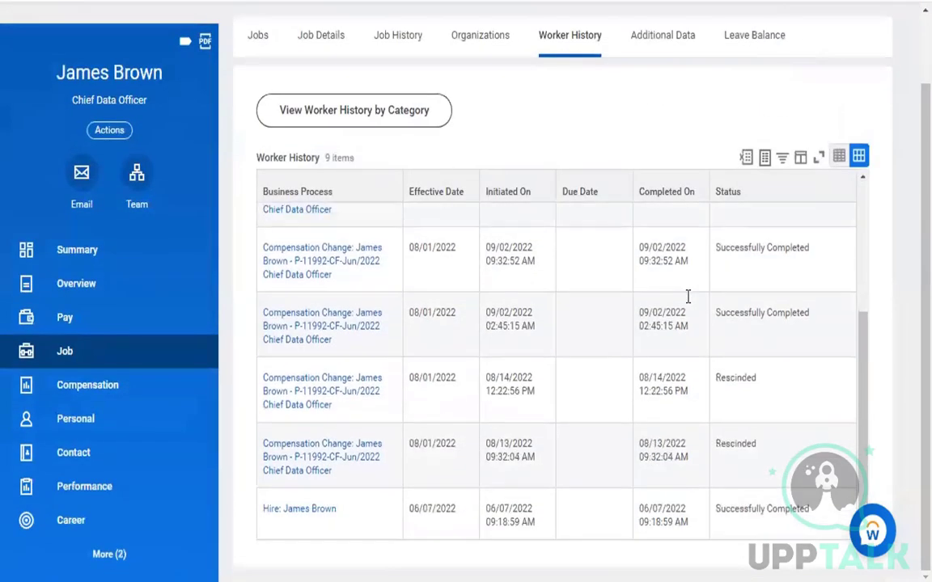
pyautogui.scroll(5, 688, 297)
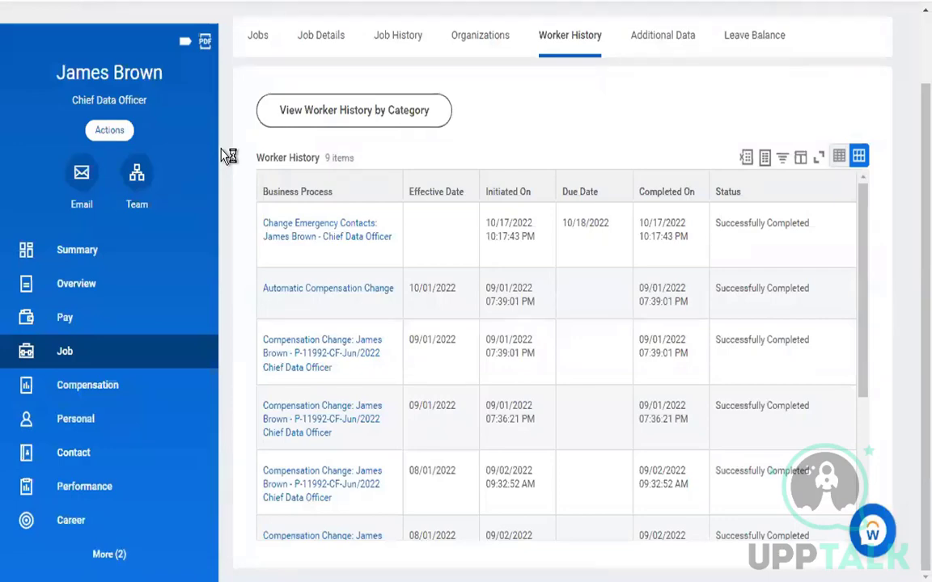
pyautogui.scroll(-3, 174, 526)
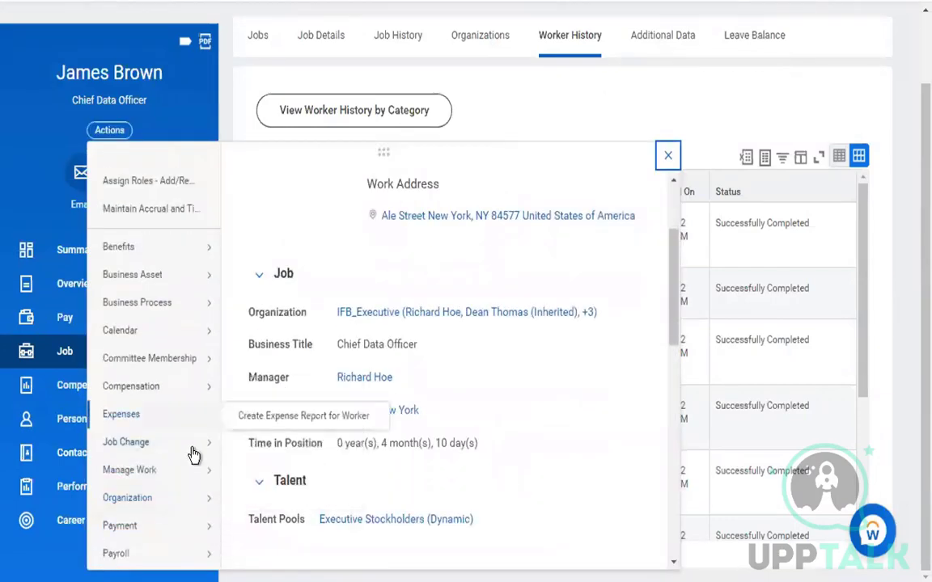
pyautogui.moveTo(192, 451)
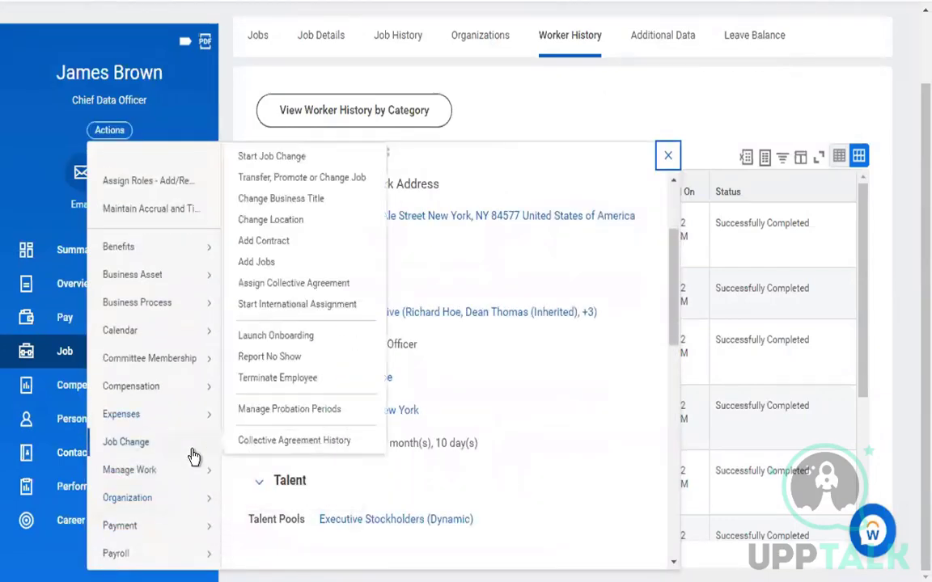
pyautogui.click(340, 183)
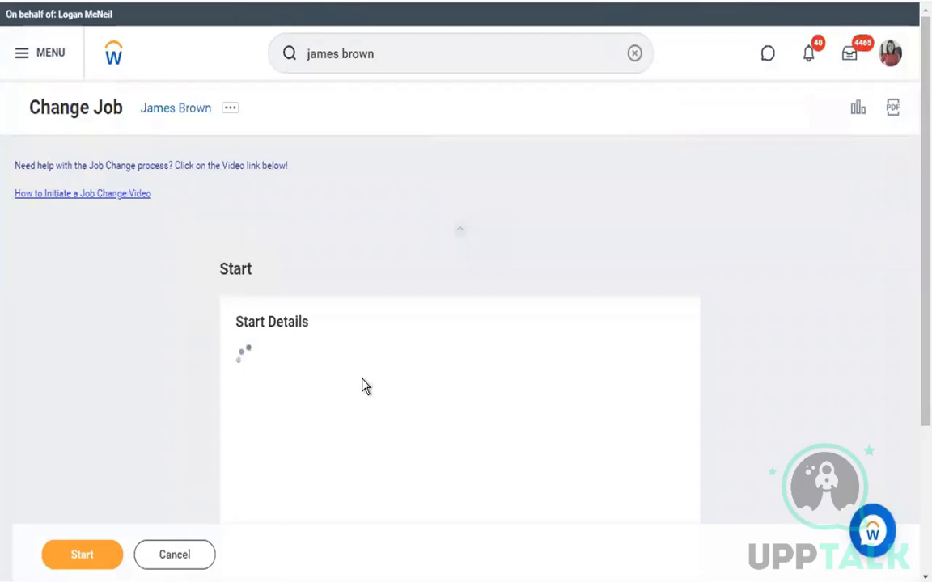
pyautogui.click(320, 404)
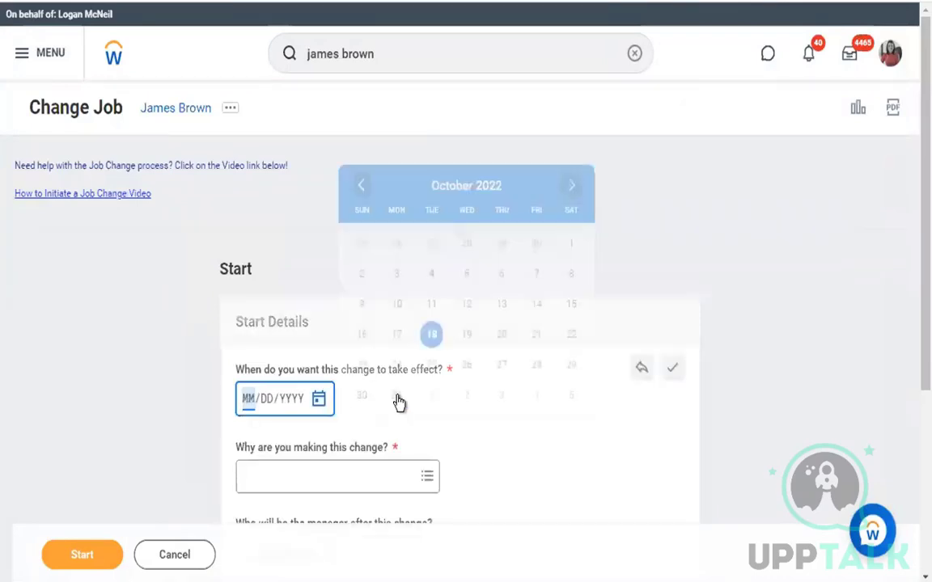
pyautogui.click(467, 304)
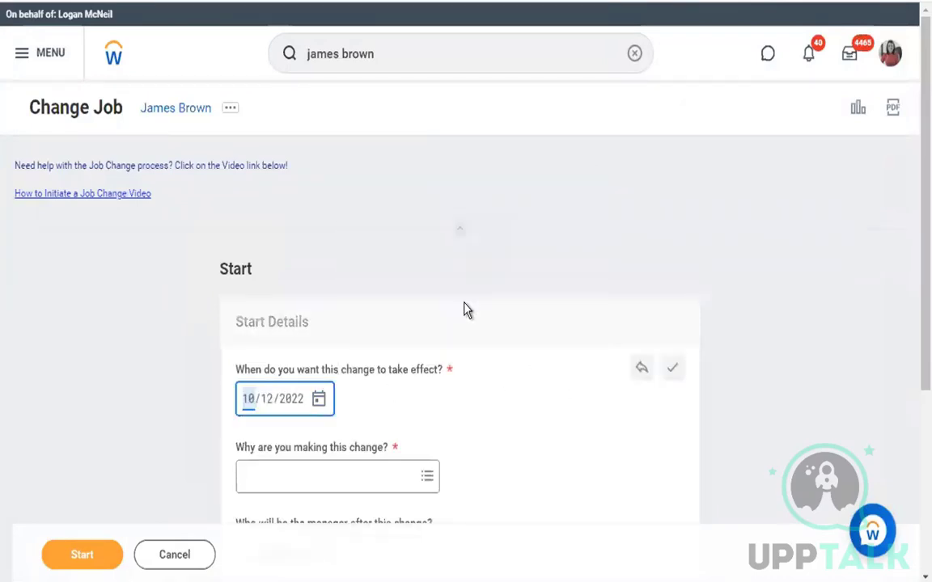
pyautogui.scroll(-1, 376, 416)
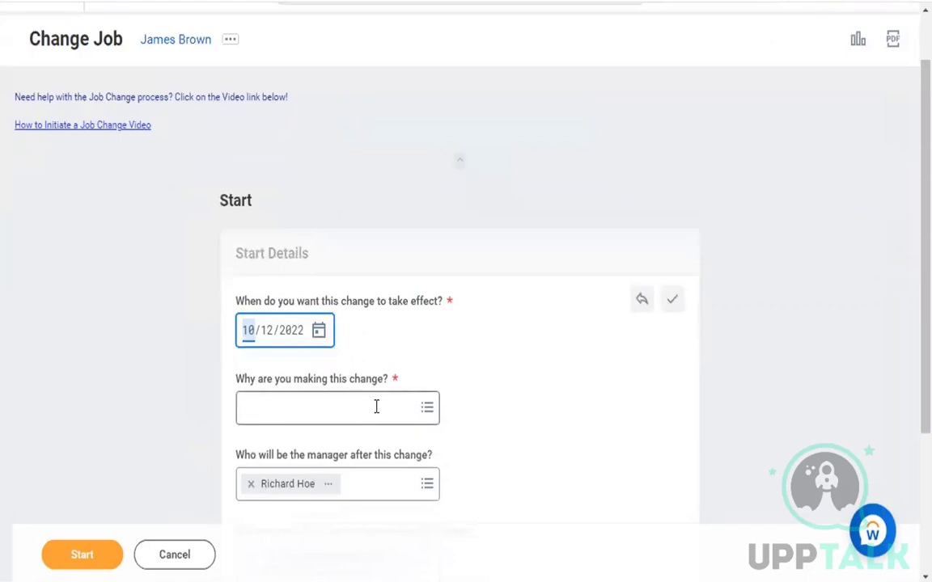
pyautogui.click(376, 407)
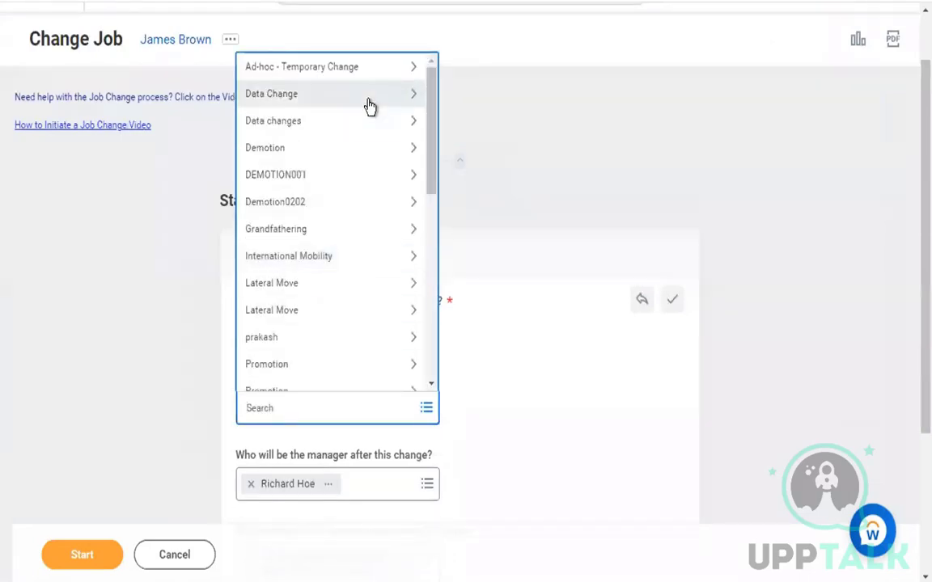
pyautogui.click(367, 106)
pyautogui.click(354, 325)
pyautogui.scroll(-1, 354, 325)
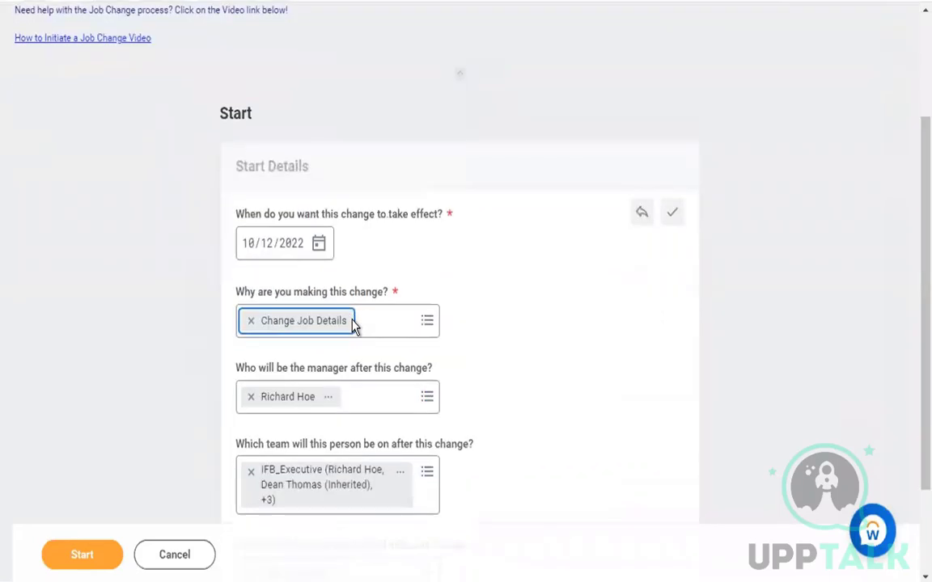
pyautogui.scroll(-2, 353, 325)
pyautogui.click(98, 568)
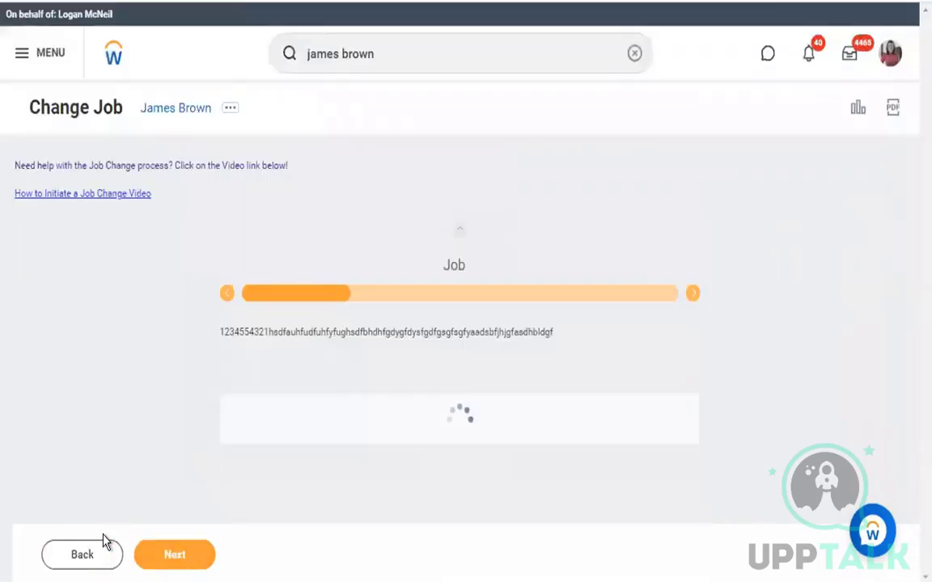
# Step through Job, Location, Details, Attachments and Compensation unchanged, then jump to Summary
pyautogui.scroll(-1, 131, 478)
pyautogui.scroll(-3, 134, 478)
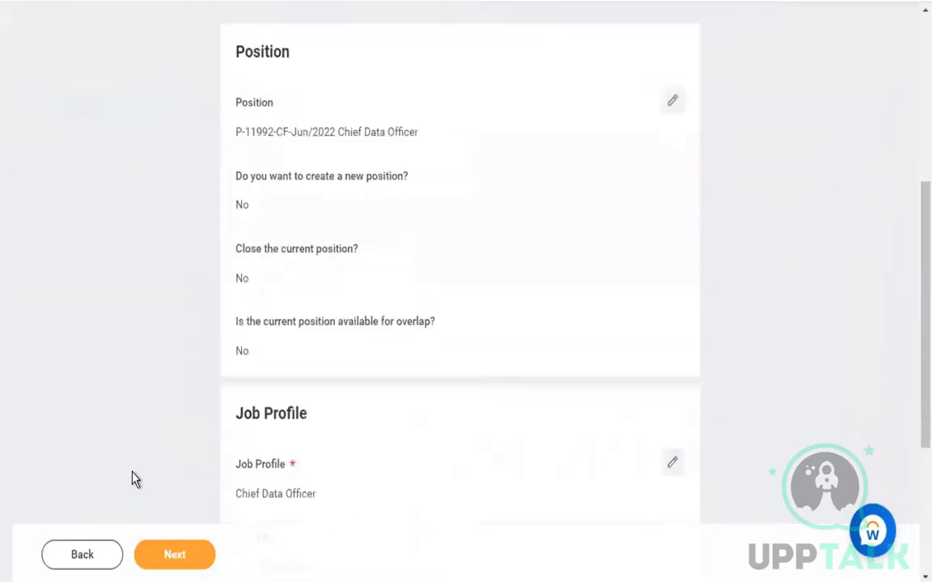
pyautogui.click(174, 554)
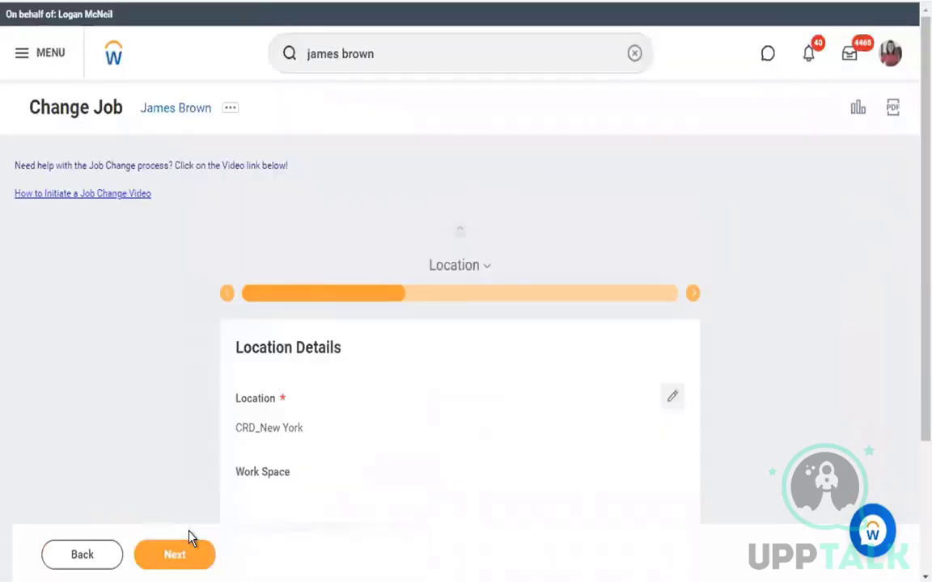
pyautogui.click(187, 557)
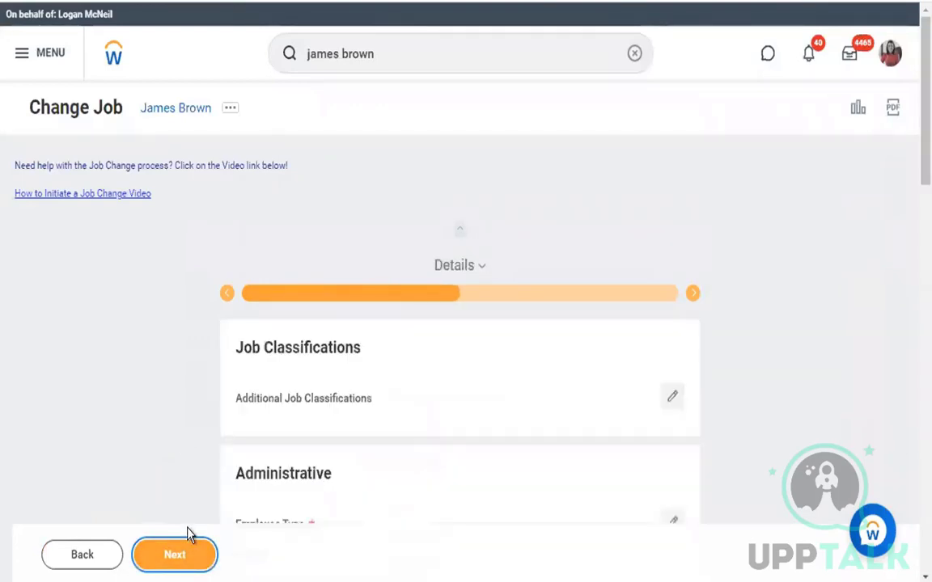
pyautogui.click(185, 557)
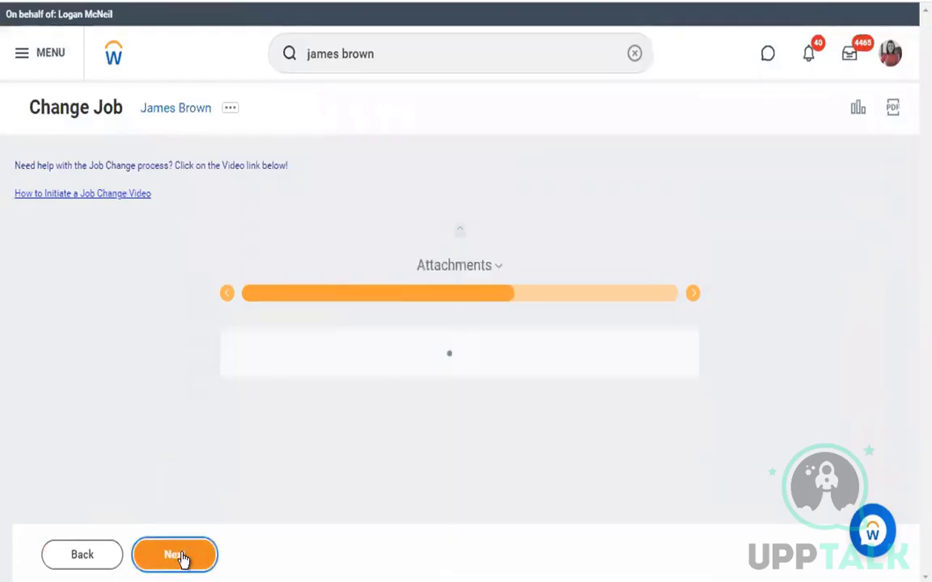
pyautogui.click(183, 558)
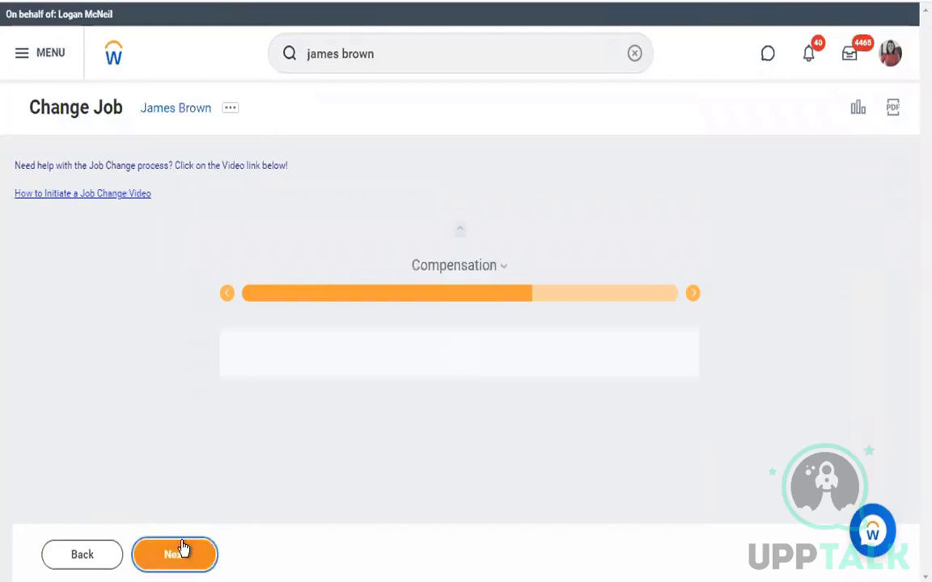
pyautogui.click(183, 556)
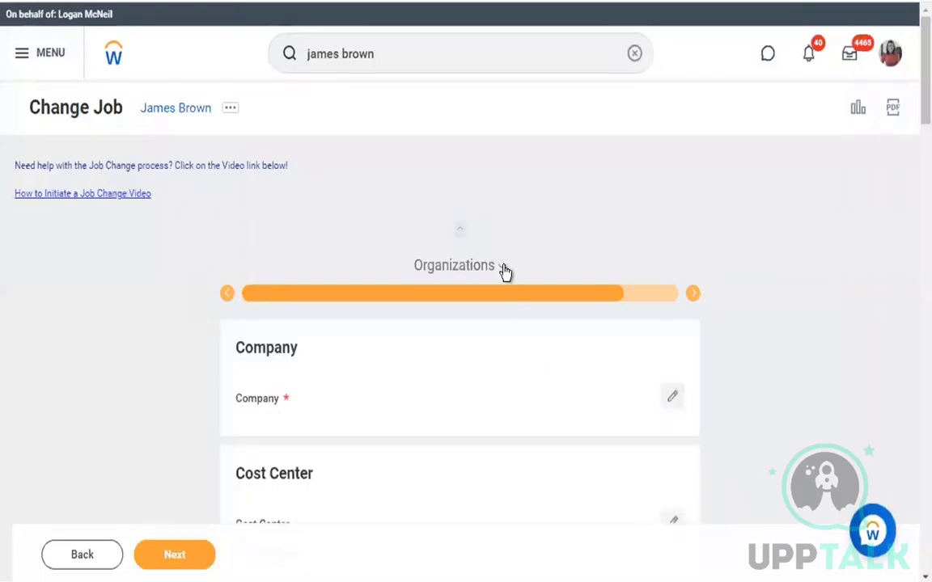
pyautogui.click(502, 270)
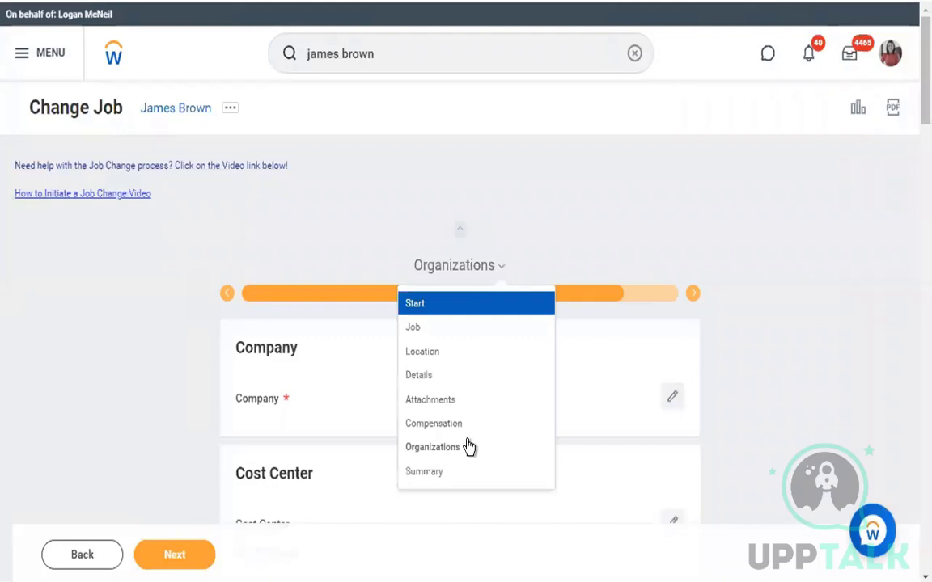
pyautogui.click(456, 472)
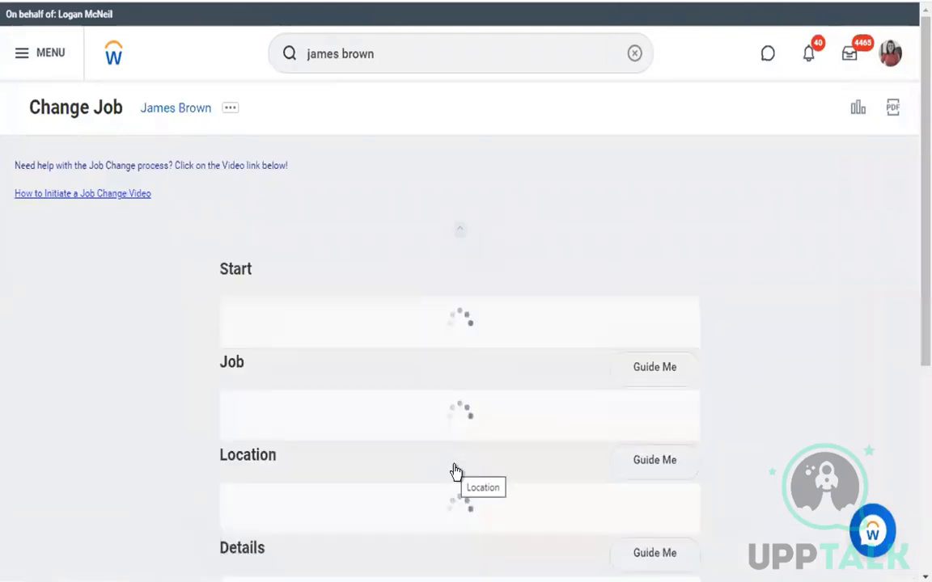
# Submit the Change Job summary and view the three errors for missing Compensation Package and Company
pyautogui.scroll(-15, 456, 472)
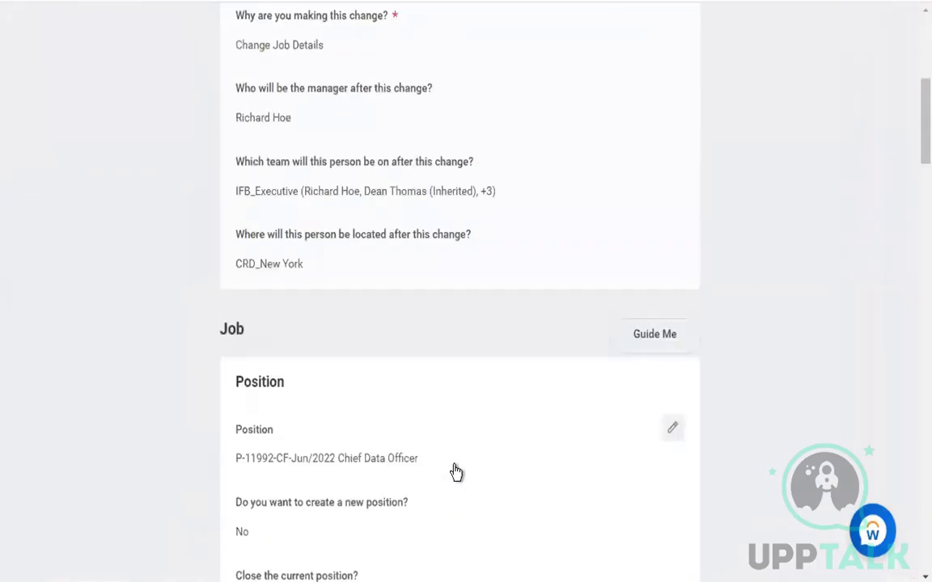
pyautogui.scroll(-15, 457, 472)
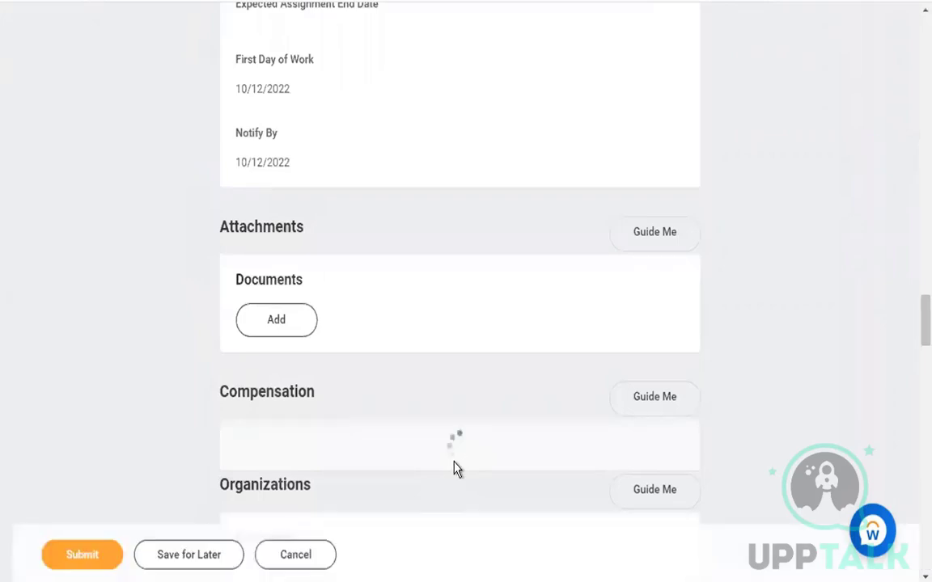
pyautogui.click(88, 553)
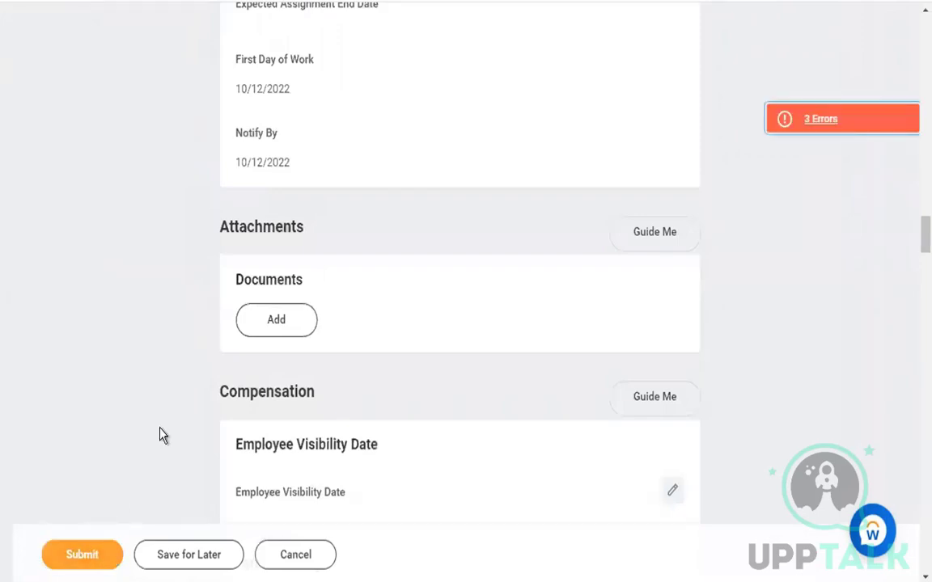
pyautogui.click(799, 129)
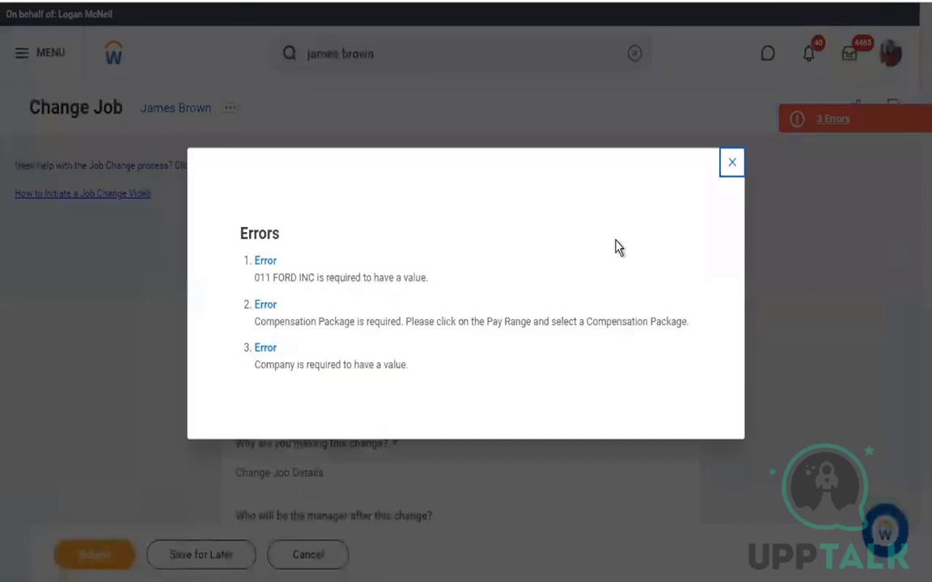
# Search 'ceo', set Compensation Package to CEO FOSSIL PACKAGE, and resubmit the job change
pyautogui.click(730, 166)
pyautogui.scroll(-6, 493, 376)
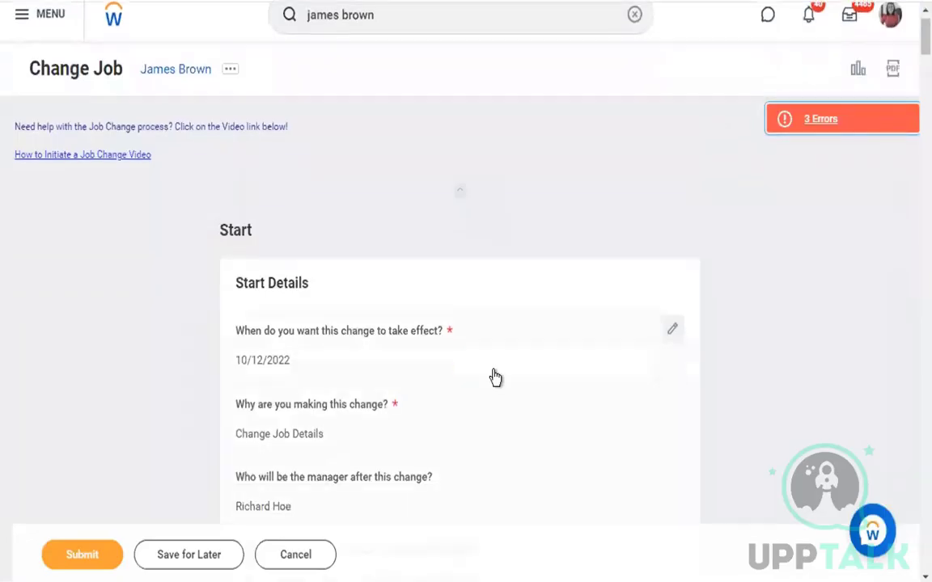
pyautogui.scroll(-20, 490, 389)
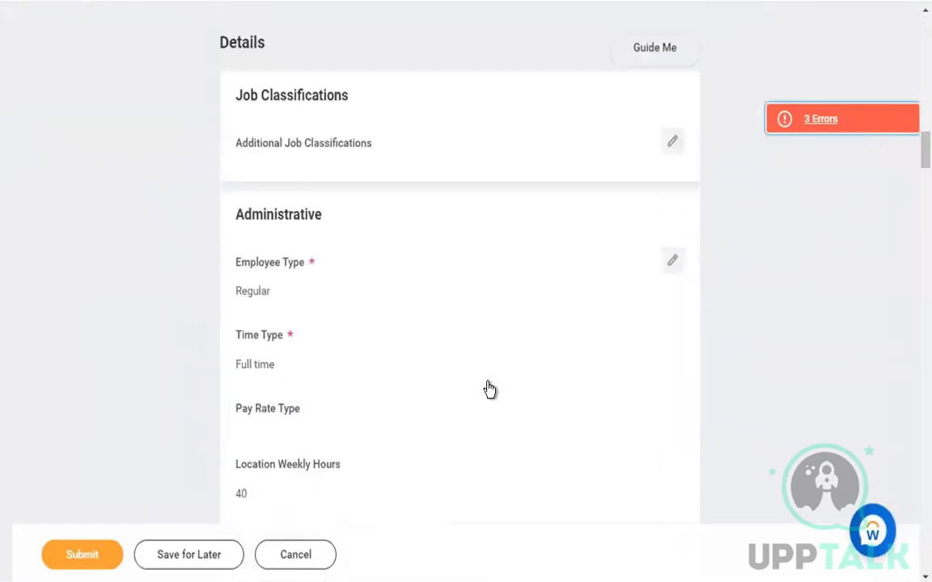
pyautogui.scroll(-20, 490, 389)
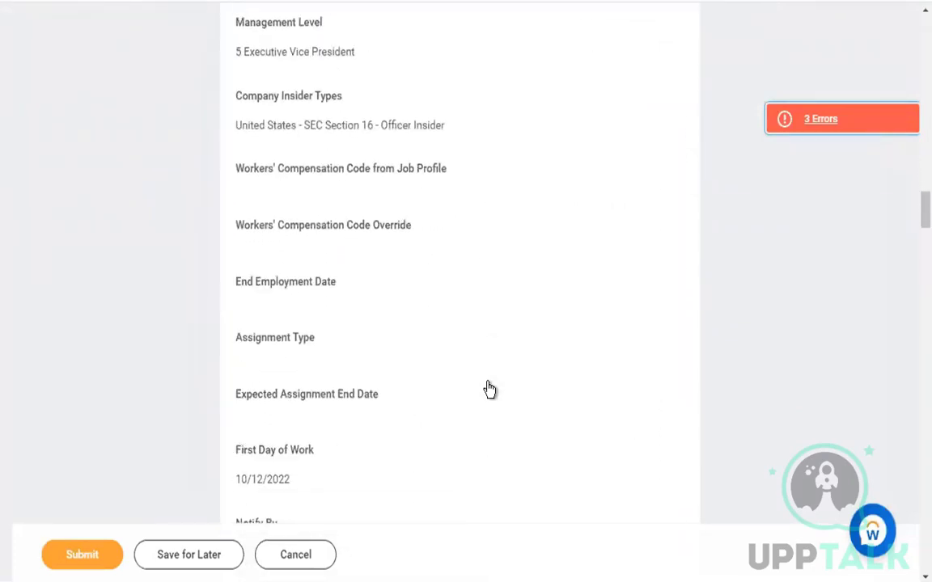
pyautogui.scroll(-20, 489, 390)
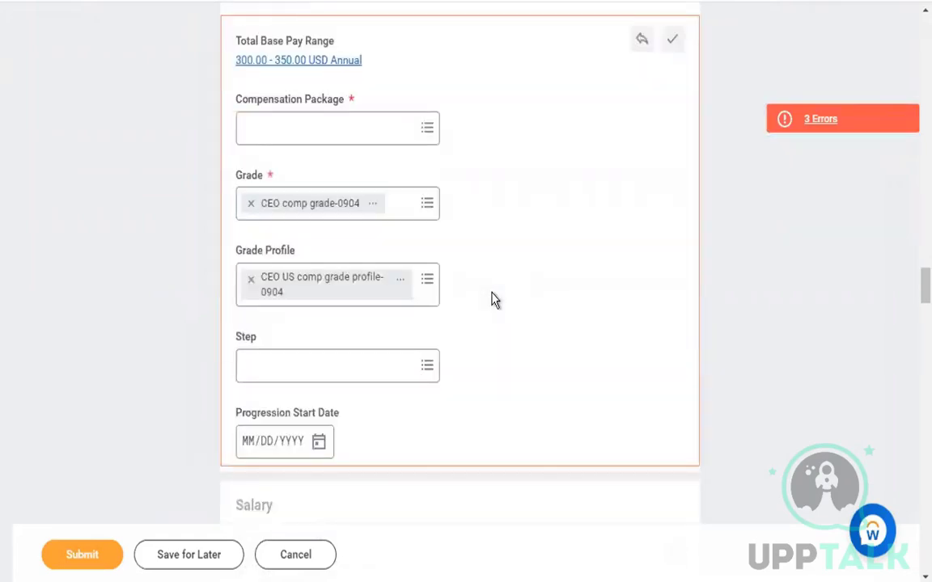
pyautogui.click(404, 130)
pyautogui.write('ceo')
pyautogui.press('Return')
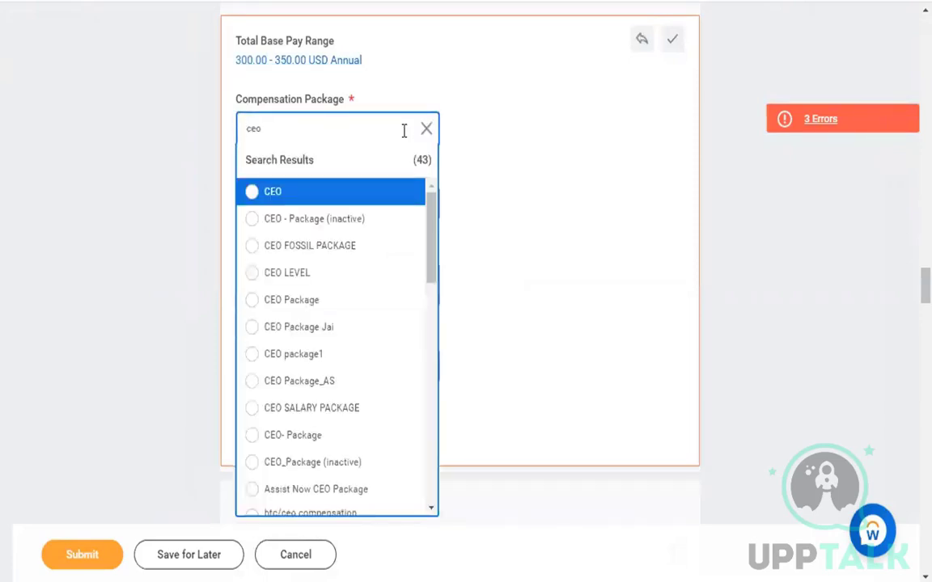
pyautogui.click(410, 247)
pyautogui.scroll(-4, 524, 262)
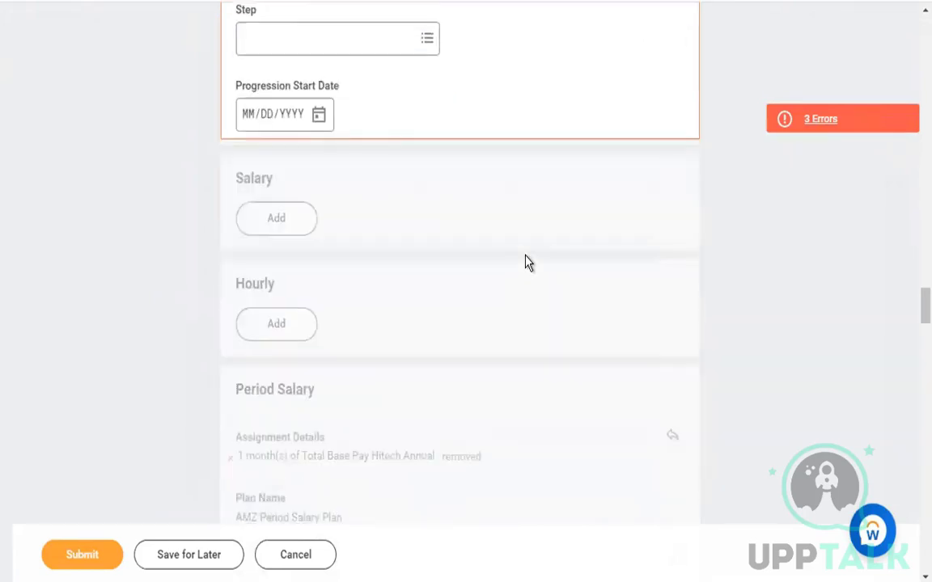
pyautogui.scroll(-3, 525, 262)
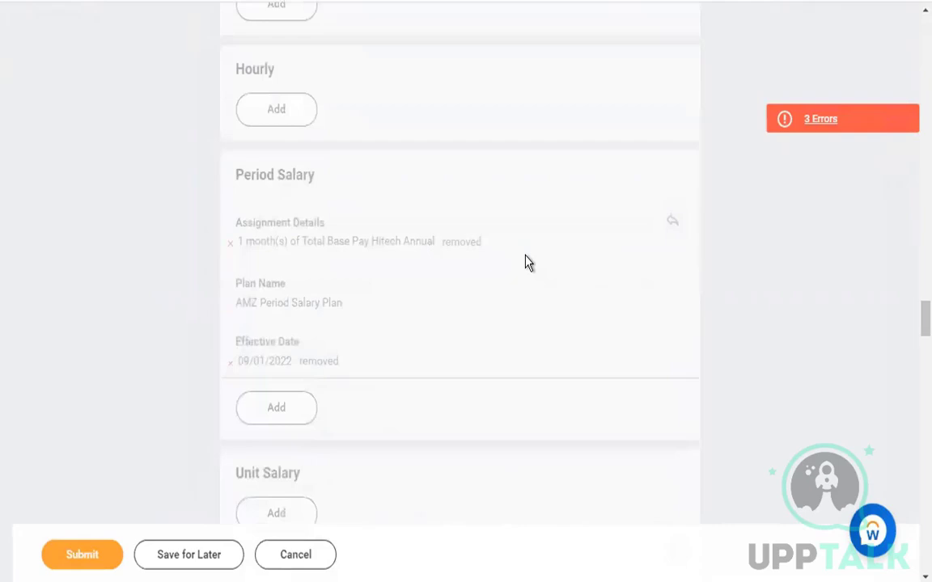
pyautogui.click(82, 555)
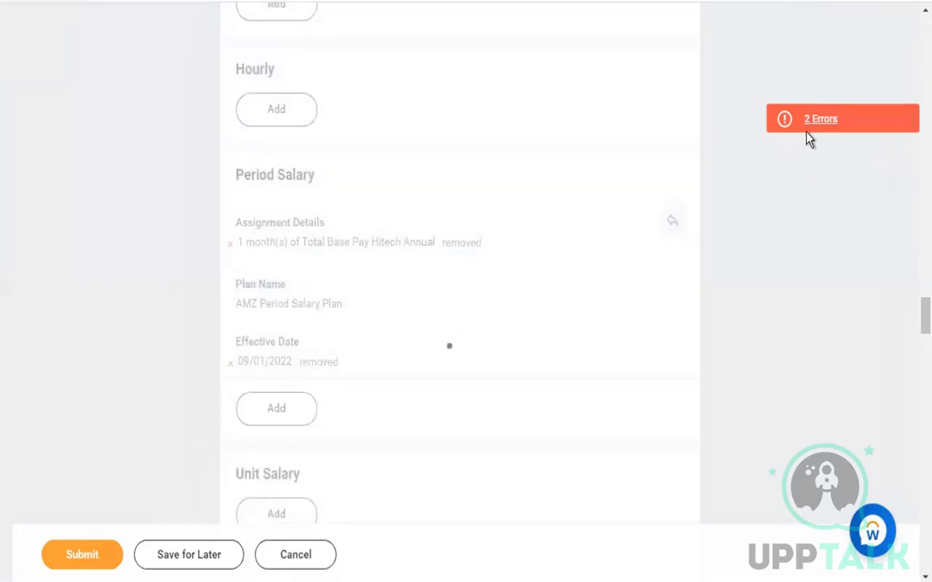
# Review the two remaining errors, then open the empty Company field under Organizations for editing
pyautogui.click(854, 120)
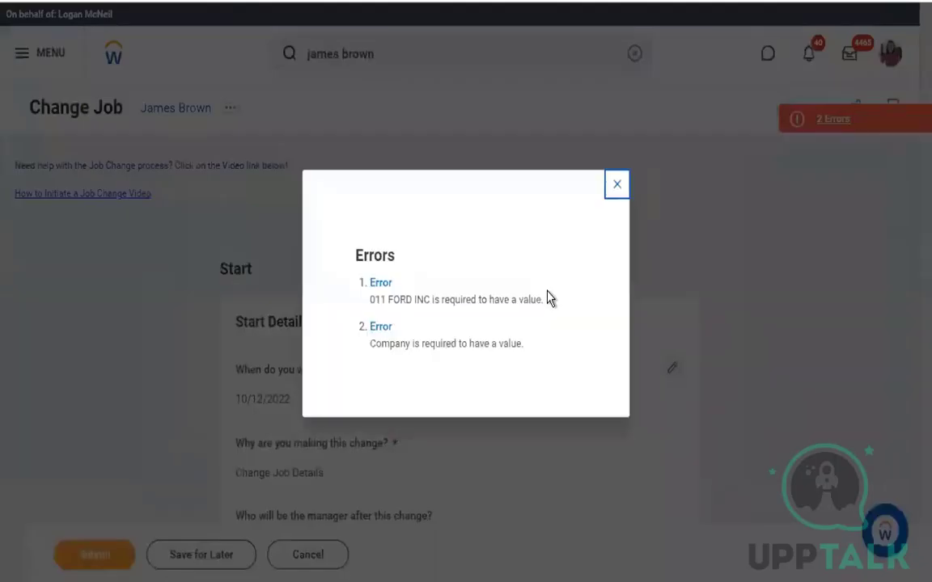
pyautogui.click(616, 188)
pyautogui.scroll(-6, 550, 357)
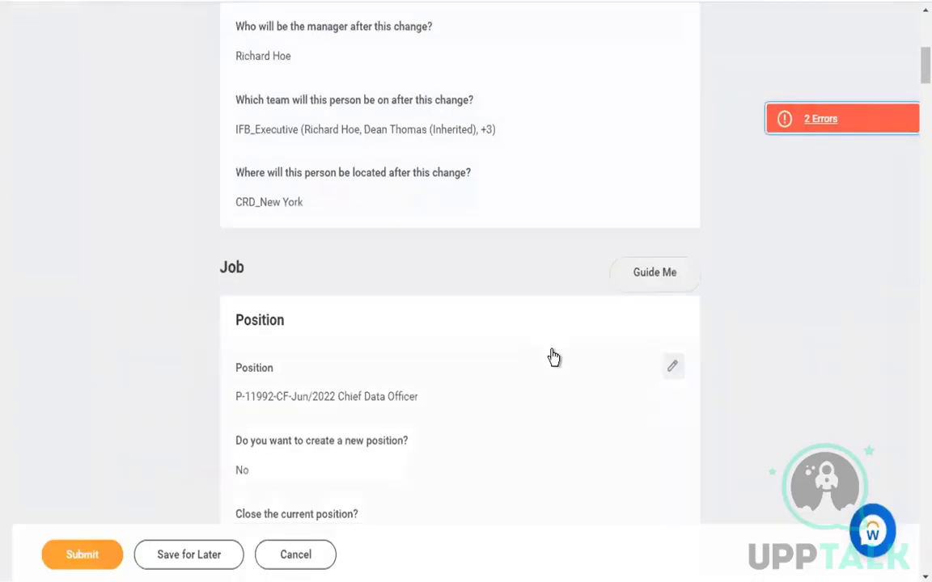
pyautogui.scroll(-5, 553, 358)
pyautogui.scroll(-5, 553, 358)
pyautogui.scroll(-4, 553, 357)
pyautogui.scroll(-12, 553, 358)
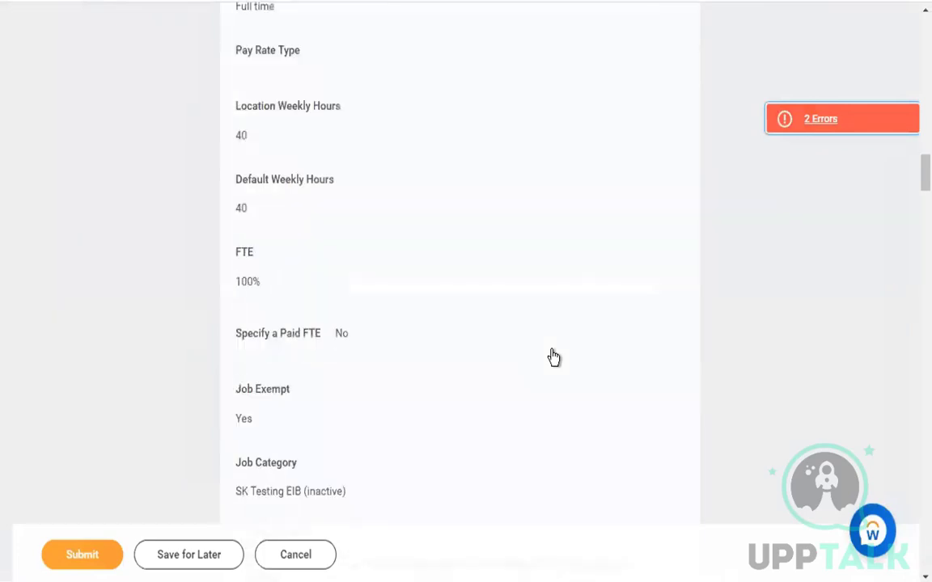
pyautogui.scroll(-8, 553, 357)
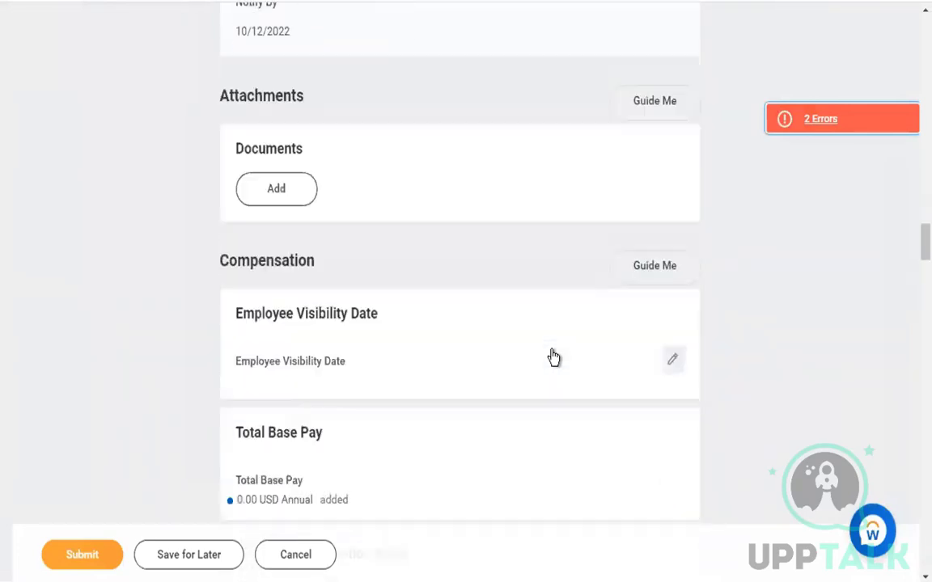
pyautogui.scroll(-10, 553, 358)
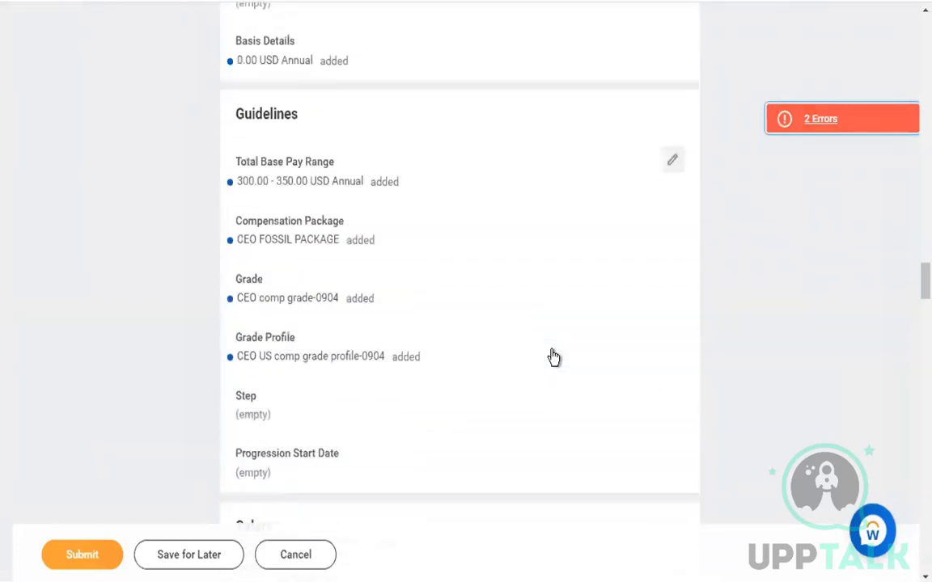
pyautogui.scroll(-12, 554, 357)
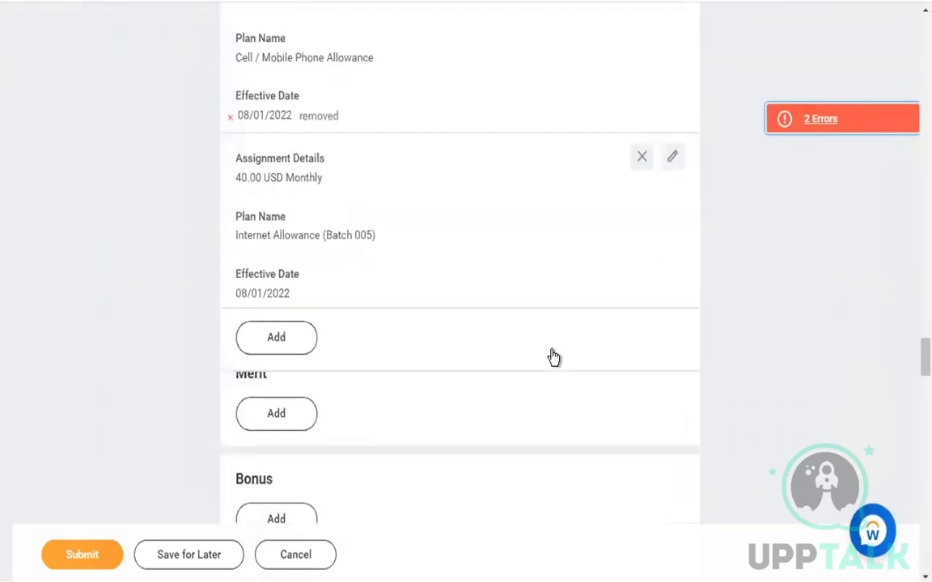
pyautogui.scroll(-12, 553, 357)
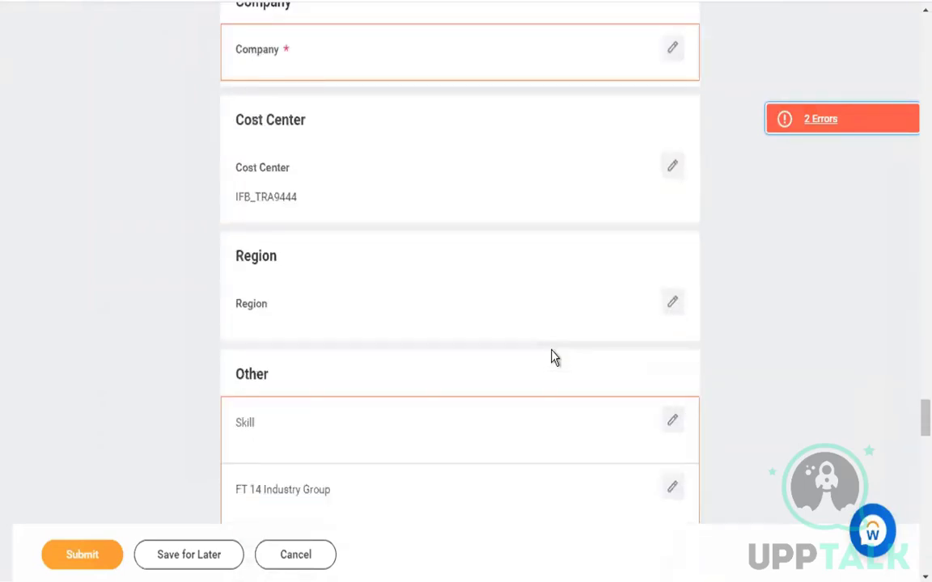
pyautogui.scroll(2, 545, 341)
pyautogui.click(394, 127)
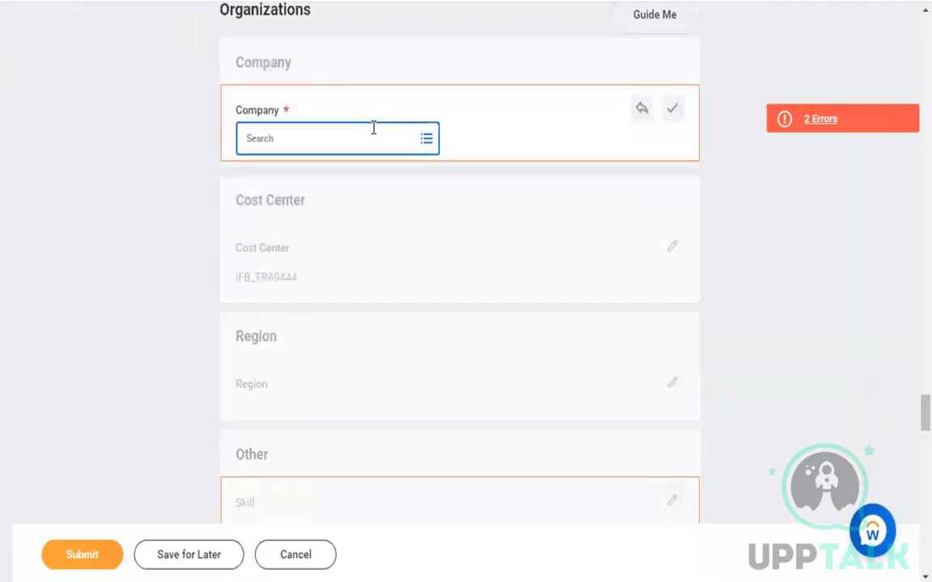
pyautogui.write('exec')
pyautogui.press('Return')
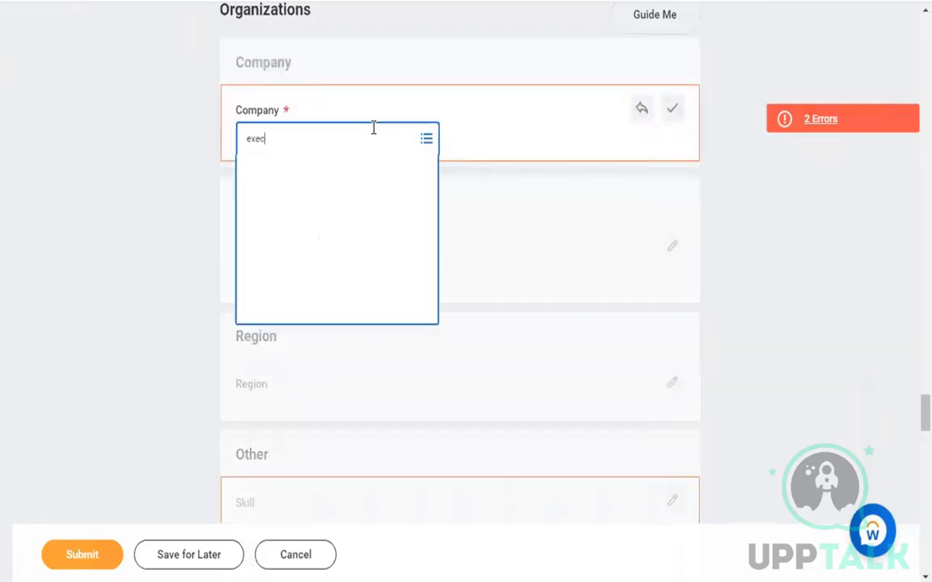
pyautogui.write('abc')
pyautogui.press('Return')
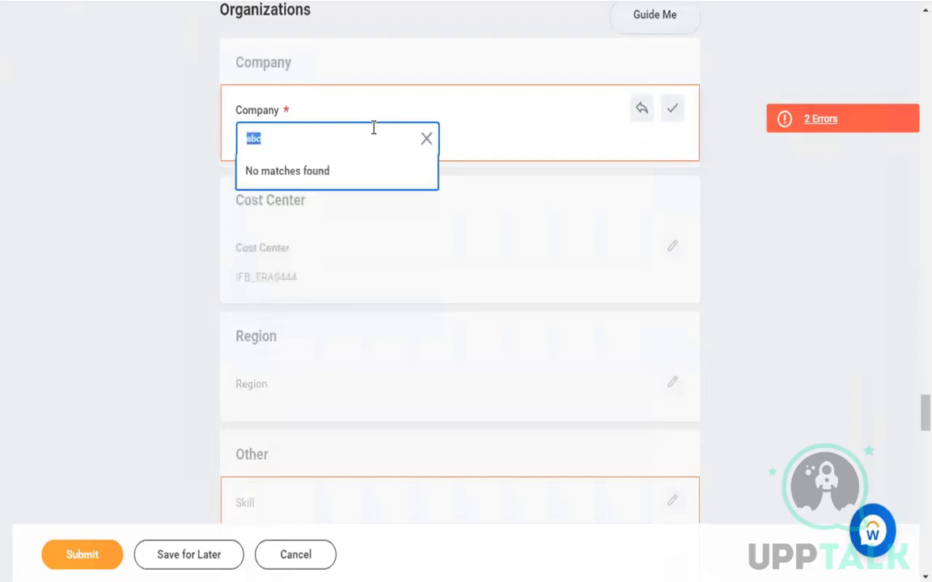
pyautogui.write('soul')
pyautogui.press('Return')
pyautogui.write('fle')
pyautogui.press('Return')
pyautogui.click(424, 139)
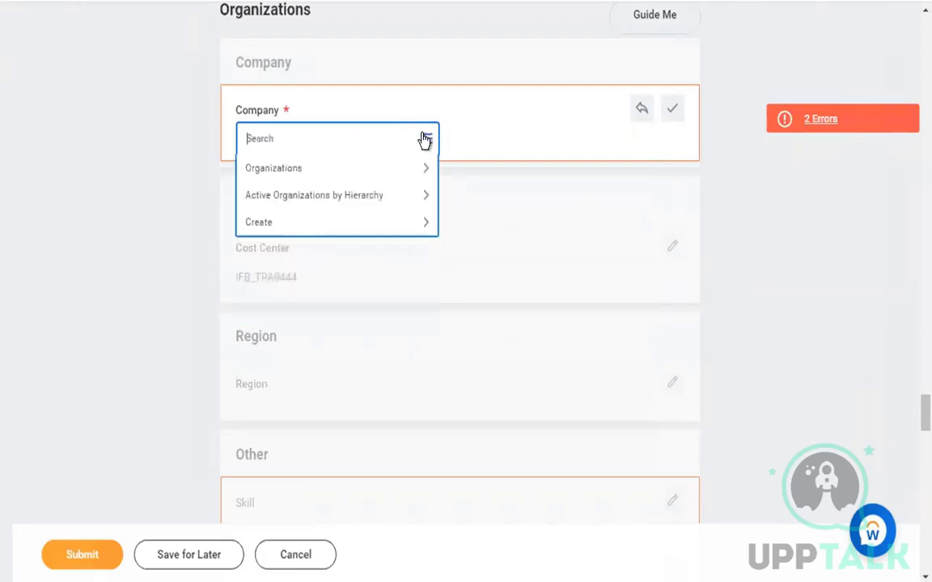
pyautogui.click(340, 194)
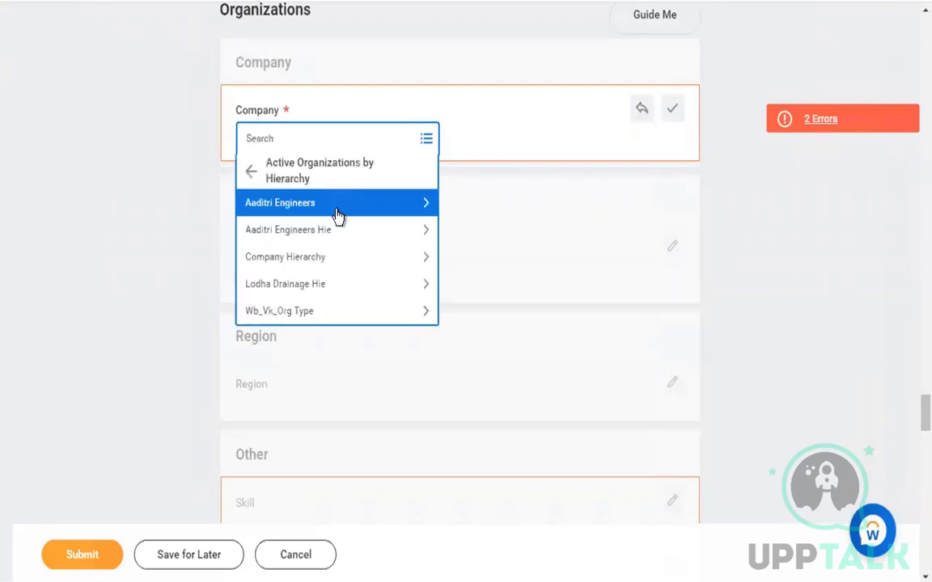
pyautogui.click(338, 212)
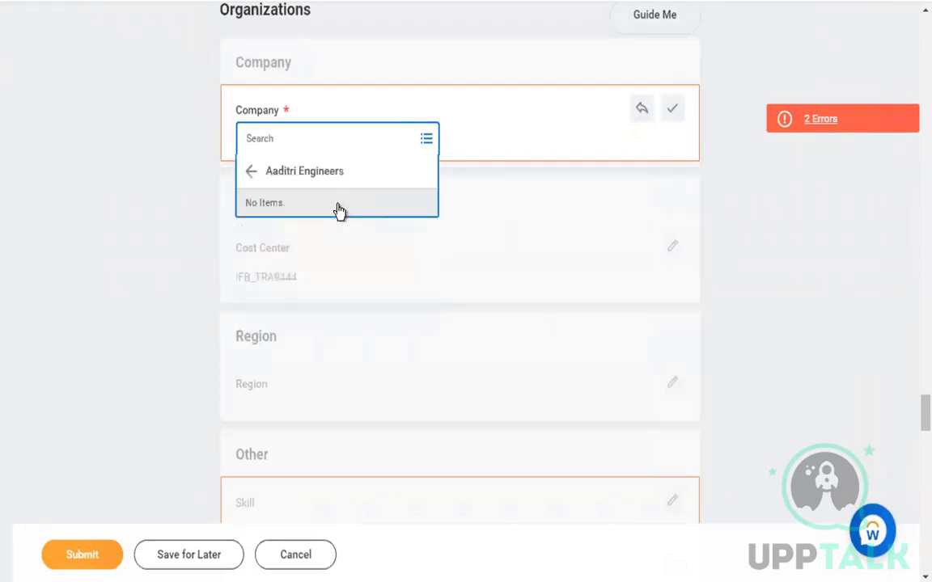
pyautogui.click(306, 175)
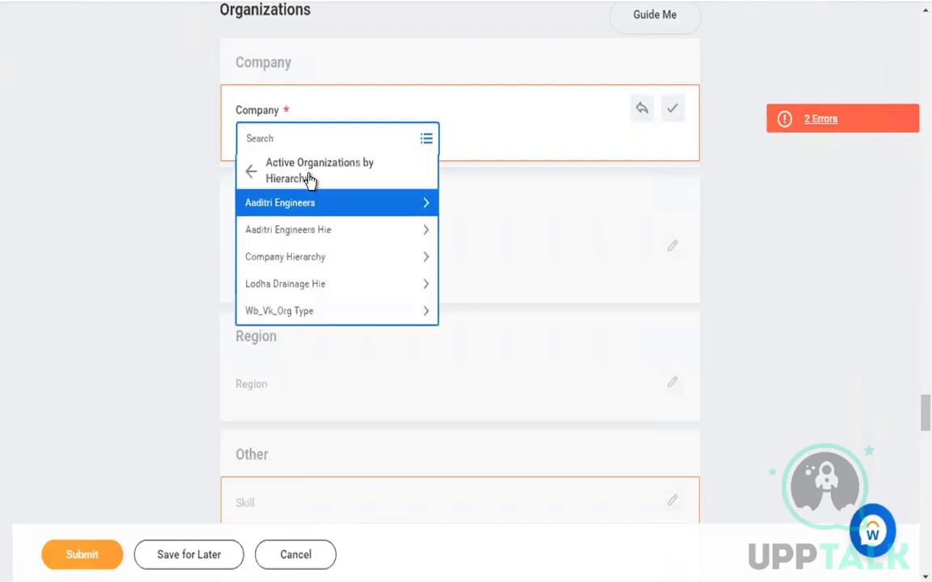
pyautogui.click(318, 261)
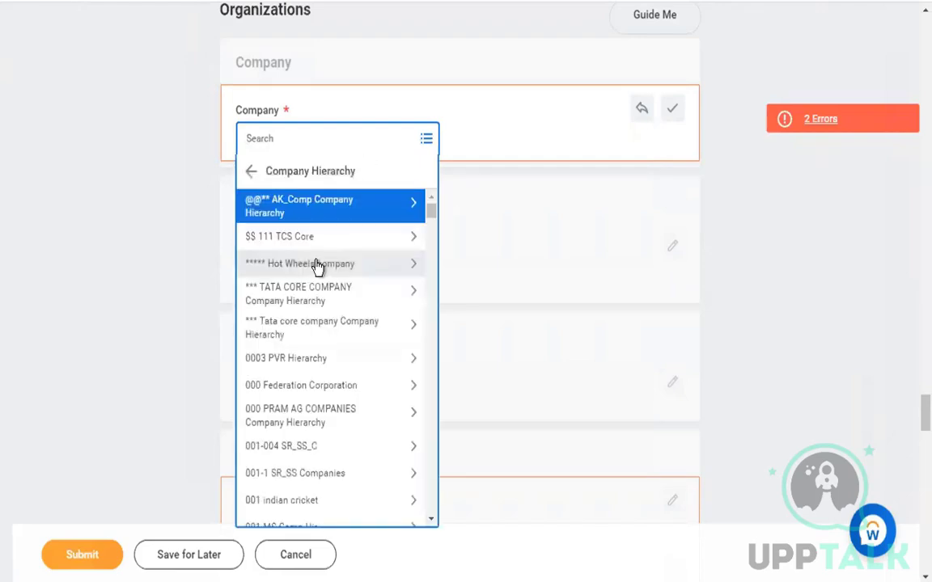
pyautogui.click(339, 216)
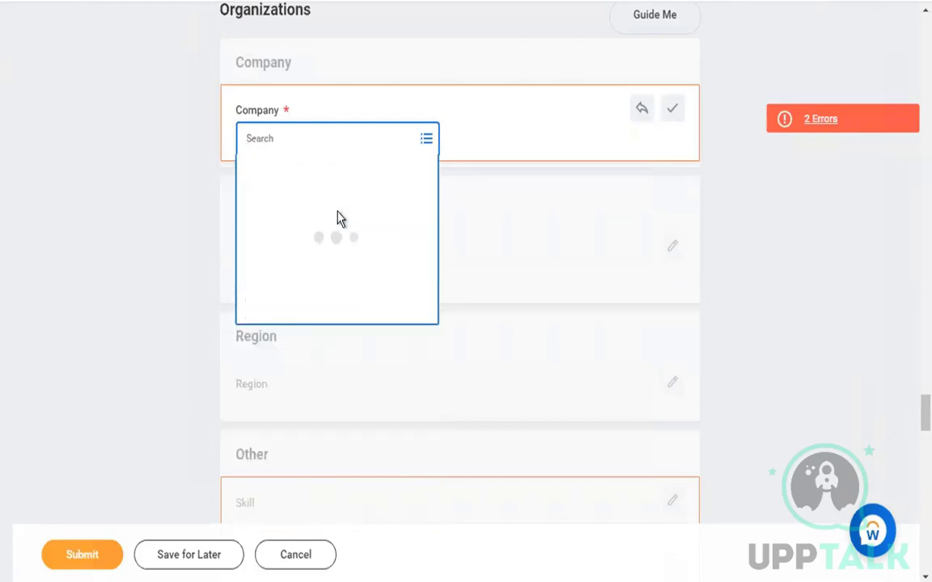
pyautogui.click(269, 177)
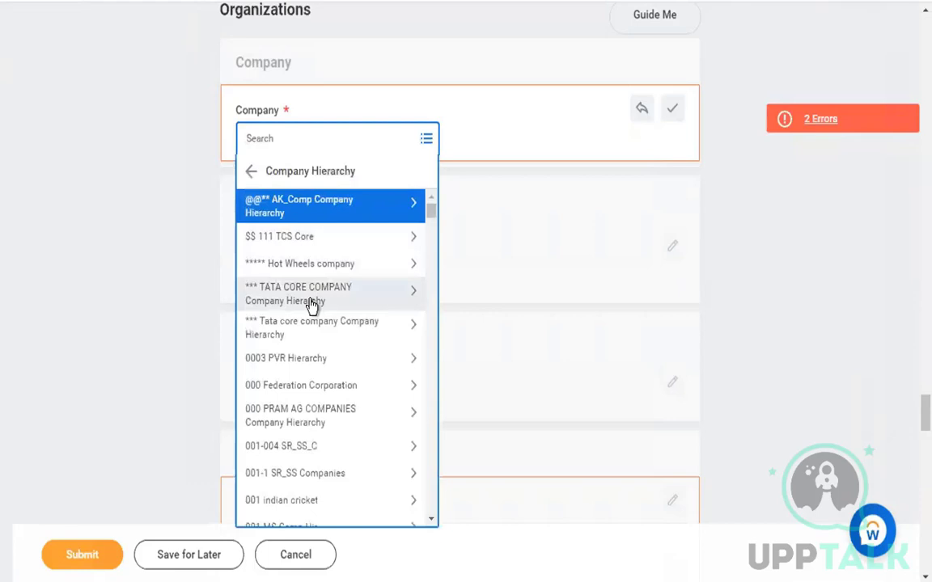
pyautogui.click(312, 306)
pyautogui.click(299, 179)
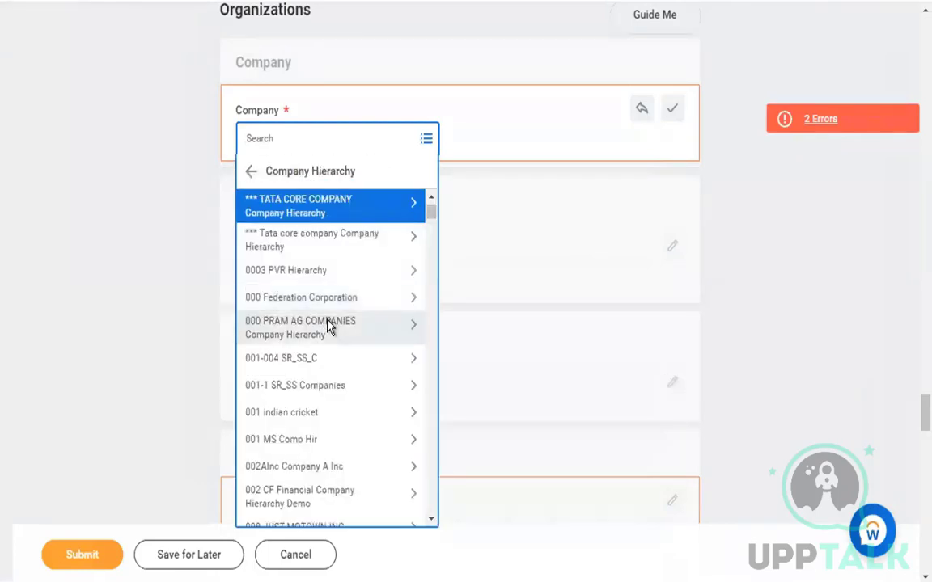
pyautogui.click(329, 325)
pyautogui.click(251, 173)
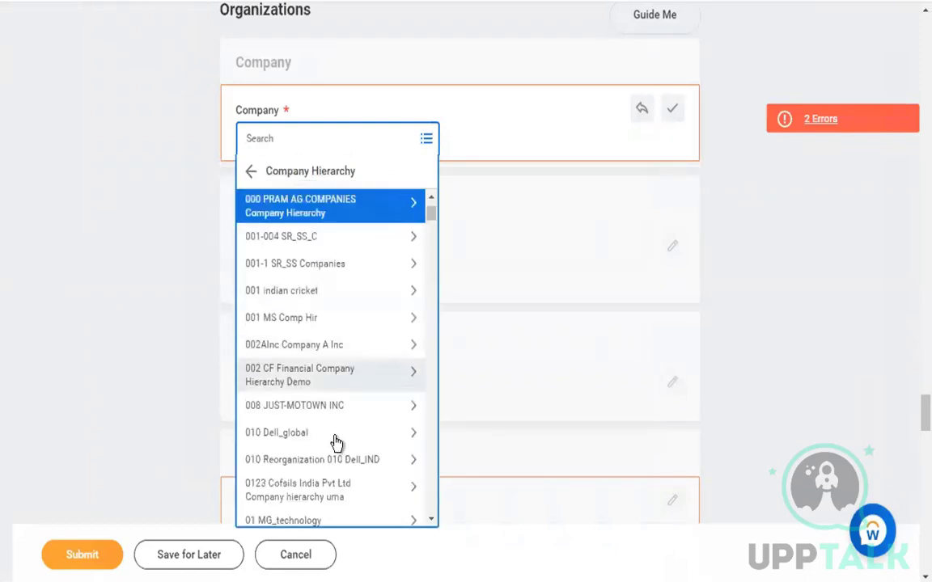
pyautogui.click(336, 435)
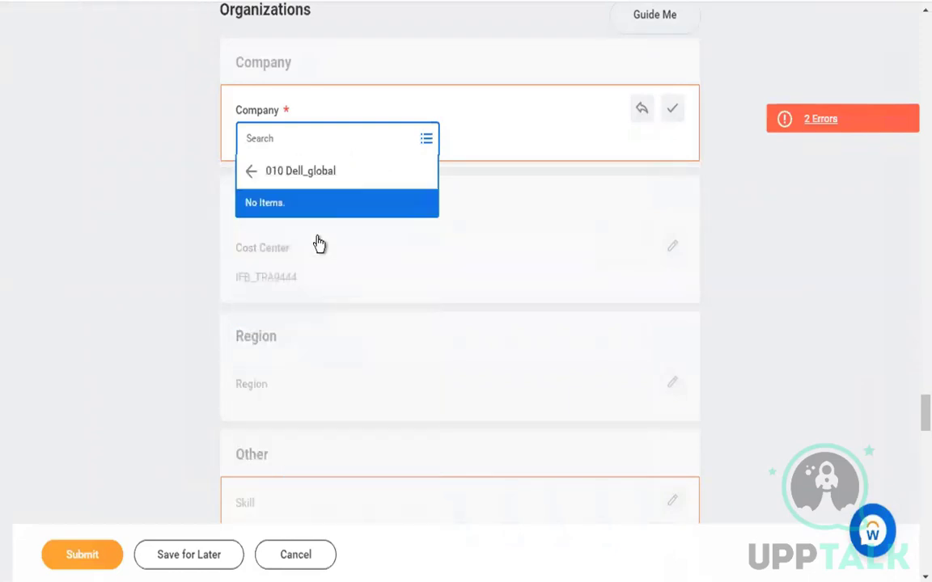
pyautogui.click(249, 176)
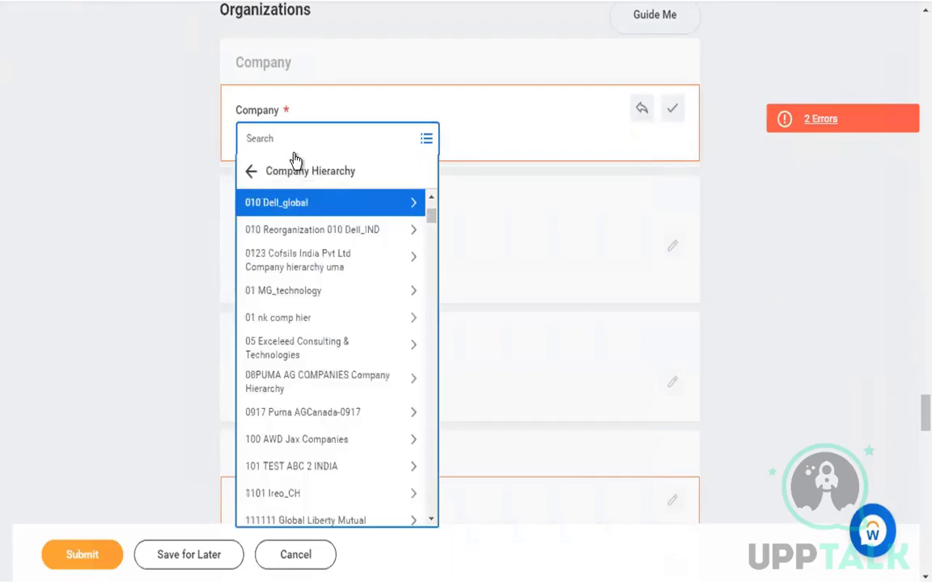
pyautogui.click(298, 148)
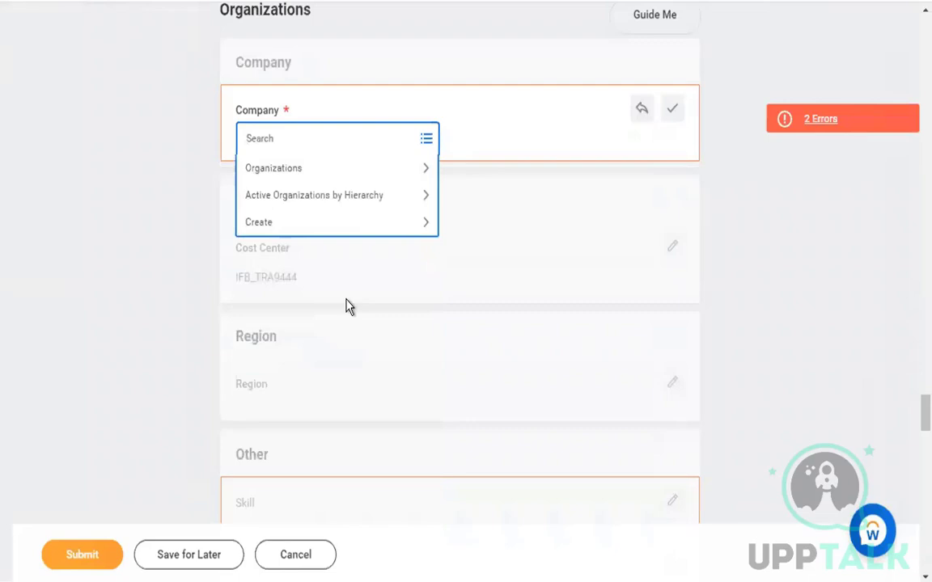
pyautogui.scroll(-1, 355, 356)
pyautogui.scroll(-1, 376, 453)
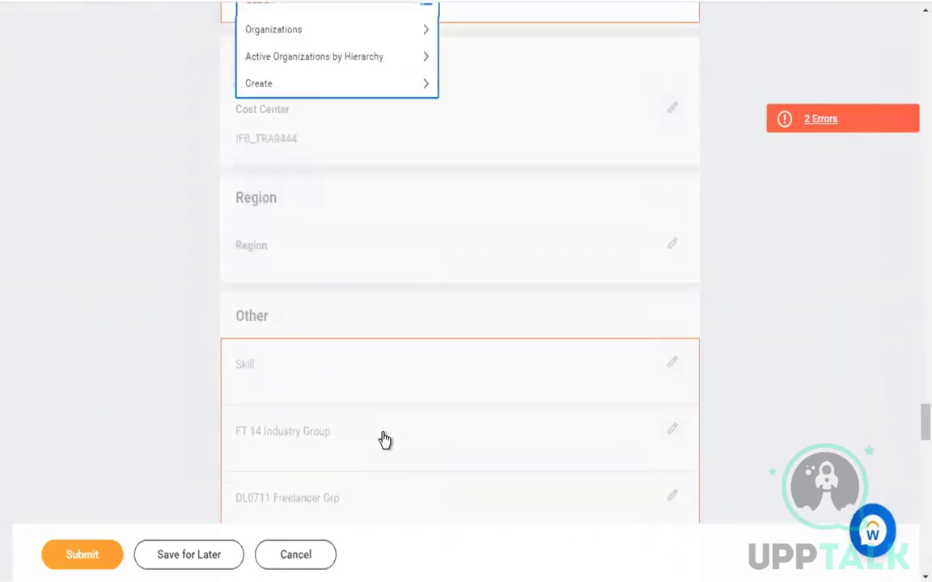
pyautogui.scroll(-2, 397, 424)
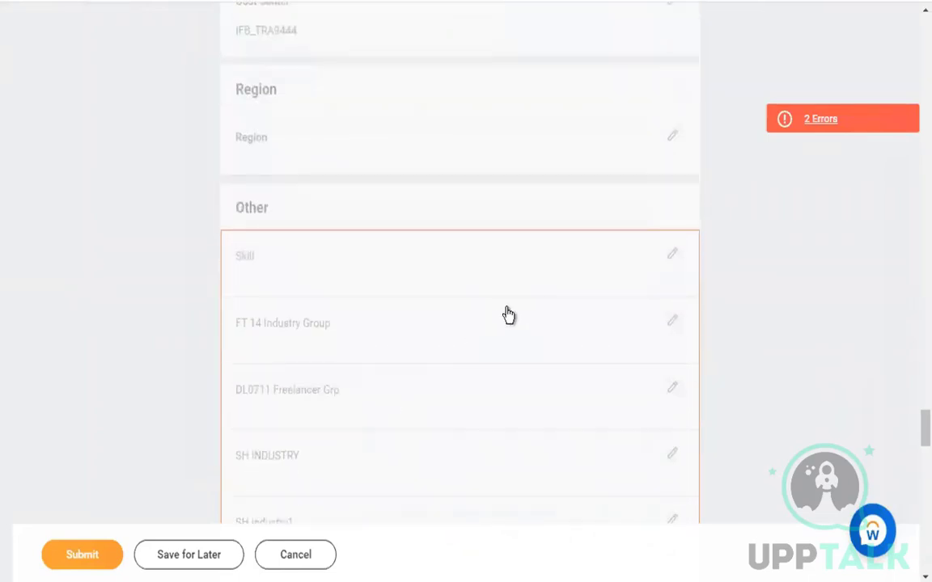
# Review the 2 errors blocking submission, then move down to the Company field
pyautogui.click(842, 125)
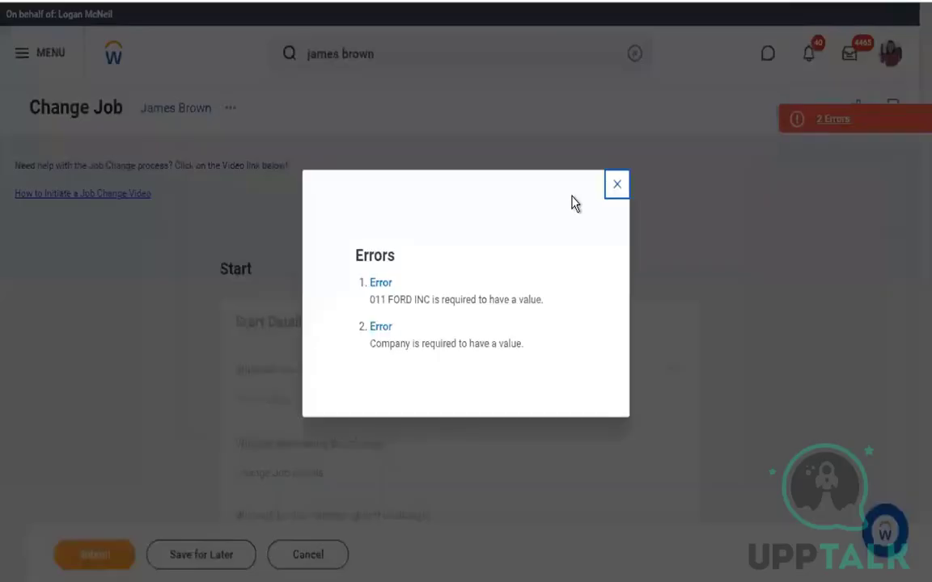
pyautogui.click(498, 415)
pyautogui.scroll(-10, 499, 415)
pyautogui.scroll(-15, 499, 415)
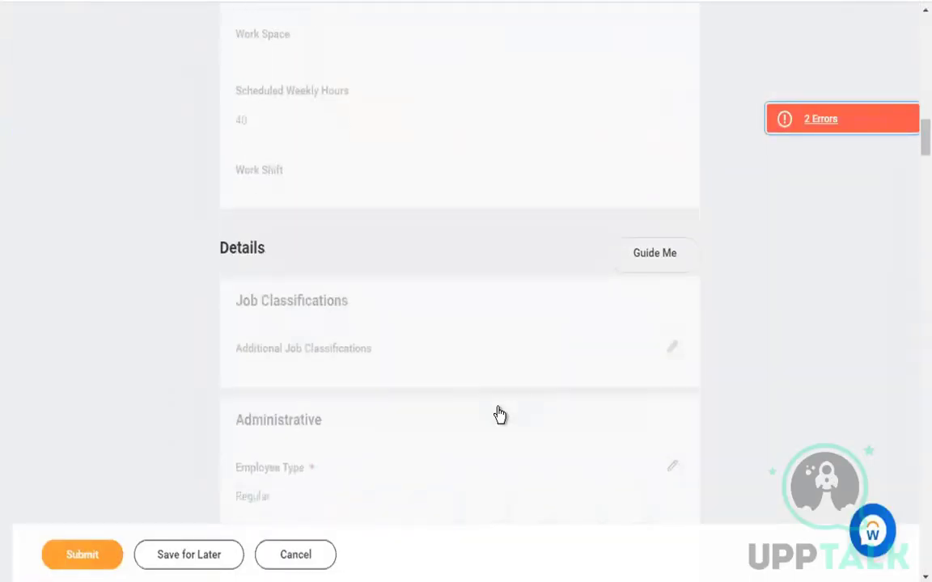
pyautogui.scroll(-15, 499, 415)
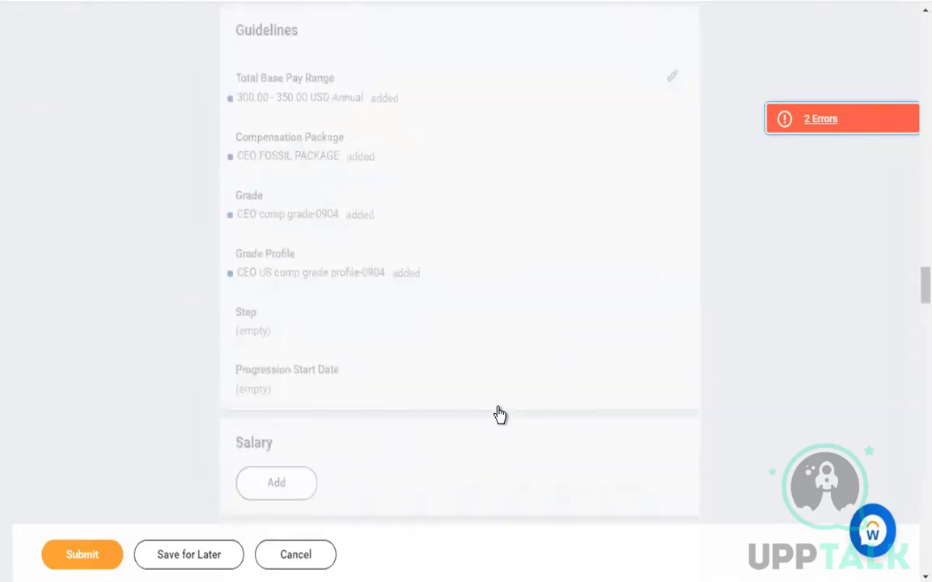
pyautogui.scroll(-10, 499, 415)
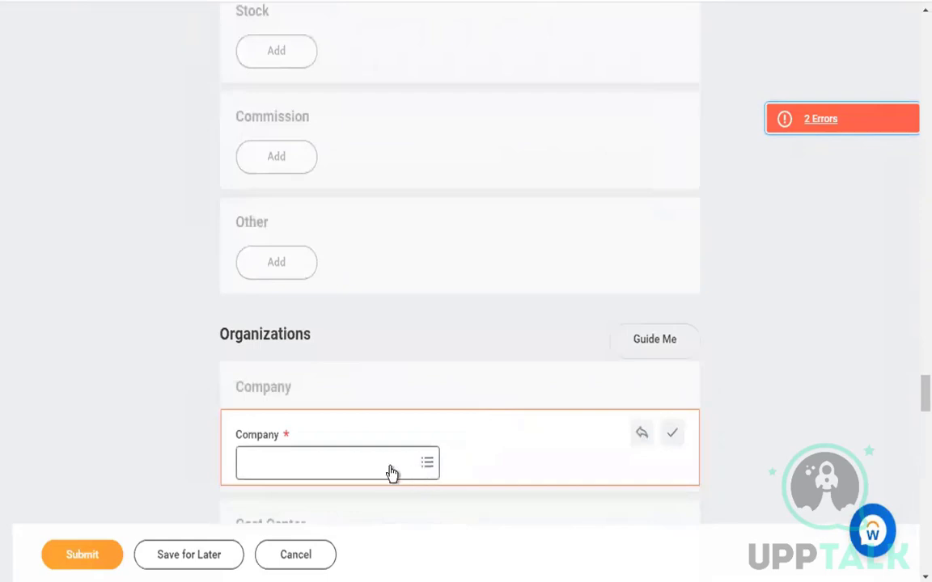
# Start a new gift from the Company field's Create > Create Gift option
pyautogui.click(389, 465)
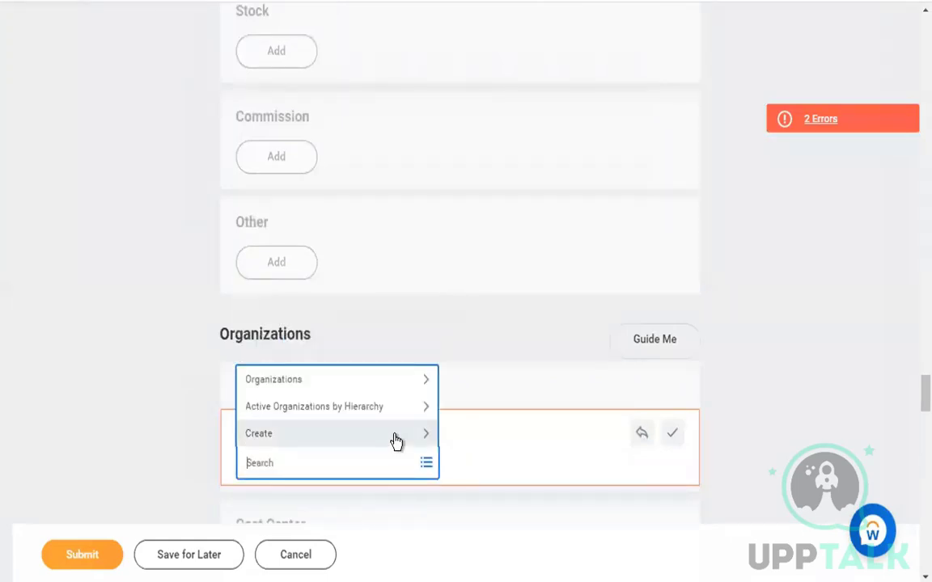
pyautogui.click(394, 437)
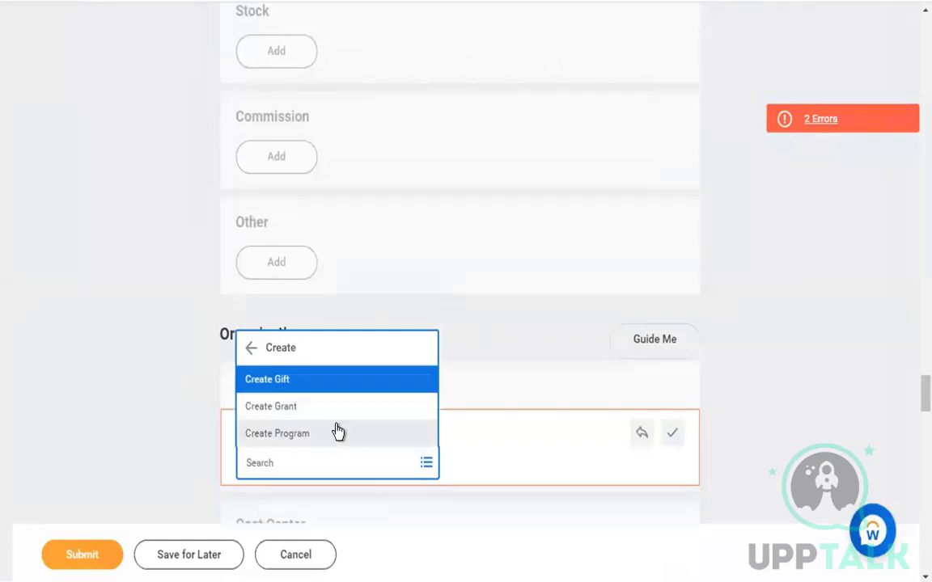
pyautogui.click(347, 389)
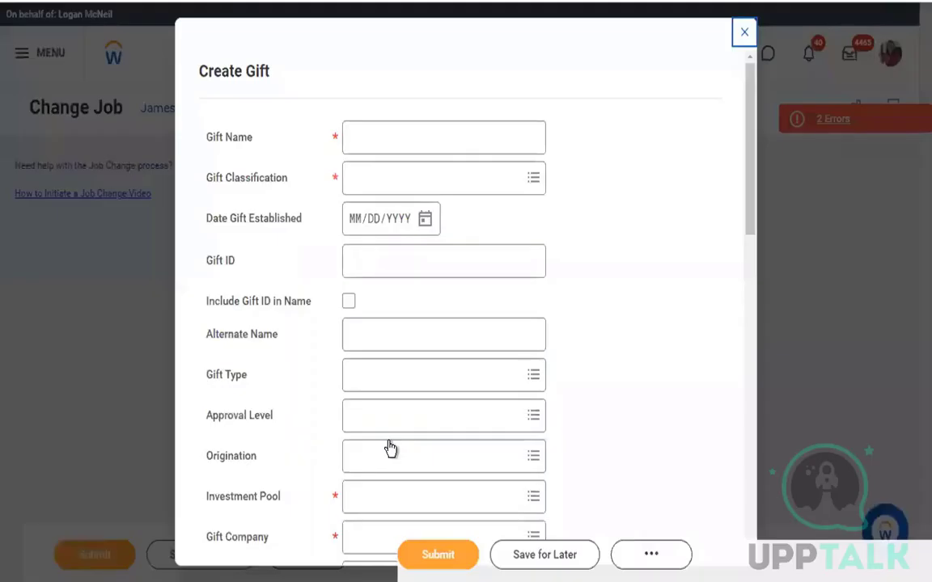
# Set the new gift's classification to Non-Pooled Investment
pyautogui.click(465, 135)
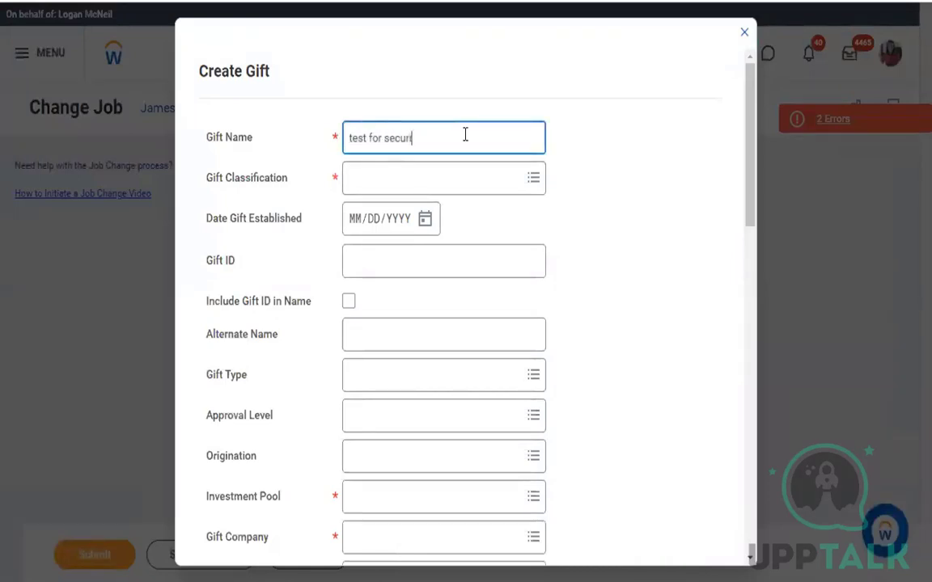
pyautogui.click(530, 181)
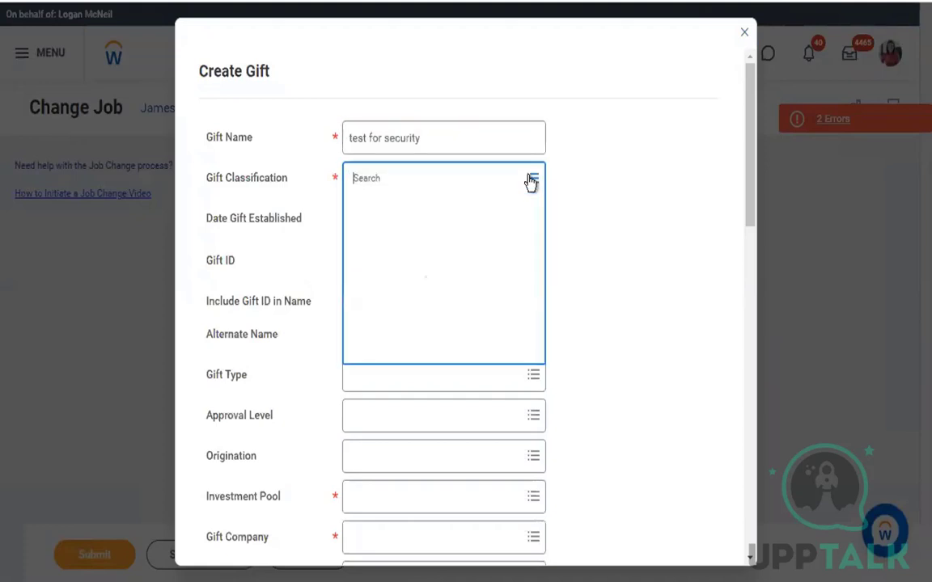
pyautogui.click(472, 210)
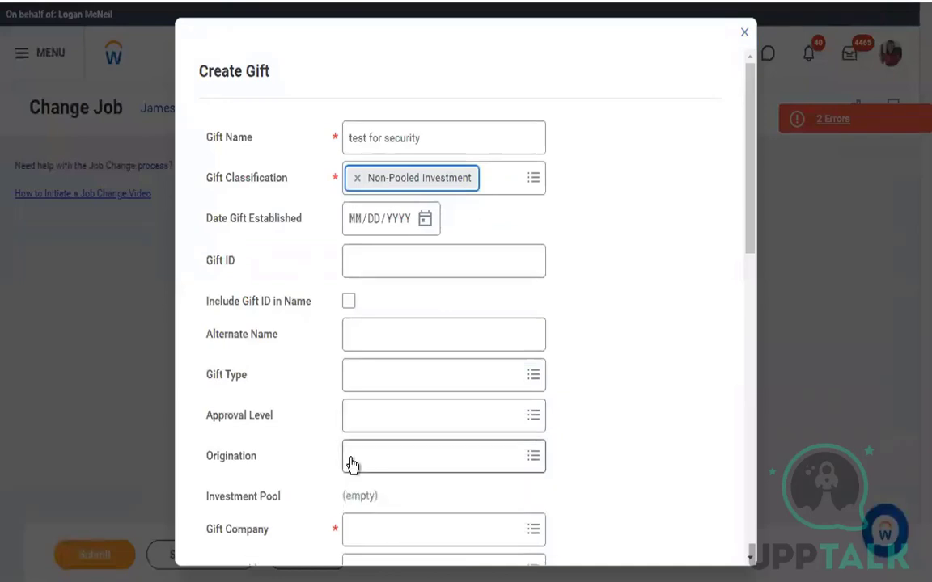
pyautogui.scroll(-6, 351, 465)
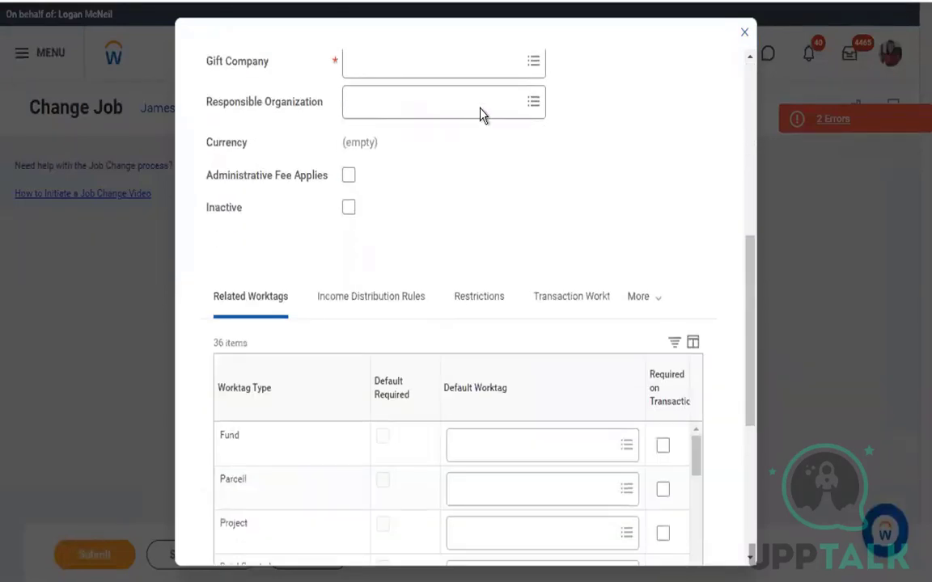
# Set the gift's Gift Company to Flexgun Inc. and submit the gift
pyautogui.click(493, 57)
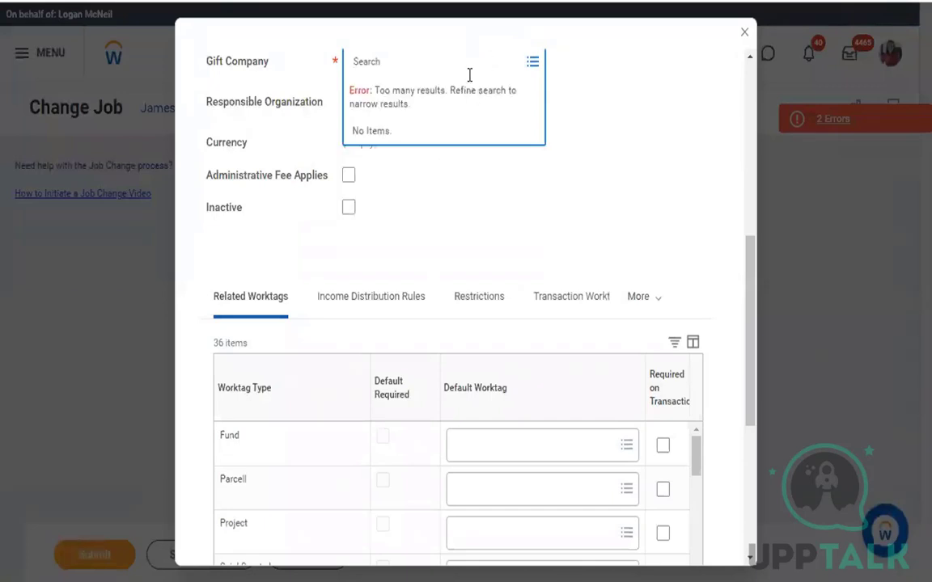
pyautogui.write('gift')
pyautogui.press('Return')
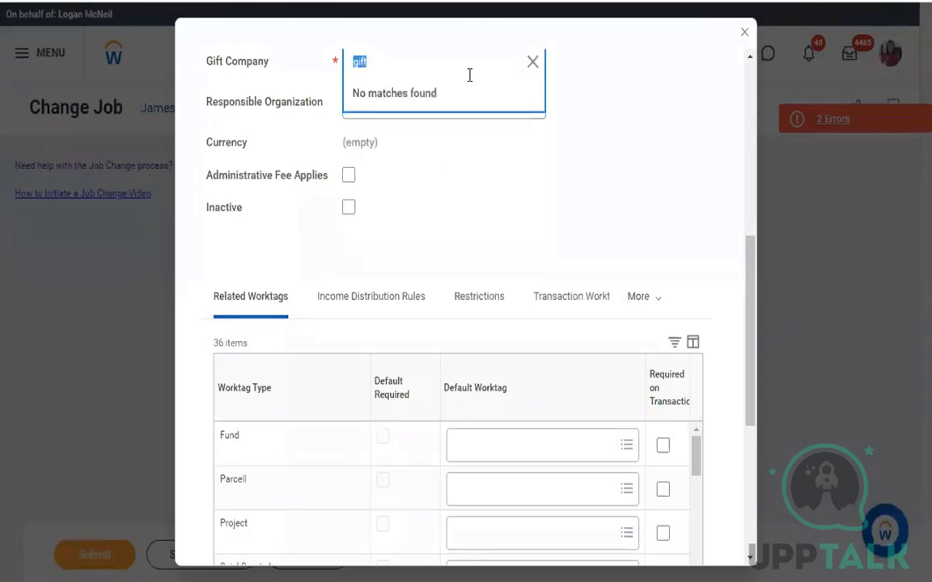
pyautogui.click(532, 63)
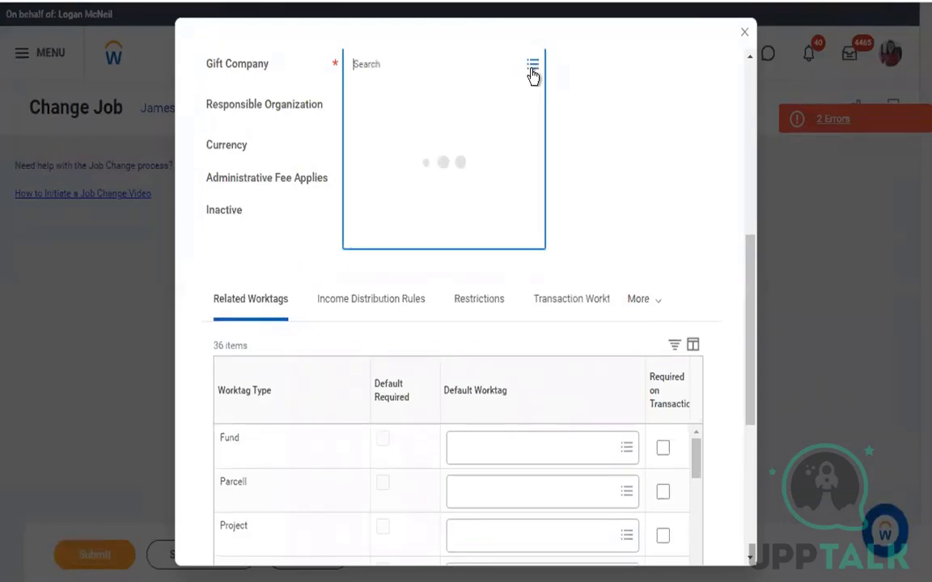
pyautogui.write('flex')
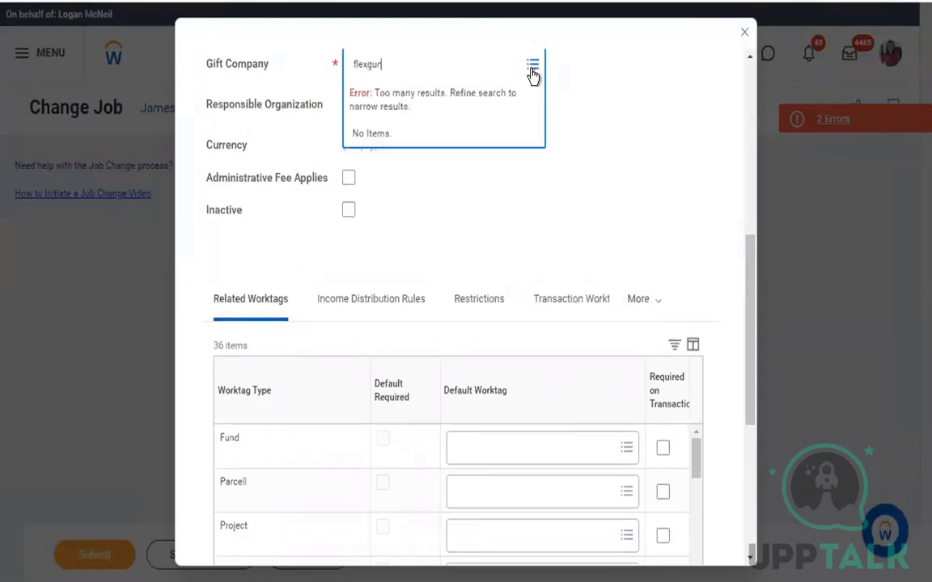
pyautogui.write('gun')
pyautogui.press('Return')
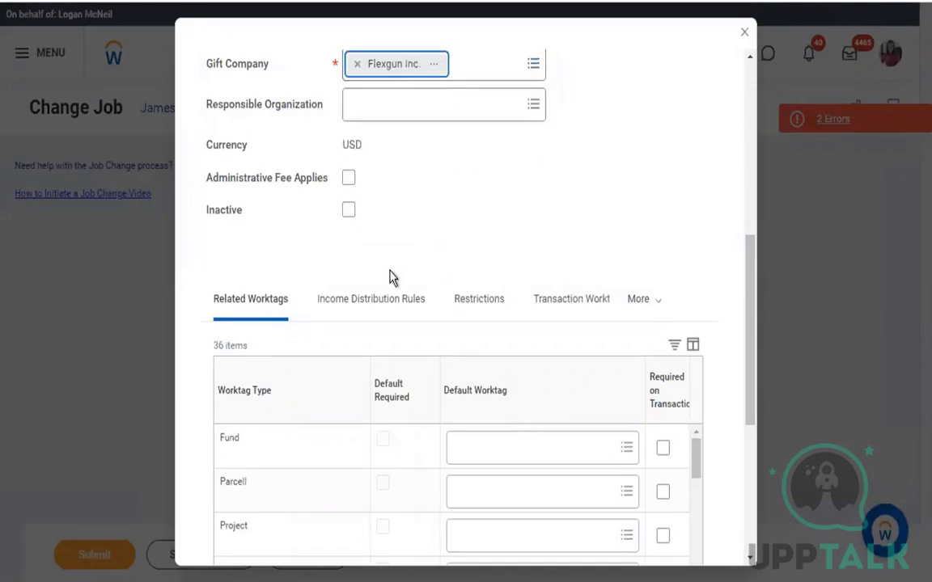
pyautogui.scroll(-5, 389, 277)
pyautogui.click(238, 534)
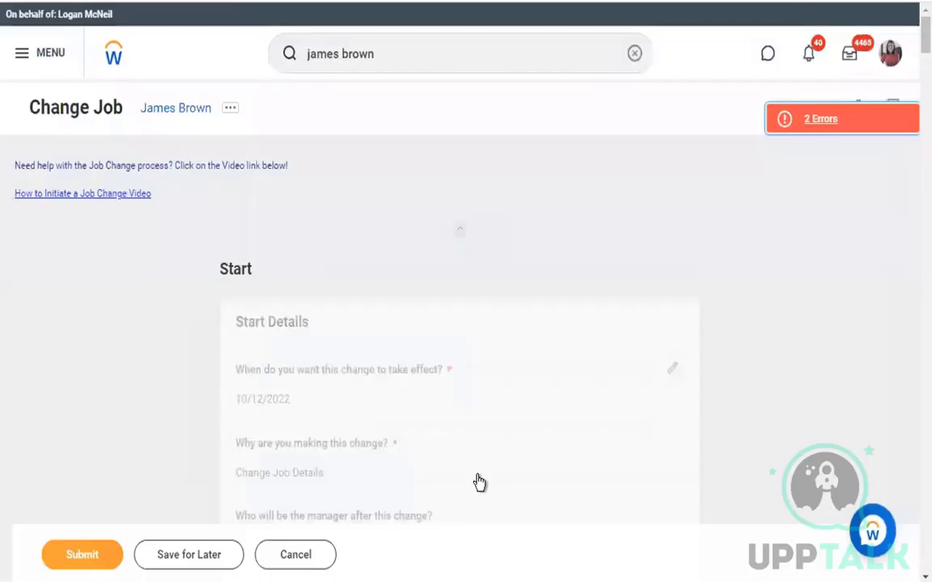
# Choose IFB_Production as the required Company in the Organizations section
pyautogui.scroll(-15, 478, 482)
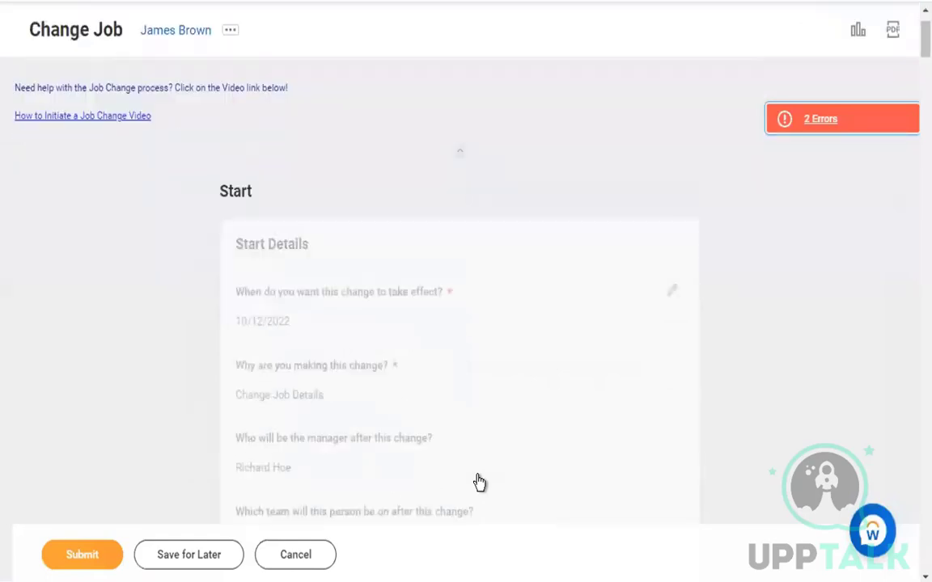
pyautogui.scroll(-20, 478, 483)
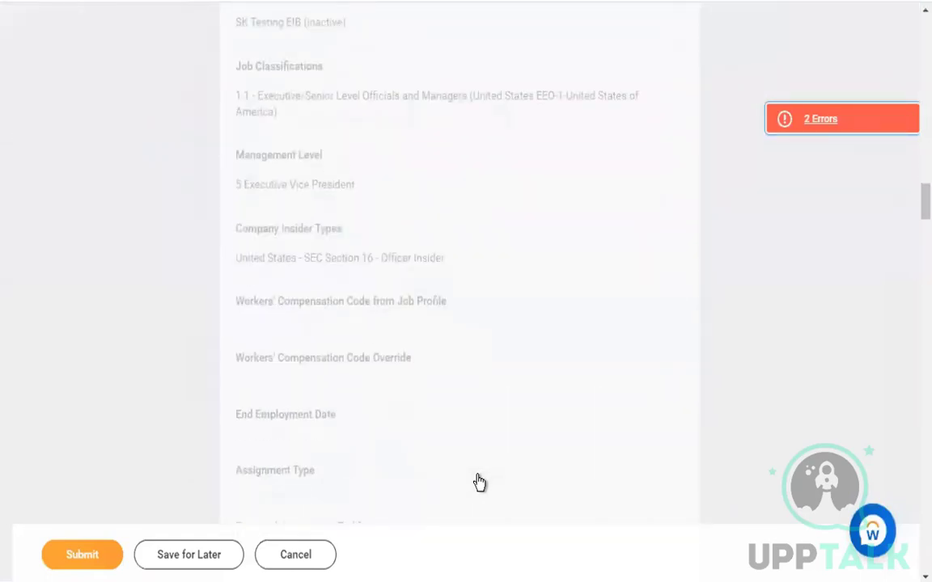
pyautogui.scroll(-20, 479, 483)
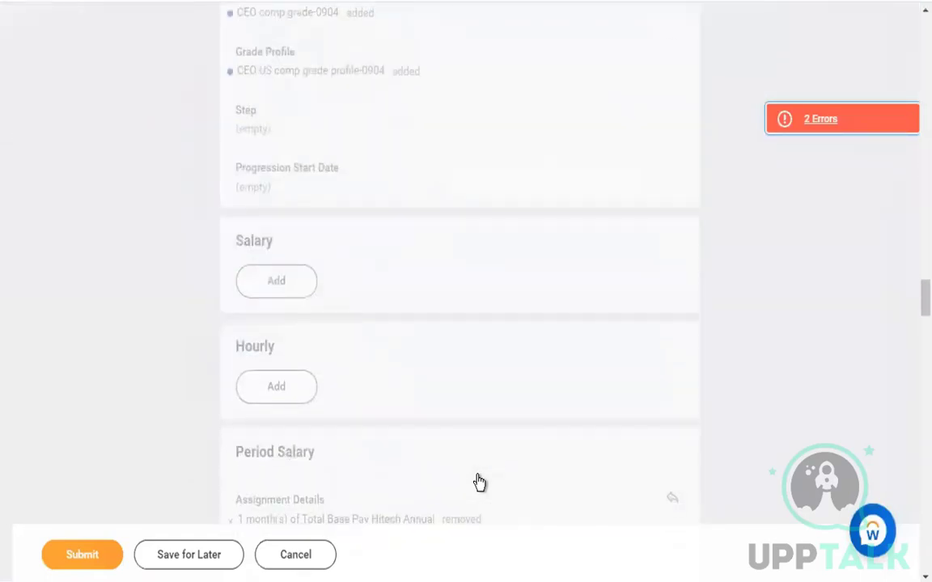
pyautogui.scroll(-10, 478, 483)
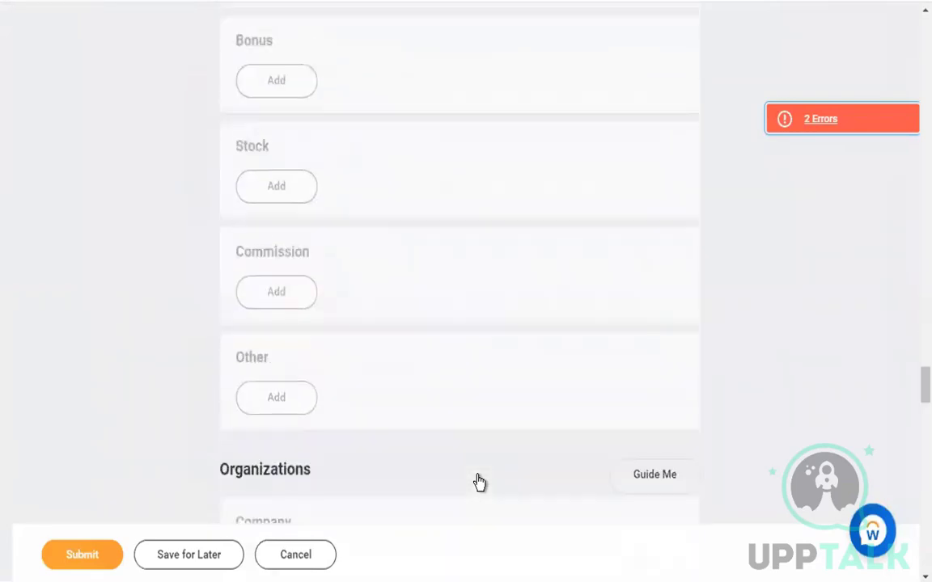
pyautogui.click(376, 89)
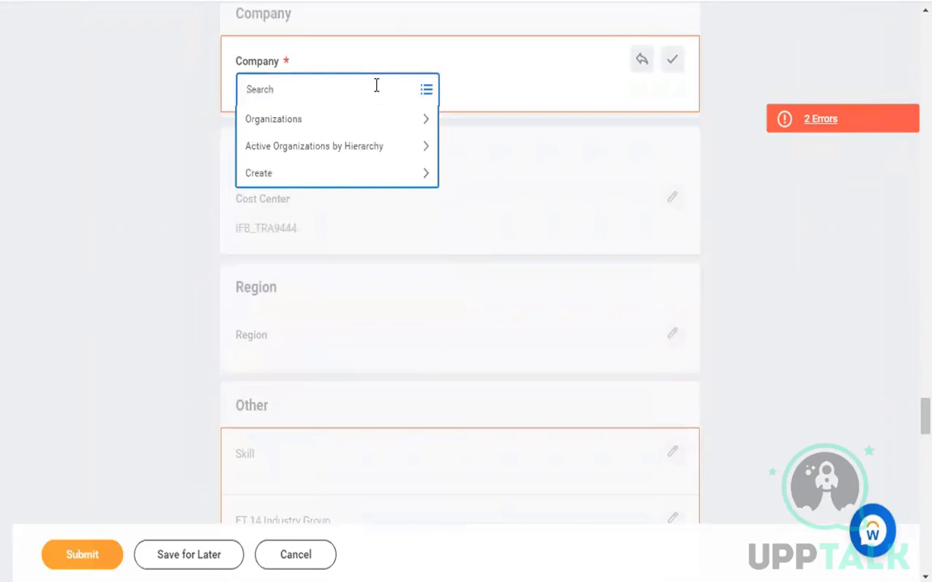
pyautogui.write('security')
pyautogui.press('Return')
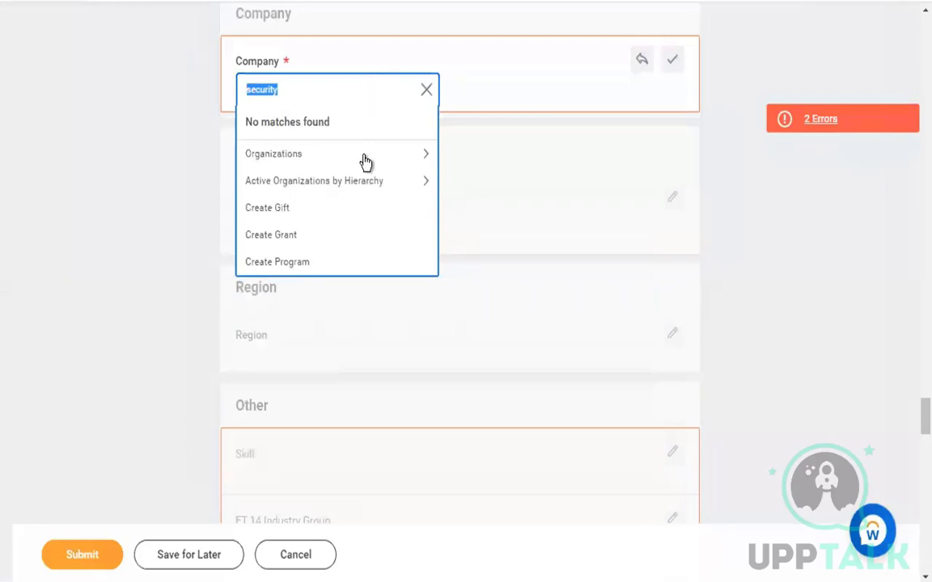
pyautogui.click(364, 158)
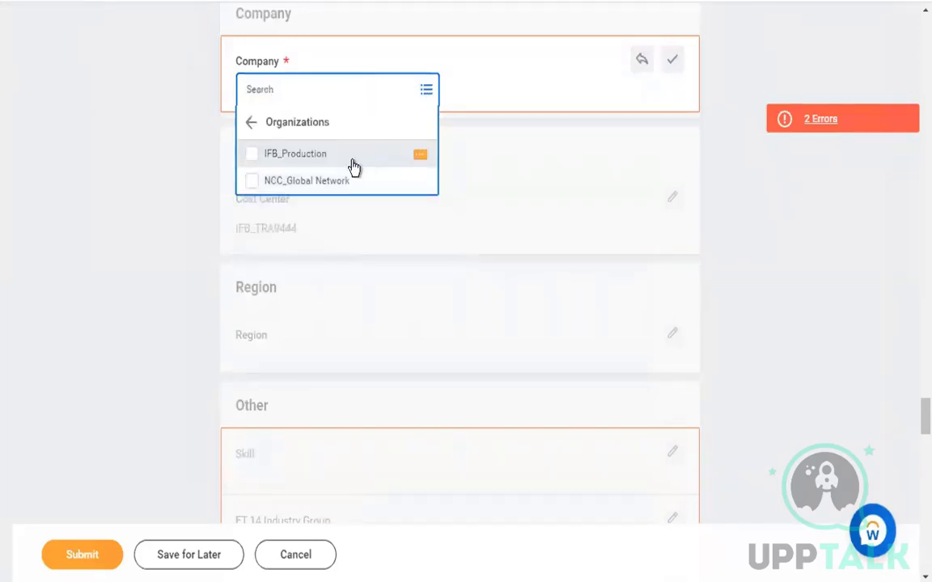
pyautogui.click(340, 162)
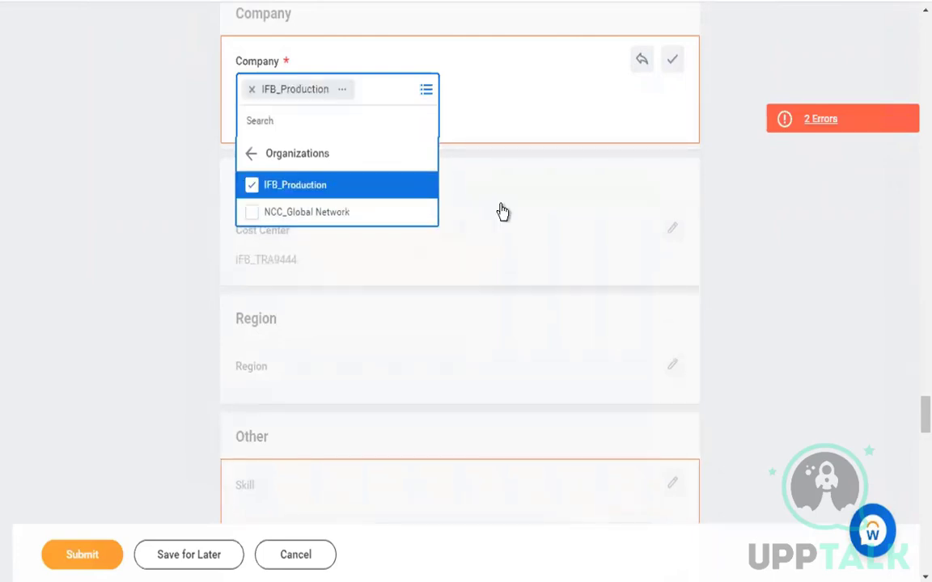
pyautogui.click(458, 283)
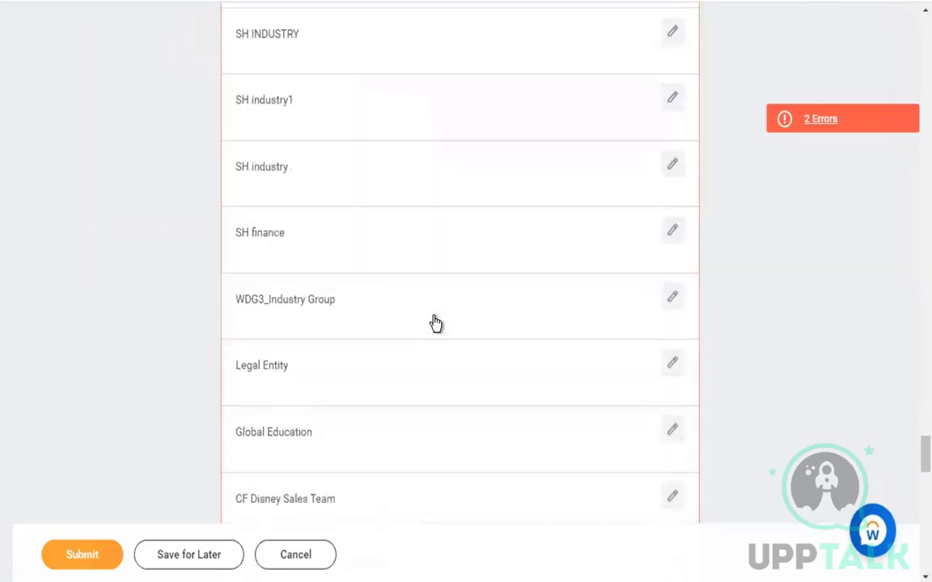
# Assign 011 FORD INC to the 011 FORD INC organization entry and resubmit the job change
pyautogui.scroll(-7, 435, 323)
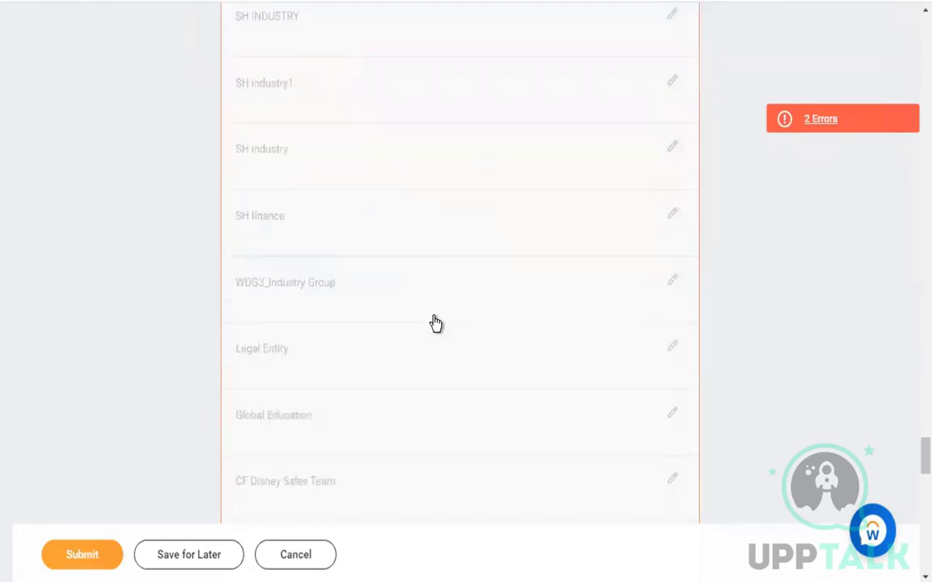
pyautogui.scroll(-5, 435, 324)
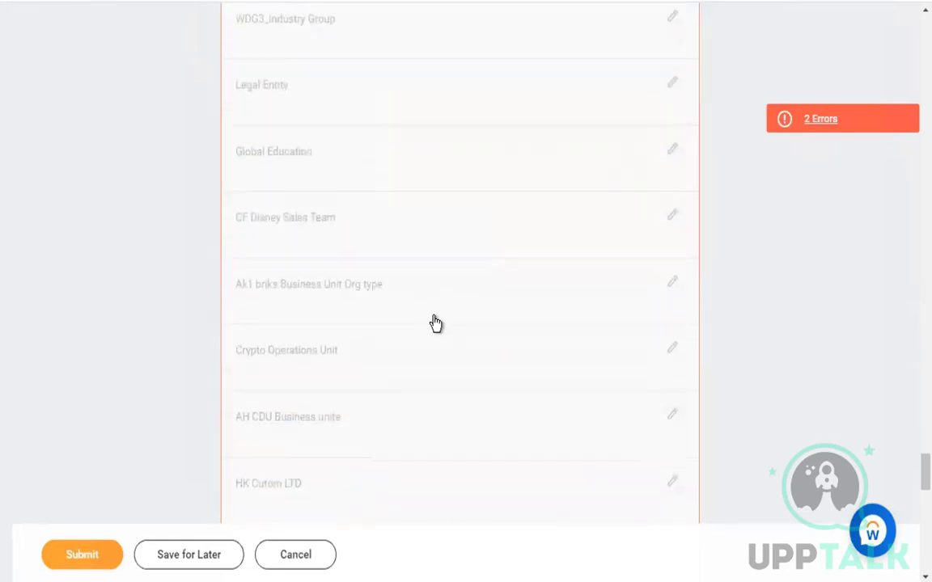
pyautogui.scroll(-2, 435, 323)
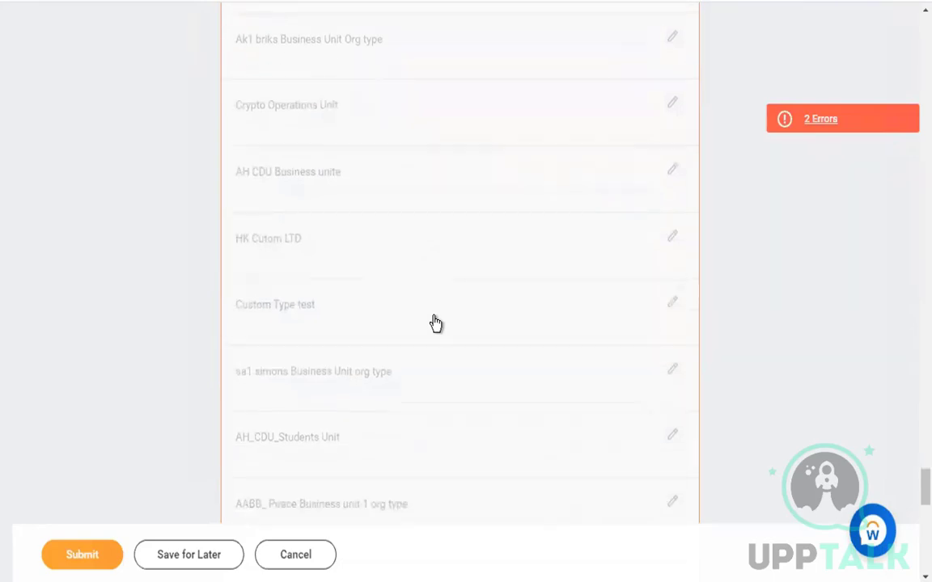
pyautogui.scroll(-8, 435, 324)
pyautogui.scroll(-4, 435, 324)
pyautogui.scroll(-2, 435, 324)
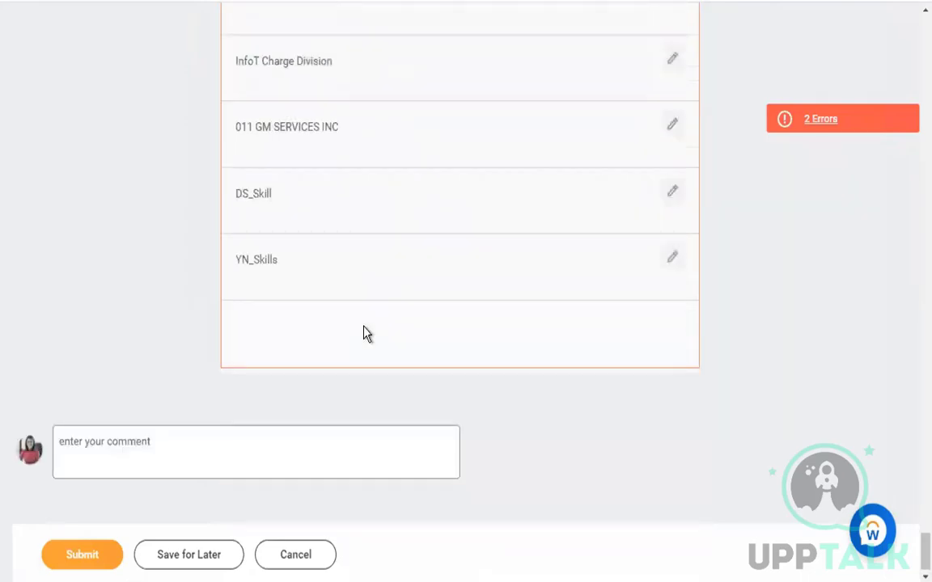
pyautogui.click(396, 356)
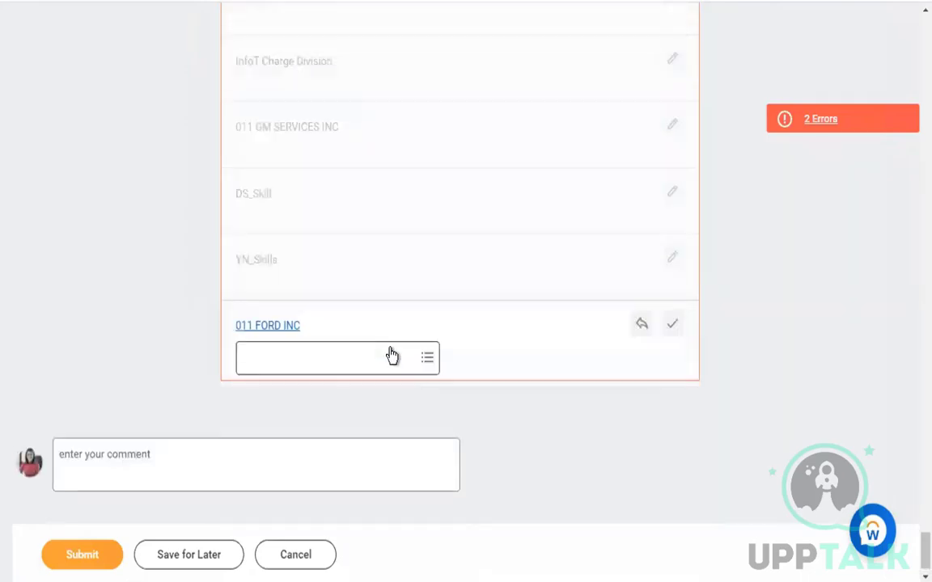
pyautogui.click(376, 357)
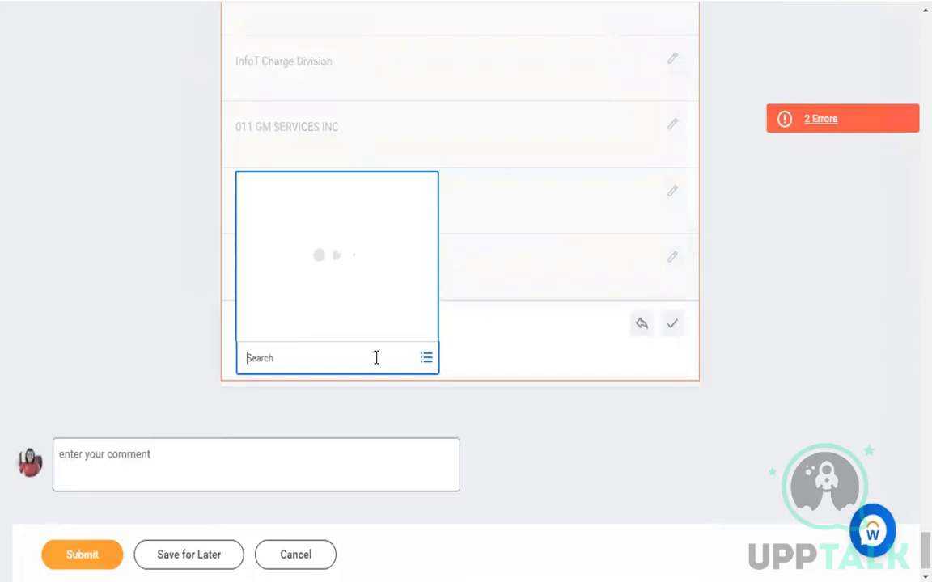
pyautogui.click(386, 311)
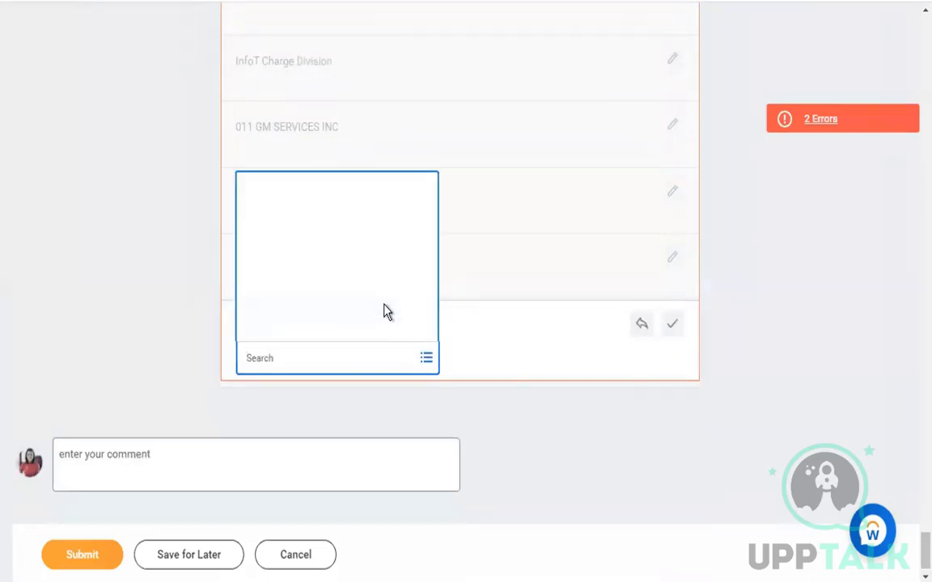
pyautogui.click(360, 340)
pyautogui.click(137, 406)
pyautogui.click(95, 556)
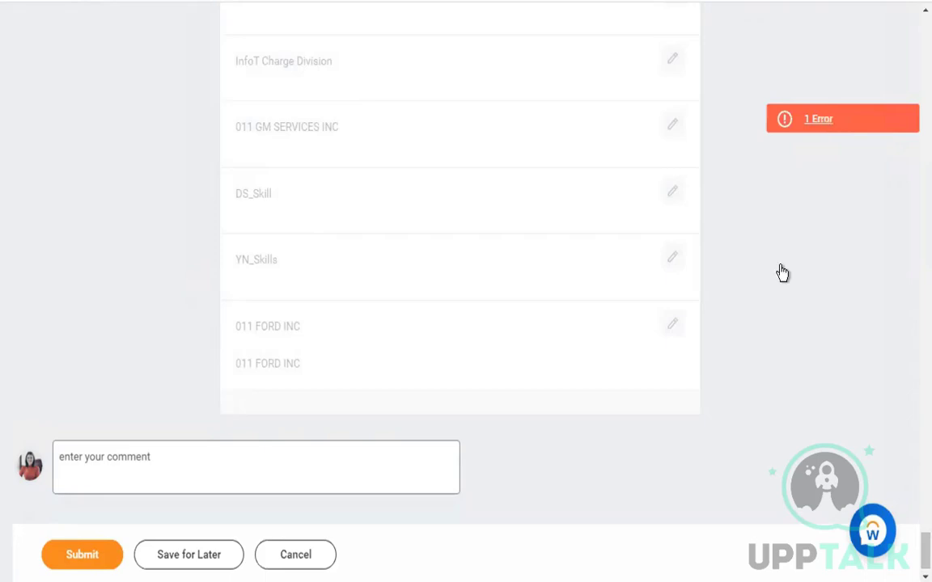
pyautogui.click(825, 123)
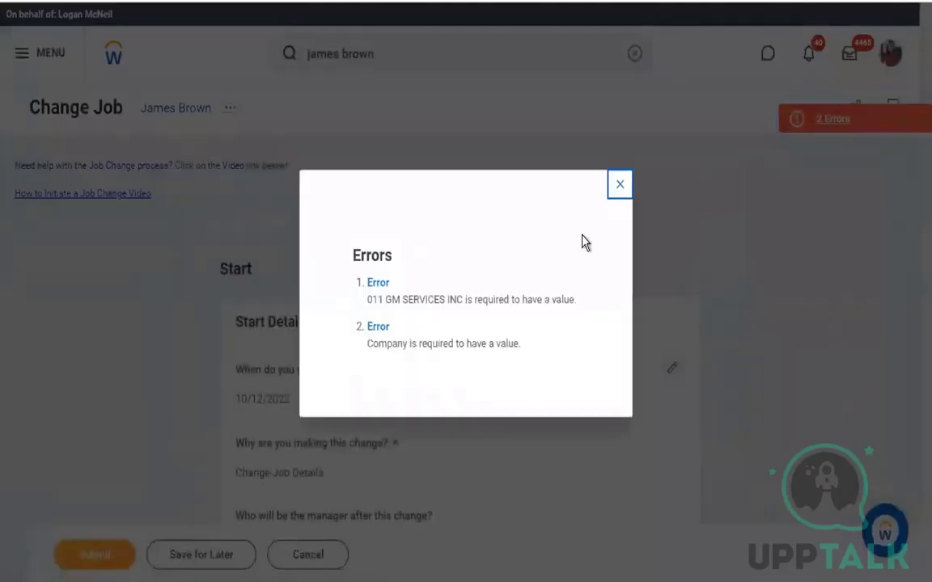
pyautogui.click(620, 185)
pyautogui.scroll(-6, 557, 197)
pyautogui.scroll(-20, 557, 197)
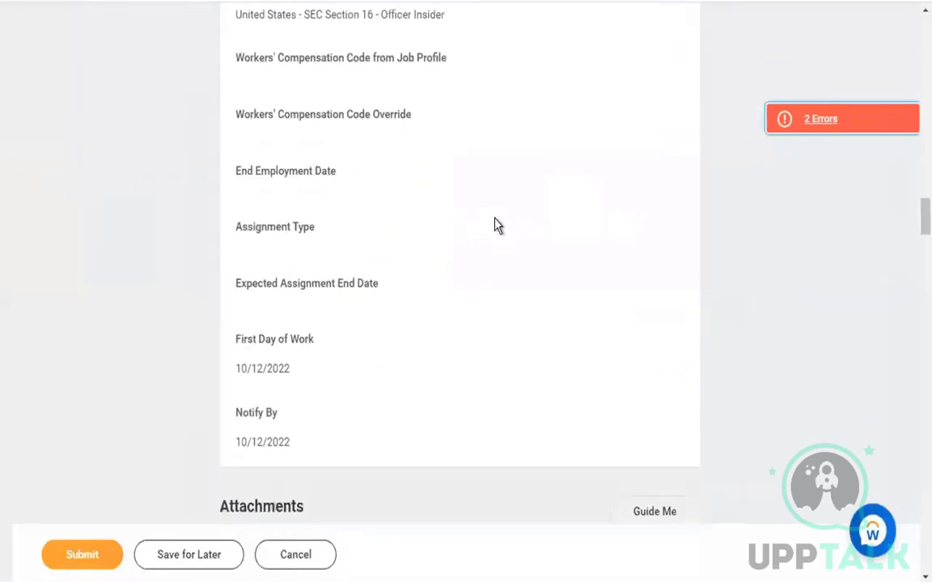
pyautogui.scroll(-20, 497, 226)
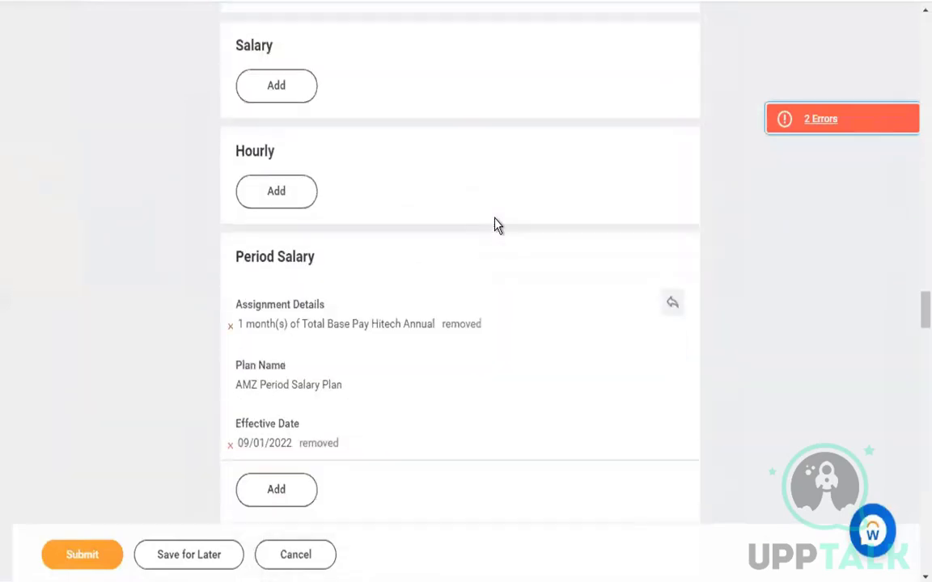
pyautogui.scroll(-8, 497, 226)
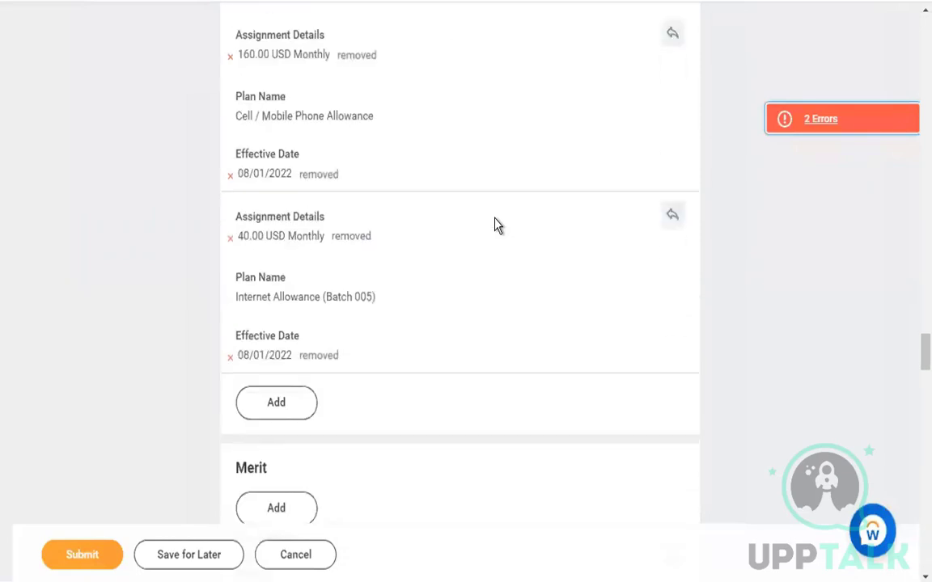
# Change the Company to NCC_Global Network and save the value
pyautogui.scroll(-10, 497, 226)
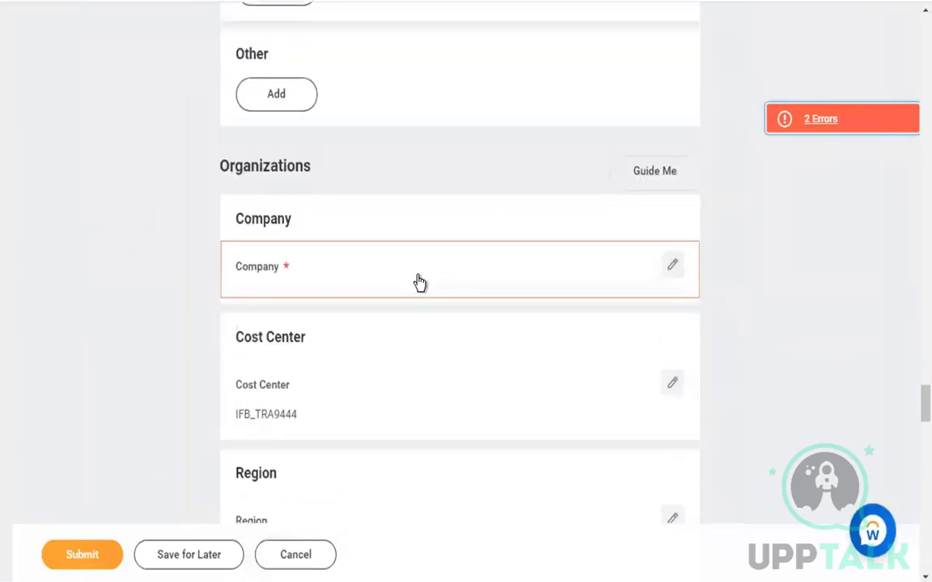
pyautogui.click(420, 281)
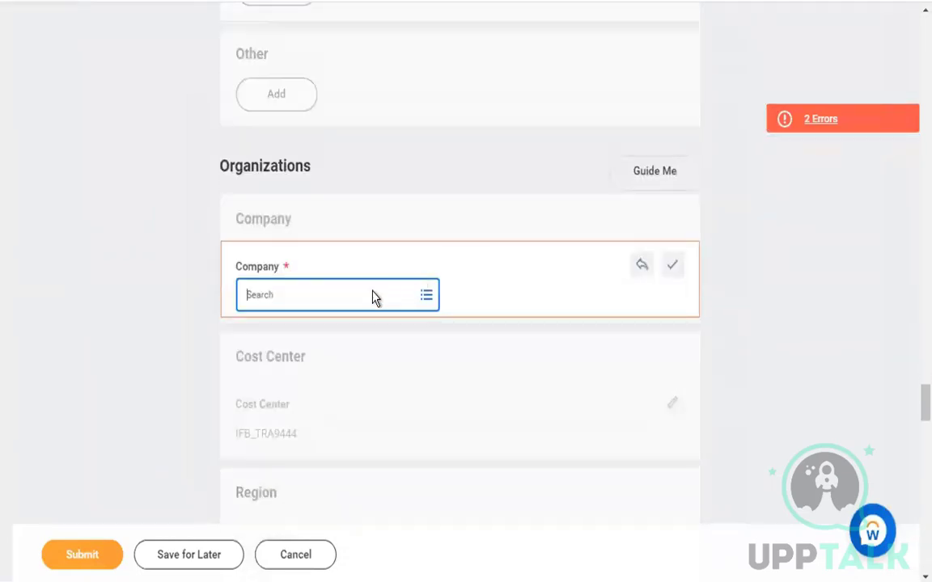
pyautogui.click(374, 291)
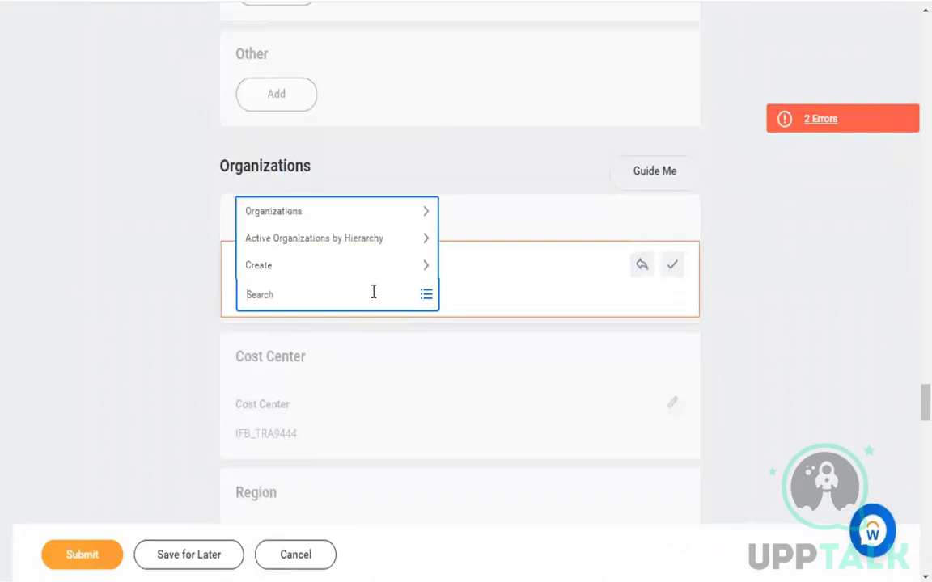
pyautogui.click(364, 213)
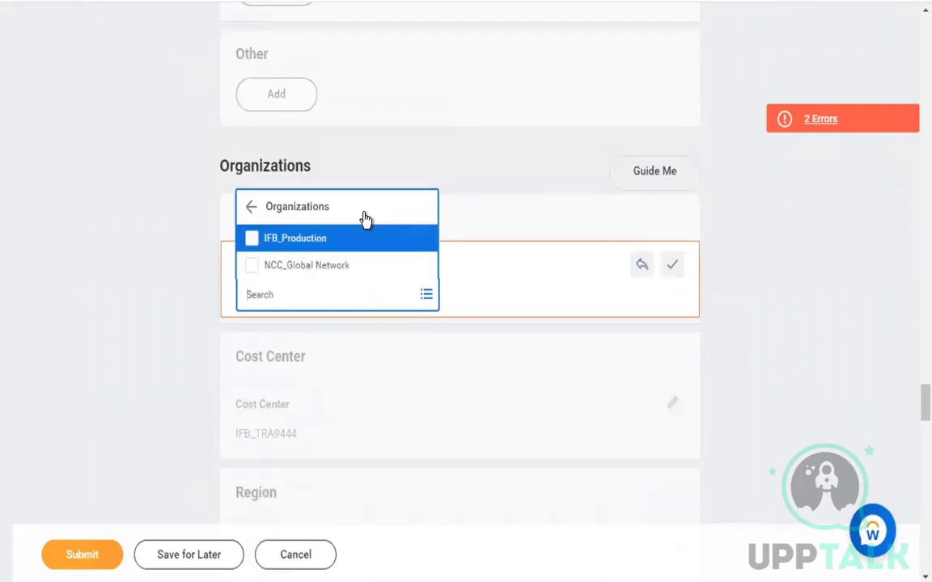
pyautogui.click(328, 265)
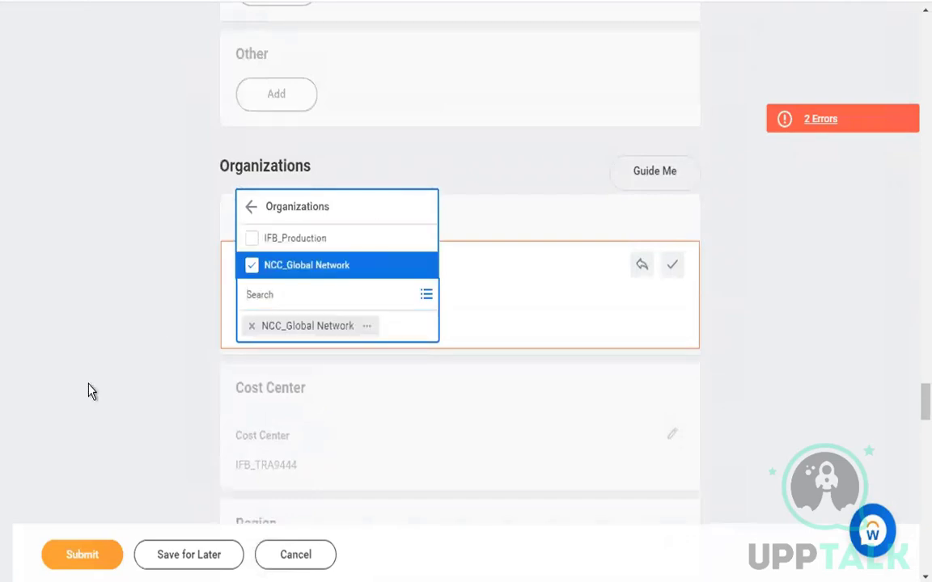
pyautogui.click(113, 378)
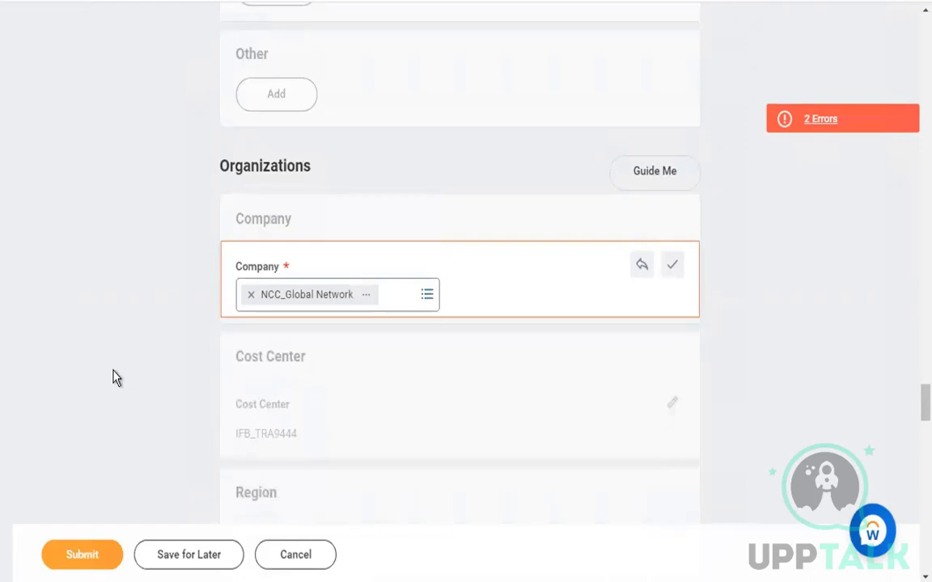
pyautogui.click(113, 378)
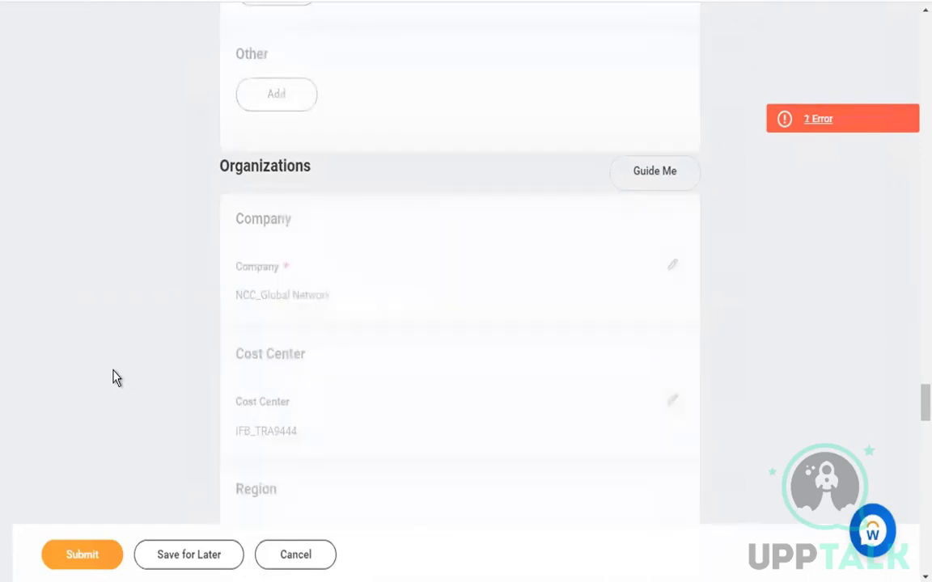
# Read the single remaining form error and dismiss its details
pyautogui.scroll(-5, 113, 378)
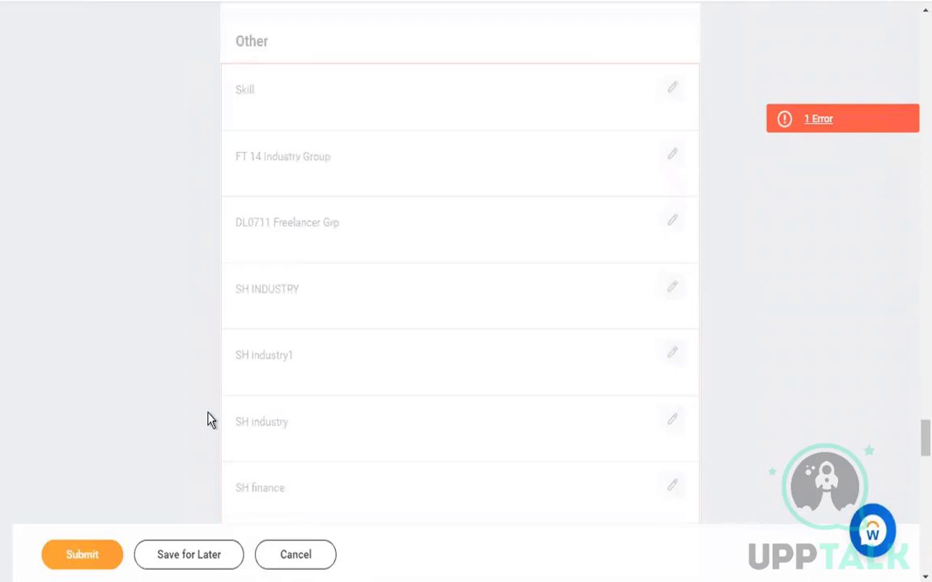
pyautogui.scroll(-3, 208, 420)
pyautogui.scroll(-5, 208, 420)
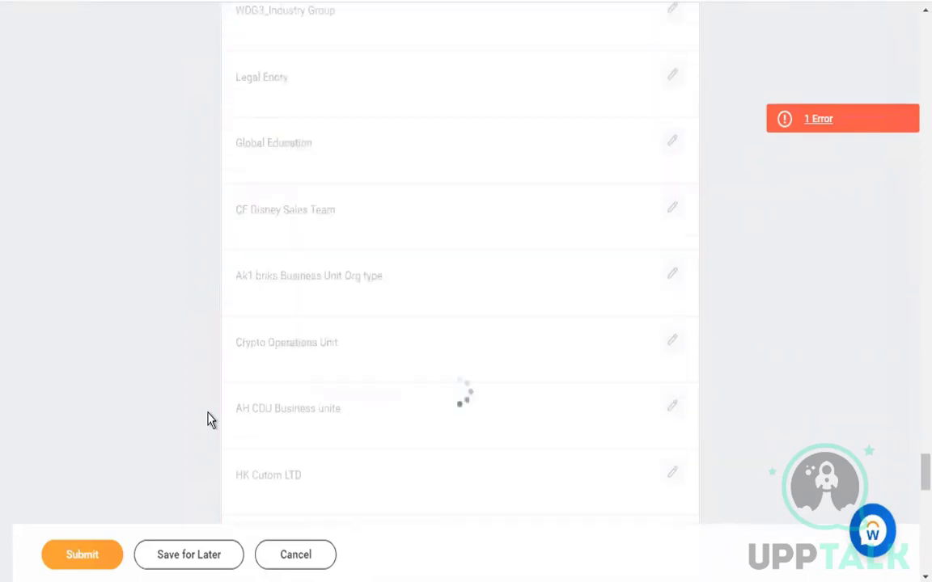
pyautogui.scroll(-3, 208, 420)
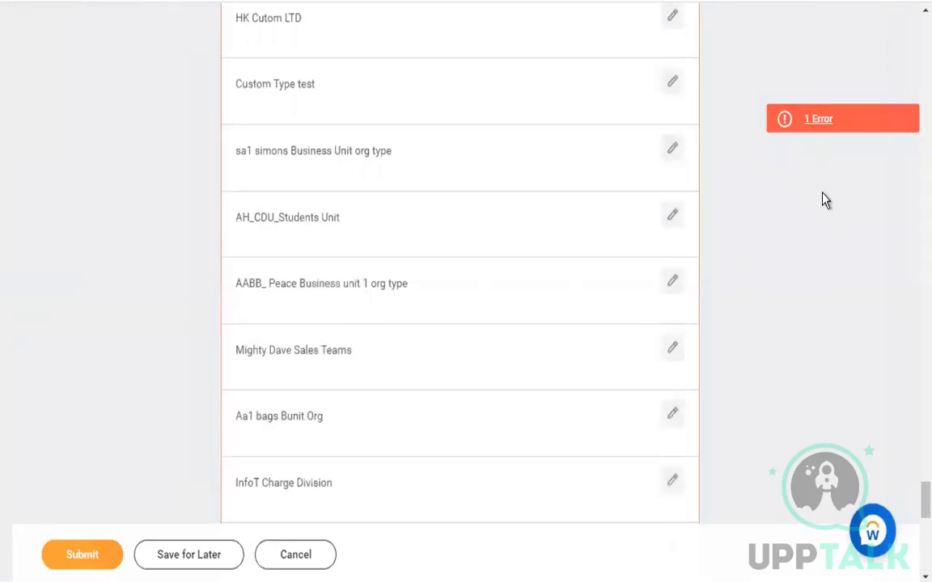
pyautogui.click(839, 128)
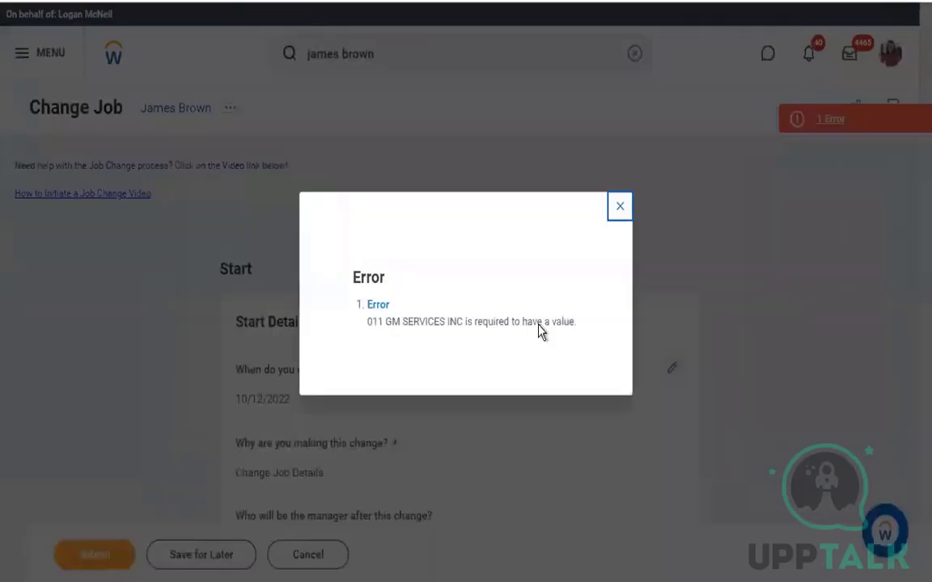
pyautogui.click(618, 209)
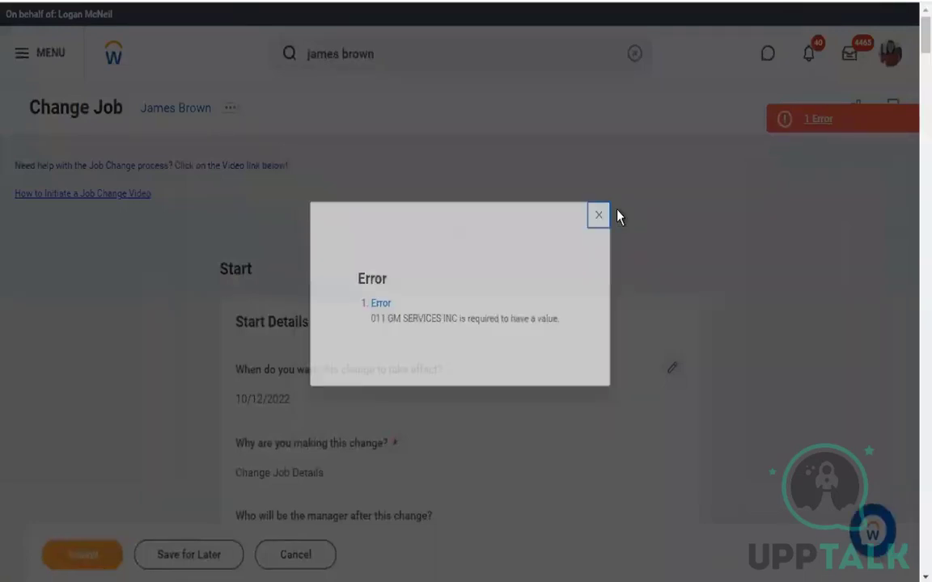
# Locate the empty 011 GM SERVICES INC field in the Organizations Other list
pyautogui.scroll(-15, 119, 474)
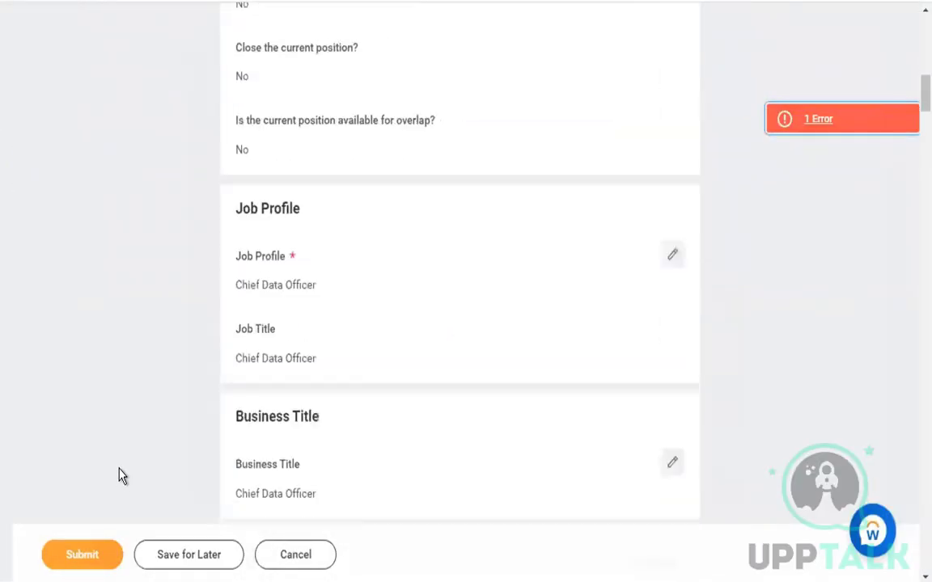
pyautogui.scroll(-20, 119, 476)
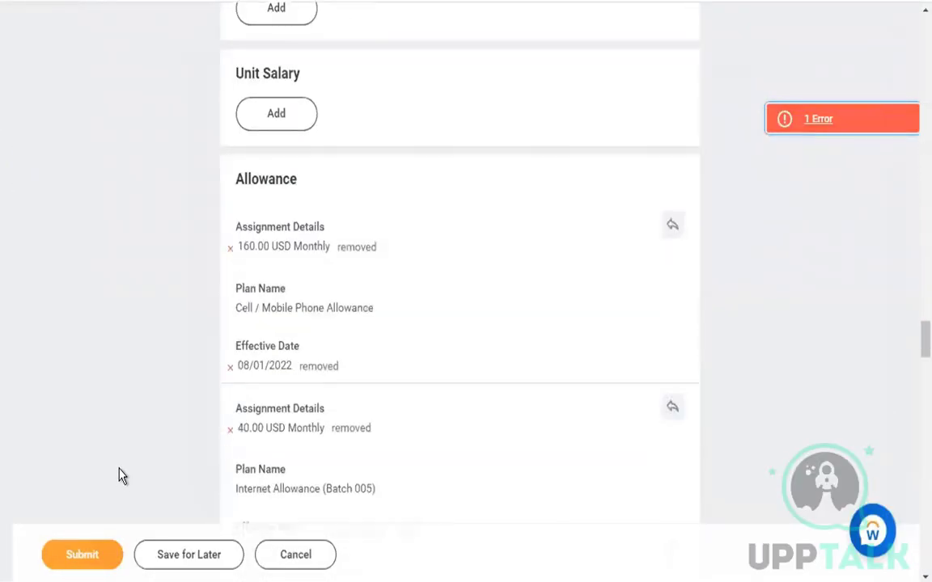
pyautogui.scroll(-15, 119, 476)
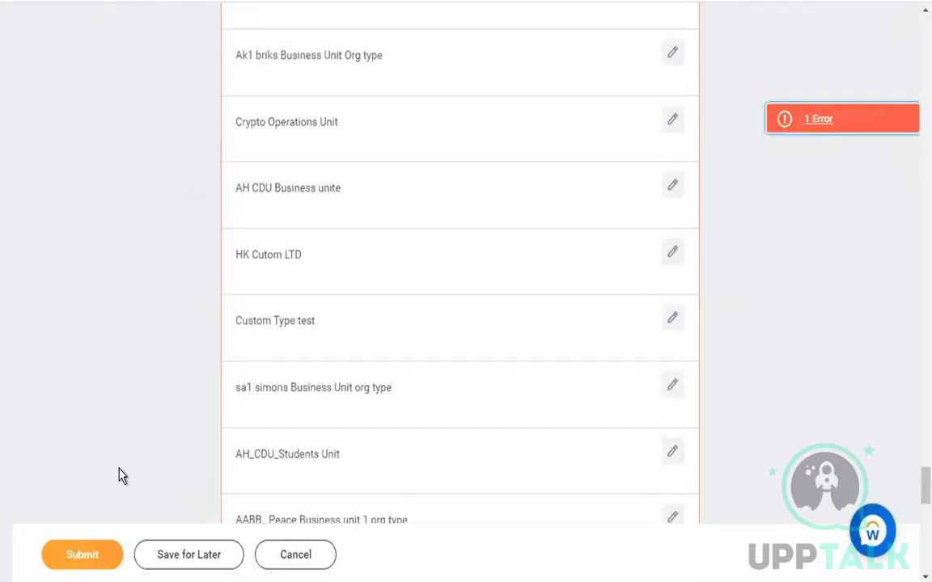
pyautogui.scroll(1, 119, 477)
pyautogui.scroll(5, 119, 476)
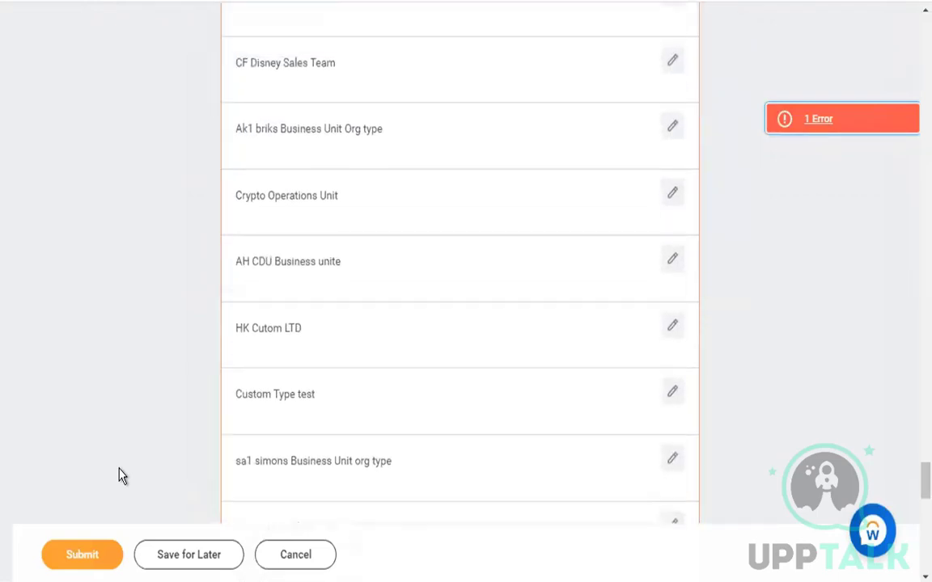
pyautogui.scroll(4, 119, 476)
pyautogui.scroll(-15, 119, 476)
pyautogui.scroll(-6, 118, 477)
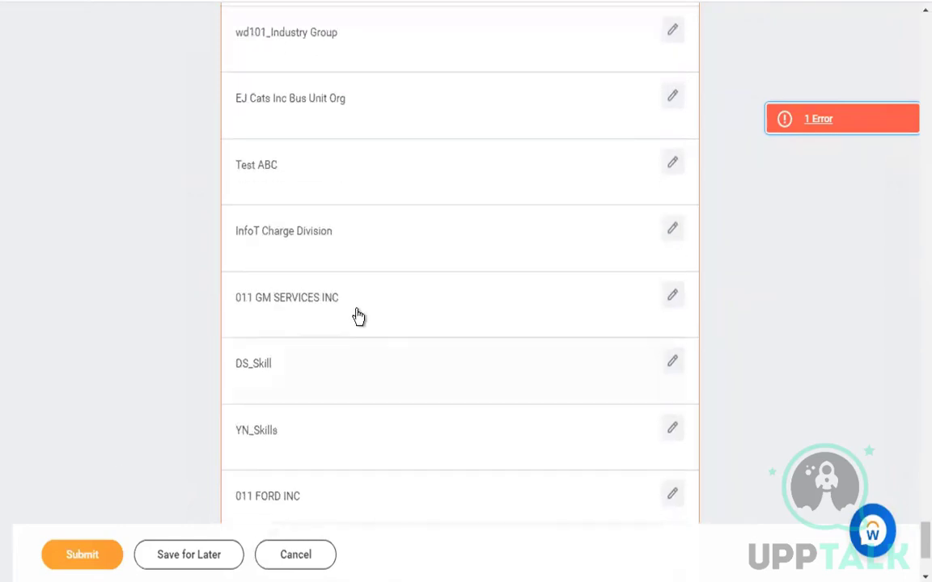
# Fill the 011 GM SERVICES INC organization field with GM SERVICES
pyautogui.click(358, 315)
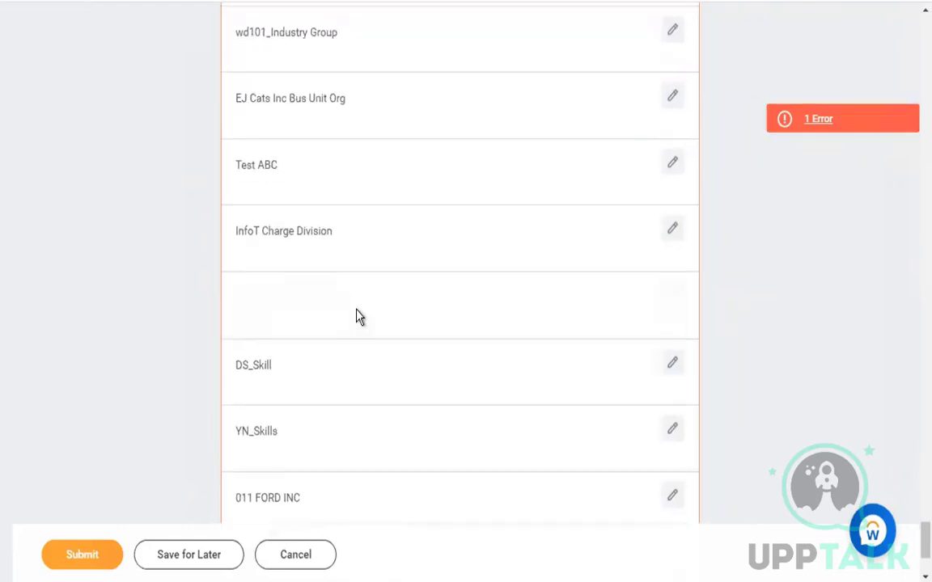
pyautogui.click(380, 330)
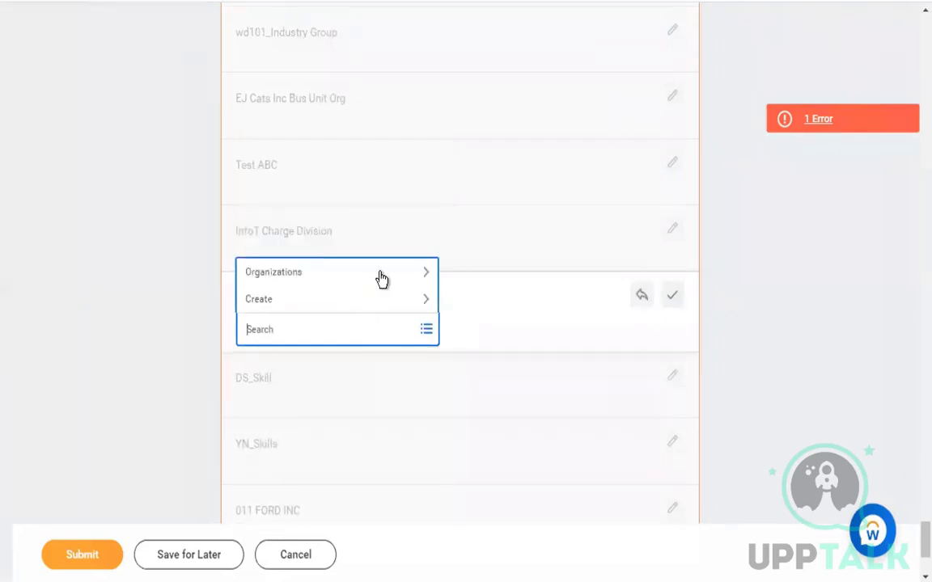
pyautogui.click(383, 275)
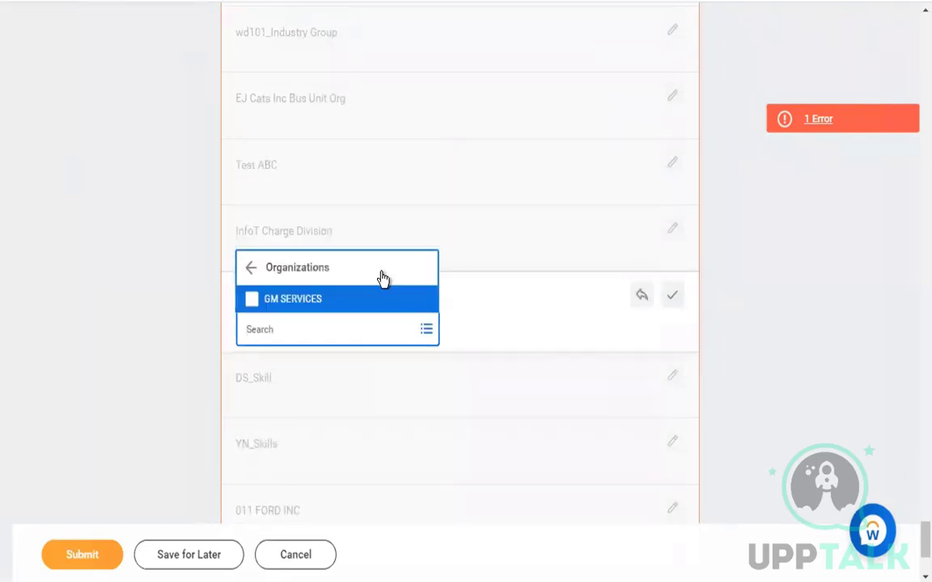
pyautogui.click(341, 301)
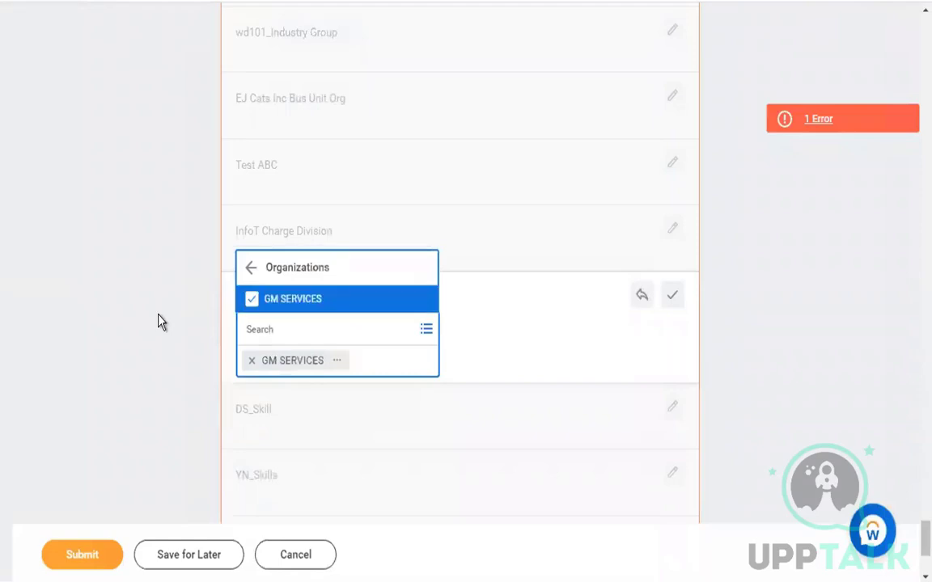
pyautogui.click(160, 322)
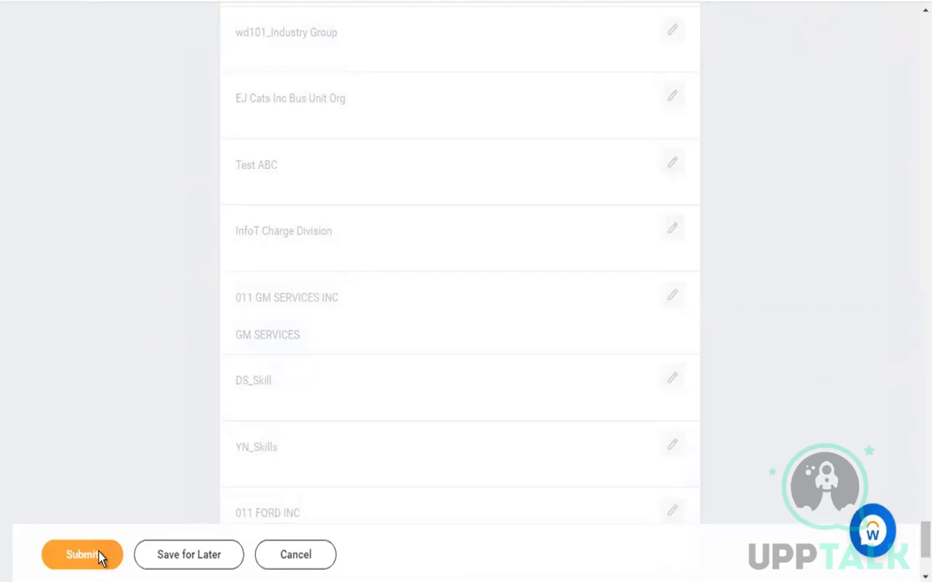
# Submit the job change and close the submission confirmation
pyautogui.click(99, 556)
pyautogui.click(91, 555)
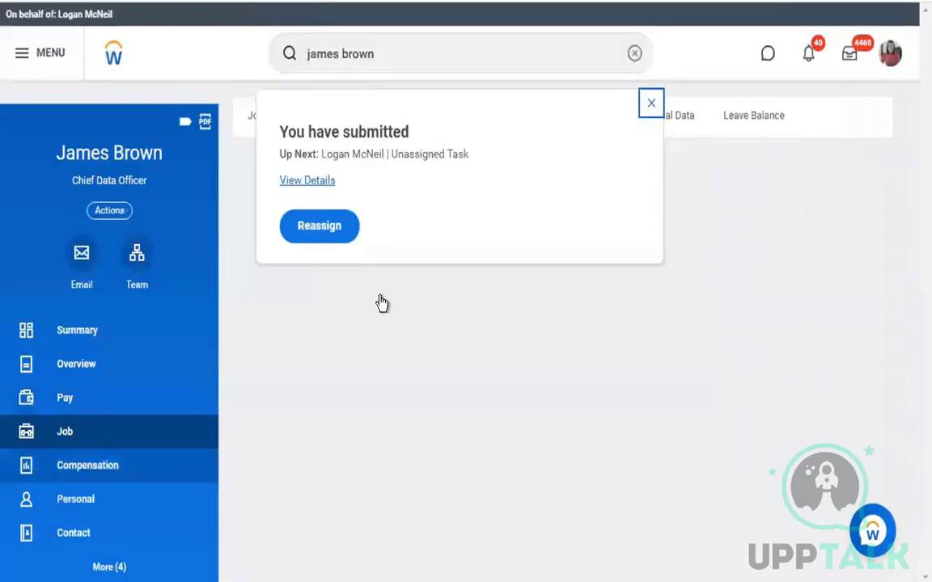
pyautogui.click(652, 105)
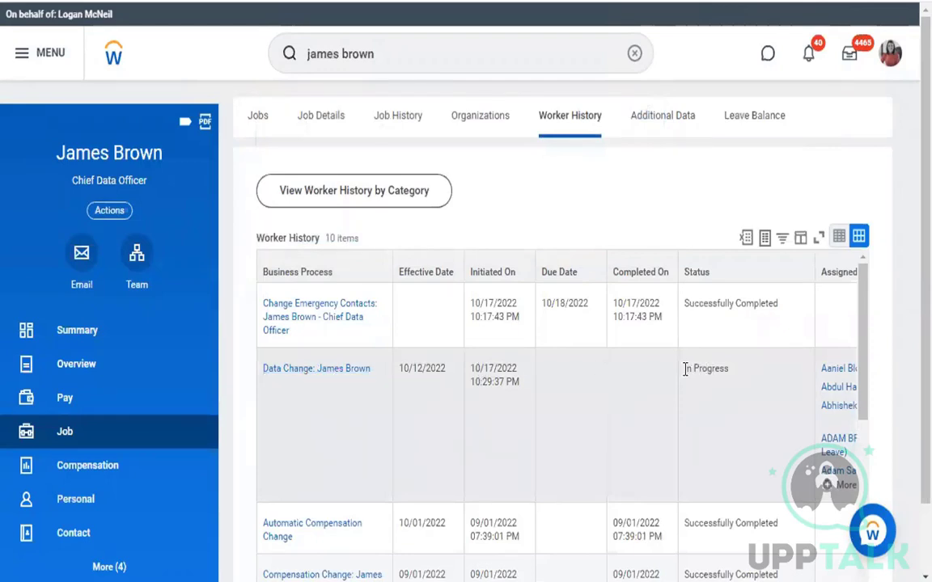
pyautogui.moveTo(685, 372); pyautogui.dragTo(734, 374)
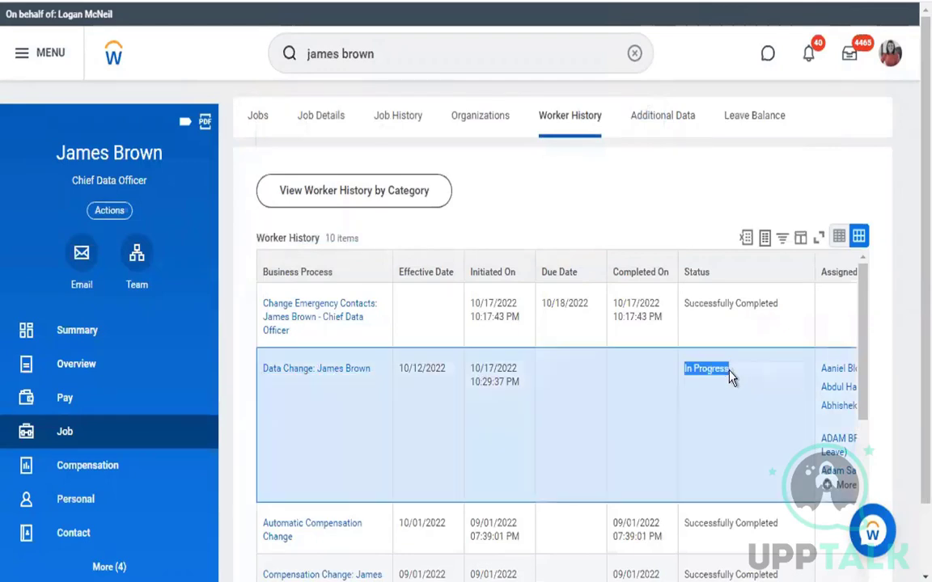
pyautogui.click(314, 455)
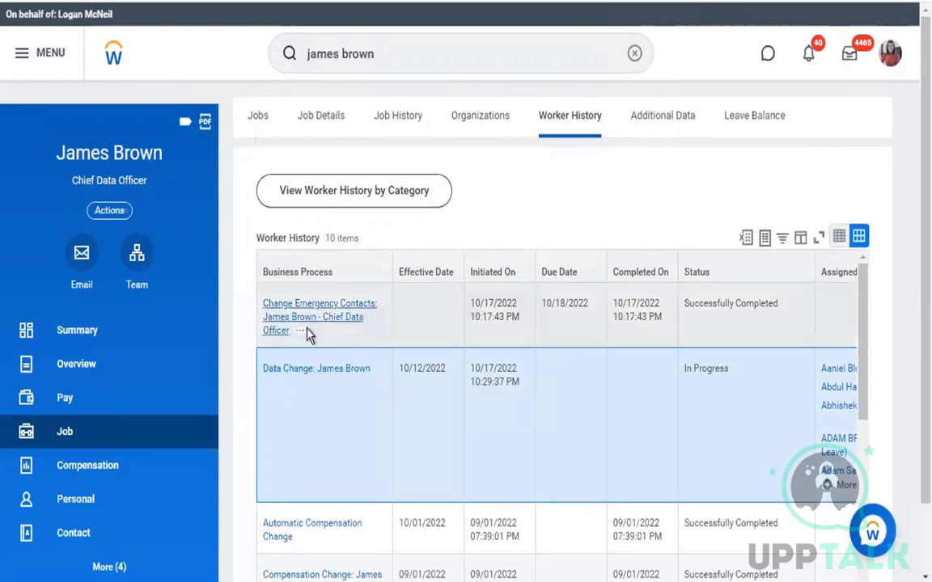
pyautogui.click(303, 335)
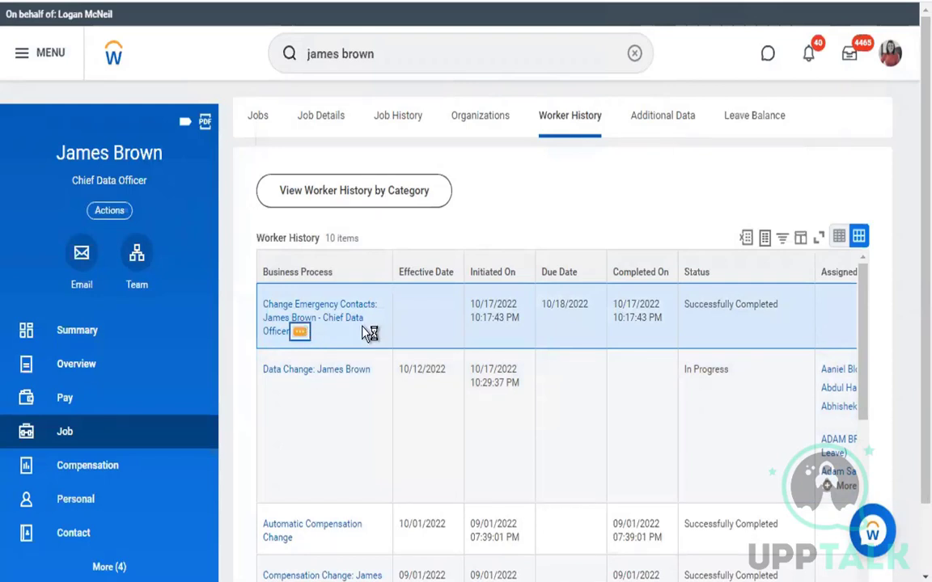
pyautogui.moveTo(426, 185)
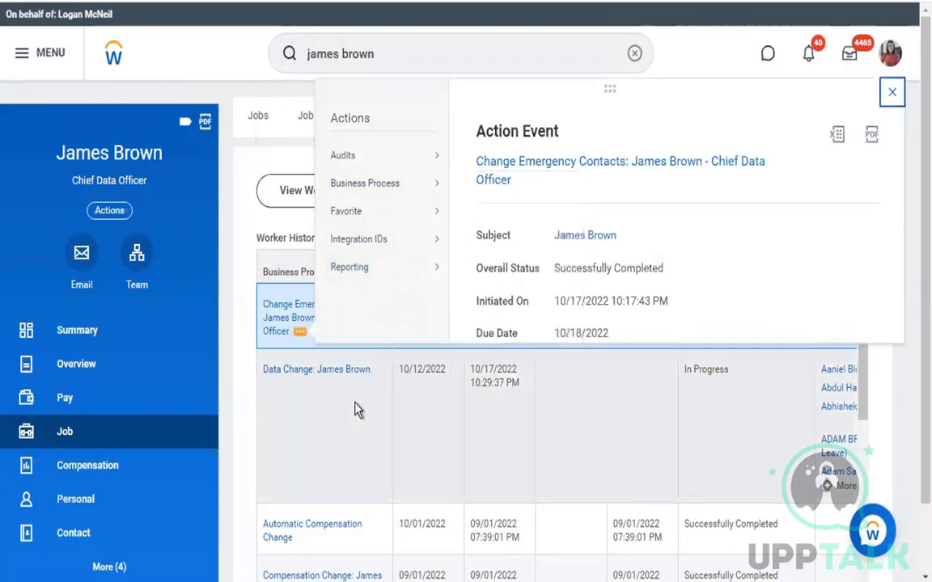
pyautogui.click(353, 410)
pyautogui.scroll(-3, 354, 420)
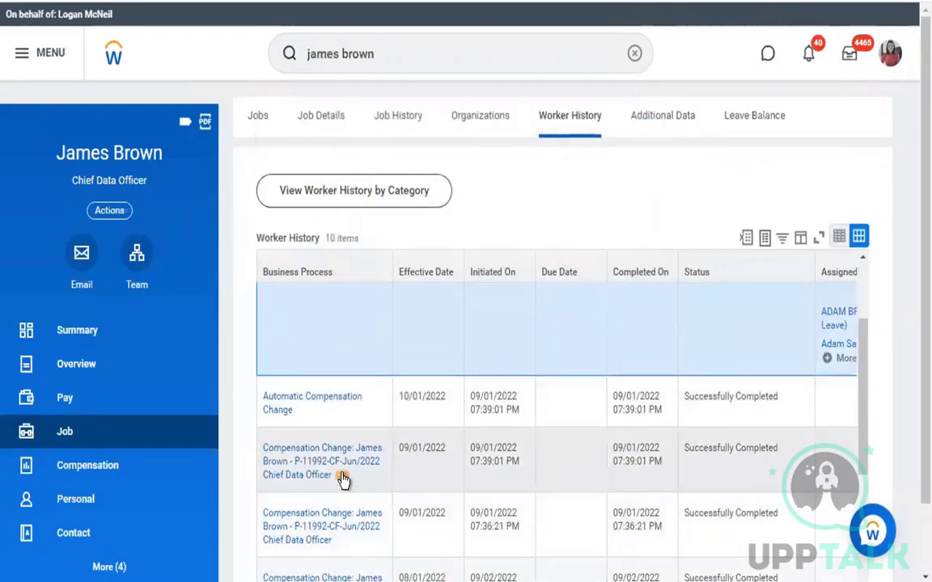
pyautogui.click(343, 478)
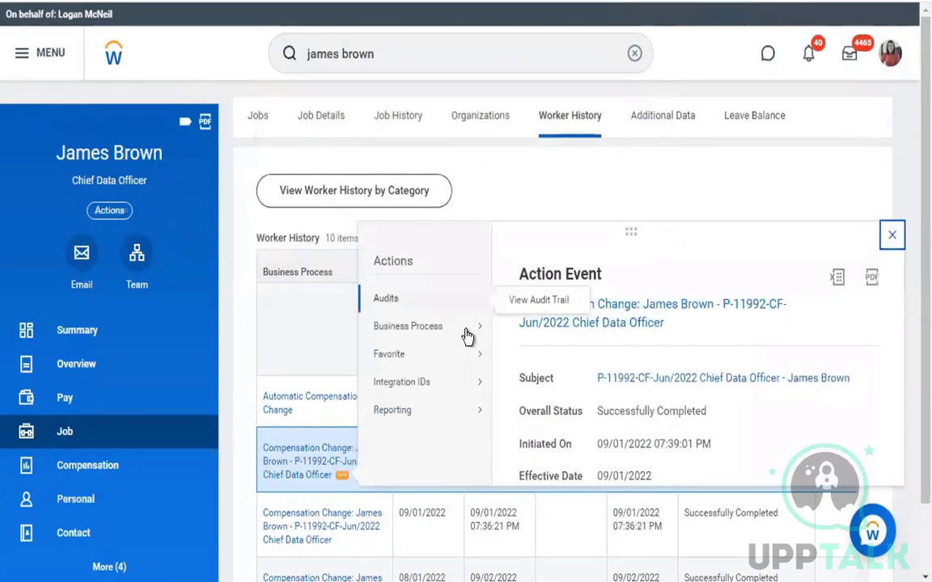
pyautogui.moveTo(470, 331)
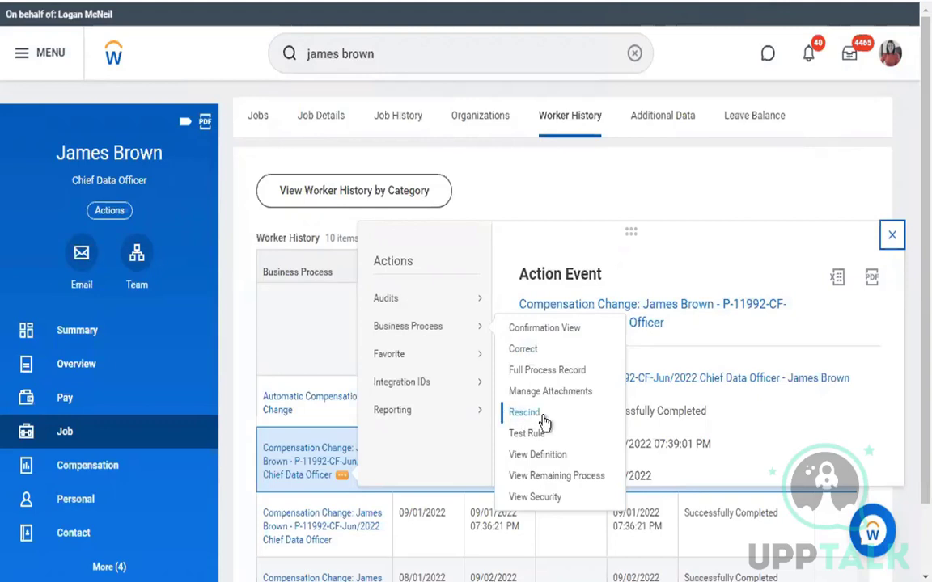
pyautogui.click(315, 349)
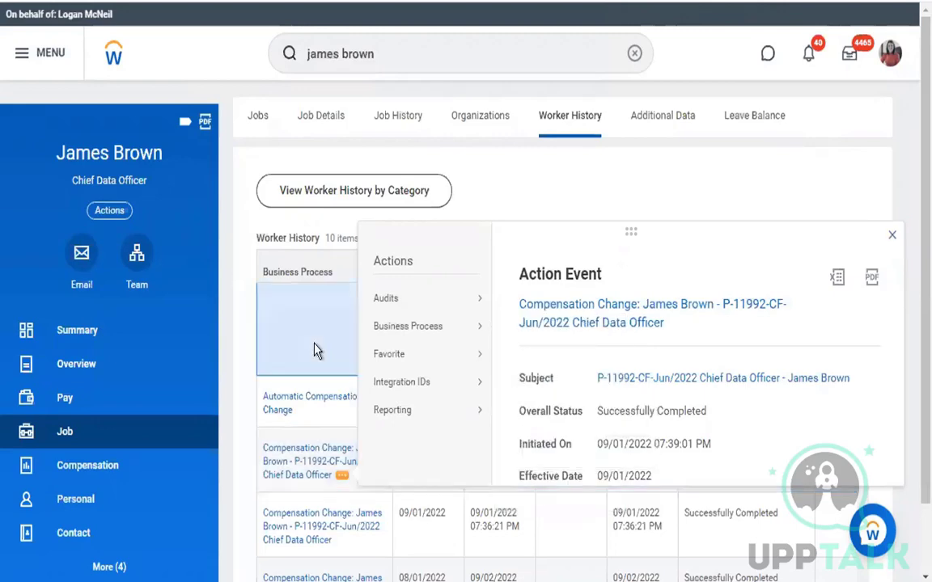
pyautogui.scroll(3, 315, 350)
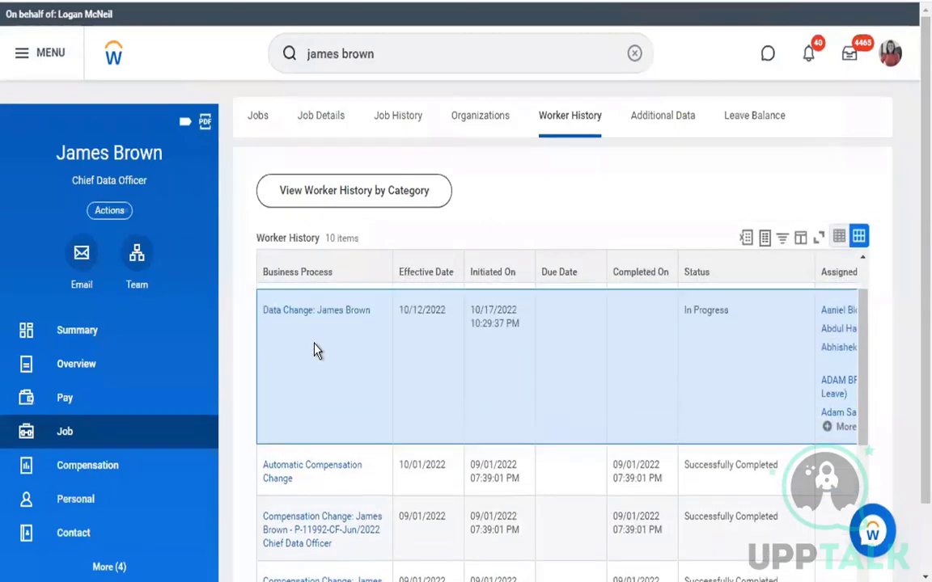
pyautogui.moveTo(723, 346); pyautogui.dragTo(683, 346)
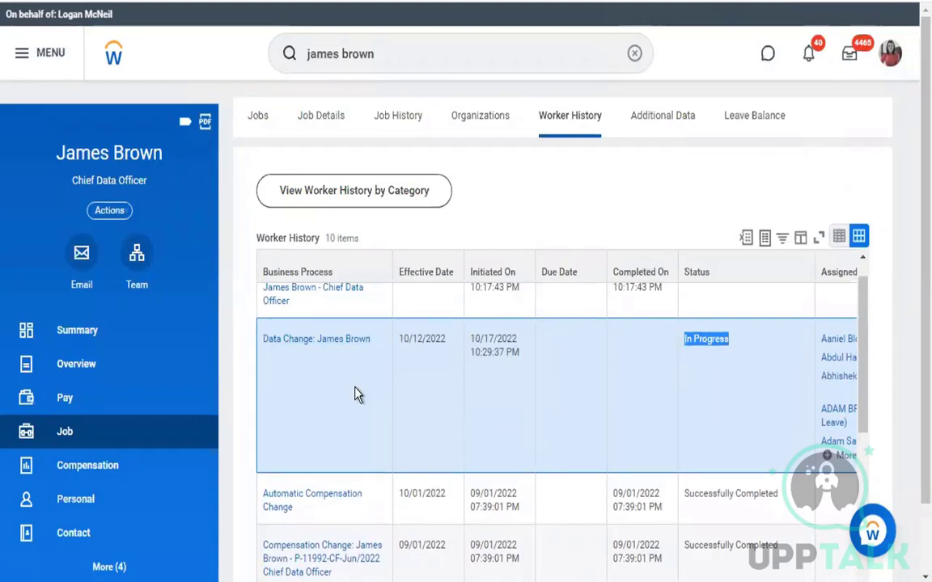
pyautogui.moveTo(277, 366)
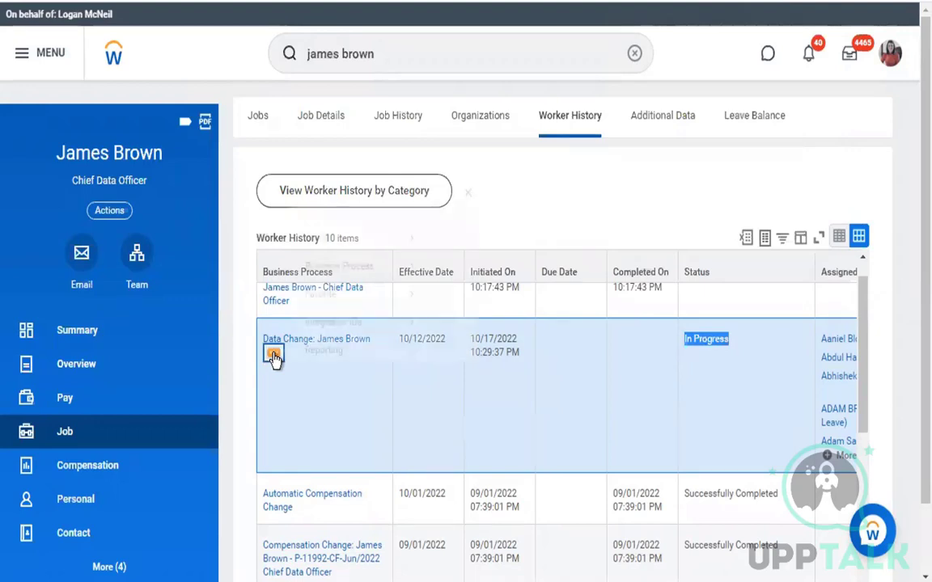
pyautogui.click(274, 359)
pyautogui.moveTo(389, 229)
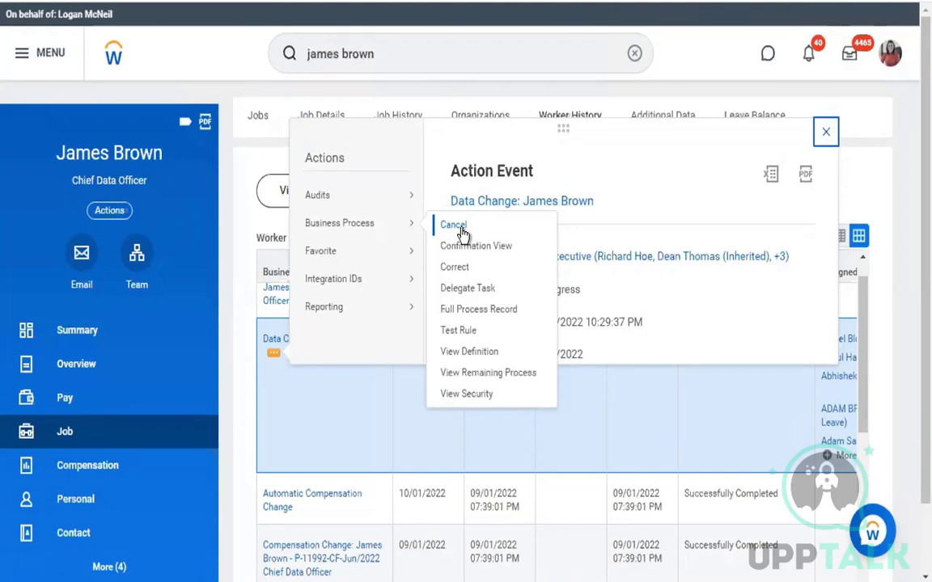
pyautogui.click(334, 459)
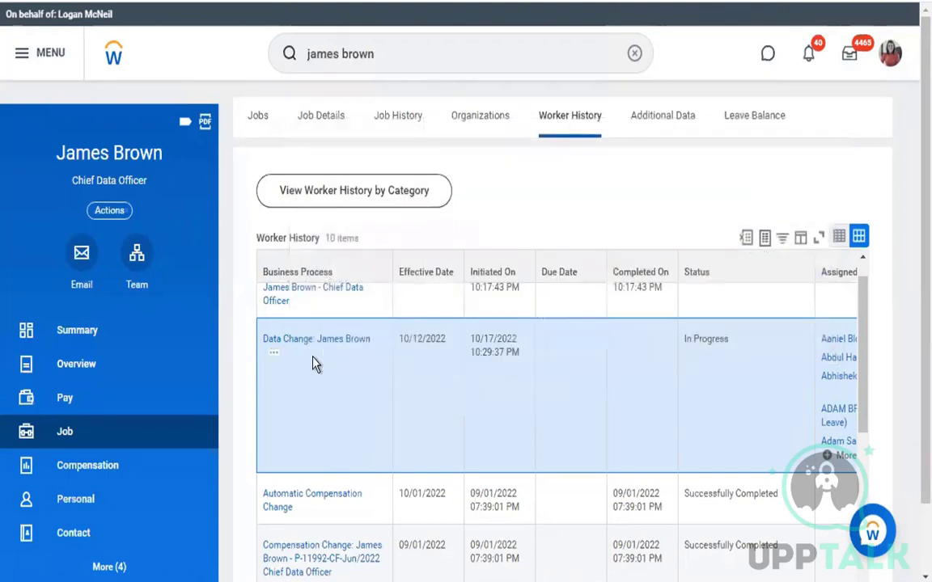
pyautogui.moveTo(349, 346)
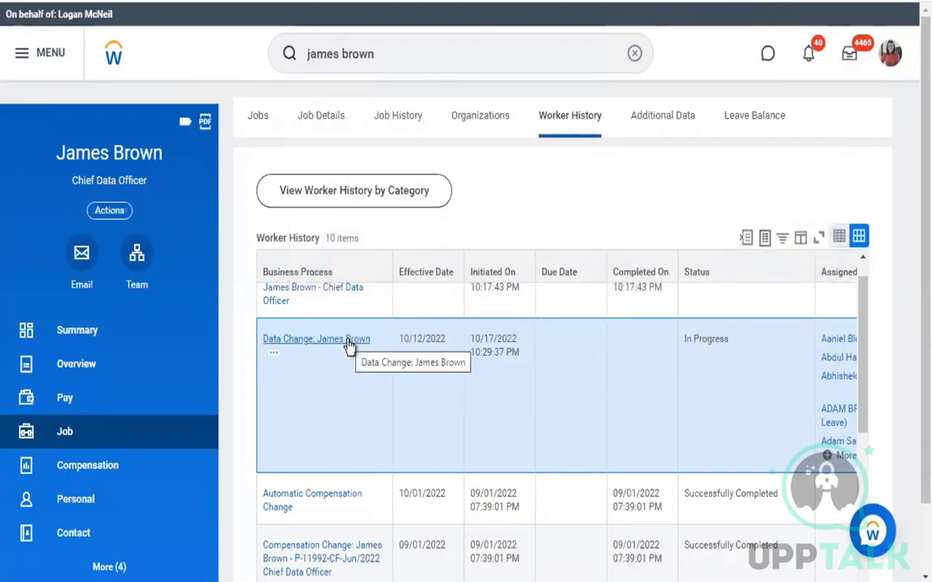
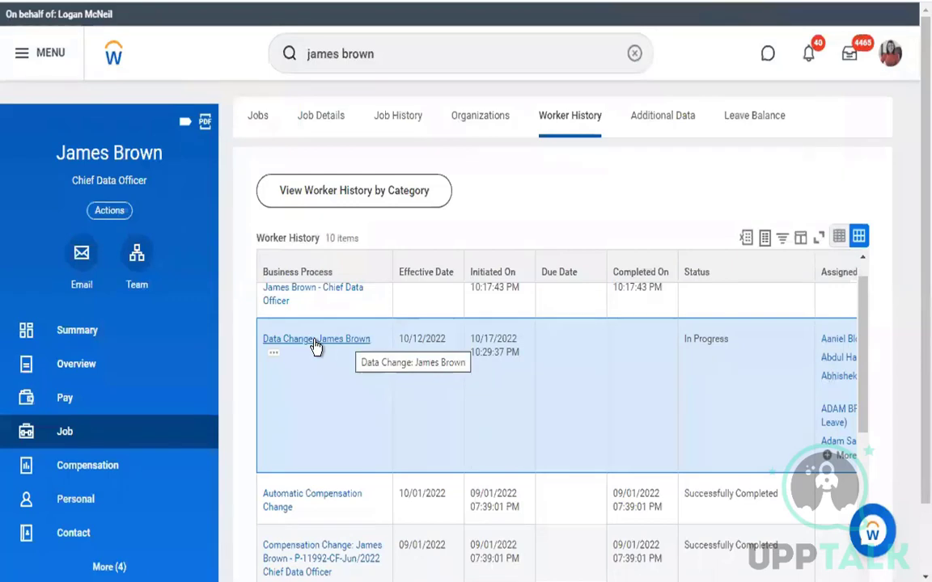
# Start a correction of the worker's in-progress Data Change using Business Process > Correct
pyautogui.click(273, 354)
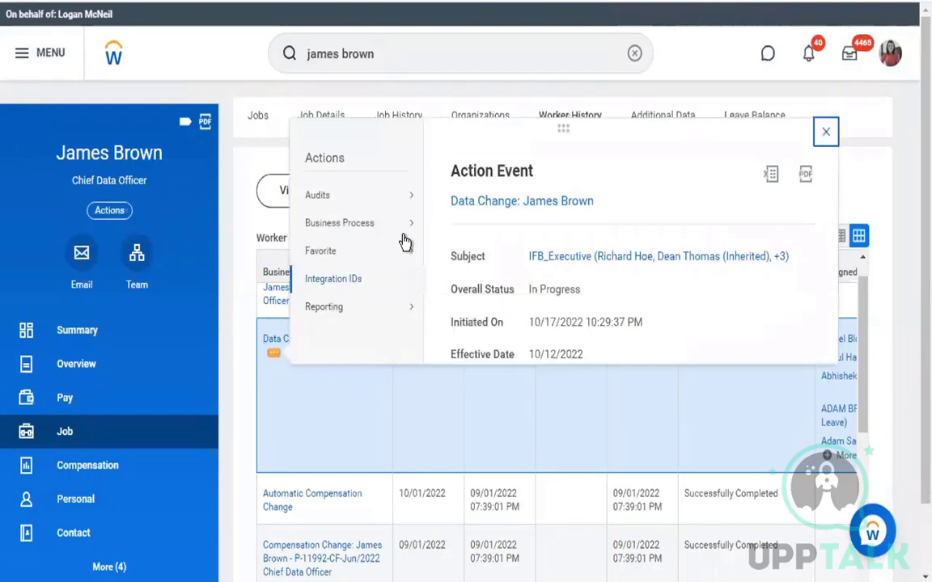
pyautogui.moveTo(404, 223)
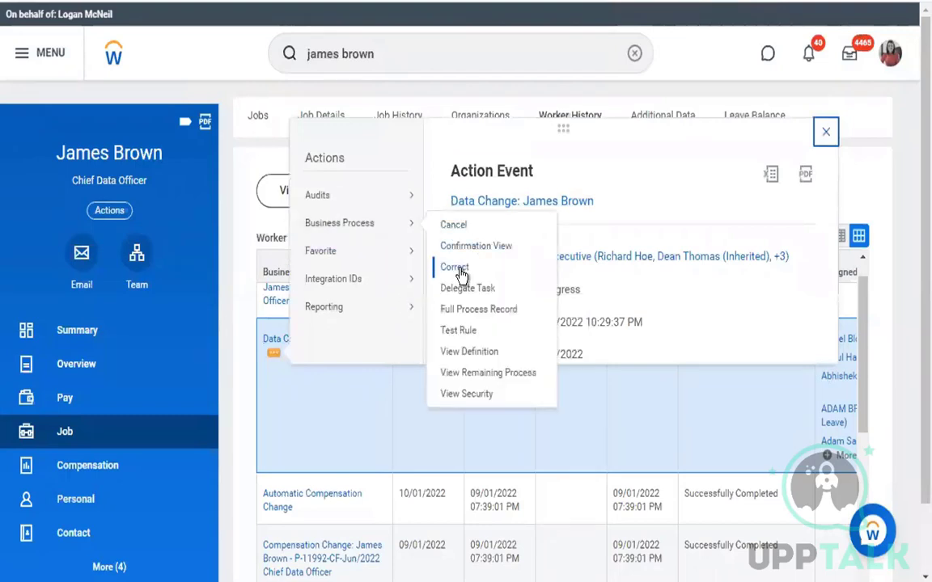
pyautogui.click(457, 270)
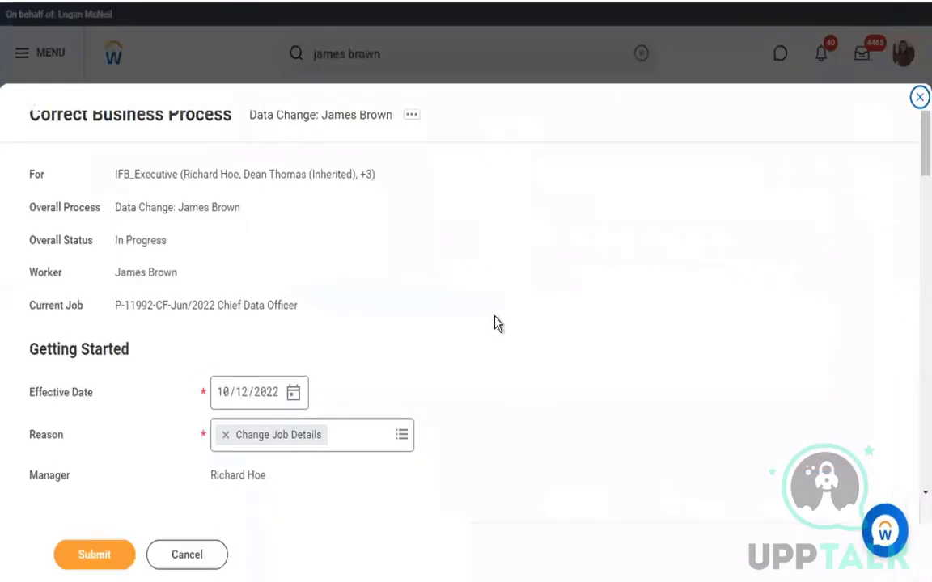
# Change the correction's effective date from 10/12/2022 to 10/01/2022
pyautogui.scroll(-4, 515, 346)
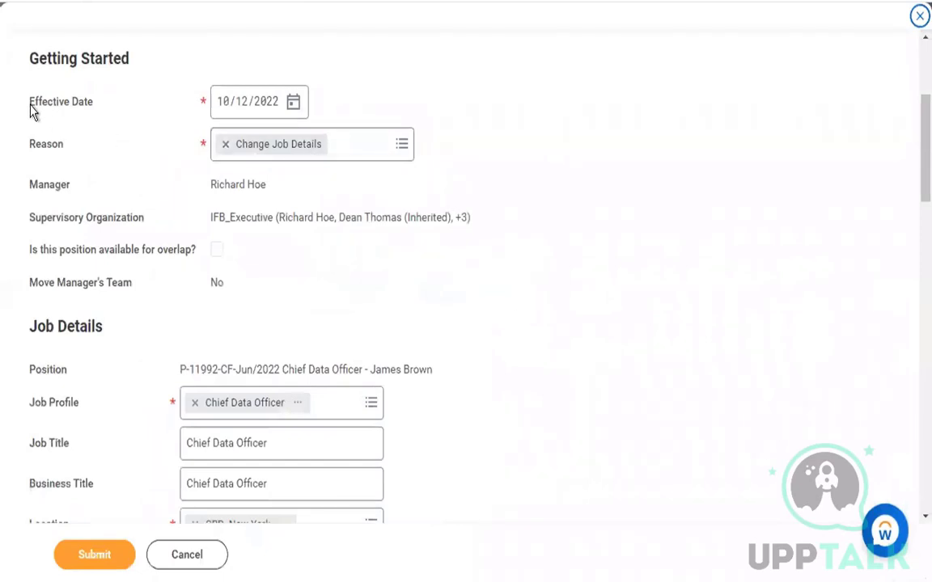
pyautogui.tripleClick(99, 117)
pyautogui.click(292, 103)
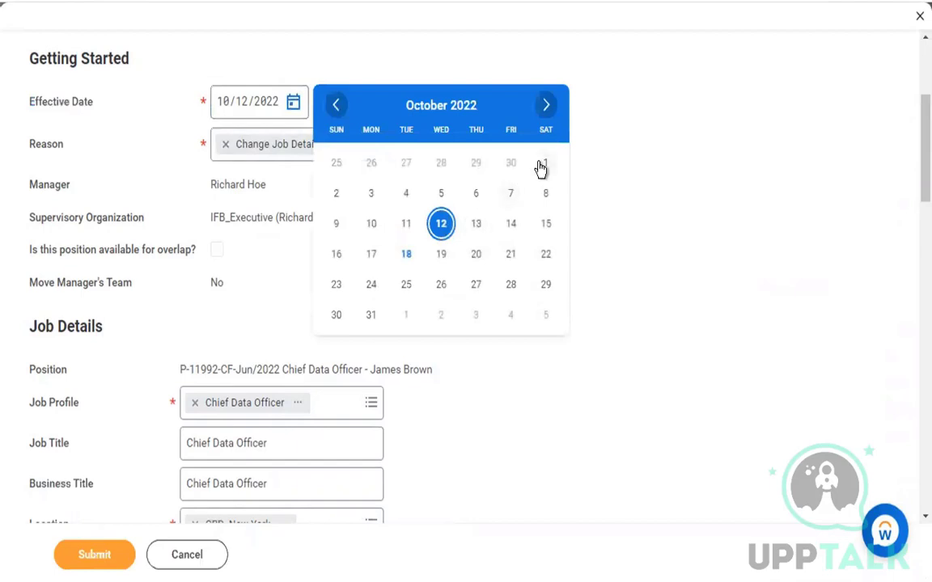
pyautogui.click(543, 164)
pyautogui.click(570, 307)
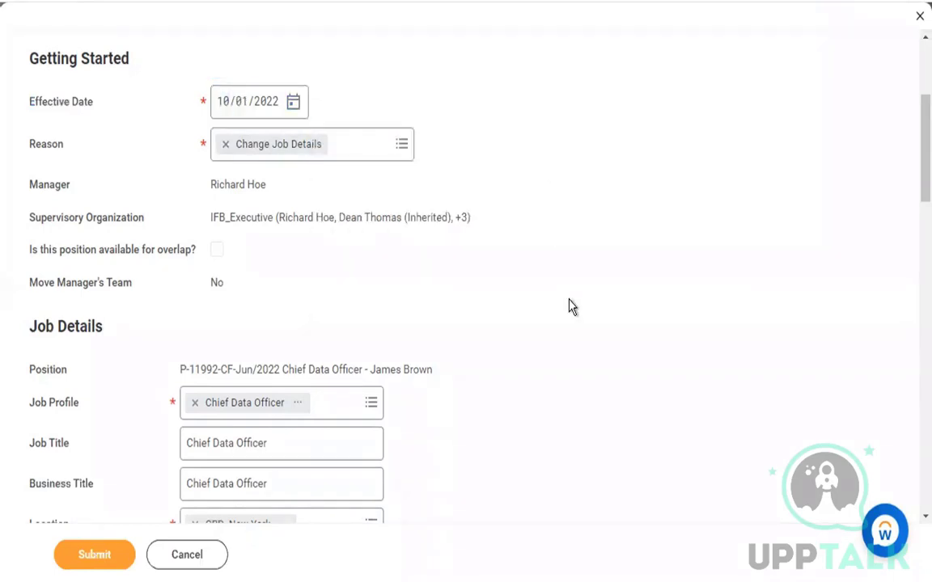
# Review the rest of the correction form, then cancel the correction
pyautogui.scroll(-3, 570, 307)
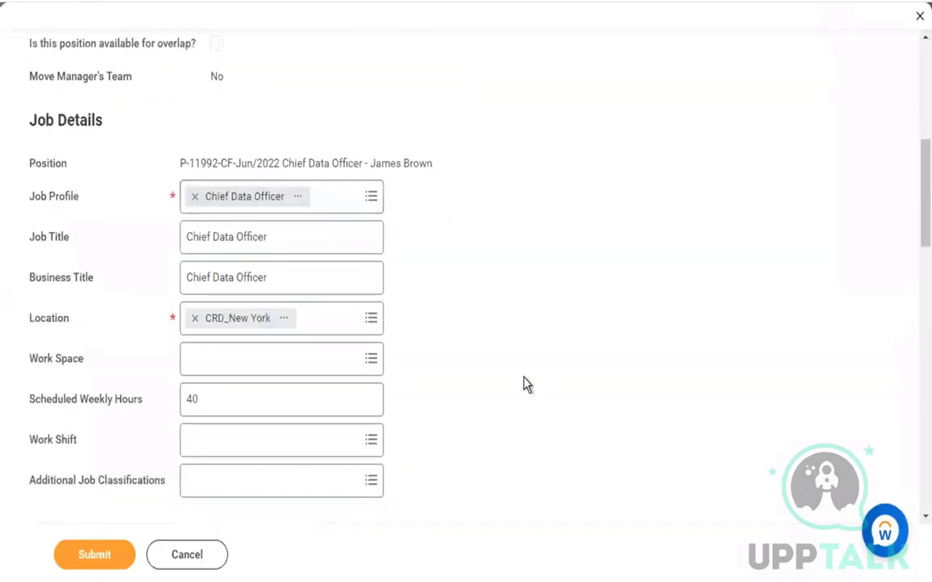
pyautogui.scroll(-5, 525, 382)
pyautogui.scroll(-10, 525, 384)
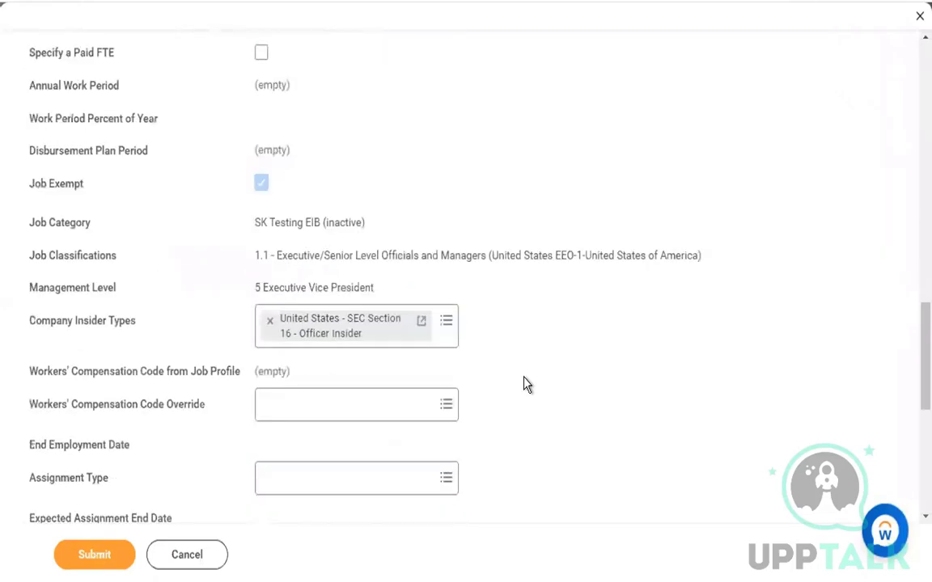
pyautogui.scroll(3, 526, 384)
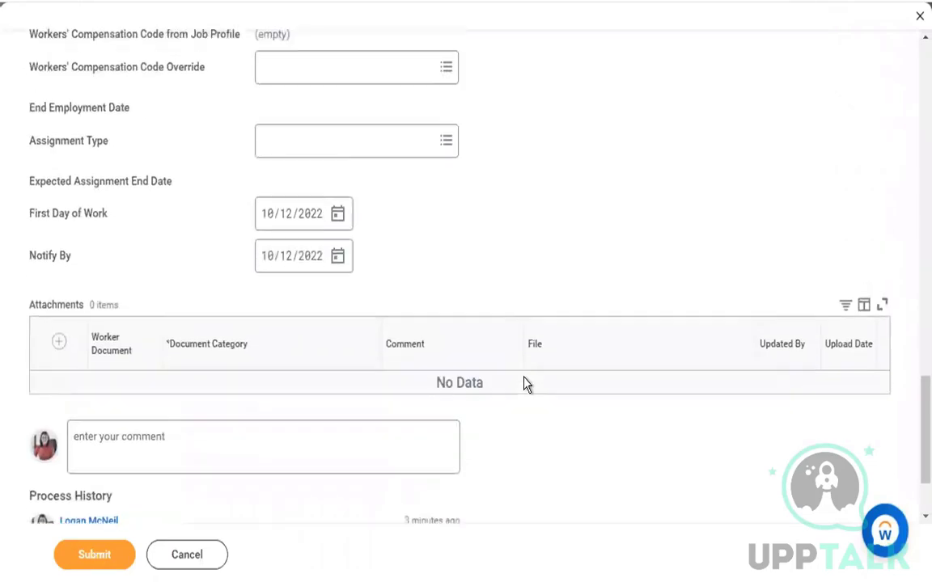
pyautogui.scroll(8, 526, 384)
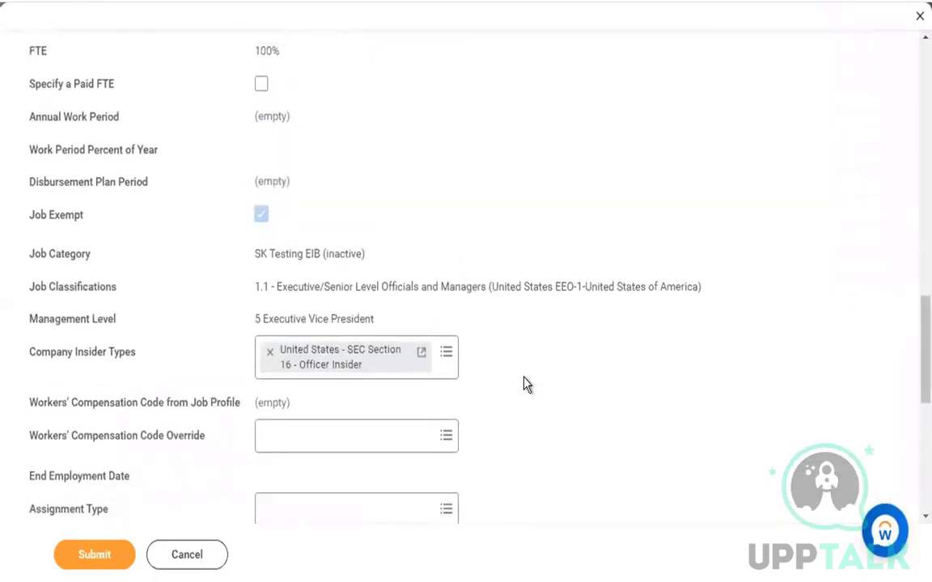
pyautogui.scroll(6, 525, 385)
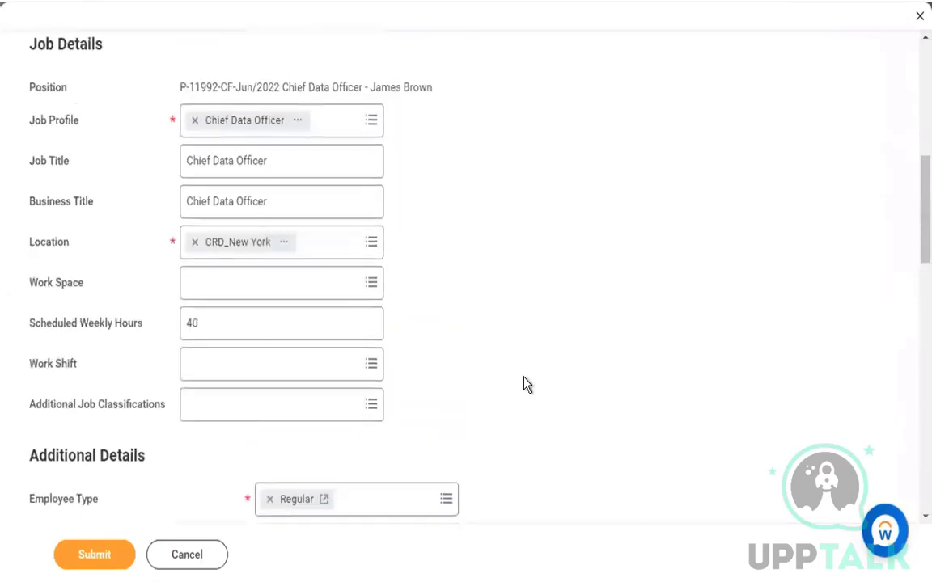
pyautogui.scroll(-5, 526, 384)
pyautogui.scroll(-6, 526, 384)
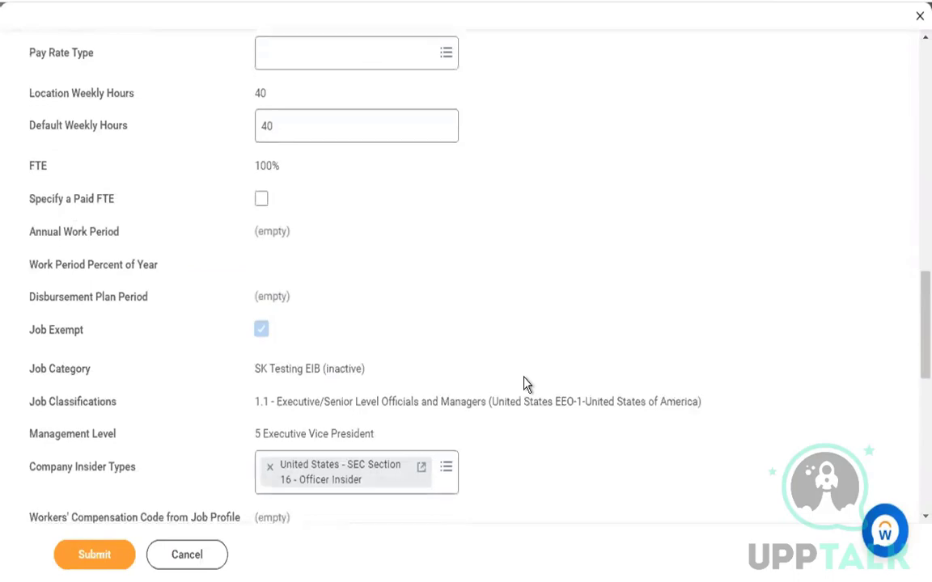
pyautogui.scroll(-8, 525, 384)
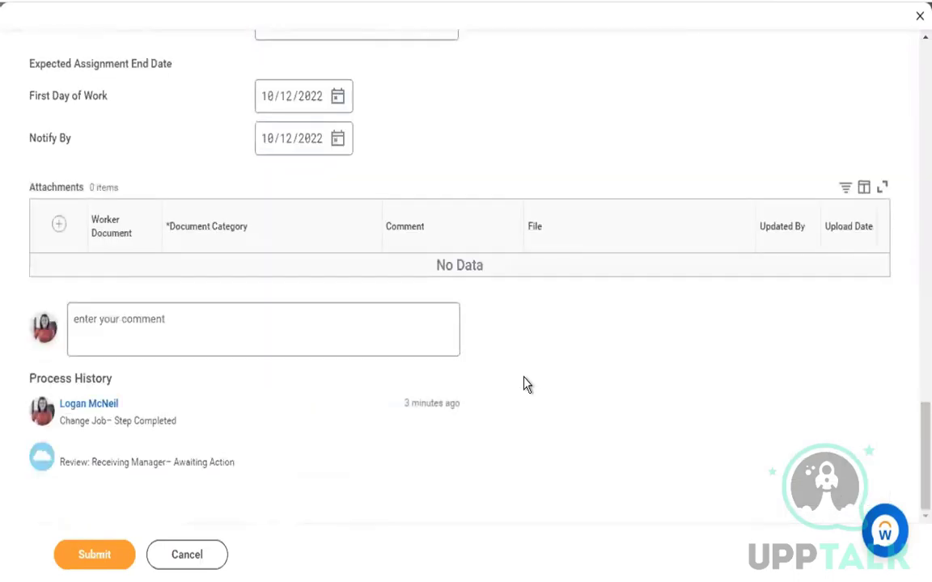
pyautogui.scroll(15, 526, 384)
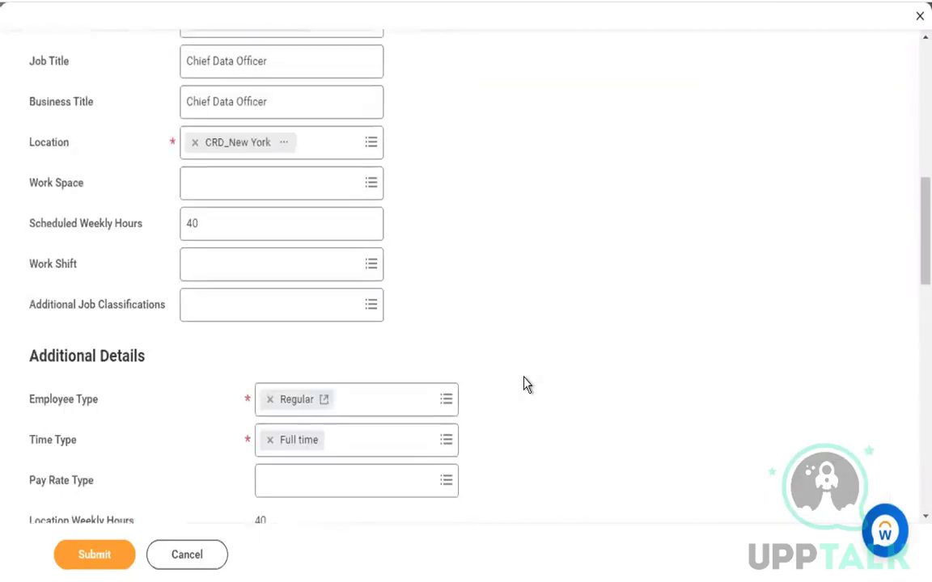
pyautogui.scroll(8, 525, 384)
pyautogui.click(215, 555)
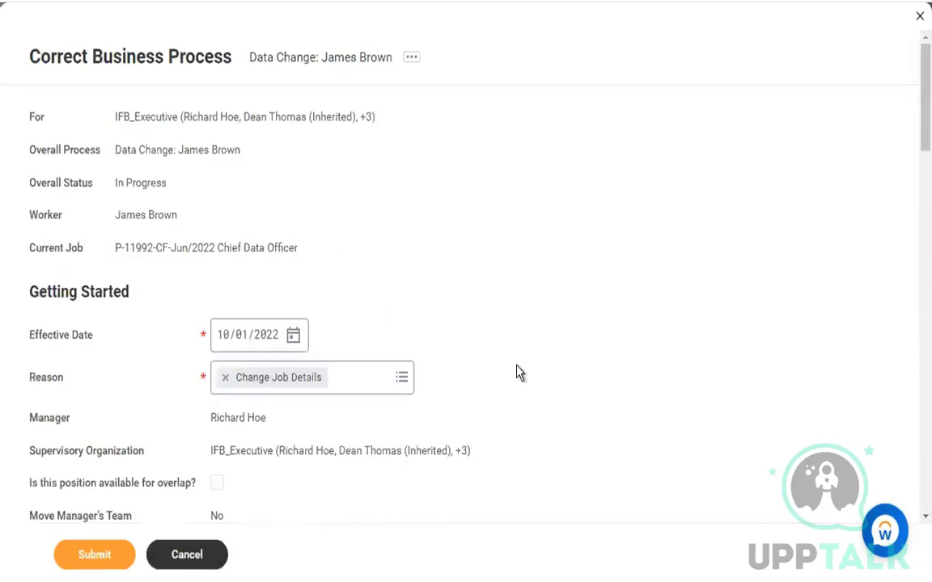
# Discard the correction and point out the Rescind action in the security policy
pyautogui.click(402, 334)
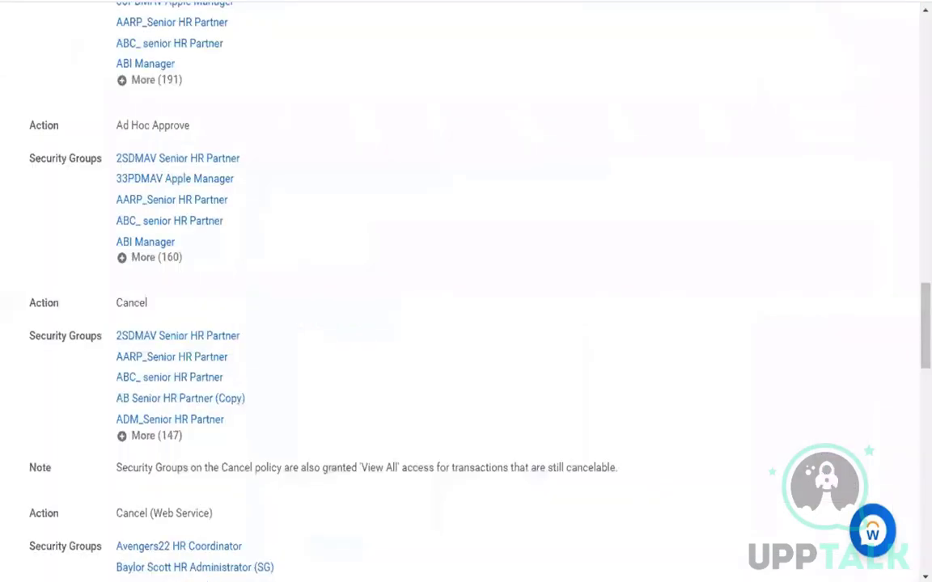
pyautogui.scroll(-3, 308, 376)
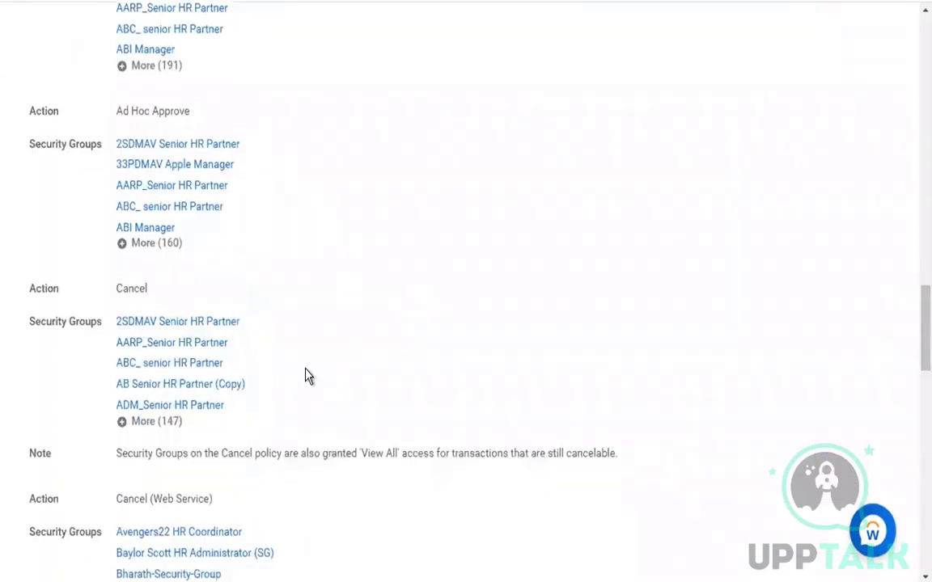
pyautogui.doubleClick(124, 422)
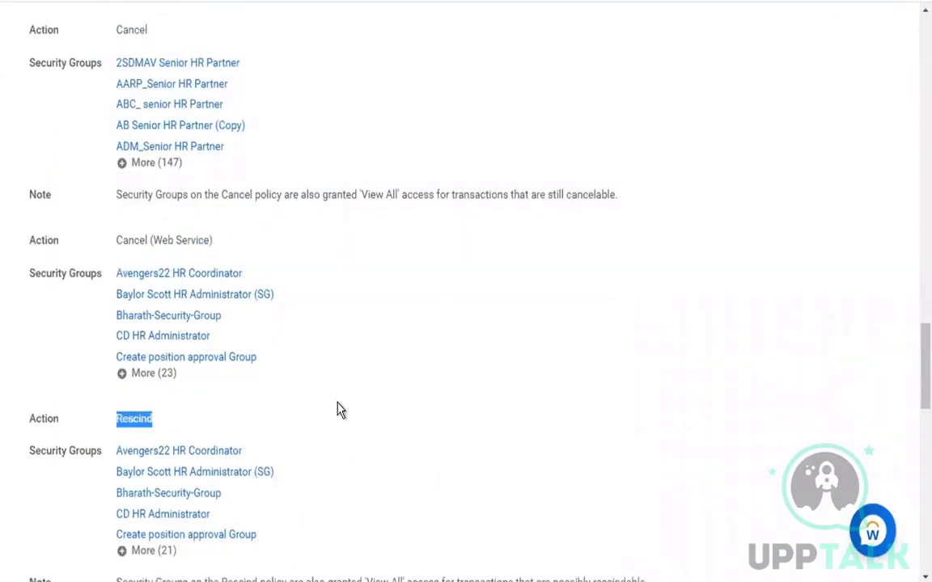
# Highlight the Request Reassignment and Reassign Tasks actions, reviewing down to Policy Restrictions
pyautogui.scroll(-3, 140, 208)
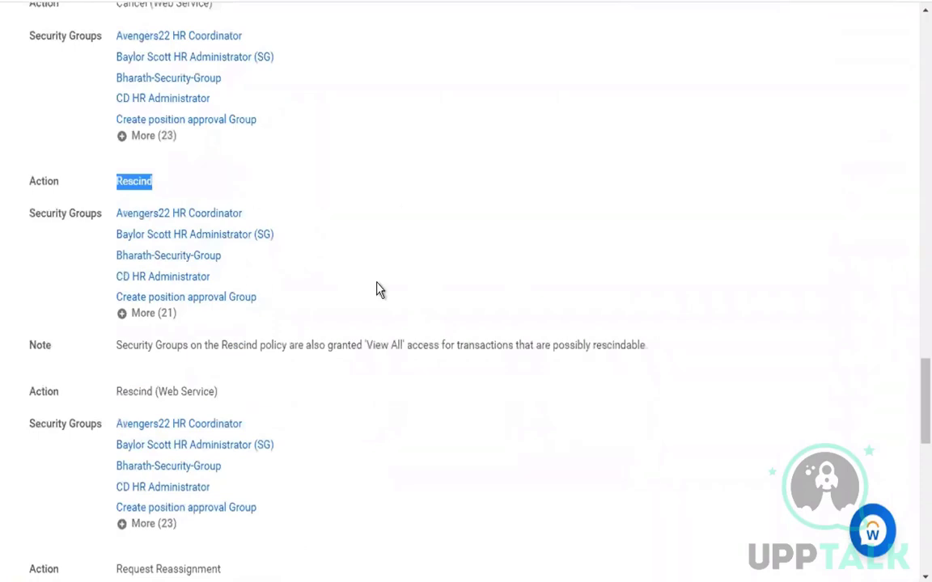
pyautogui.scroll(-2, 377, 290)
pyautogui.scroll(-3, 356, 283)
pyautogui.moveTo(117, 219); pyautogui.dragTo(222, 220)
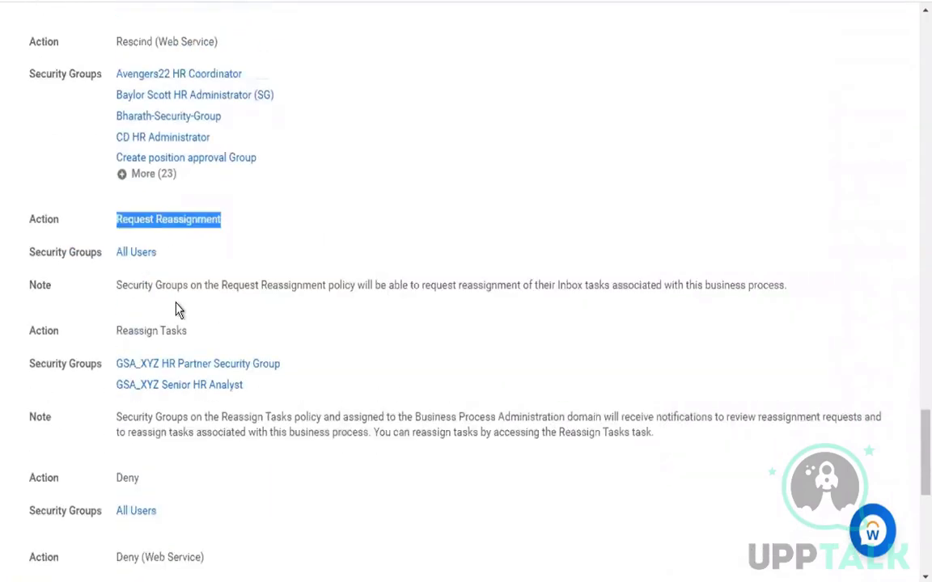
pyautogui.moveTo(117, 331); pyautogui.dragTo(207, 346)
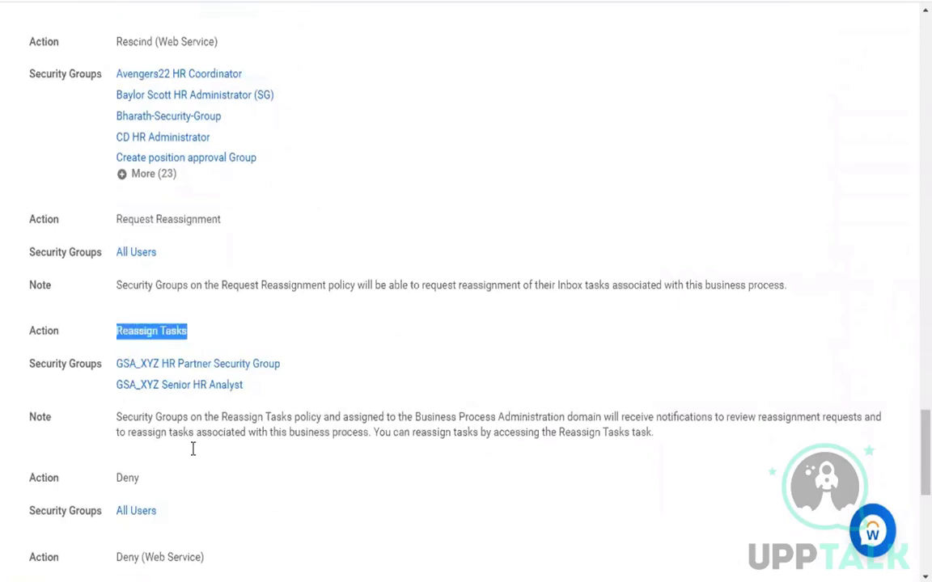
pyautogui.scroll(-3, 417, 410)
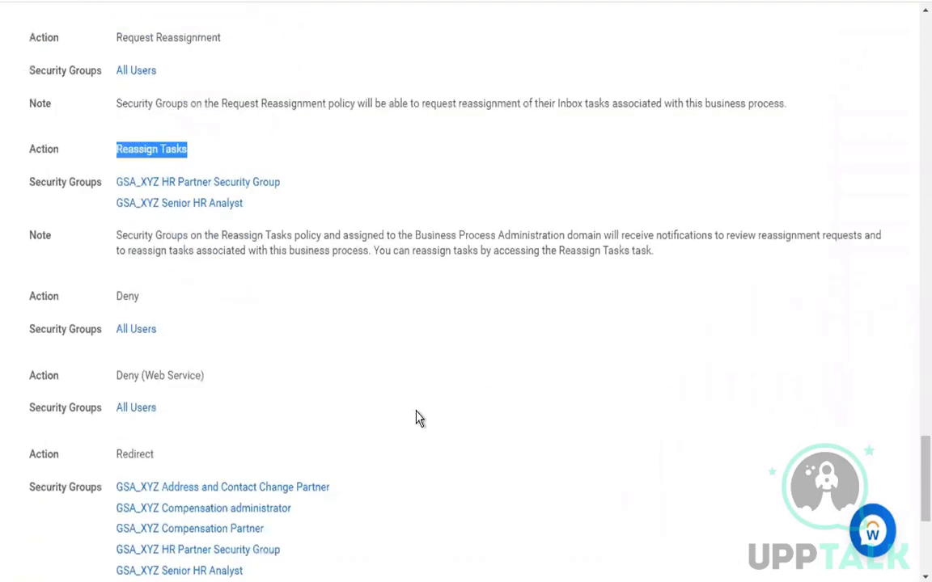
pyautogui.scroll(-5, 417, 416)
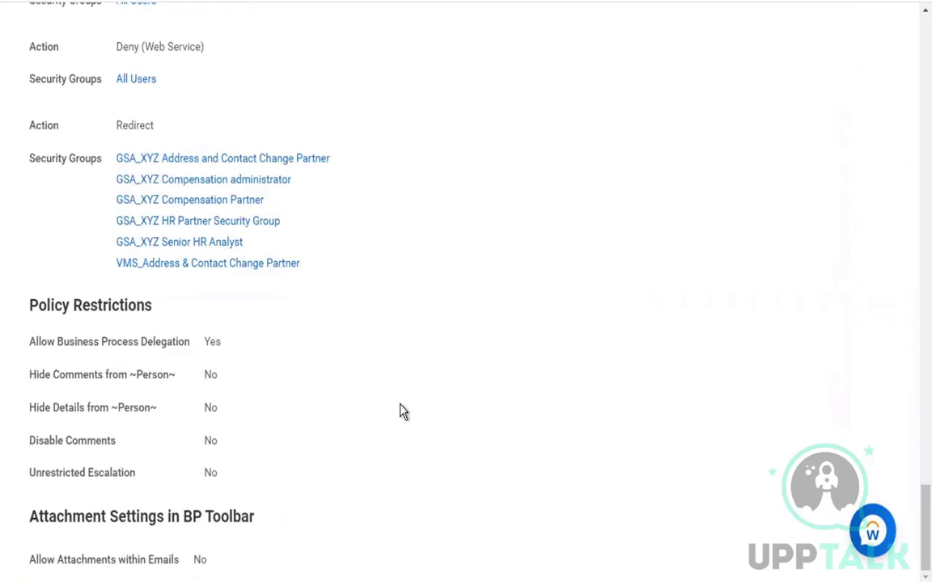
pyautogui.moveTo(27, 313); pyautogui.dragTo(270, 563)
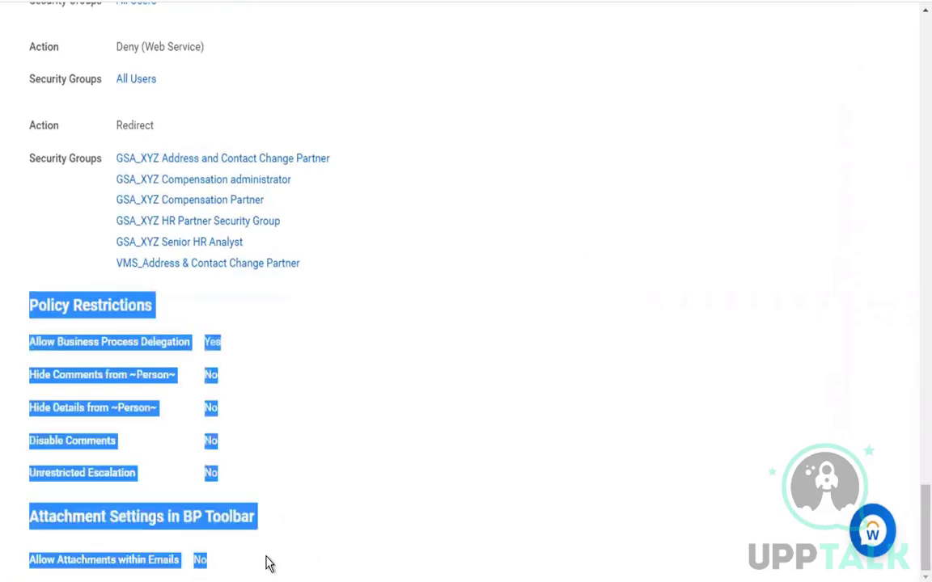
pyautogui.click(356, 443)
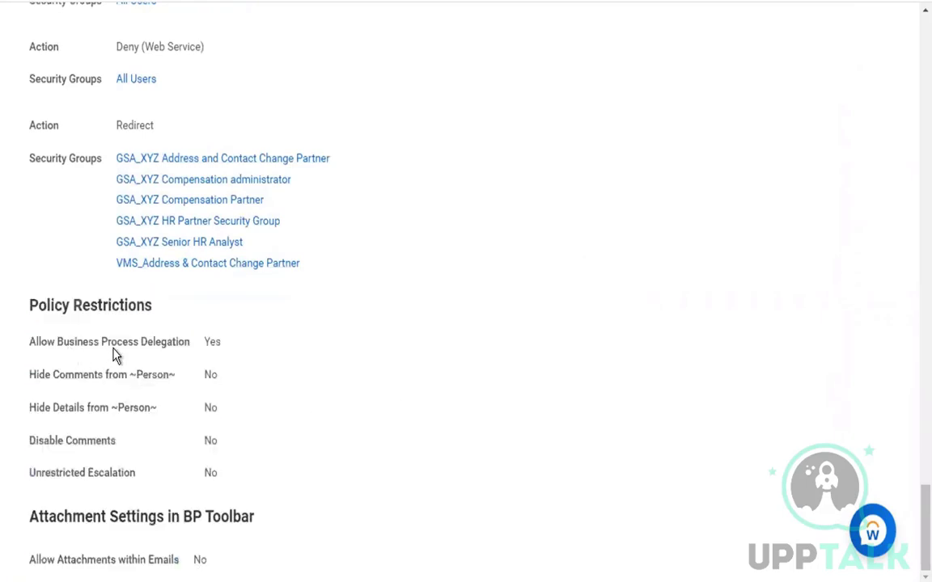
pyautogui.moveTo(67, 346); pyautogui.dragTo(127, 356)
pyautogui.click(164, 353)
pyautogui.moveTo(55, 377); pyautogui.dragTo(156, 384)
pyautogui.moveTo(60, 411); pyautogui.dragTo(124, 412)
pyautogui.moveTo(44, 373); pyautogui.dragTo(119, 376)
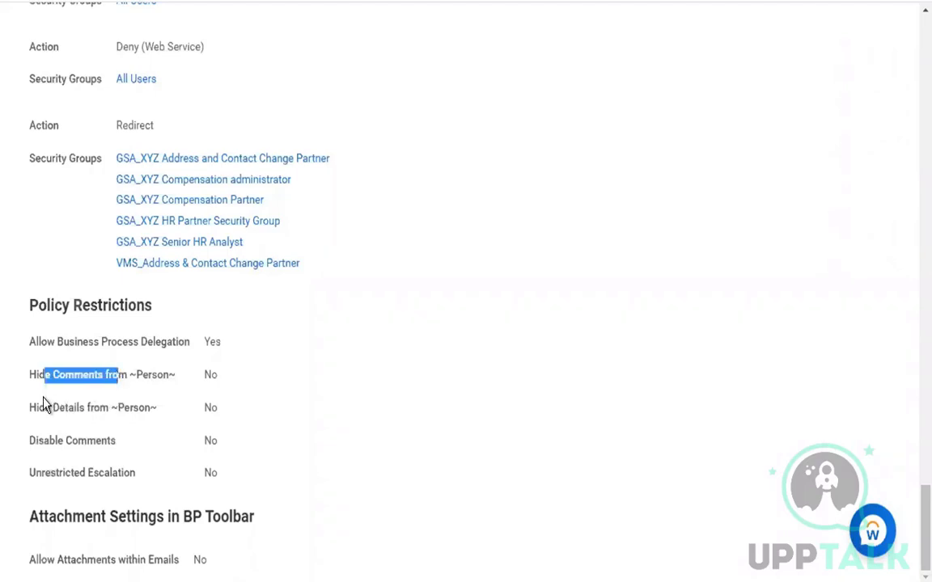
pyautogui.click(121, 409)
pyautogui.moveTo(124, 414); pyautogui.dragTo(123, 447)
pyautogui.click(114, 448)
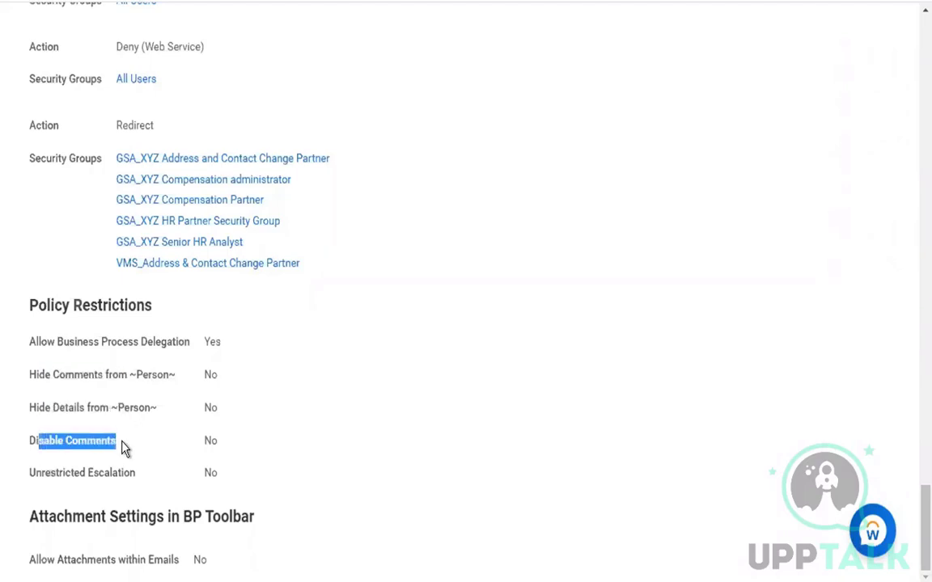
pyautogui.click(33, 483)
pyautogui.moveTo(121, 479); pyautogui.dragTo(156, 478)
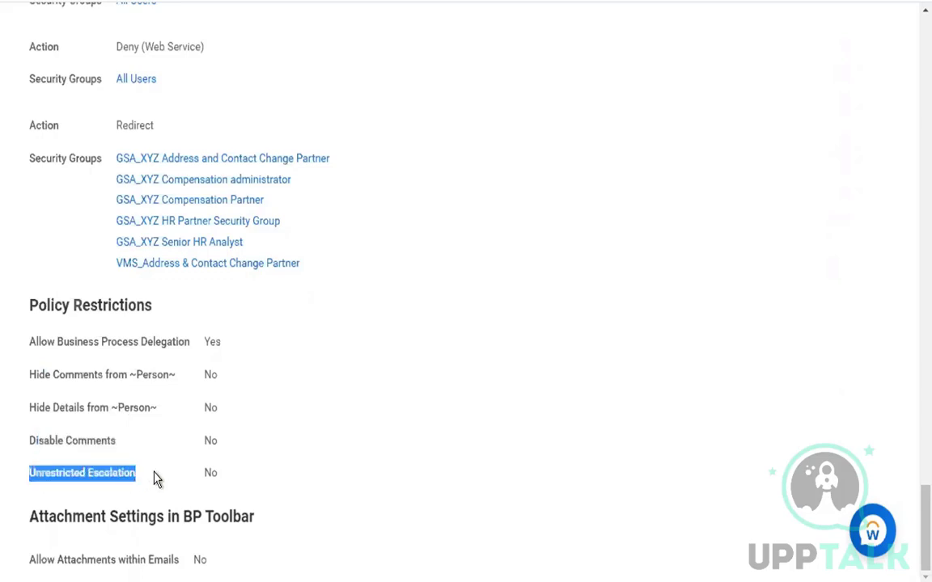
pyautogui.click(153, 478)
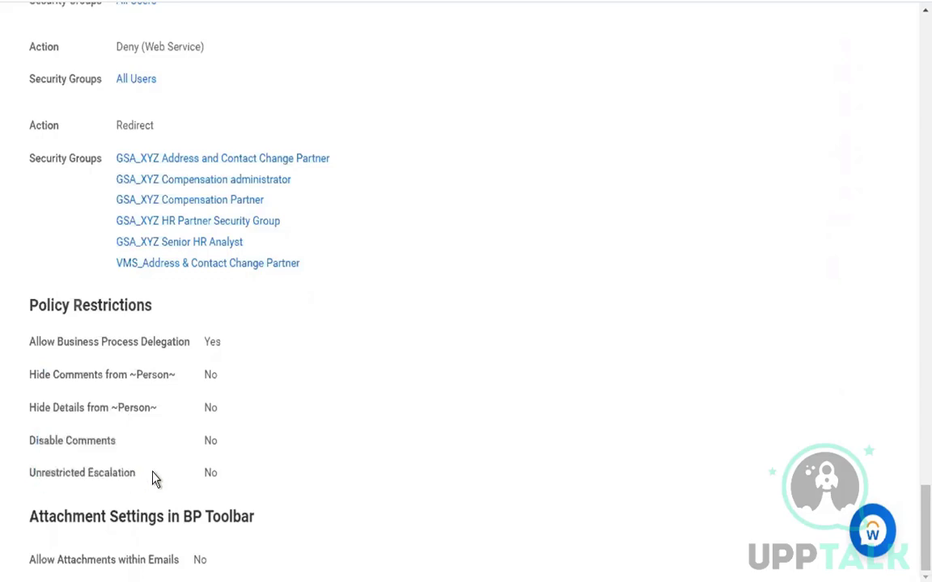
pyautogui.scroll(1, 395, 428)
pyautogui.scroll(15, 396, 429)
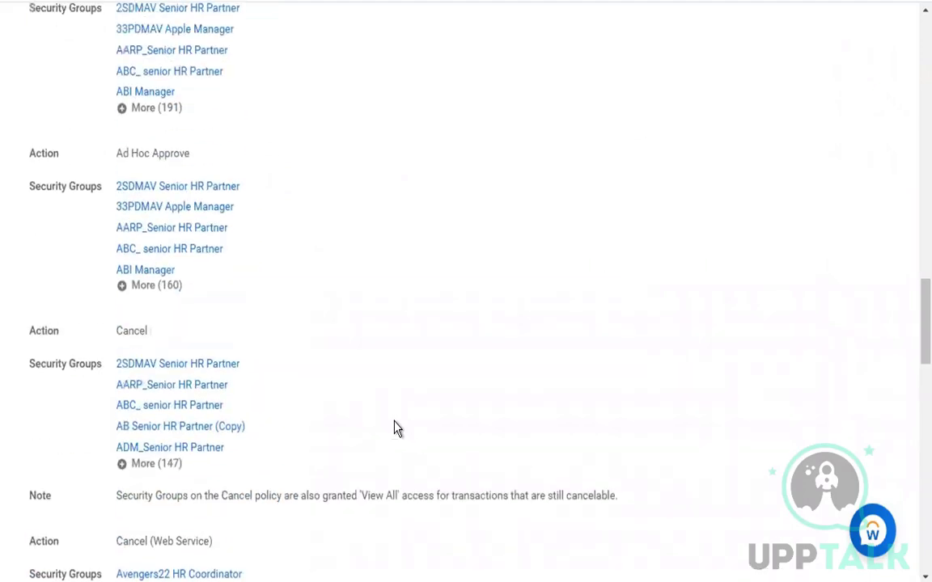
pyautogui.scroll(5, 396, 429)
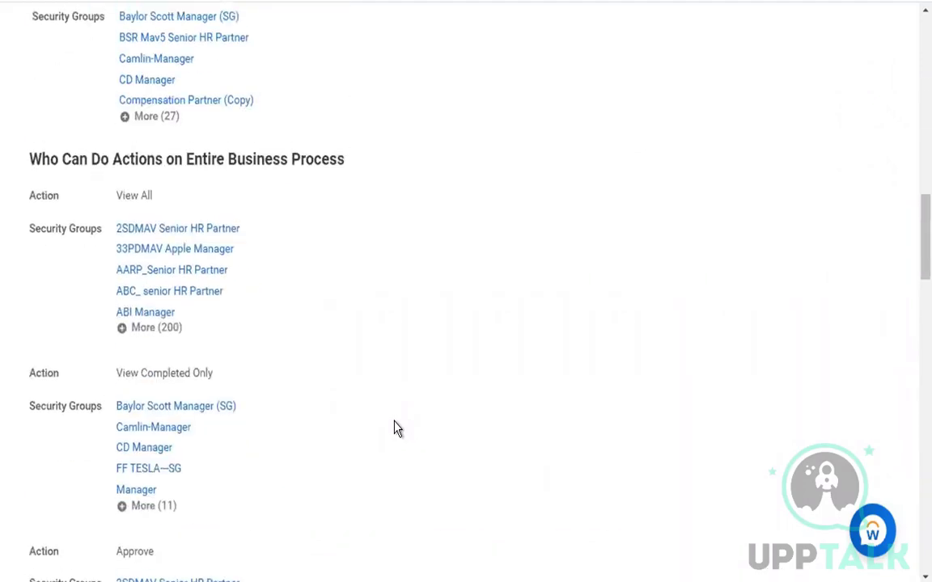
pyautogui.scroll(8, 396, 429)
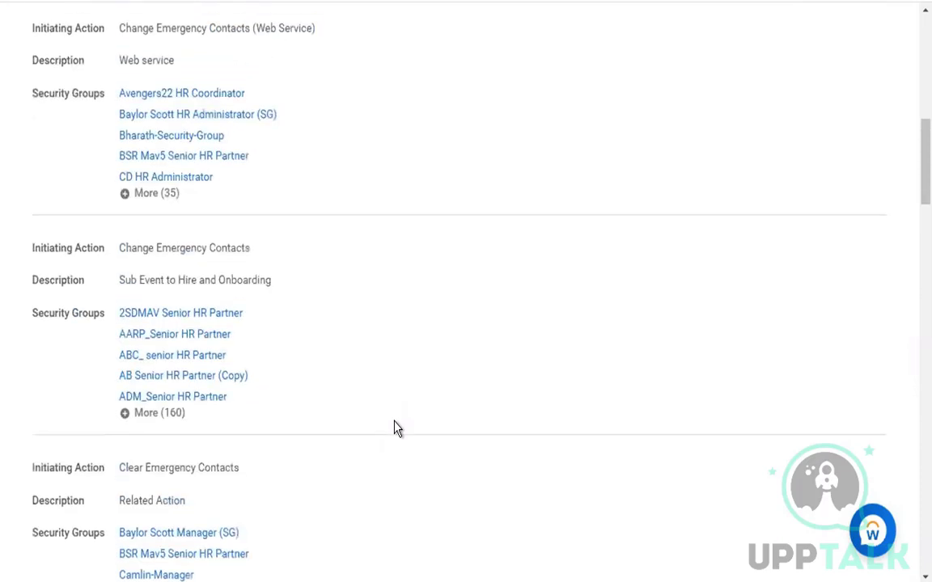
pyautogui.scroll(6, 396, 429)
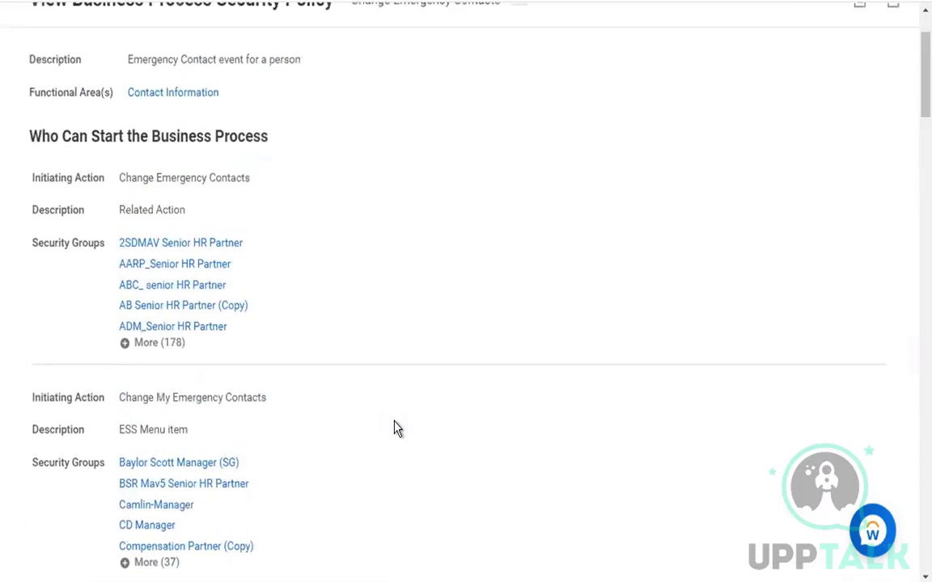
pyautogui.scroll(2, 396, 429)
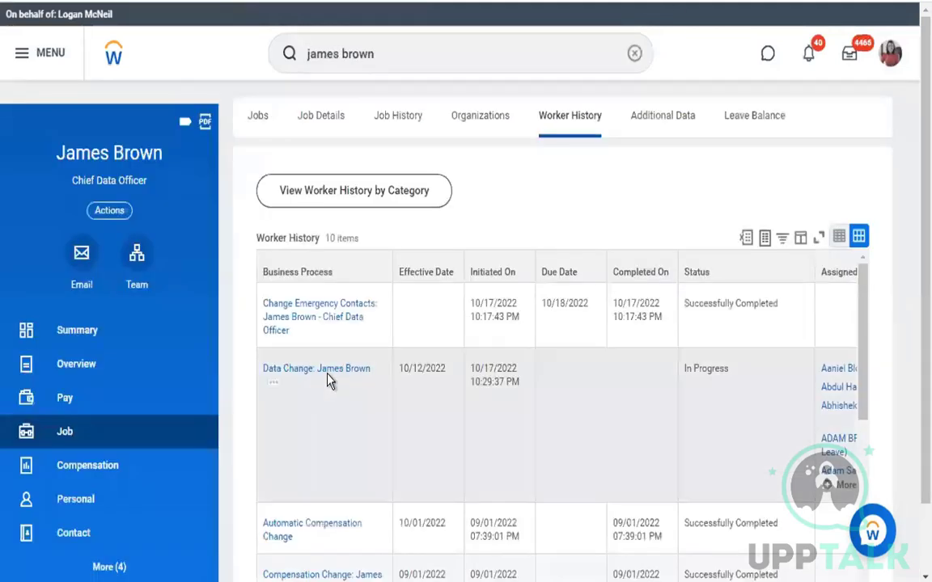
# From the Data Change event's Process tab, open Change Job (Default Definition) and review its four steps
pyautogui.click(332, 375)
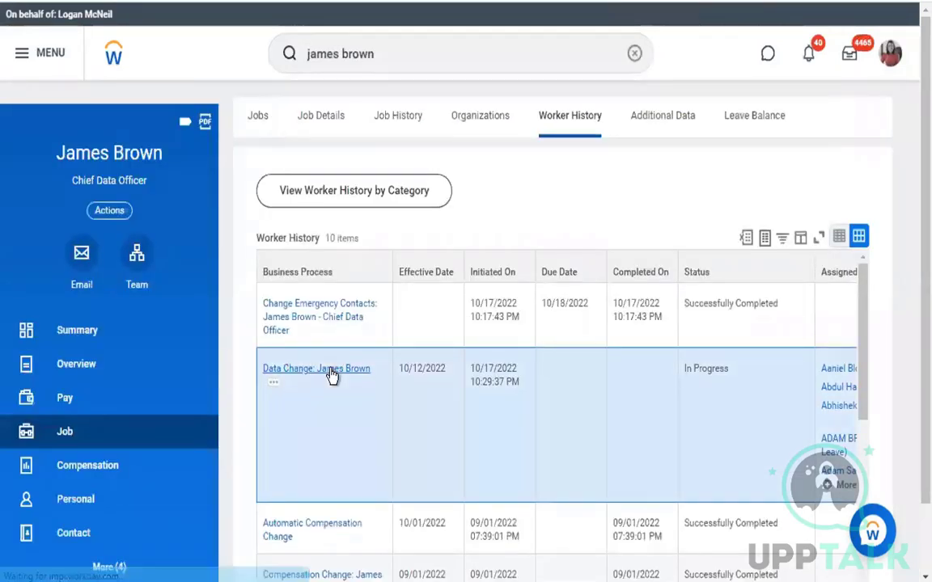
pyautogui.click(266, 293)
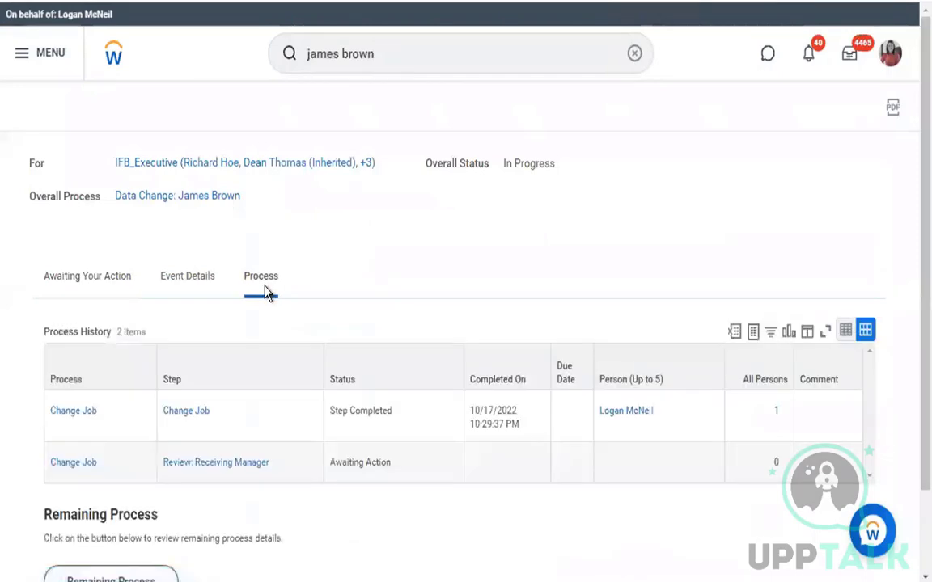
pyautogui.click(219, 418)
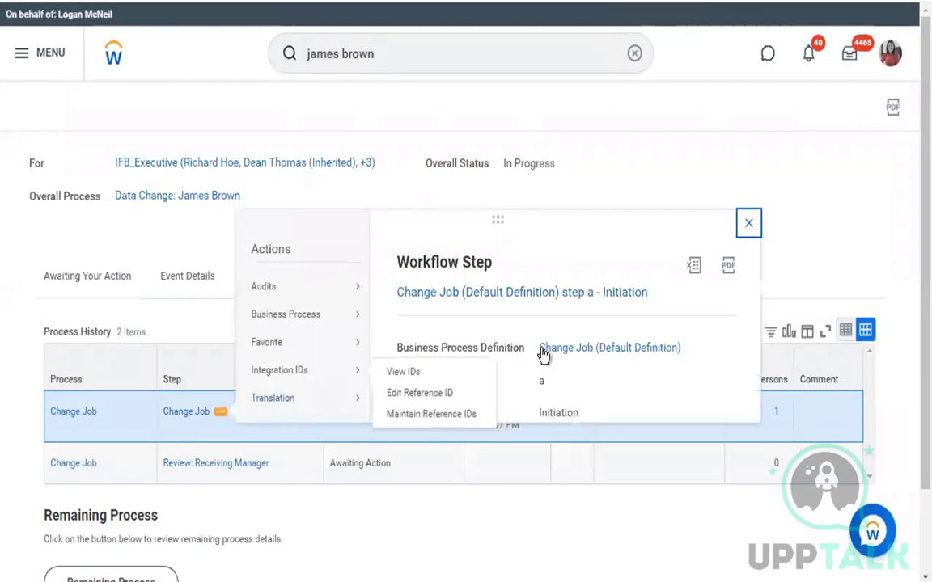
pyautogui.click(558, 349)
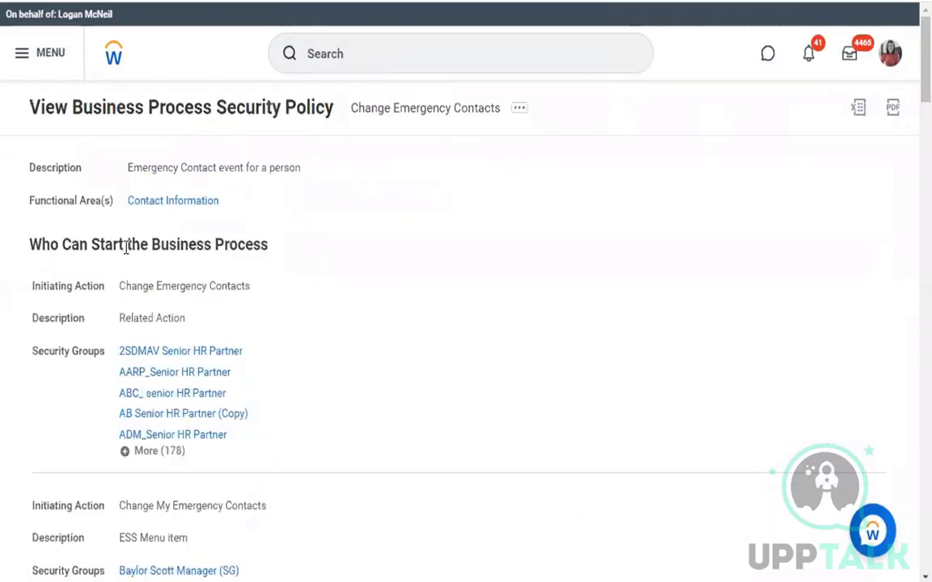
pyautogui.scroll(-6, 374, 318)
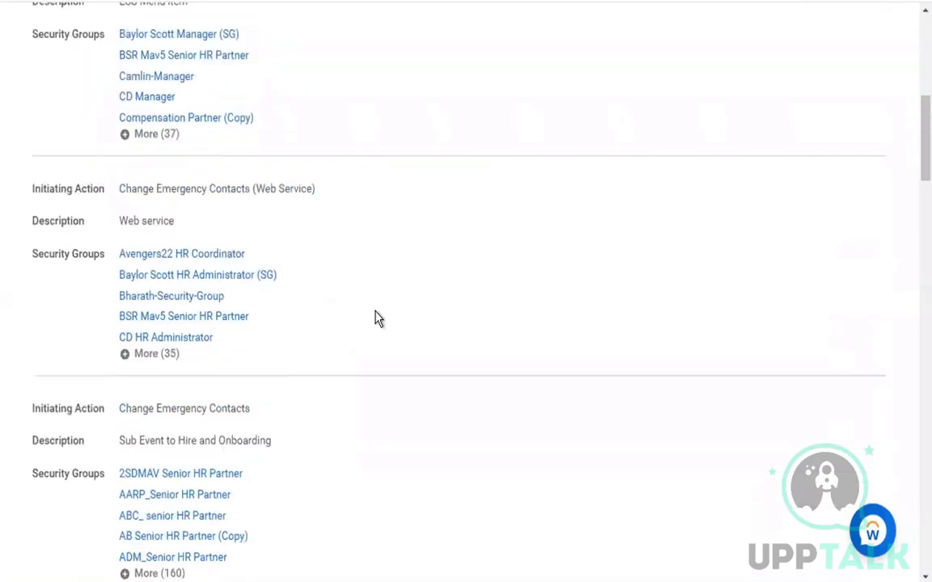
pyautogui.scroll(-6, 374, 318)
pyautogui.moveTo(121, 91); pyautogui.dragTo(255, 92)
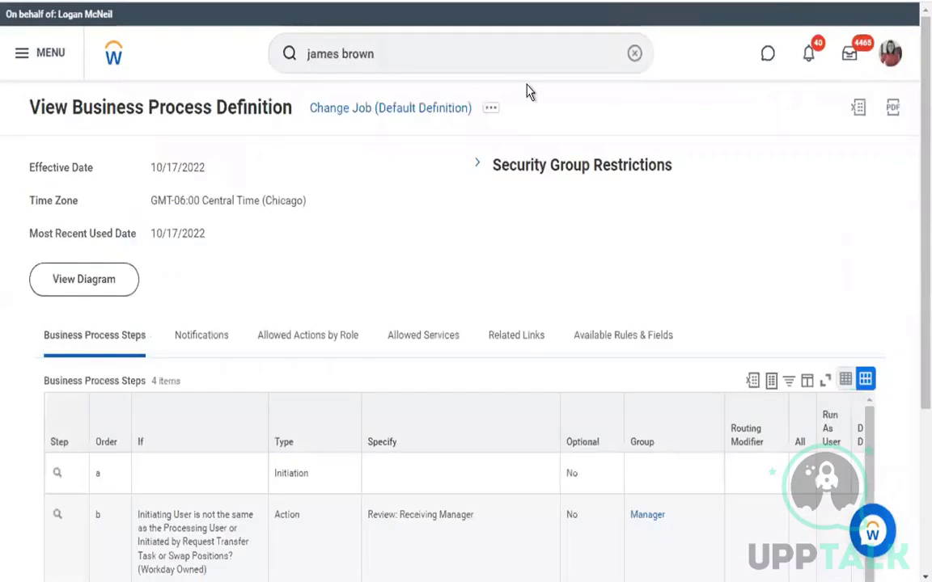
# View the Change Job security policy through Business Process Policy > View, listing who can start it
pyautogui.click(490, 110)
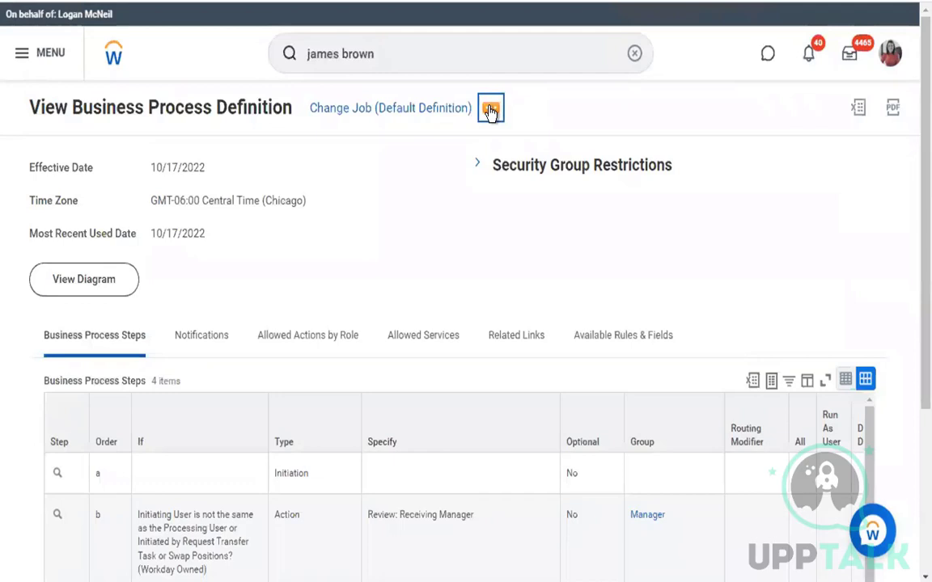
pyautogui.click(491, 110)
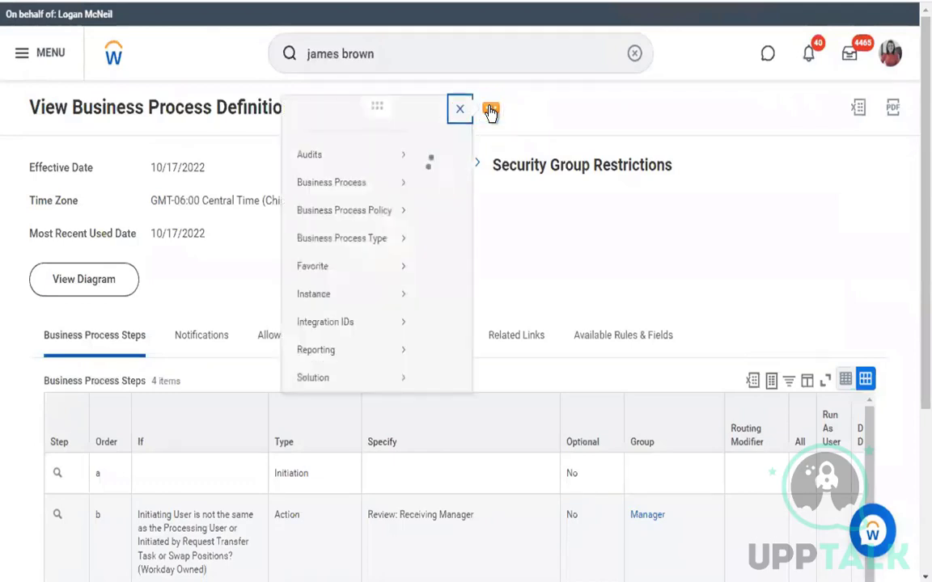
pyautogui.moveTo(142, 235)
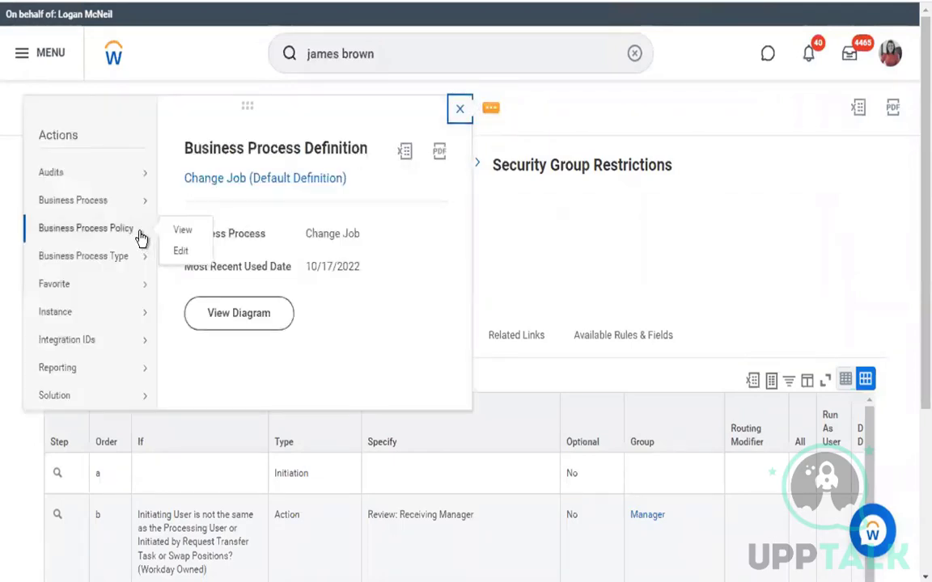
pyautogui.click(182, 231)
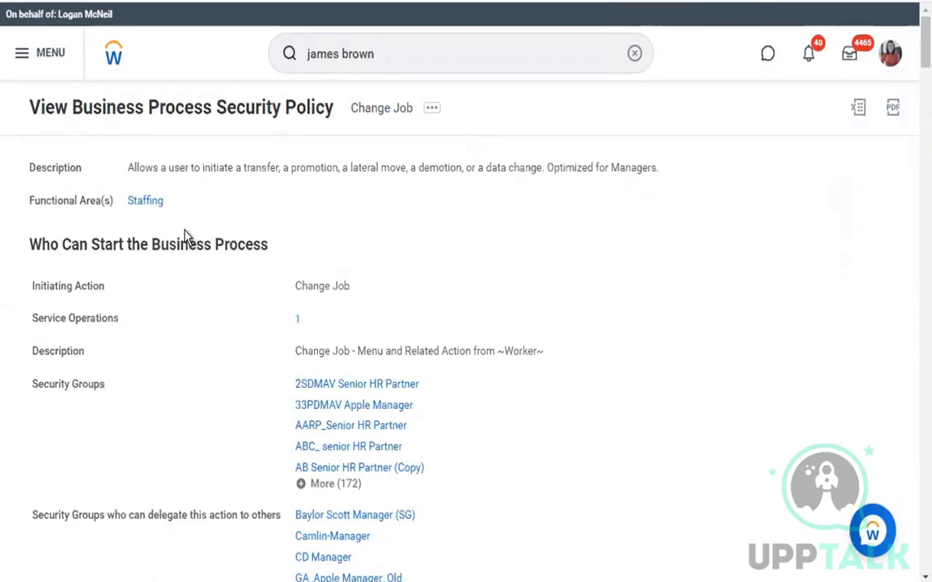
pyautogui.scroll(-1, 185, 236)
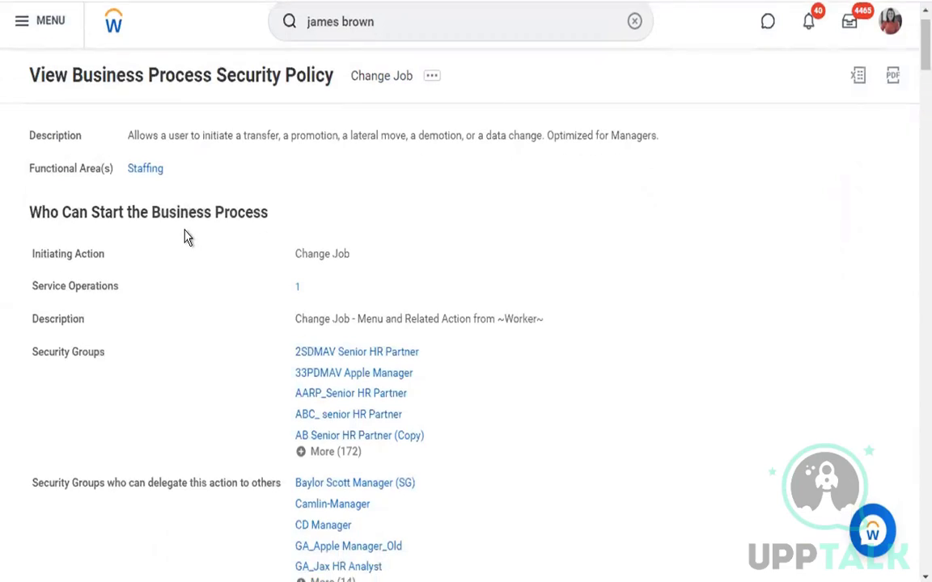
pyautogui.moveTo(30, 213); pyautogui.dragTo(339, 233)
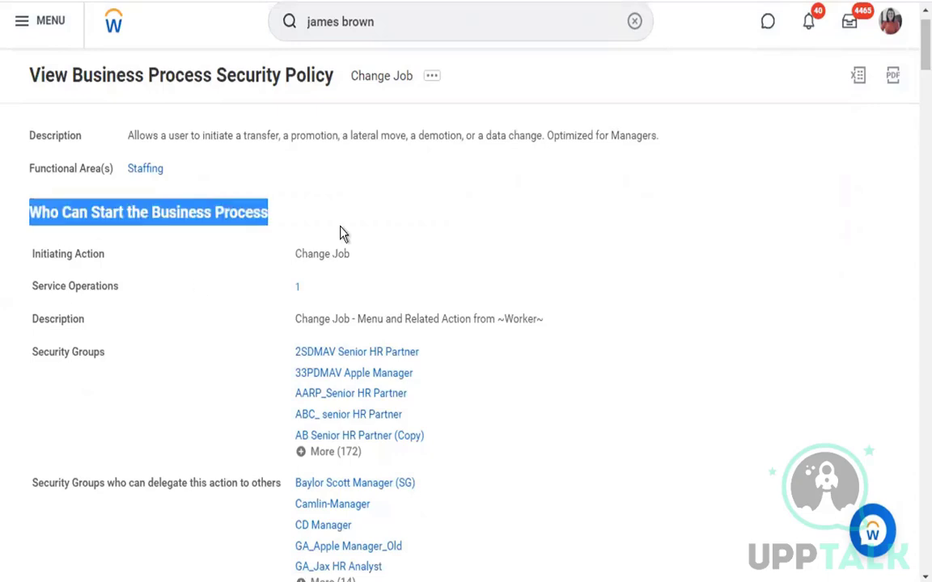
pyautogui.click(386, 233)
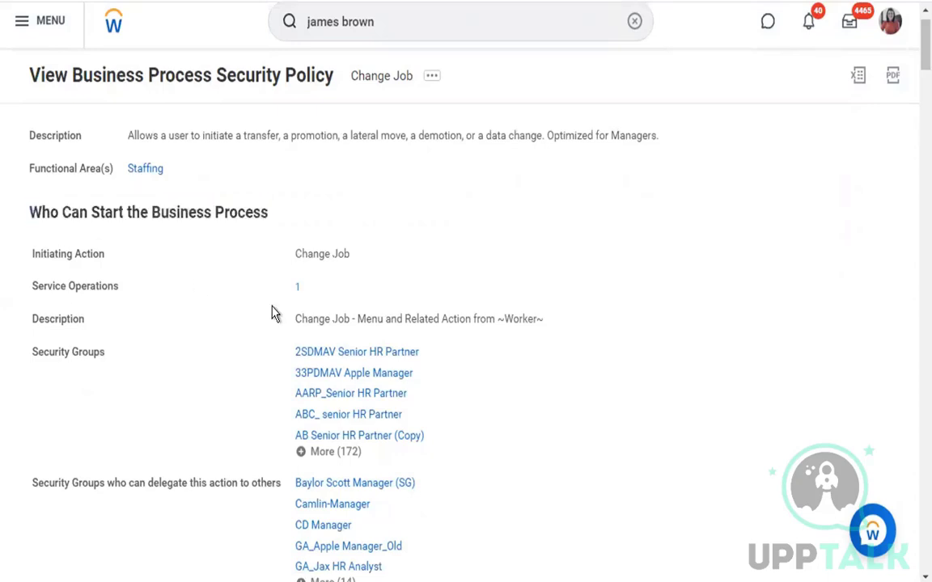
pyautogui.scroll(-5, 274, 313)
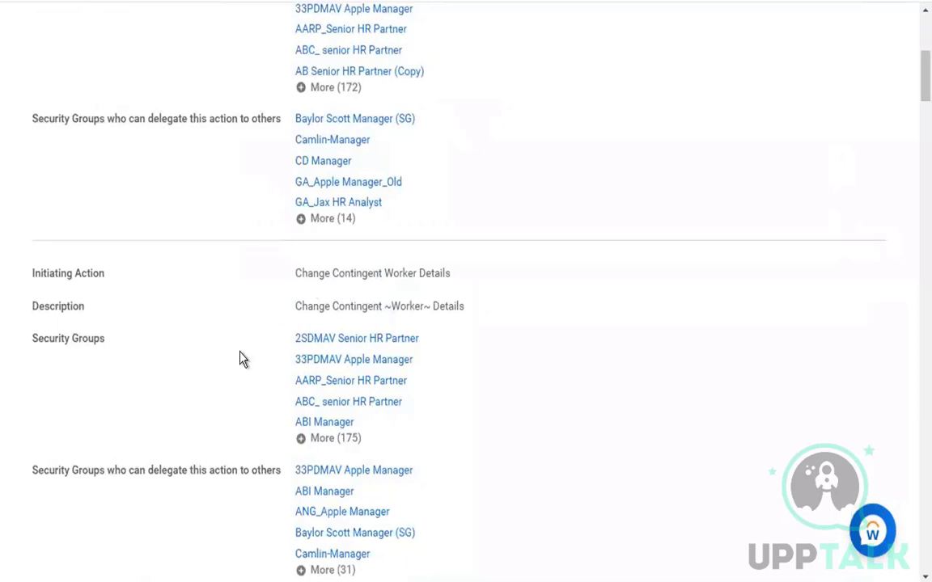
pyautogui.scroll(-3, 241, 358)
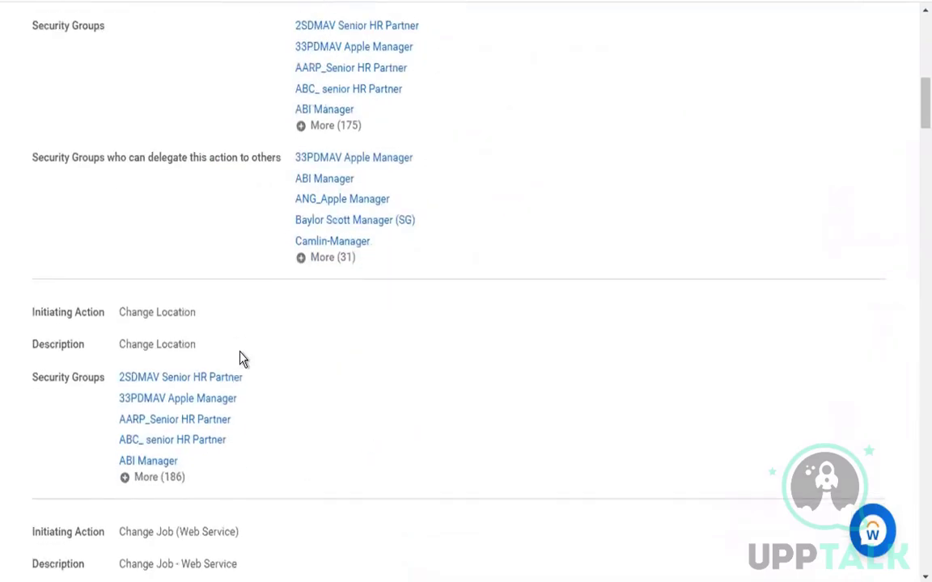
pyautogui.scroll(-4, 241, 358)
pyautogui.scroll(-9, 241, 359)
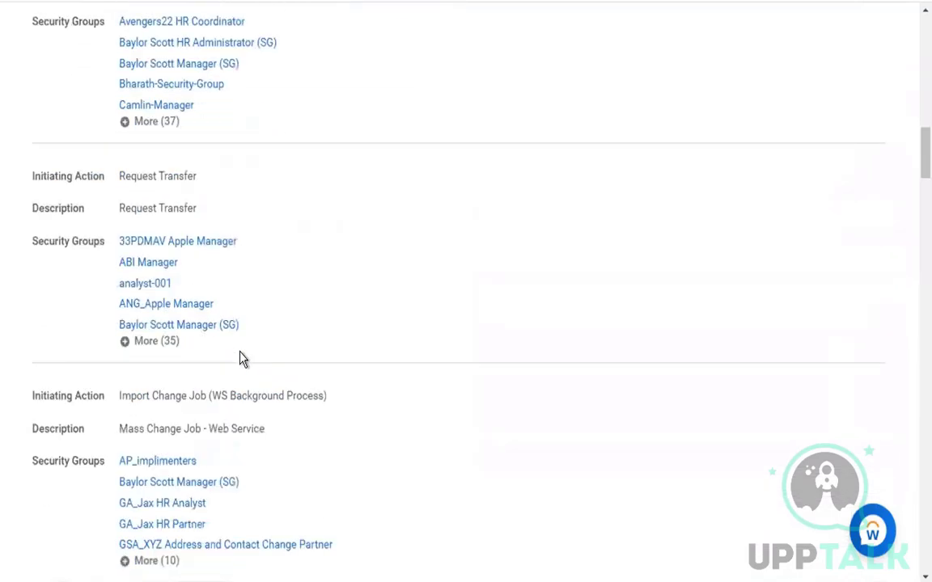
pyautogui.scroll(-6, 241, 359)
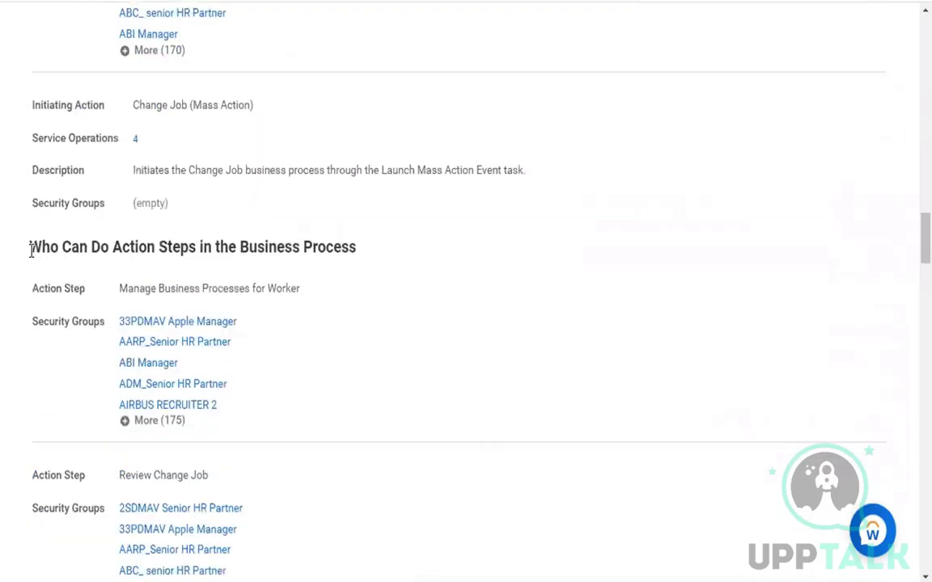
pyautogui.moveTo(31, 251); pyautogui.dragTo(443, 255)
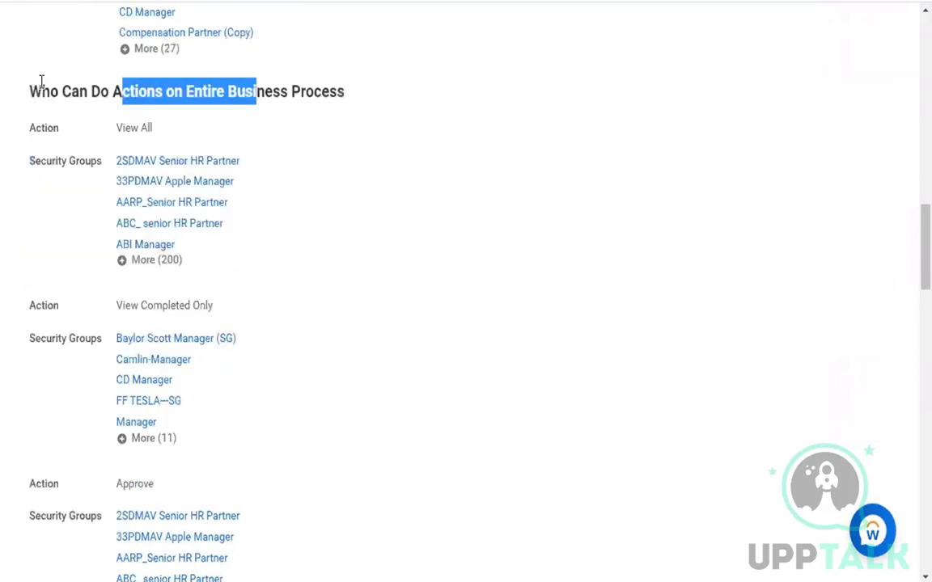
pyautogui.moveTo(29, 89); pyautogui.dragTo(426, 104)
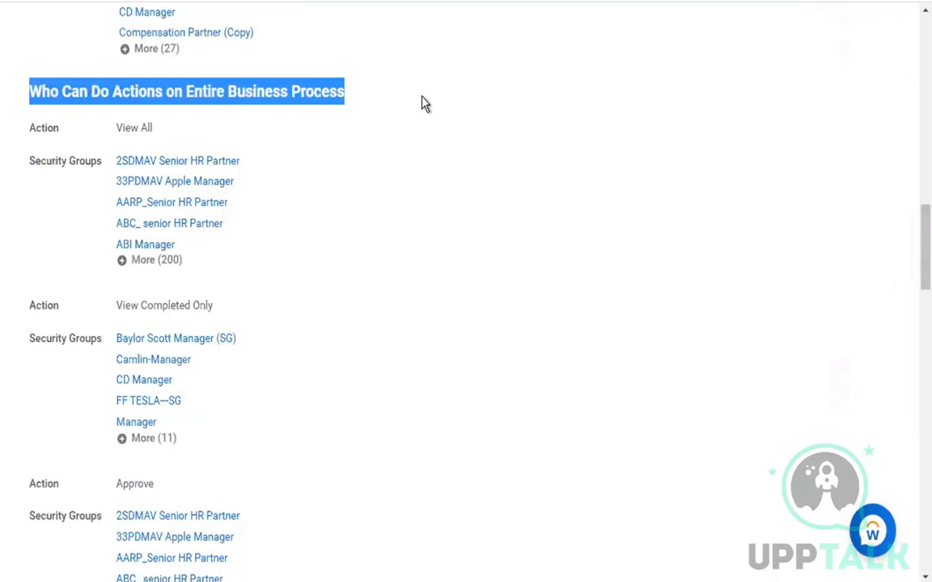
pyautogui.click(395, 106)
pyautogui.moveTo(31, 100); pyautogui.dragTo(398, 90)
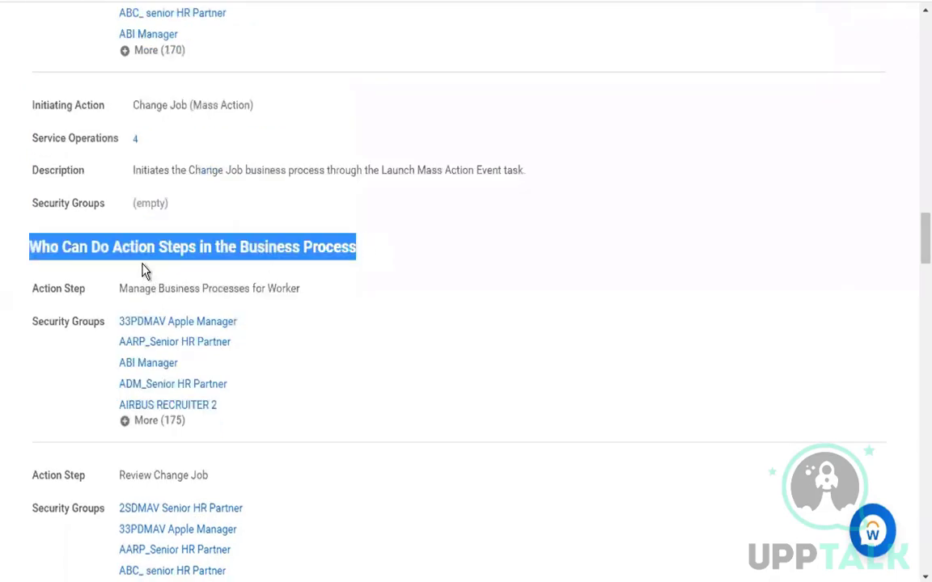
pyautogui.click(136, 252)
pyautogui.moveTo(116, 243); pyautogui.dragTo(258, 251)
pyautogui.click(346, 243)
pyautogui.doubleClick(206, 247)
pyautogui.scroll(10, 228, 110)
pyautogui.tripleClick(228, 105)
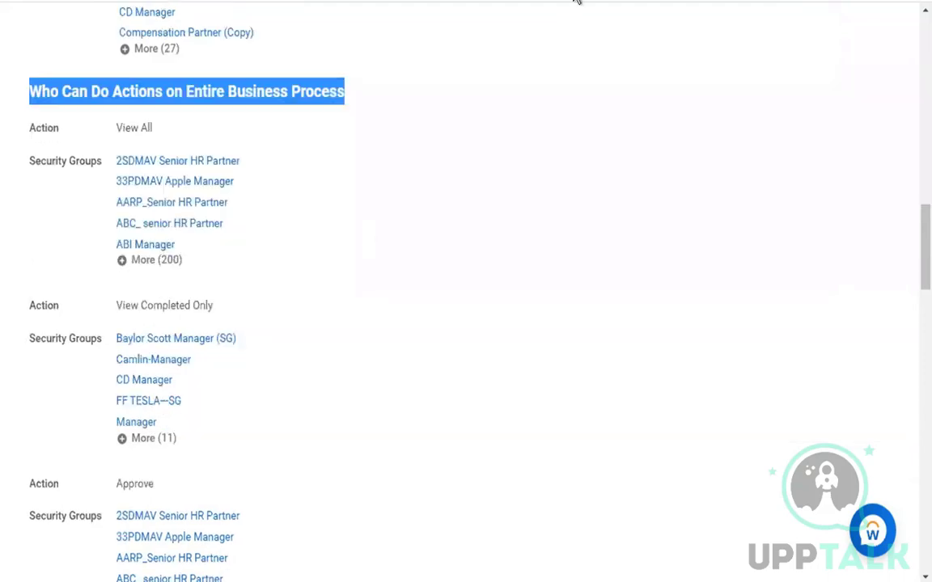
pyautogui.click(185, 91)
pyautogui.doubleClick(176, 91)
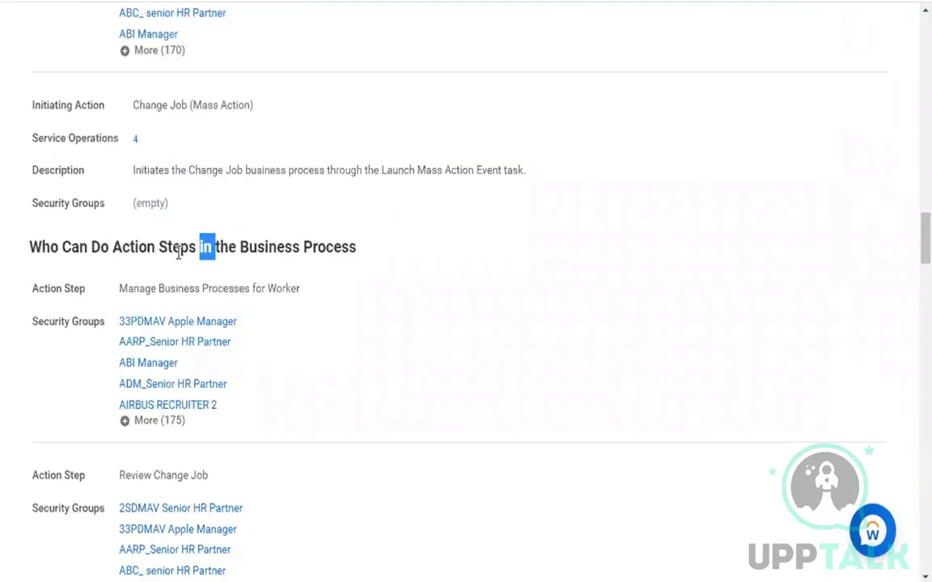
pyautogui.click(178, 252)
pyautogui.moveTo(31, 247); pyautogui.dragTo(374, 257)
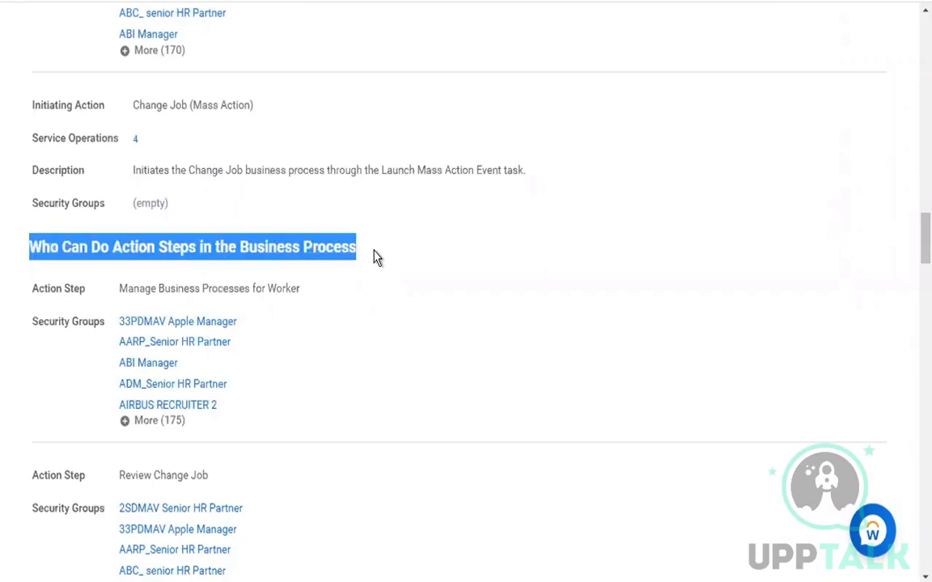
pyautogui.scroll(15, 376, 258)
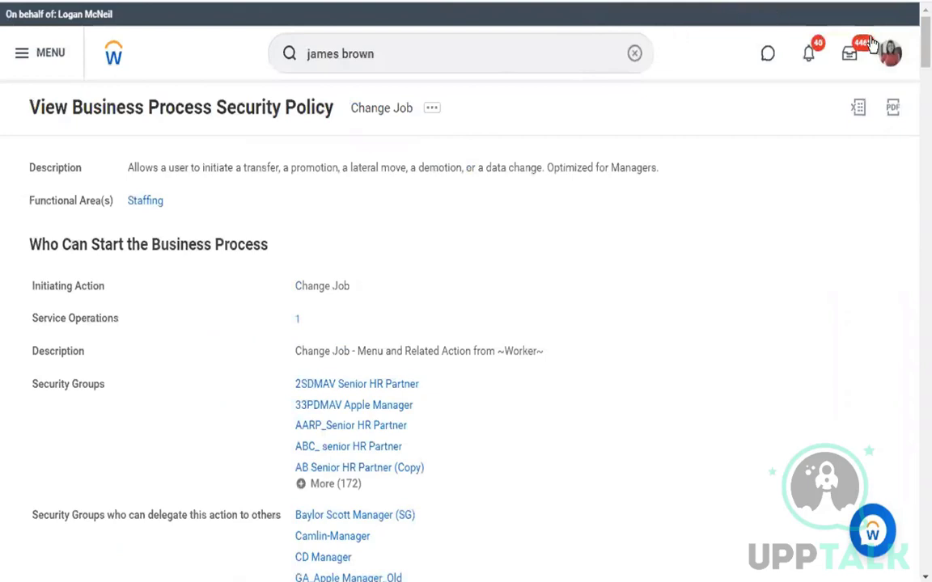
pyautogui.click(898, 57)
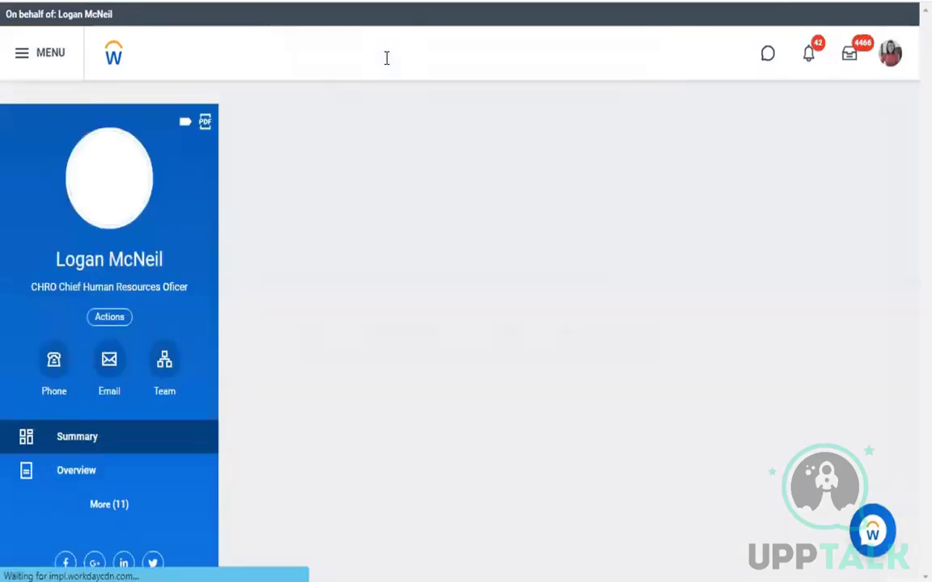
pyautogui.click(387, 58)
pyautogui.click(364, 131)
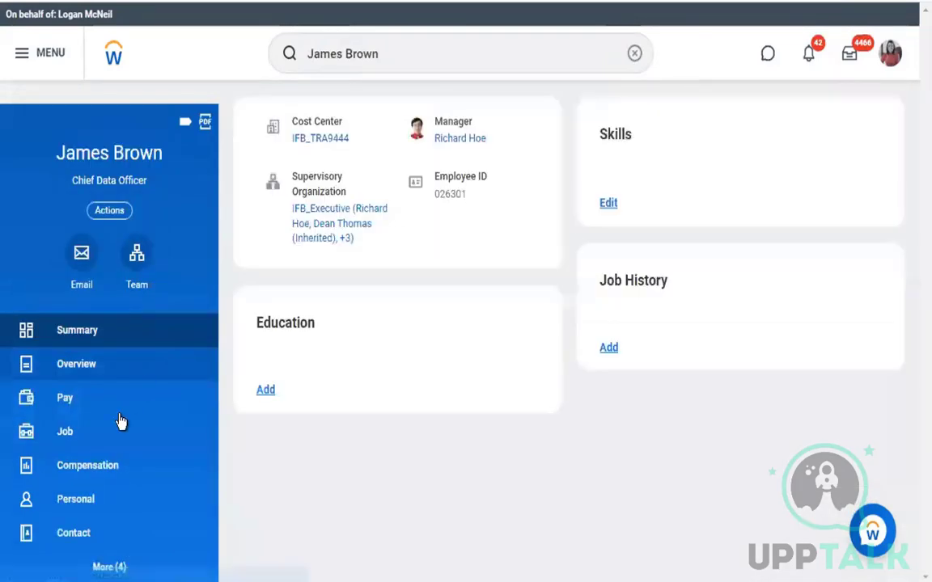
pyautogui.click(114, 430)
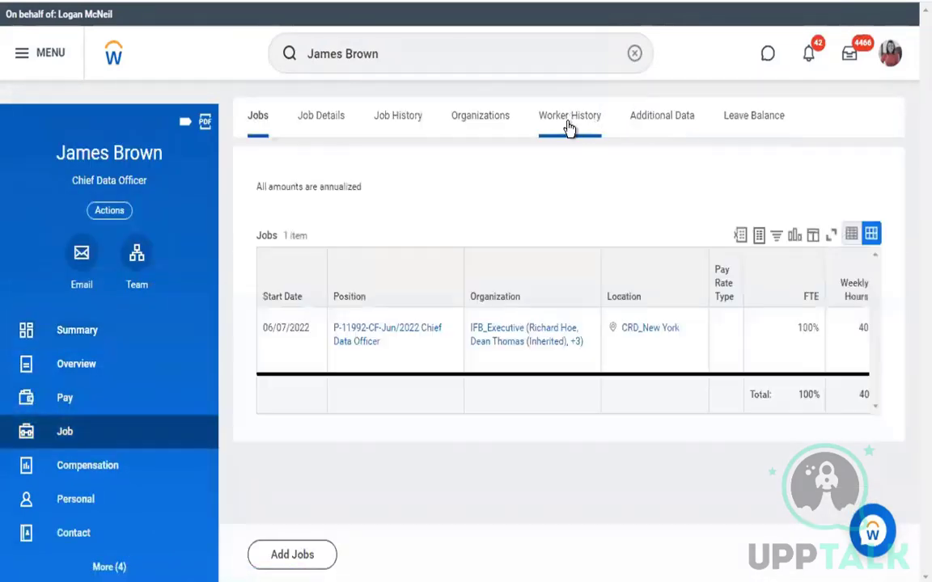
pyautogui.click(569, 122)
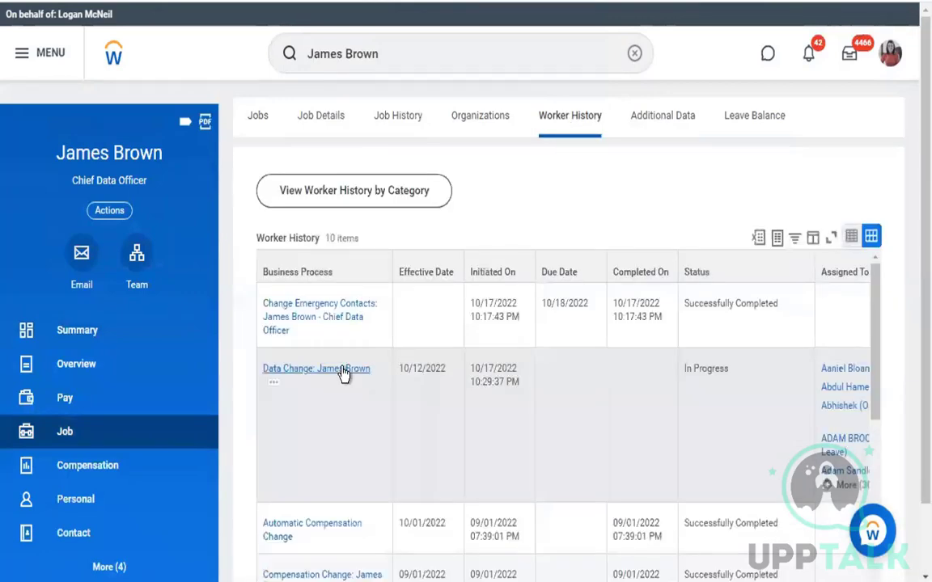
pyautogui.click(317, 374)
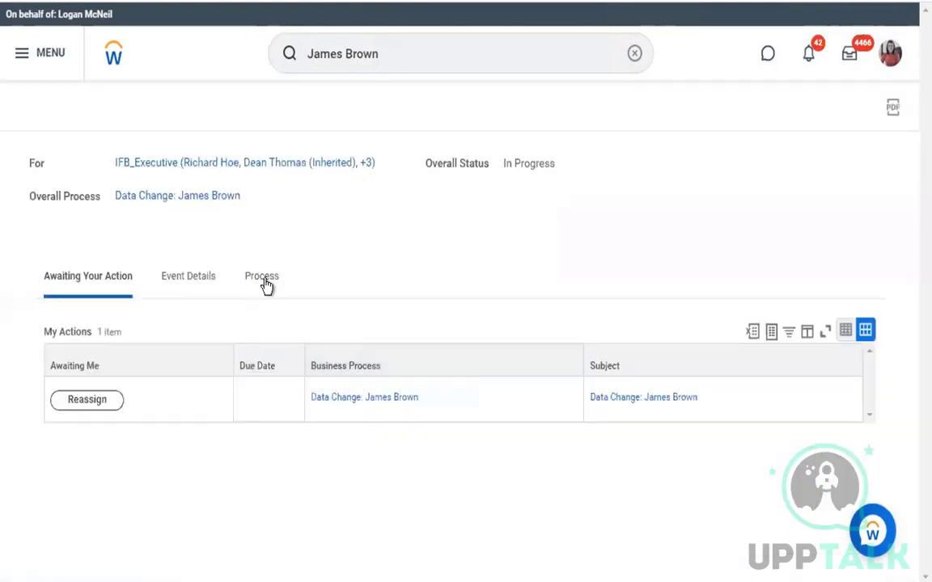
pyautogui.click(264, 279)
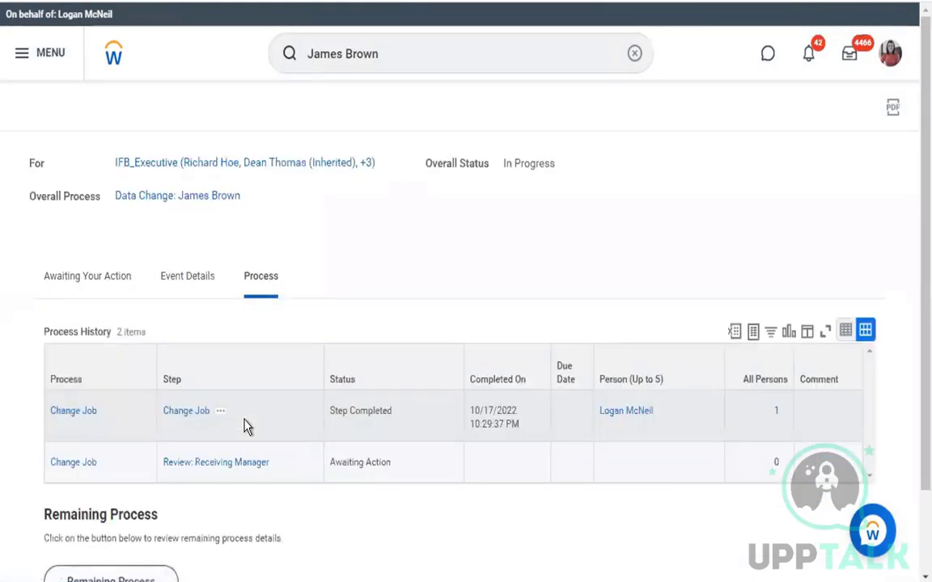
# Reopen the Change Job (Default Definition) steps from the Change Job step's actions
pyautogui.click(221, 414)
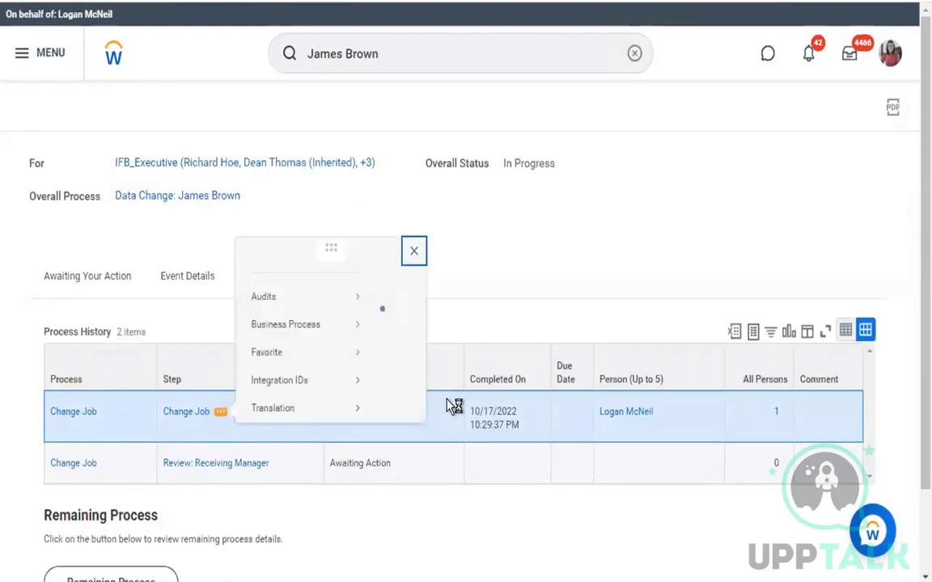
pyautogui.click(559, 350)
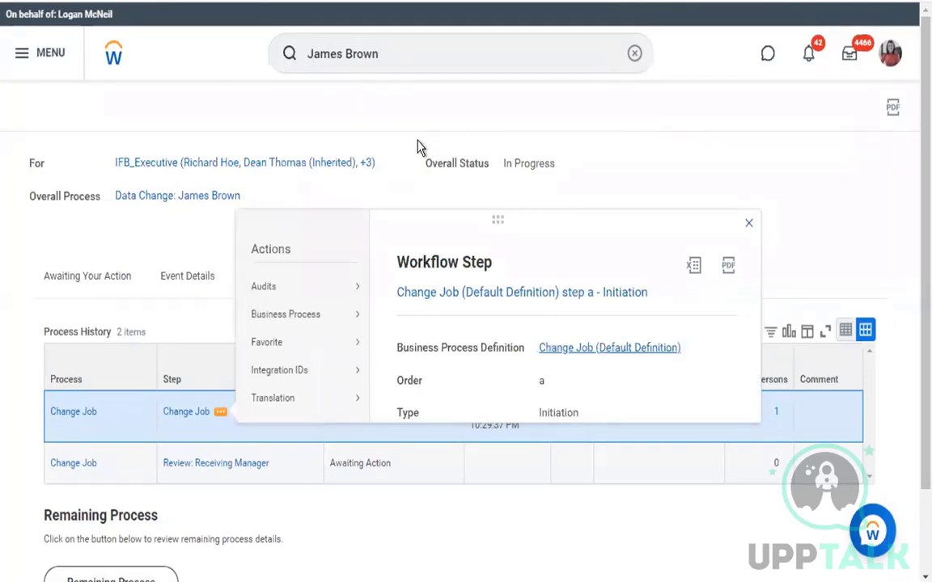
pyautogui.scroll(-2, 385, 280)
pyautogui.scroll(-3, 384, 280)
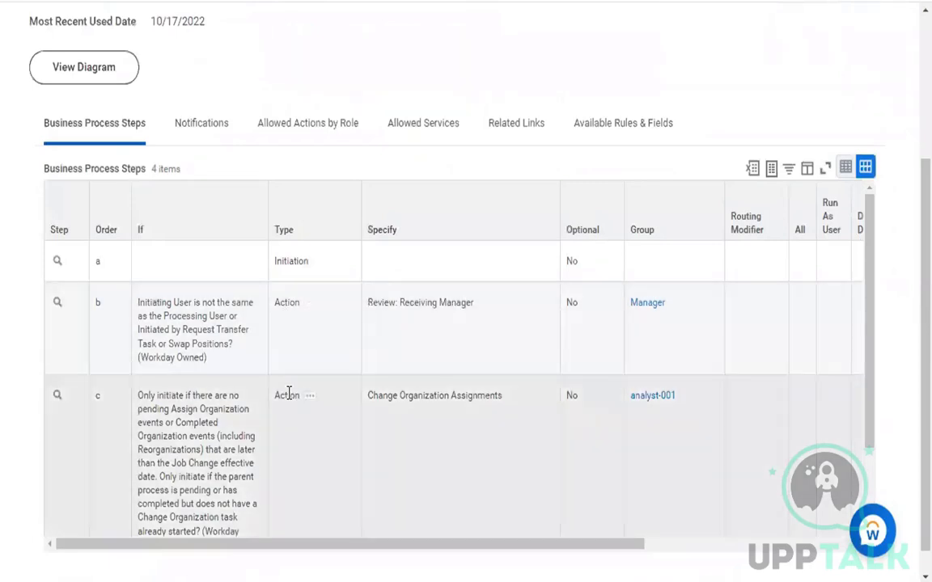
pyautogui.click(288, 393)
pyautogui.scroll(-1, 289, 391)
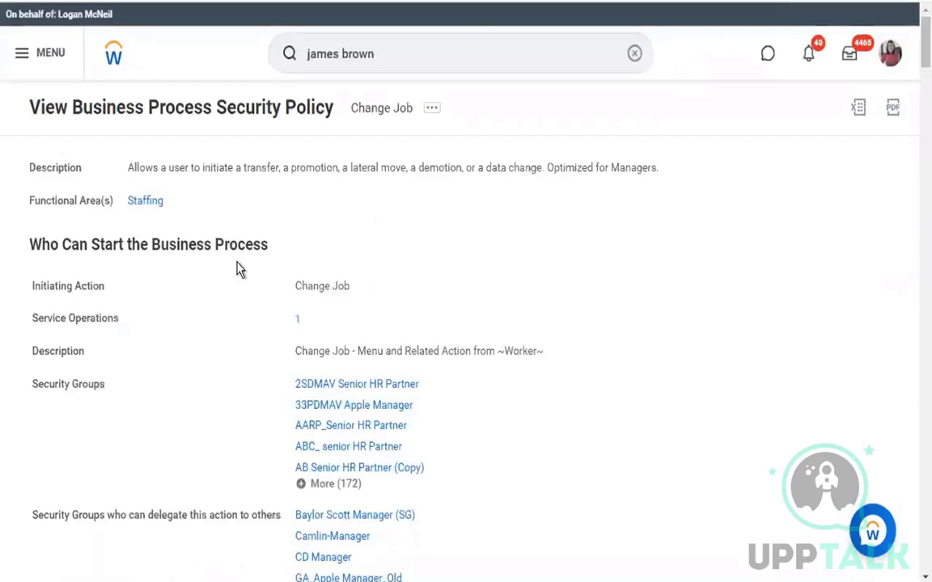
pyautogui.scroll(-10, 239, 270)
pyautogui.scroll(-15, 240, 269)
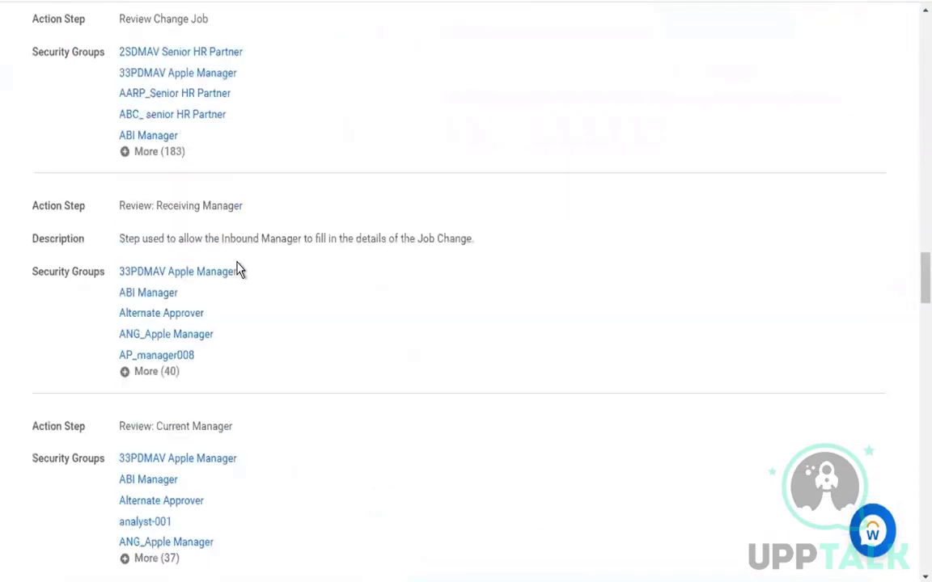
pyautogui.scroll(5, 240, 269)
pyautogui.scroll(8, 239, 270)
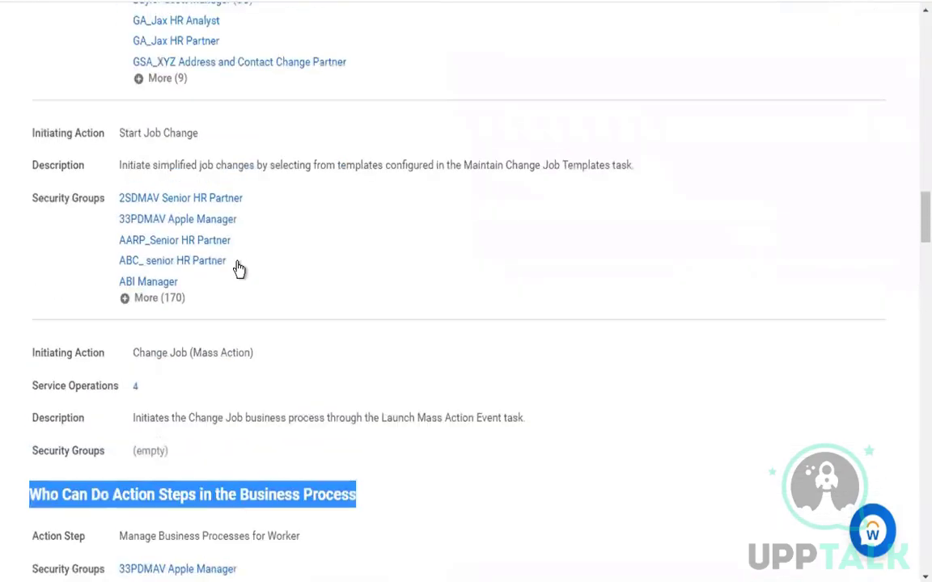
pyautogui.scroll(-1, 193, 347)
pyautogui.click(136, 456)
pyautogui.moveTo(32, 435); pyautogui.dragTo(425, 444)
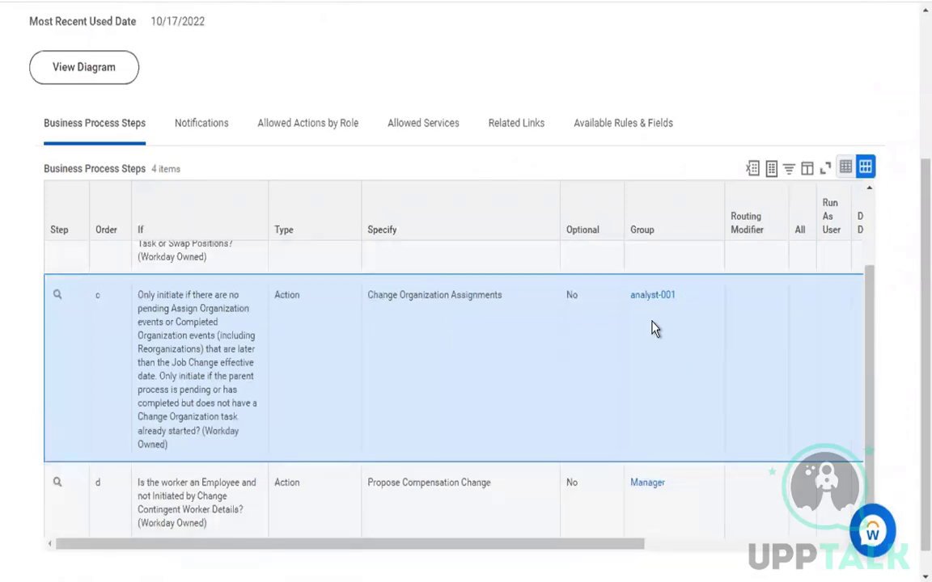
pyautogui.scroll(-1, 655, 349)
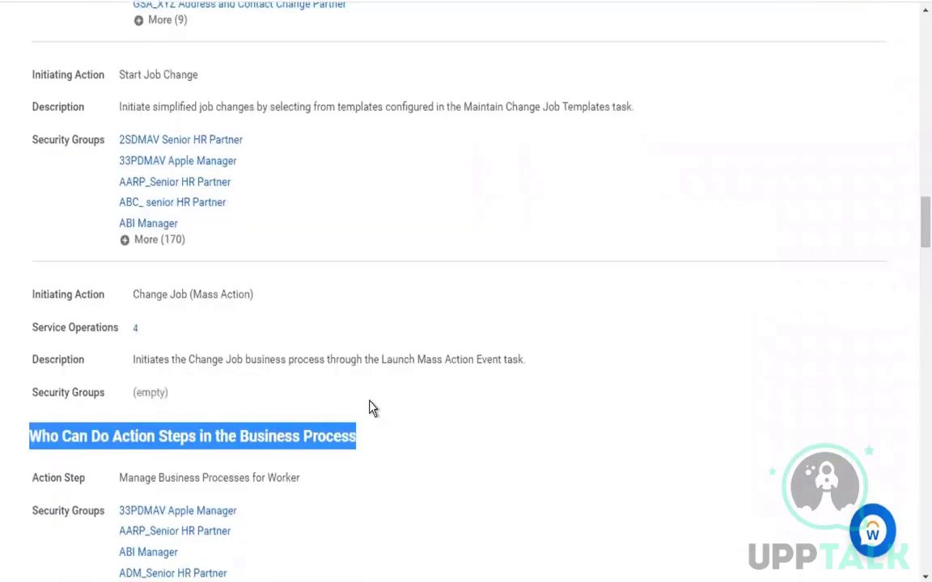
pyautogui.scroll(-2, 372, 407)
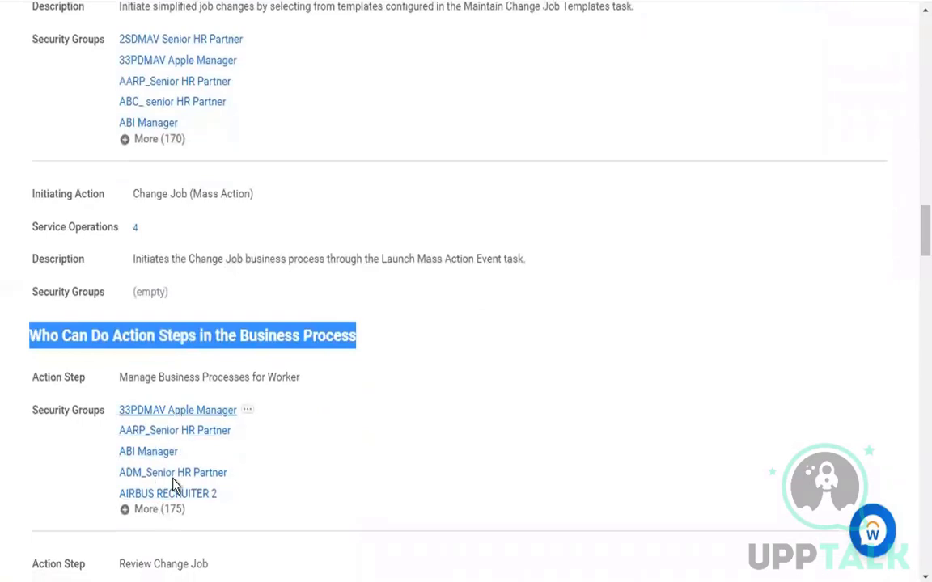
pyautogui.scroll(-5, 360, 471)
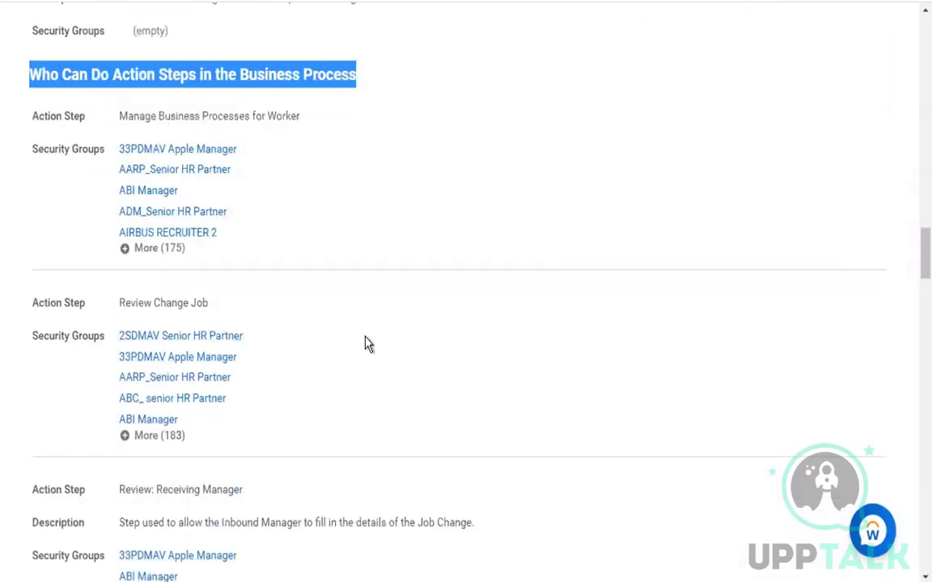
pyautogui.scroll(-1, 366, 344)
pyautogui.moveTo(121, 259); pyautogui.dragTo(194, 257)
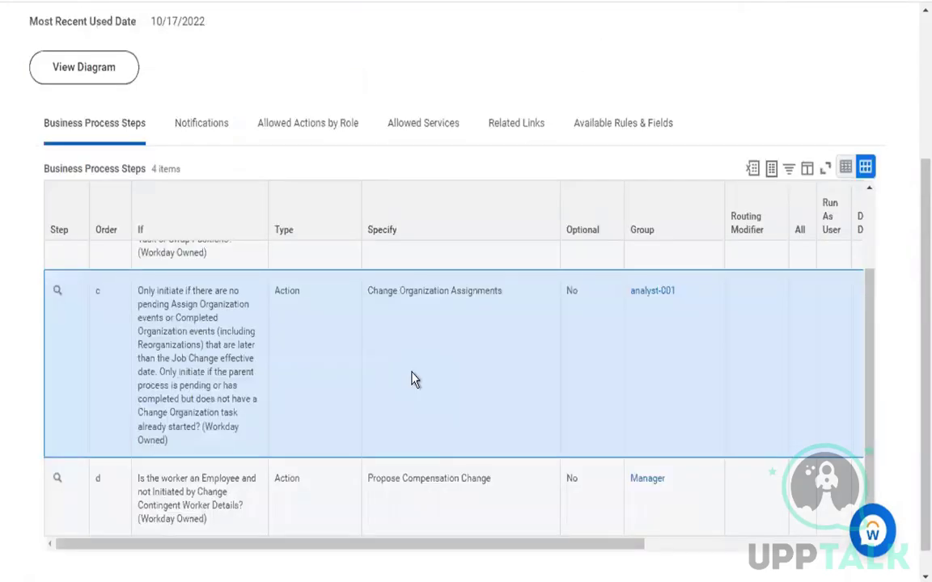
pyautogui.scroll(-1, 437, 467)
pyautogui.scroll(3, 436, 467)
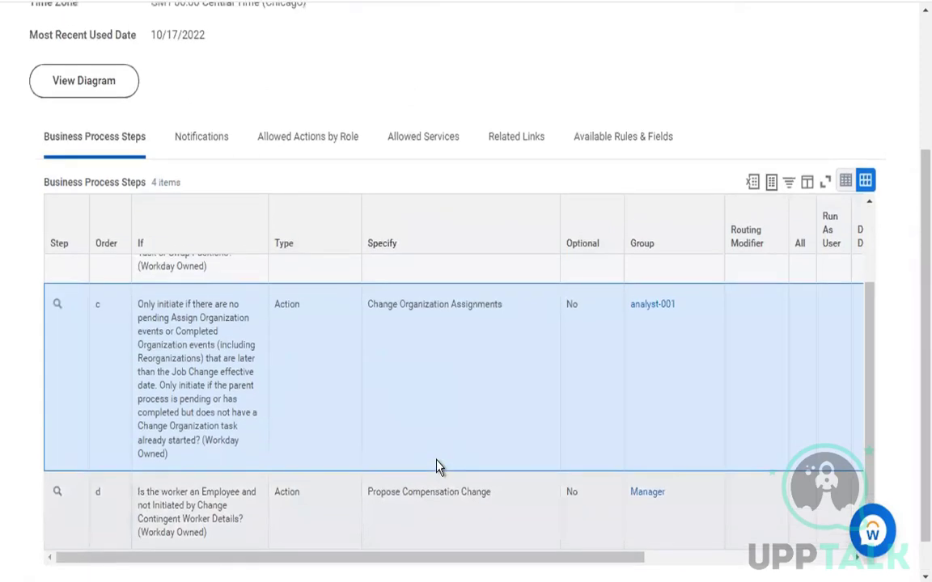
pyautogui.scroll(2, 375, 341)
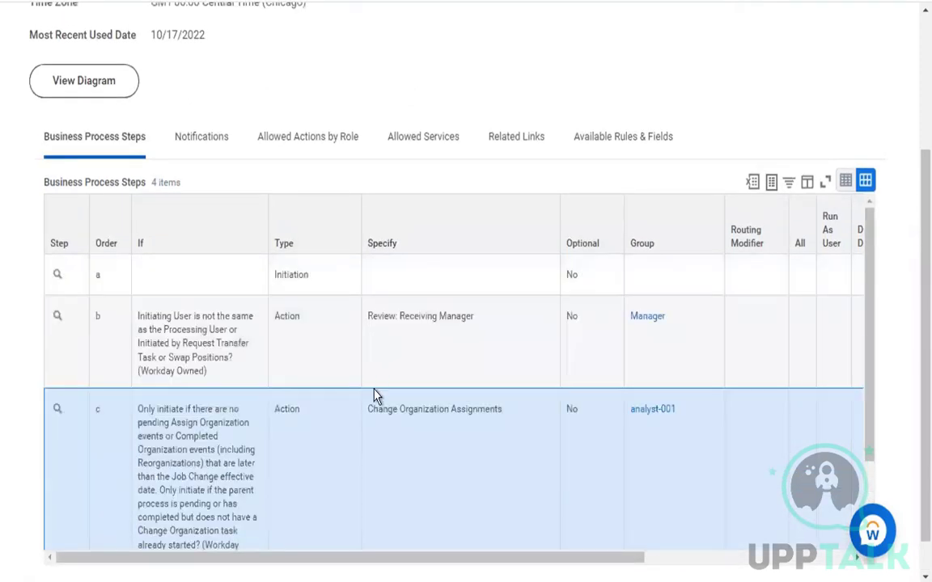
pyautogui.moveTo(368, 316); pyautogui.dragTo(451, 321)
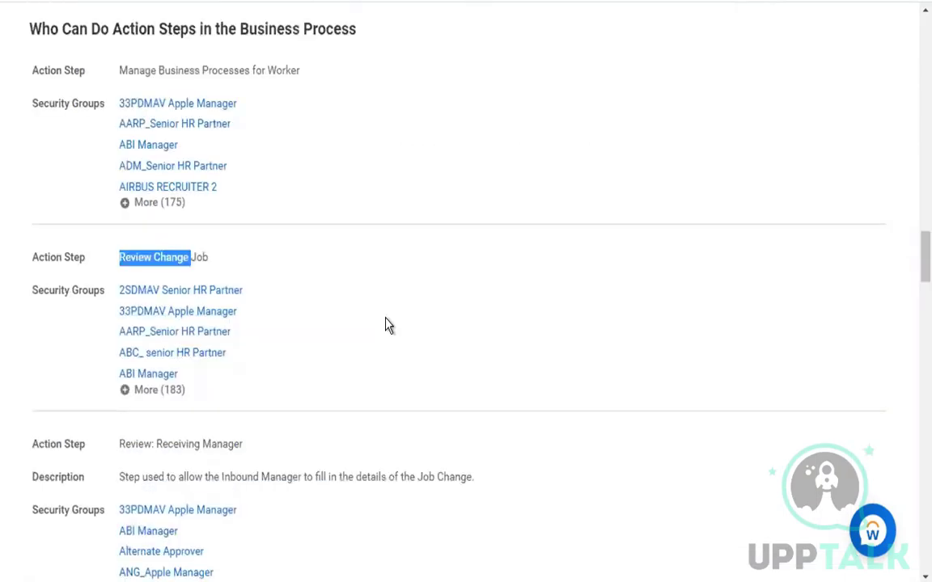
pyautogui.scroll(-1, 386, 327)
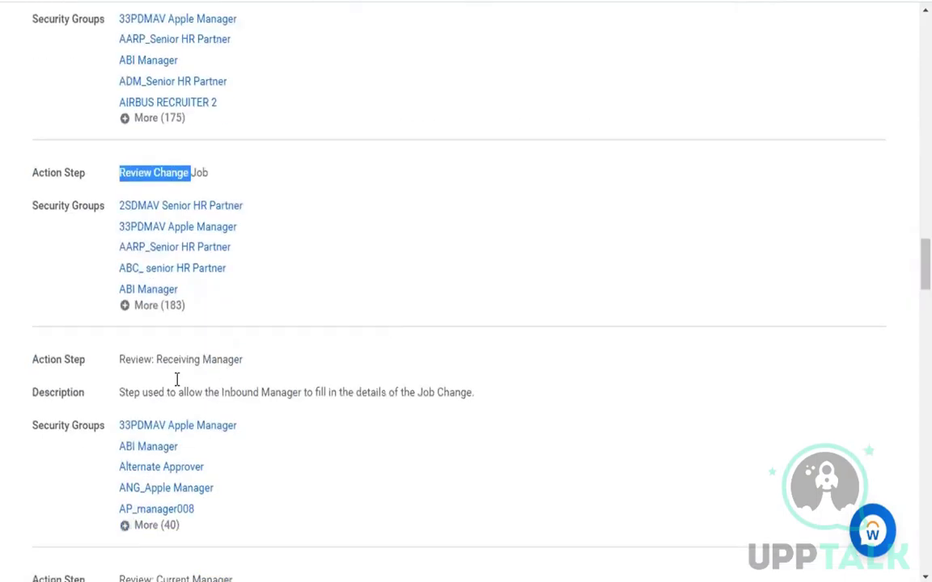
pyautogui.moveTo(121, 358); pyautogui.dragTo(229, 359)
pyautogui.moveTo(159, 393); pyautogui.dragTo(368, 414)
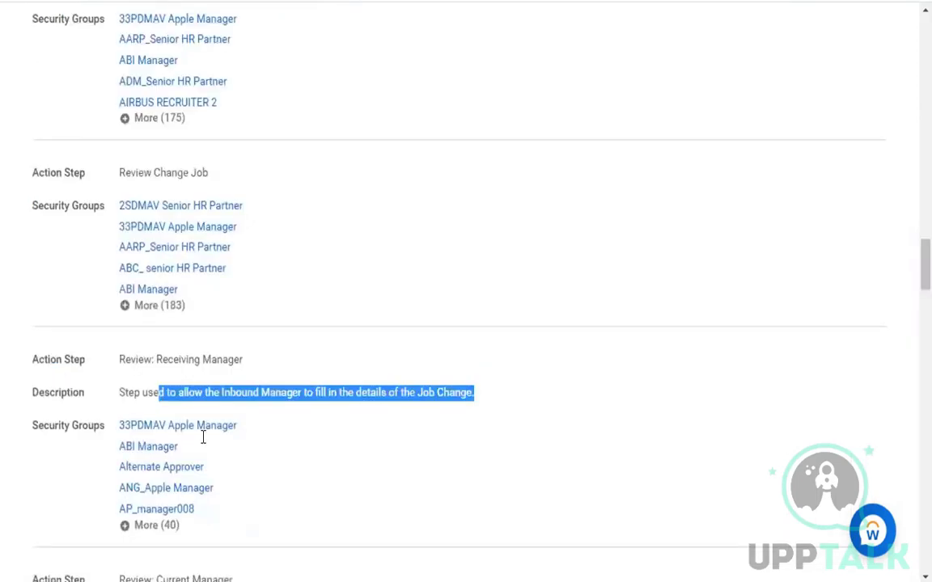
pyautogui.click(564, 416)
pyautogui.scroll(-1, 550, 364)
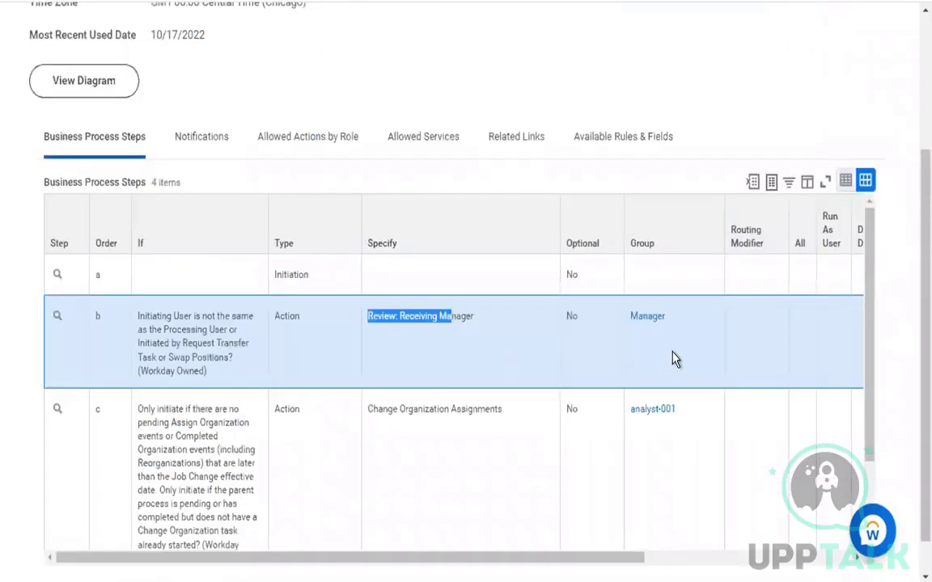
pyautogui.click(675, 360)
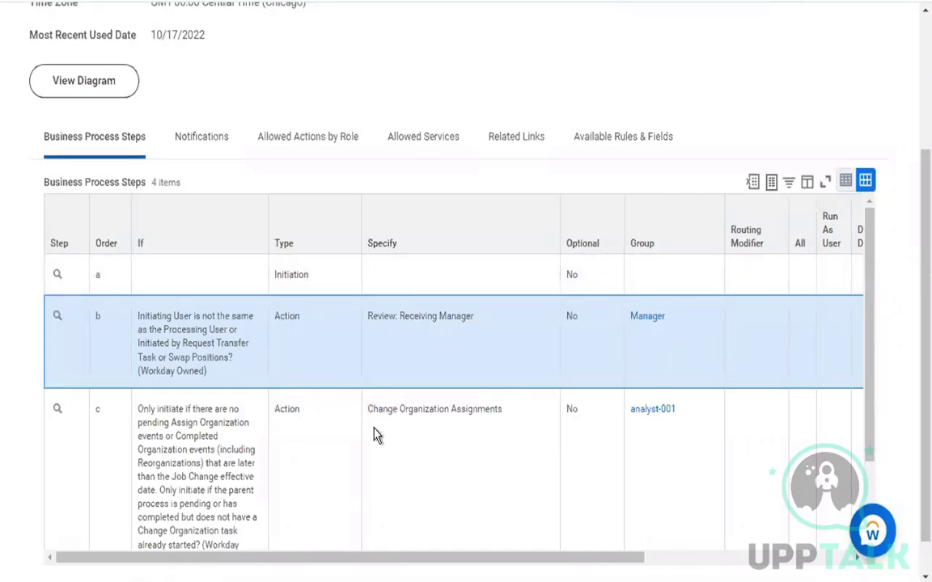
pyautogui.moveTo(368, 408); pyautogui.dragTo(501, 414)
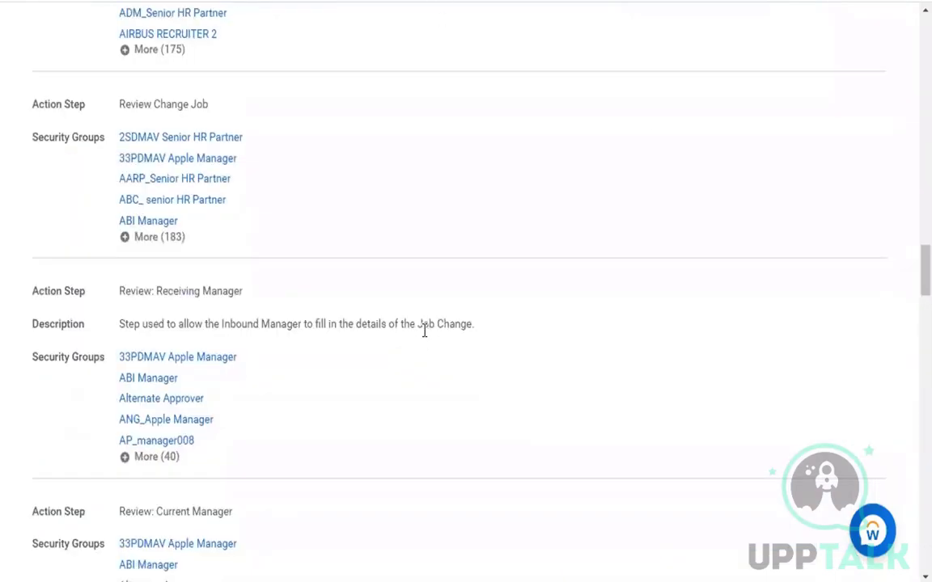
pyautogui.scroll(-5, 424, 329)
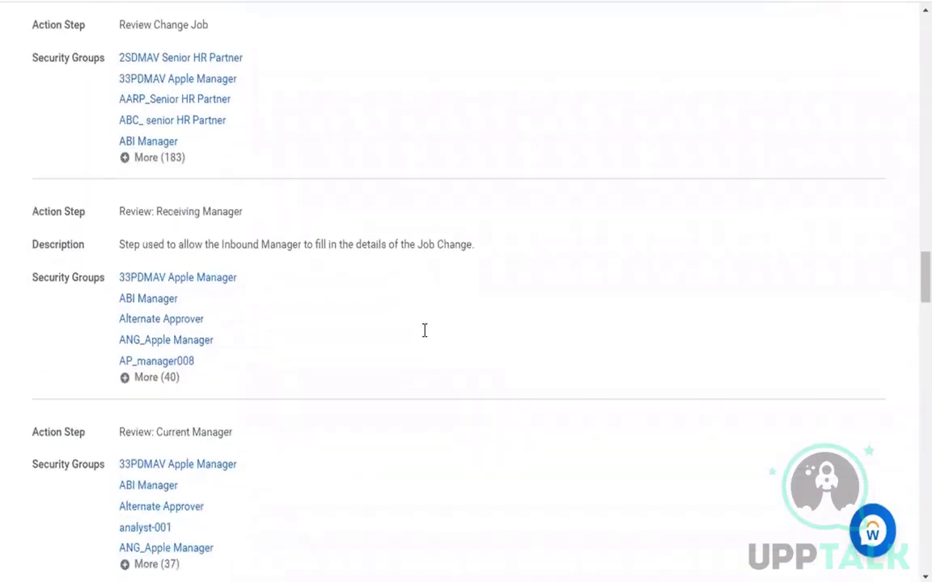
pyautogui.scroll(-1, 425, 329)
pyautogui.scroll(3, 424, 337)
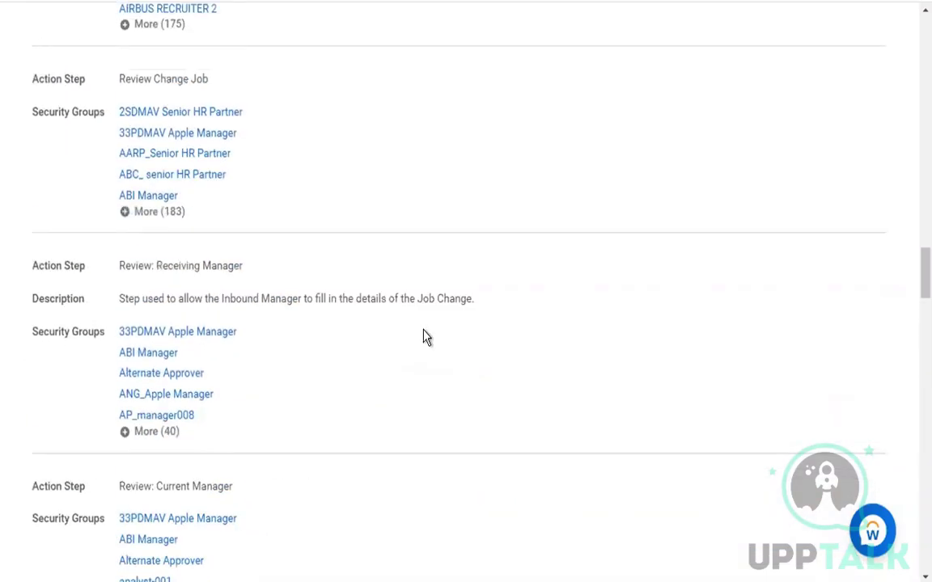
pyautogui.scroll(3, 425, 337)
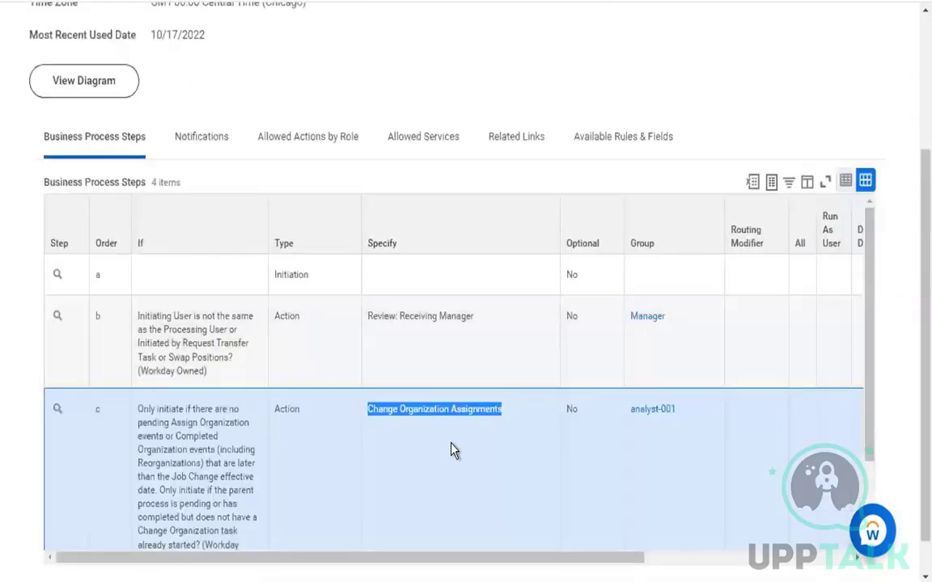
pyautogui.click(441, 456)
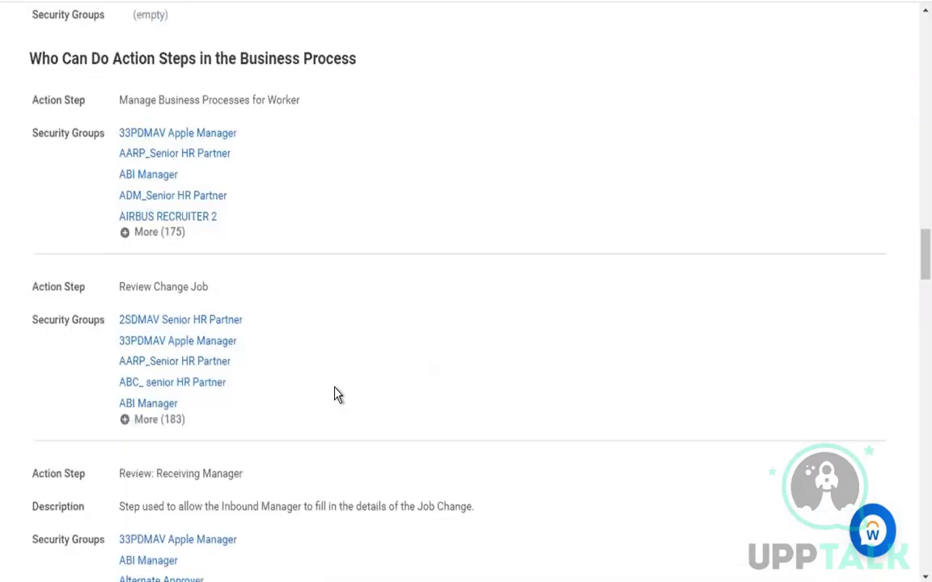
pyautogui.scroll(-2, 338, 395)
pyautogui.scroll(-4, 336, 392)
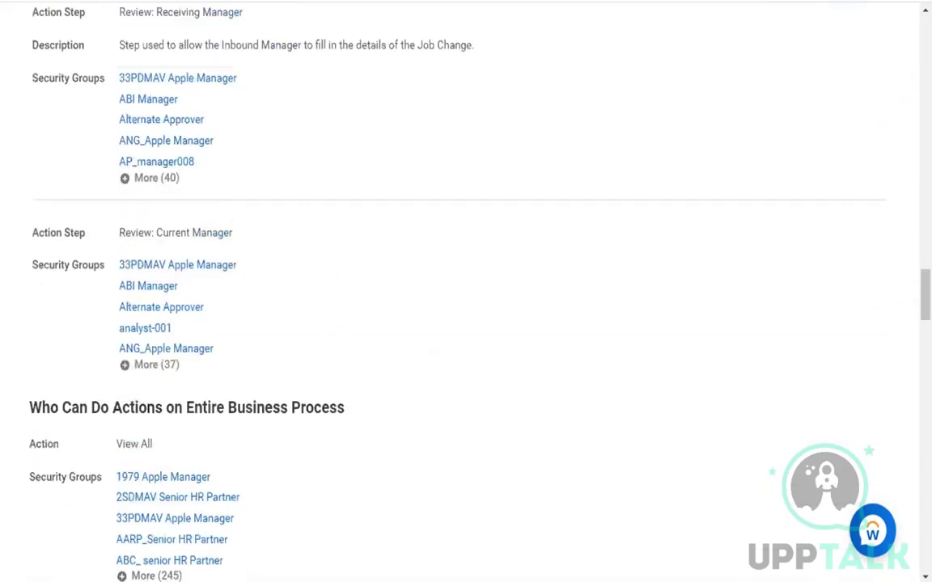
pyautogui.click(612, 39)
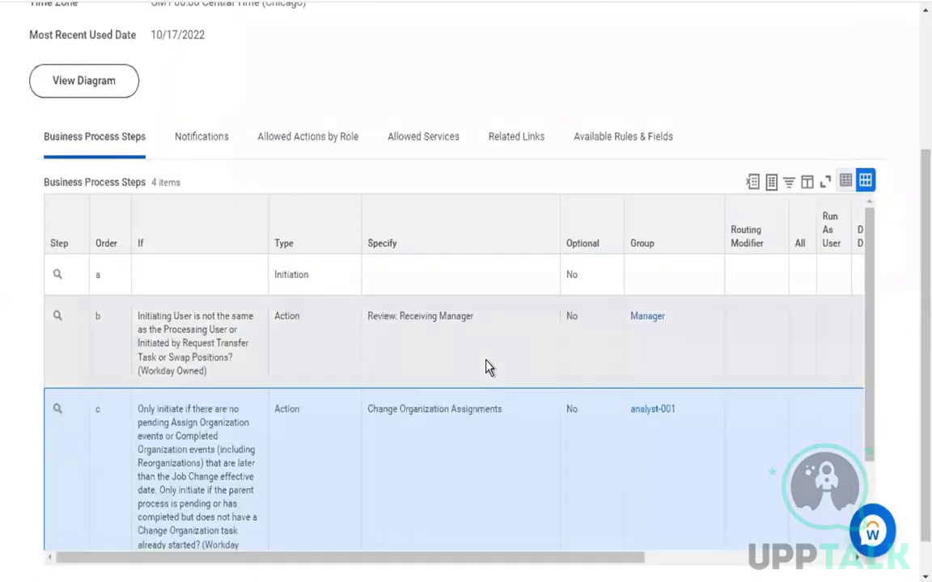
pyautogui.click(488, 368)
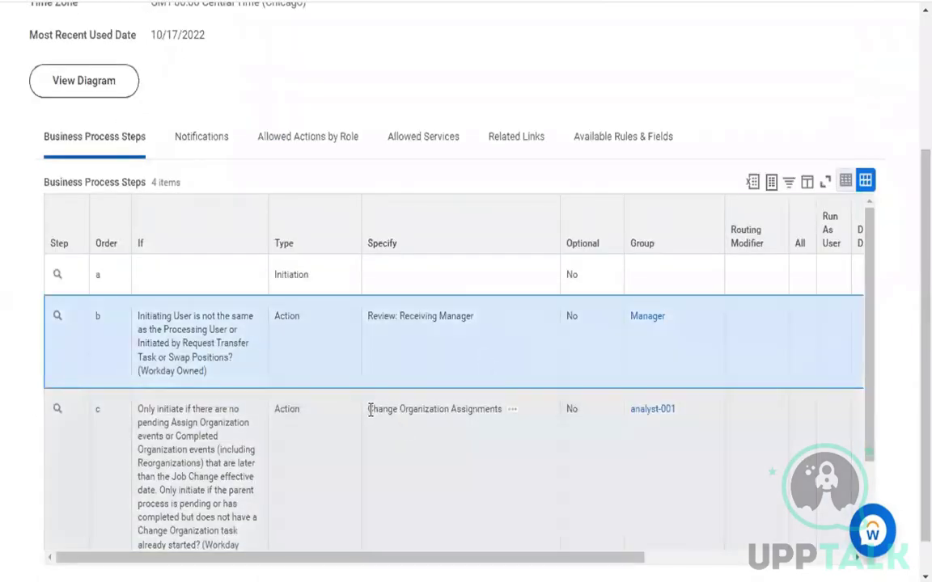
pyautogui.moveTo(370, 409); pyautogui.dragTo(502, 415)
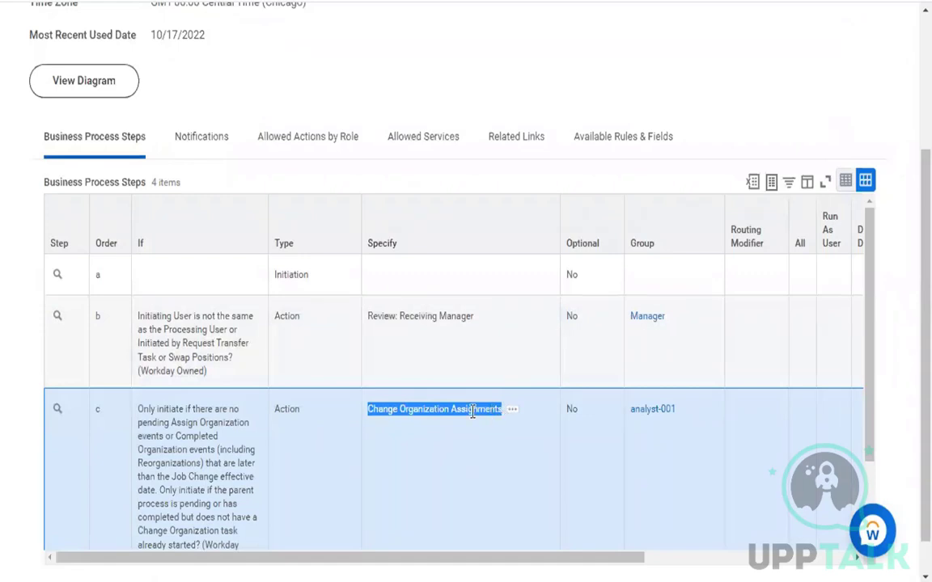
pyautogui.click(472, 411)
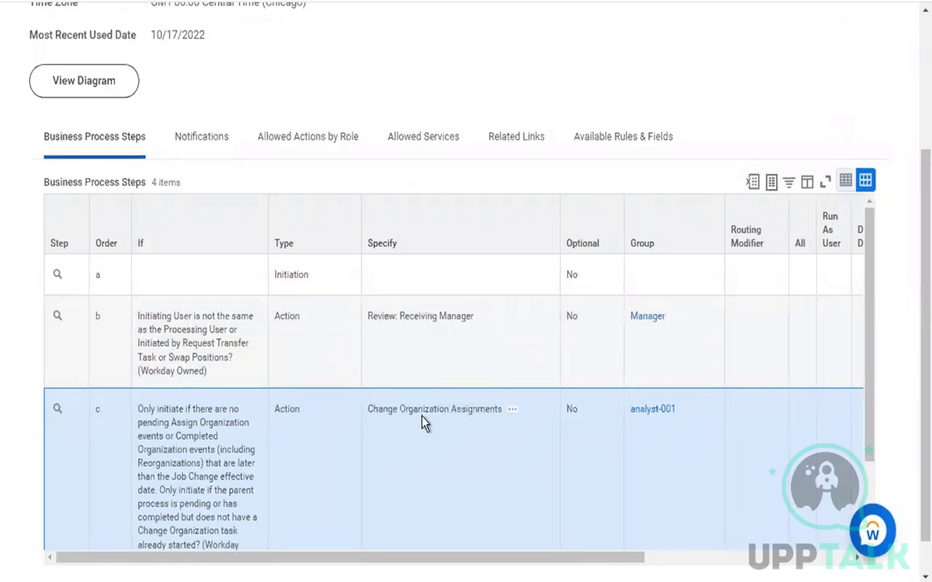
pyautogui.moveTo(368, 410); pyautogui.dragTo(447, 411)
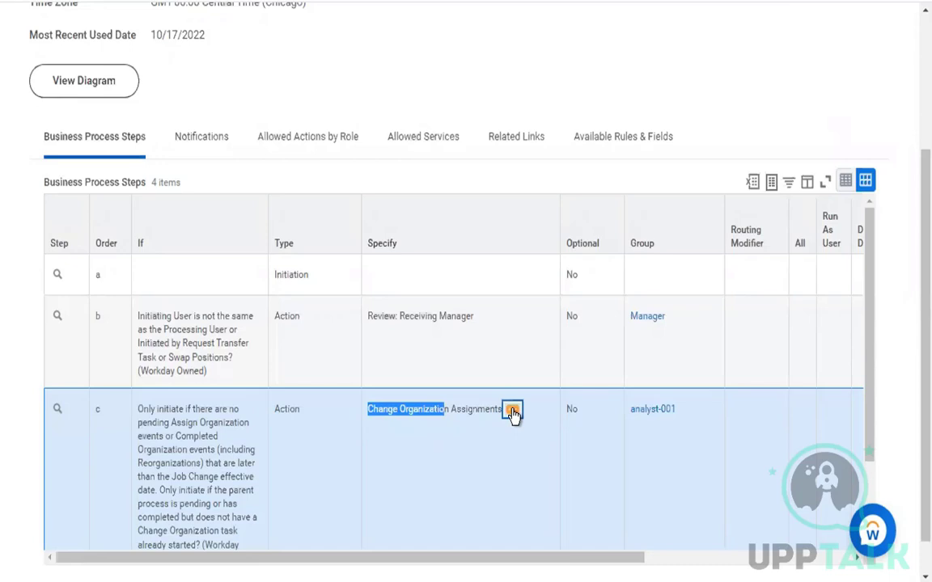
pyautogui.click(512, 412)
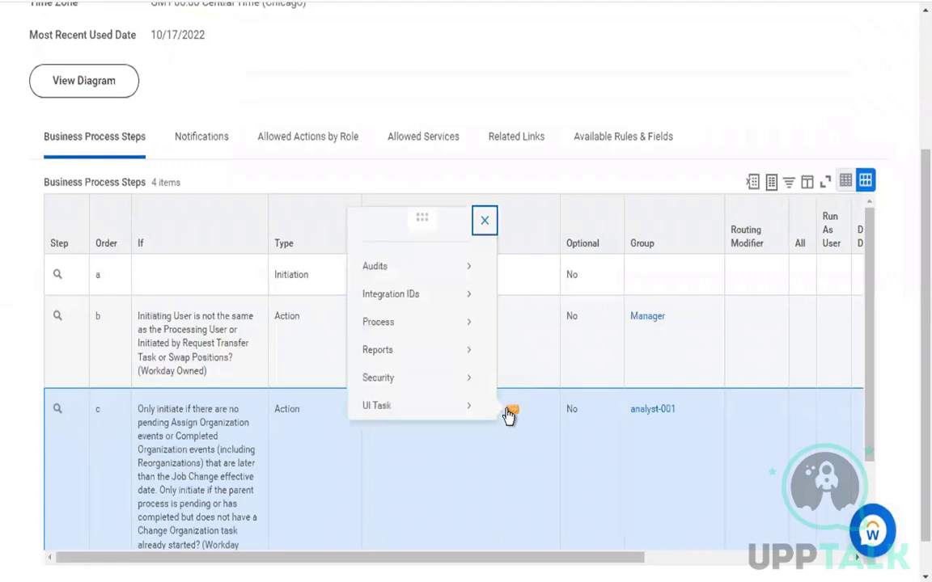
pyautogui.click(491, 477)
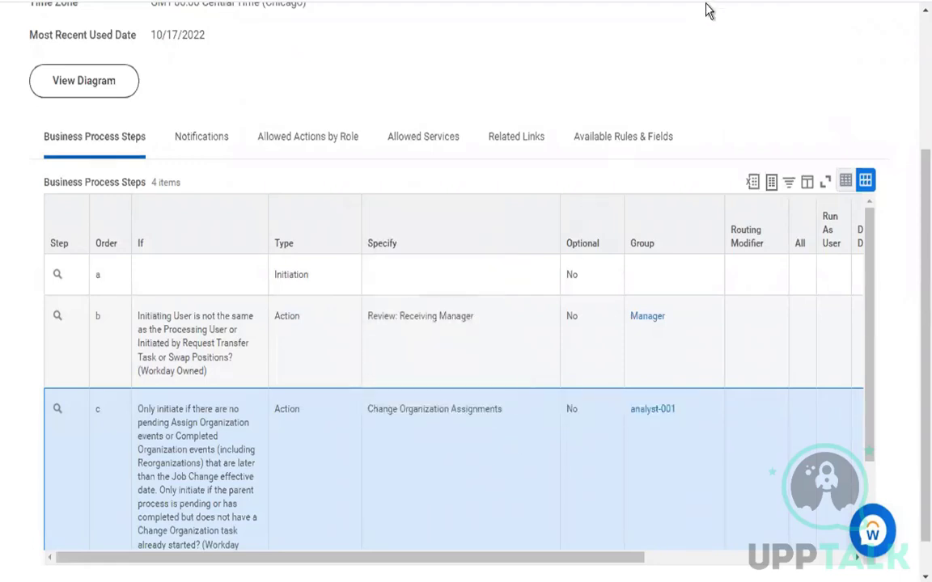
pyautogui.scroll(3, 801, 111)
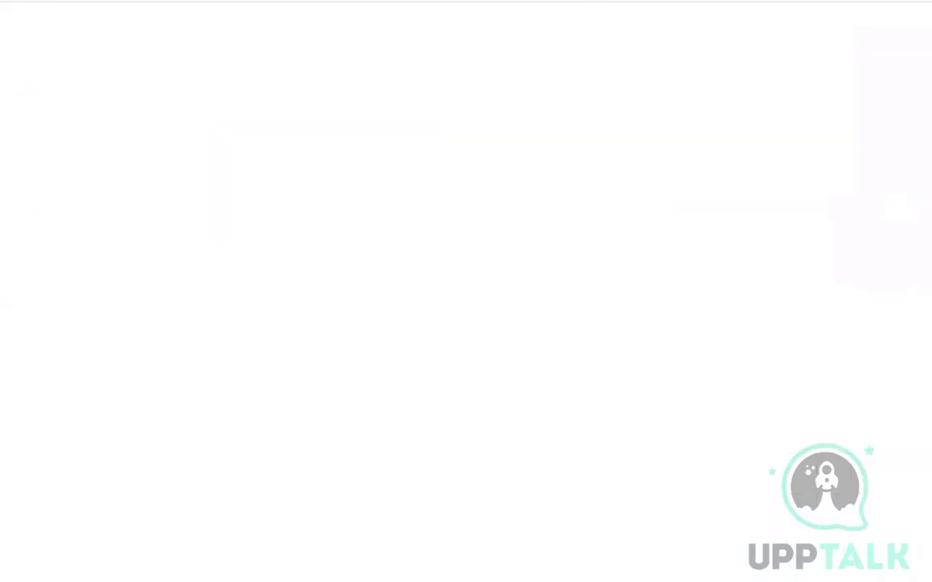
pyautogui.scroll(-3, 483, 304)
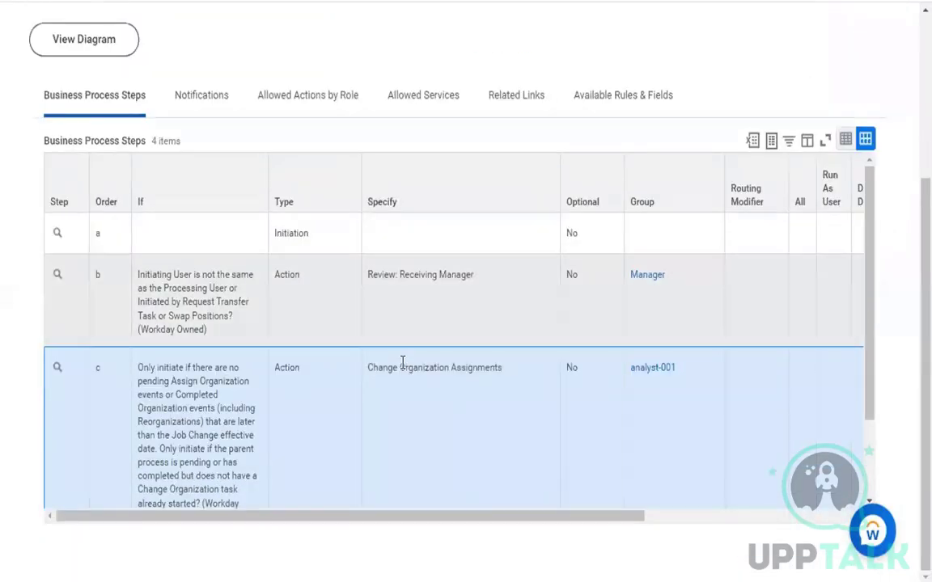
pyautogui.moveTo(370, 368); pyautogui.dragTo(501, 383)
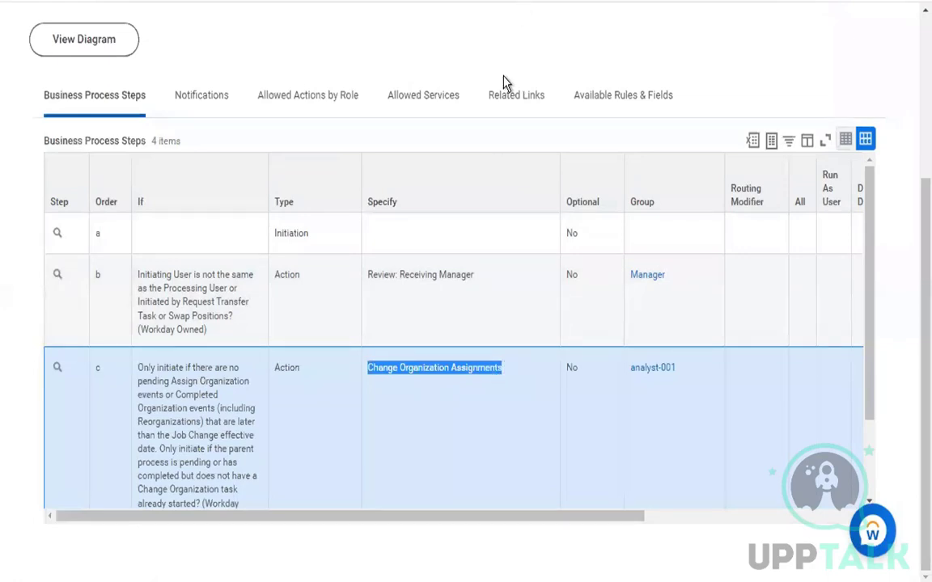
pyautogui.scroll(3, 503, 83)
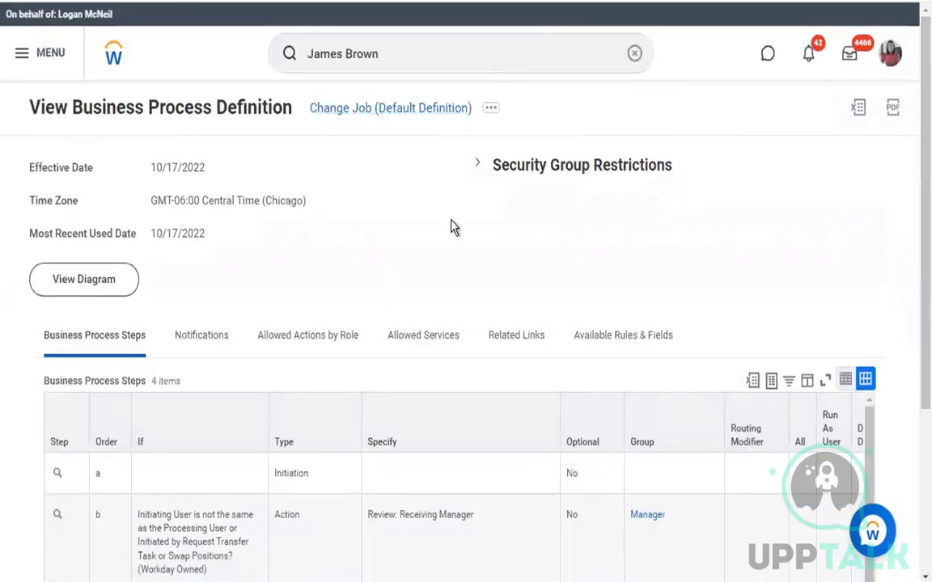
pyautogui.scroll(-3, 451, 227)
pyautogui.scroll(-1, 443, 349)
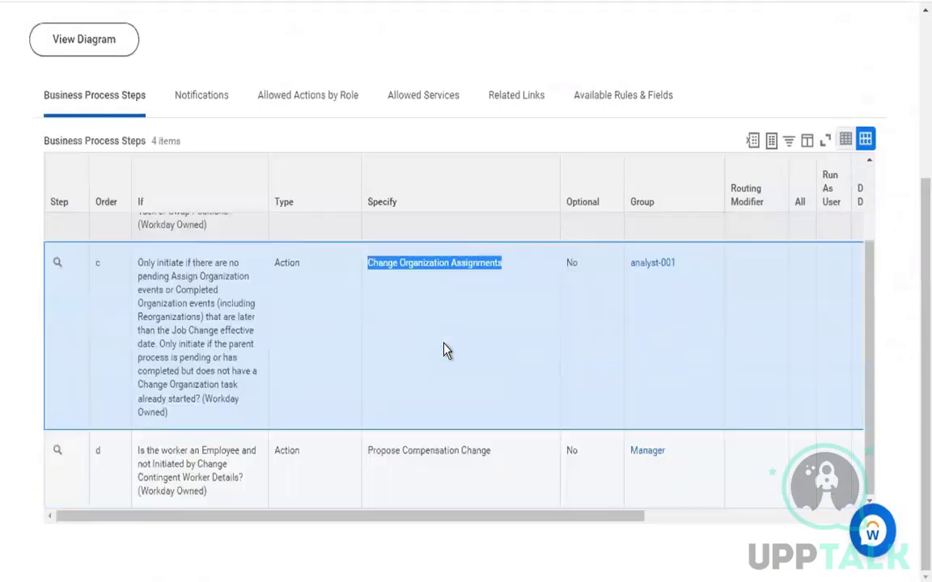
pyautogui.tripleClick(433, 450)
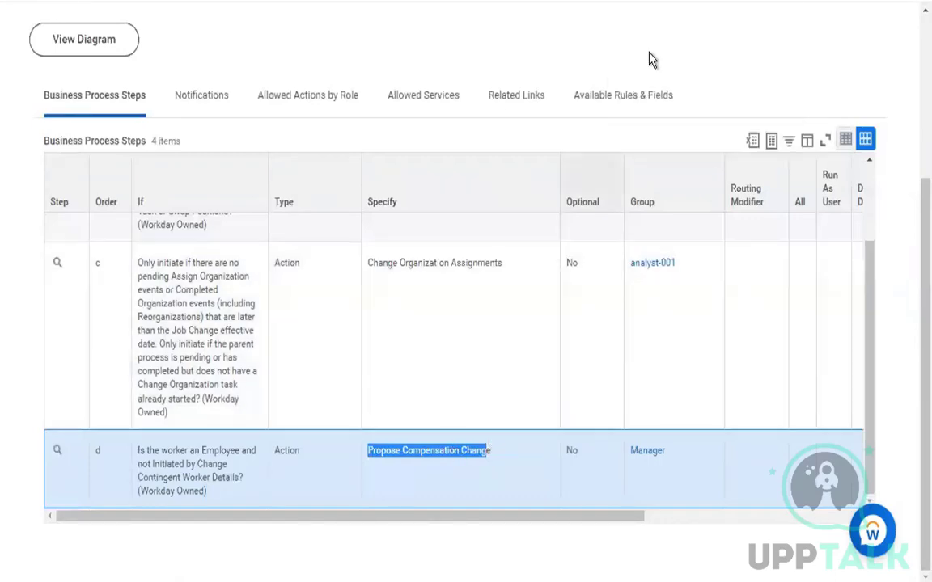
pyautogui.click(473, 1)
# Search Workday for 'bp: change organization assignment'
pyautogui.click(472, 66)
pyautogui.write('bp: cha')
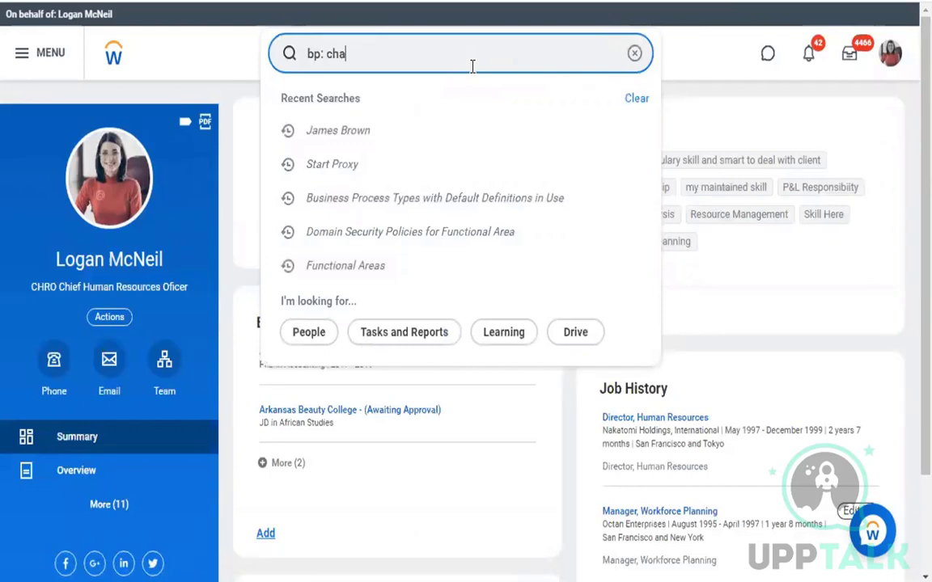
pyautogui.write('nge or')
pyautogui.press('BackSpace')
pyautogui.write('o')
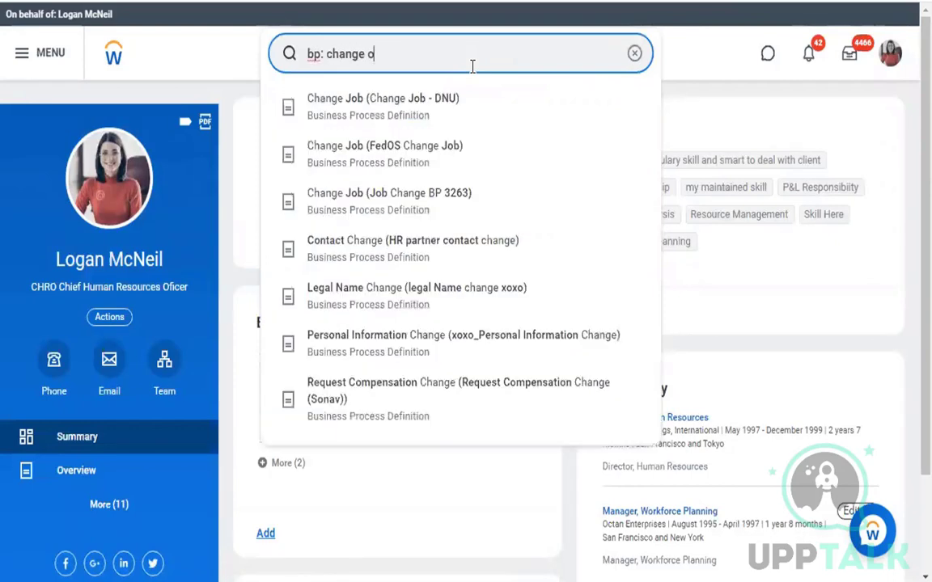
pyautogui.write('rganization')
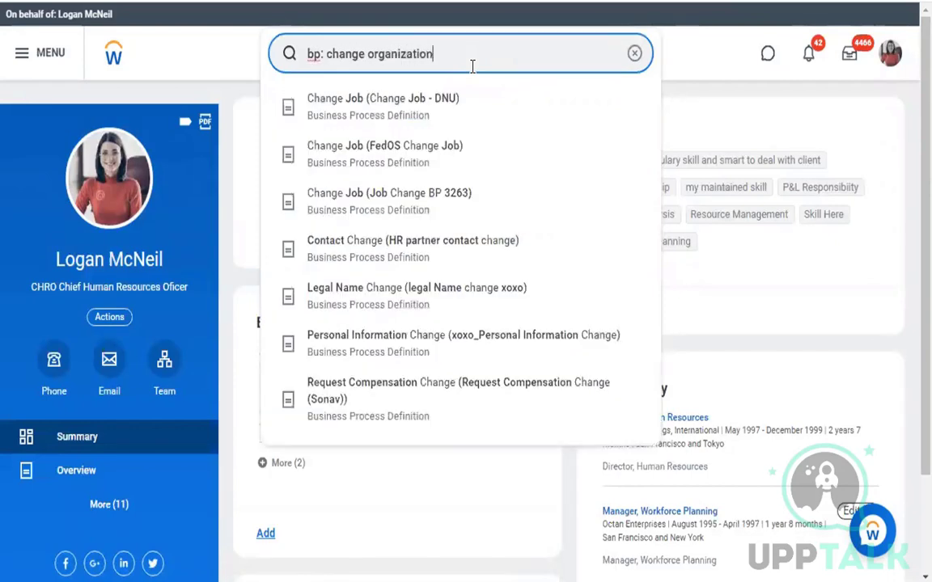
pyautogui.write(' assign')
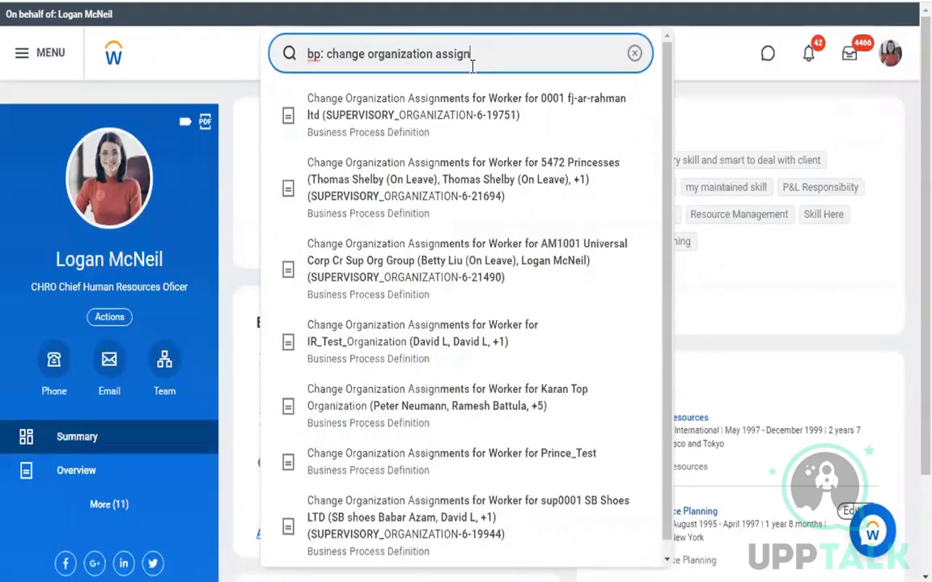
pyautogui.write('ment')
pyautogui.press('Escape')
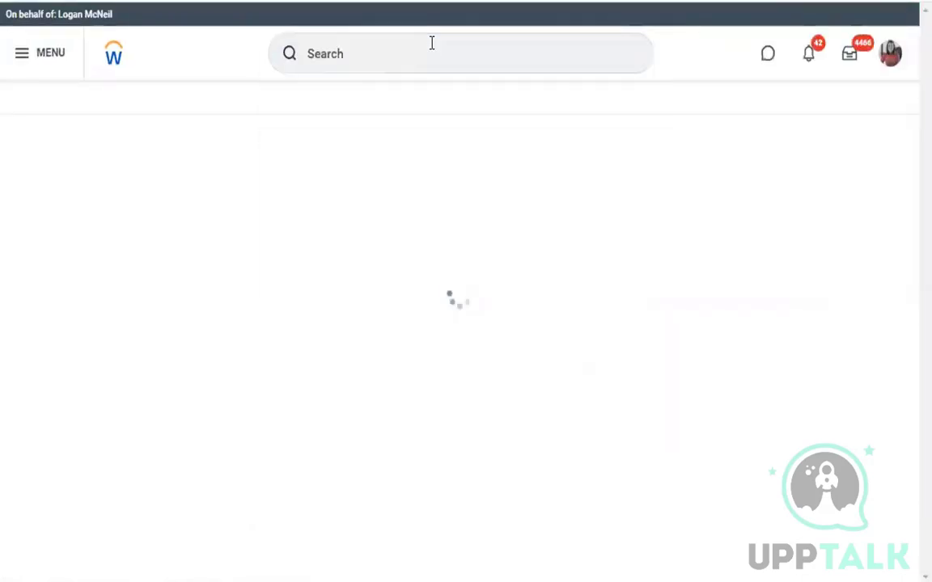
# Rerun the Default Definitions in Use report and filter for Change Organization Assignments for Worker
pyautogui.click(420, 71)
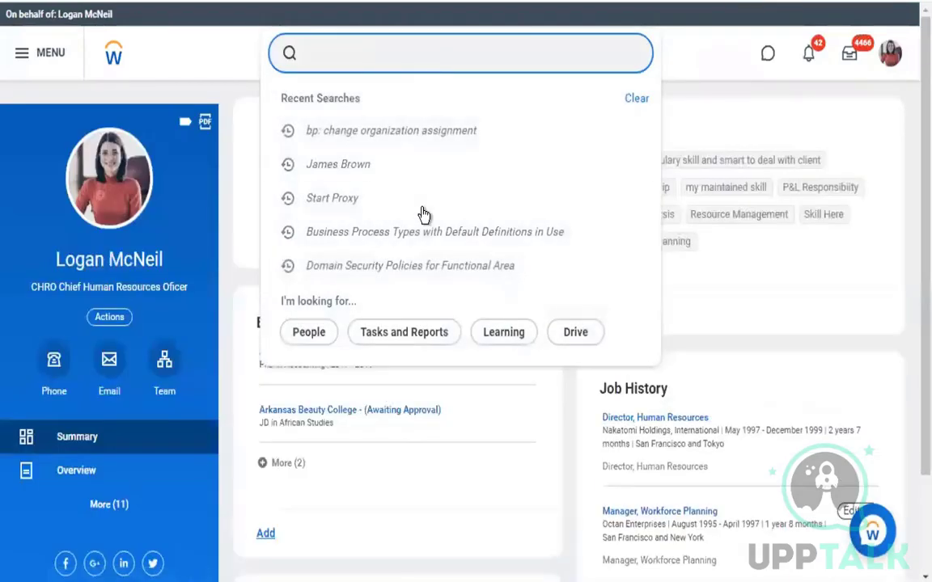
pyautogui.click(422, 233)
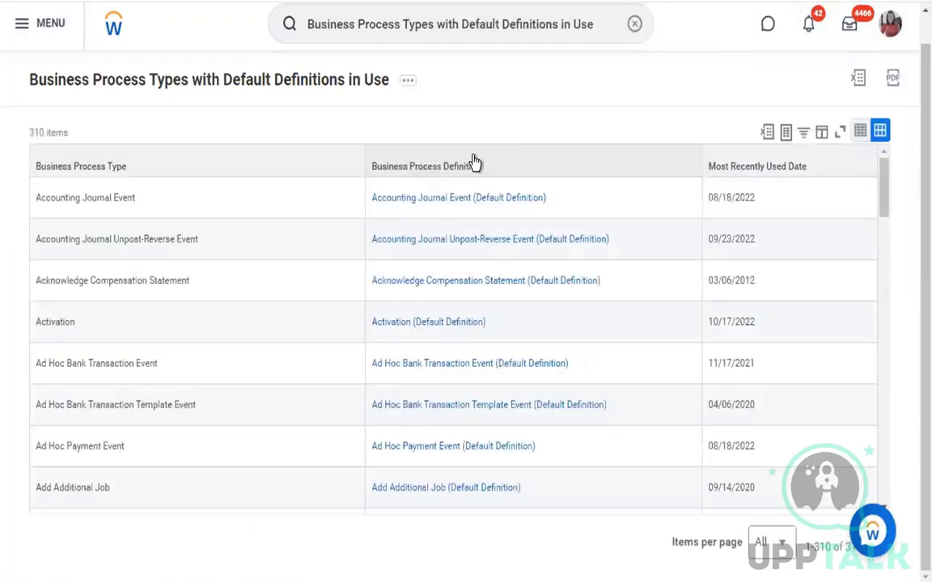
pyautogui.click(474, 163)
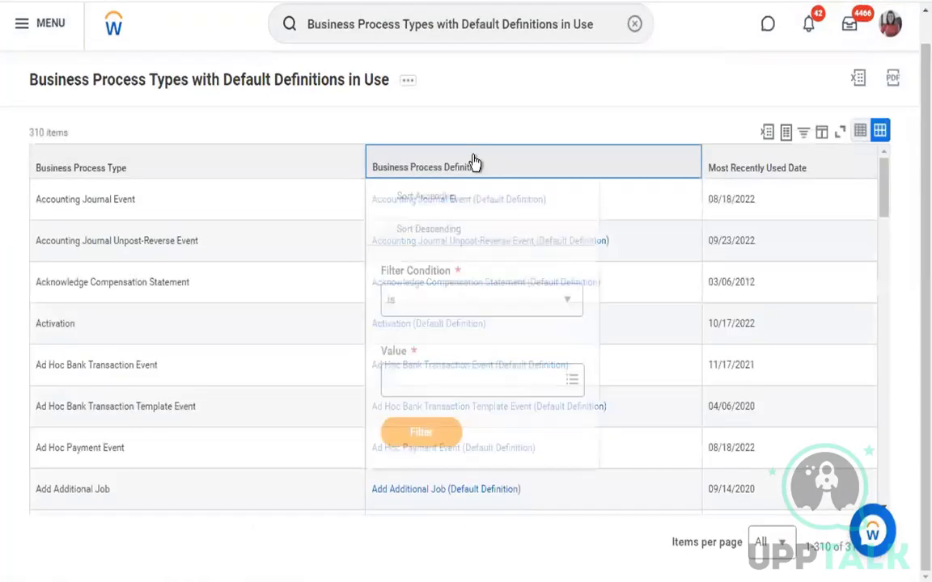
pyautogui.click(467, 380)
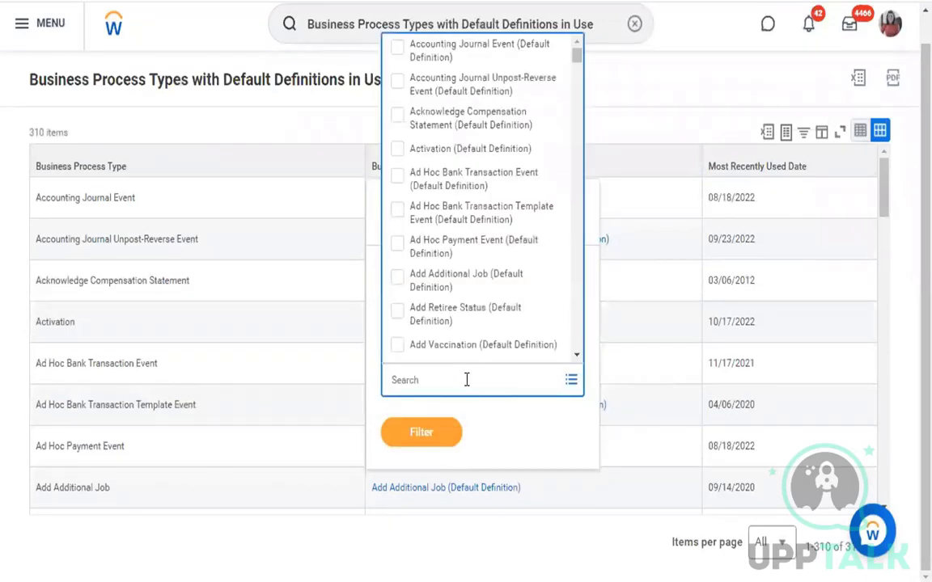
pyautogui.write('change assignment org')
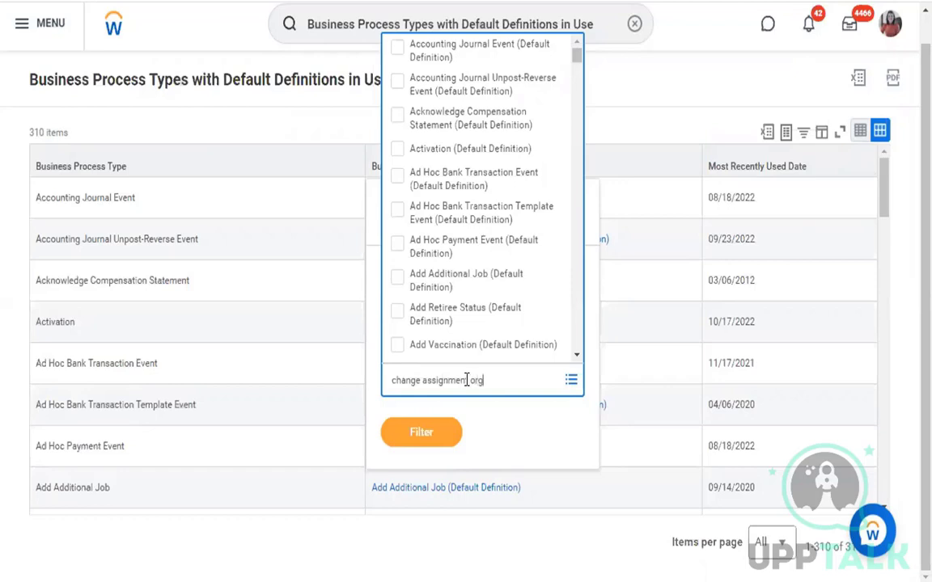
pyautogui.press('Return')
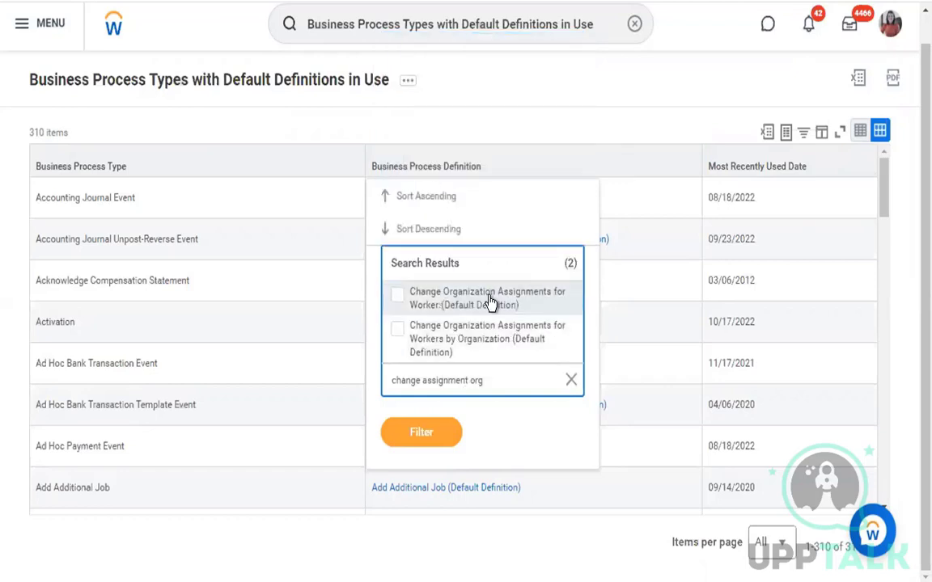
pyautogui.click(489, 304)
# Add Propose Compensation Change to the filter, apply it, and select the first definition row
pyautogui.click(498, 374)
pyautogui.write('propose o')
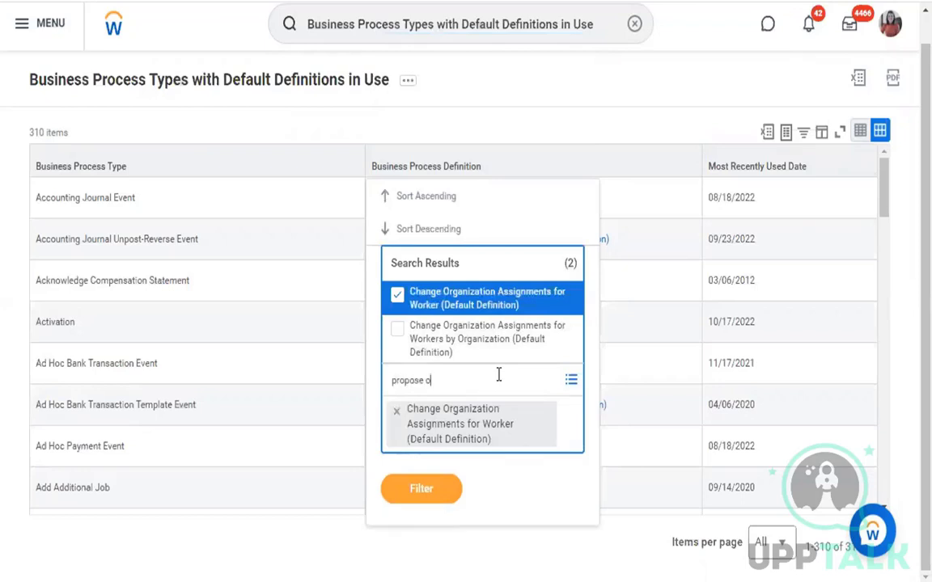
pyautogui.write('e comp change')
pyautogui.press('Return')
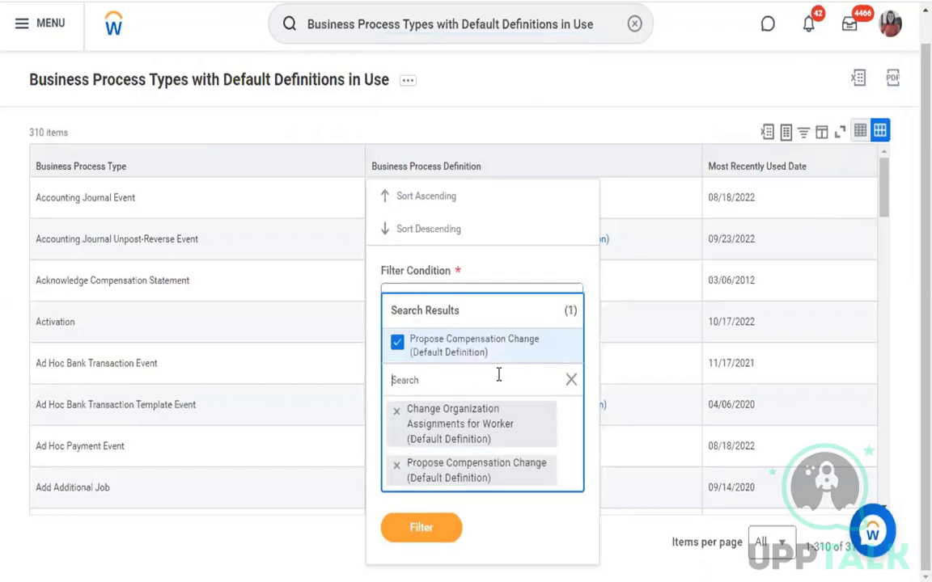
pyautogui.click(578, 263)
pyautogui.click(436, 497)
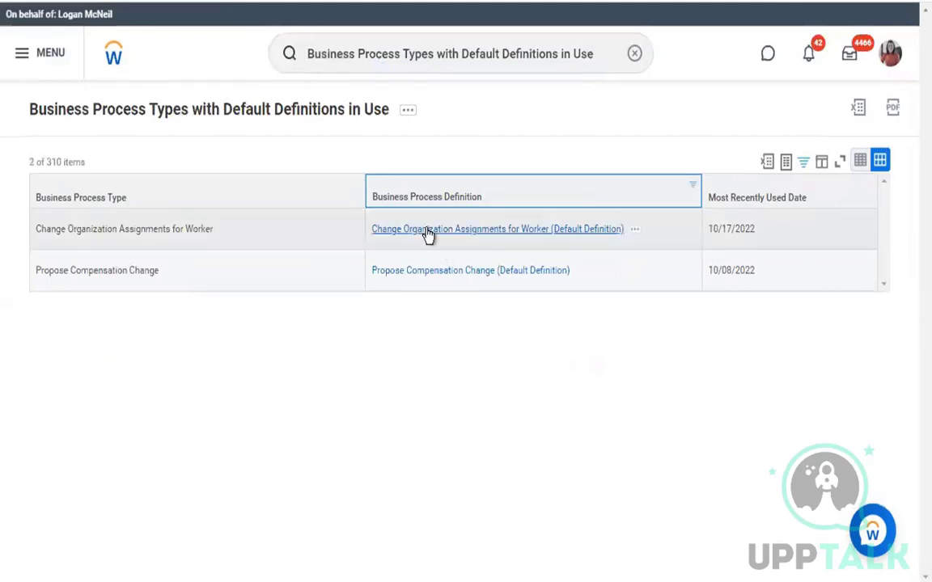
pyautogui.click(427, 230)
# Open the Change Organization Assignments for Worker definition in a new tab and view its security policy
pyautogui.rightClick(427, 232)
pyautogui.click(457, 242)
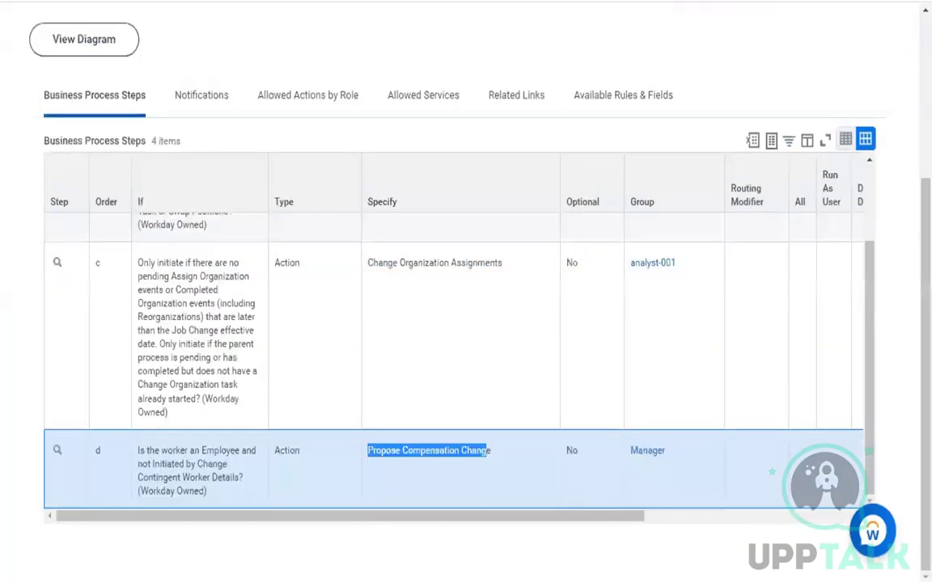
pyautogui.moveTo(368, 259); pyautogui.dragTo(495, 270)
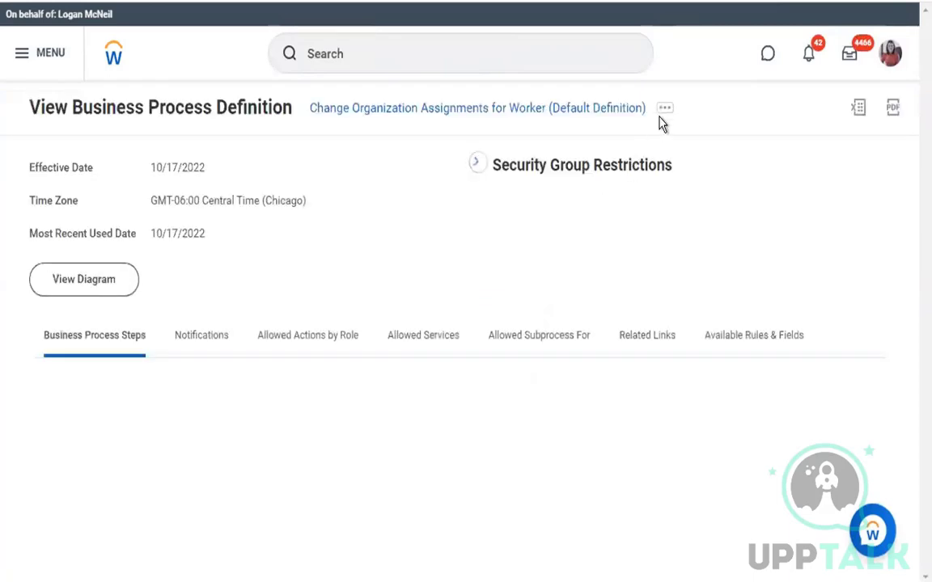
pyautogui.click(664, 117)
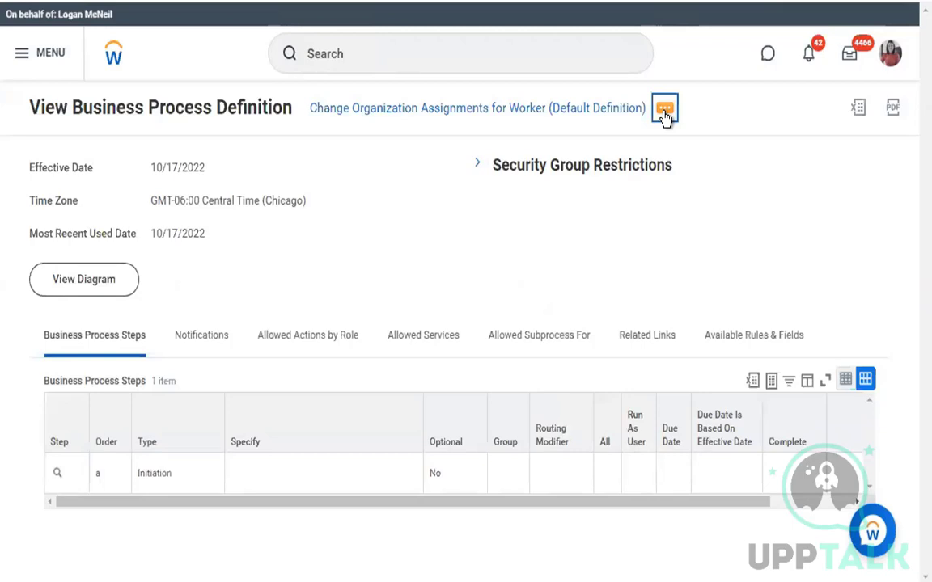
pyautogui.moveTo(142, 235)
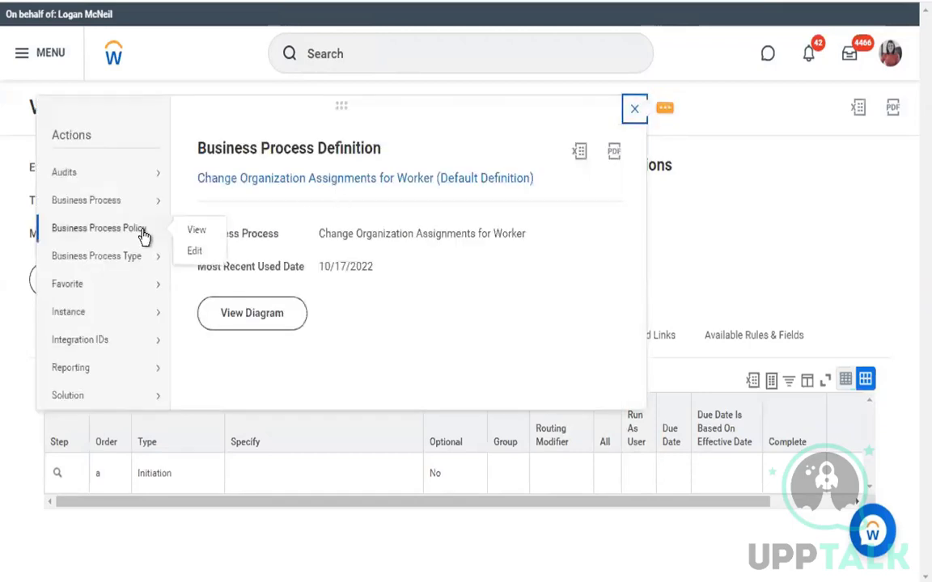
pyautogui.click(192, 234)
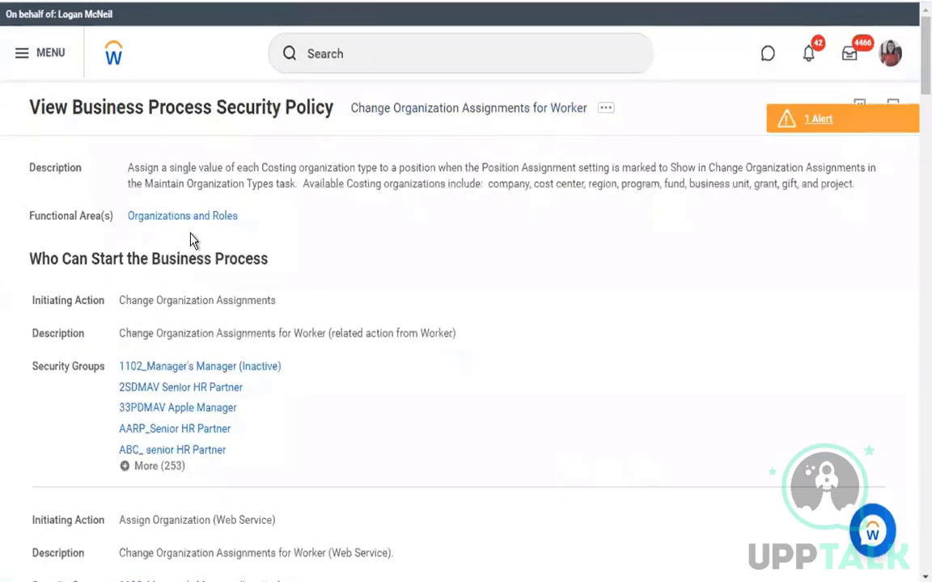
# Review step c, Change Organization Assignments, and its condition in the Change Job steps grid
pyautogui.scroll(-1, 316, 303)
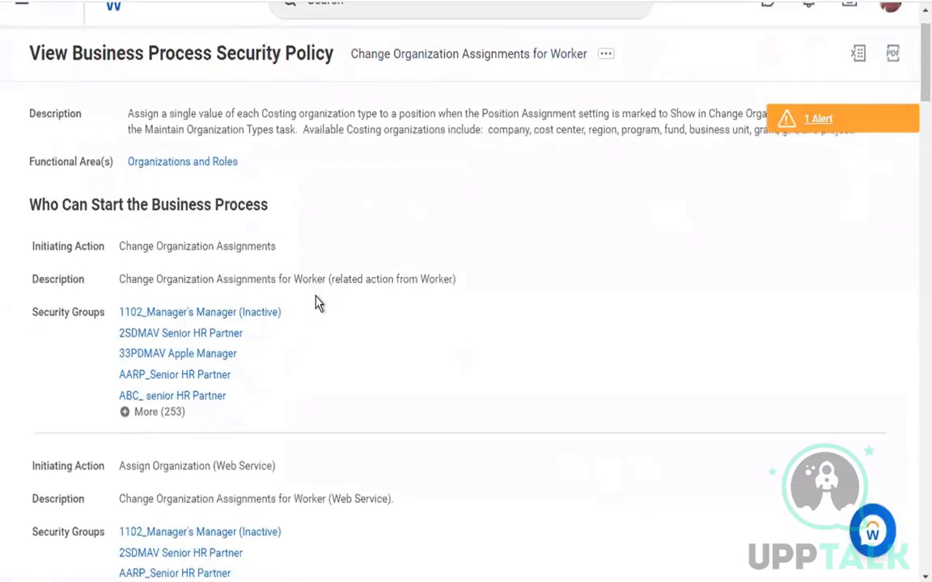
pyautogui.scroll(-1, 291, 292)
pyautogui.moveTo(120, 201); pyautogui.dragTo(276, 202)
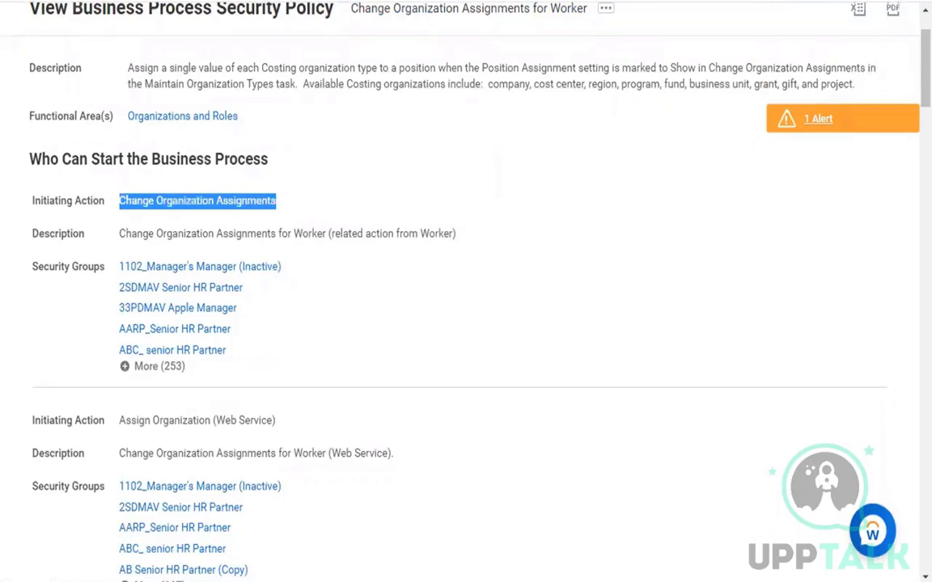
pyautogui.hotkey('alt', 'Left')
pyautogui.hotkey('alt', 'Right')
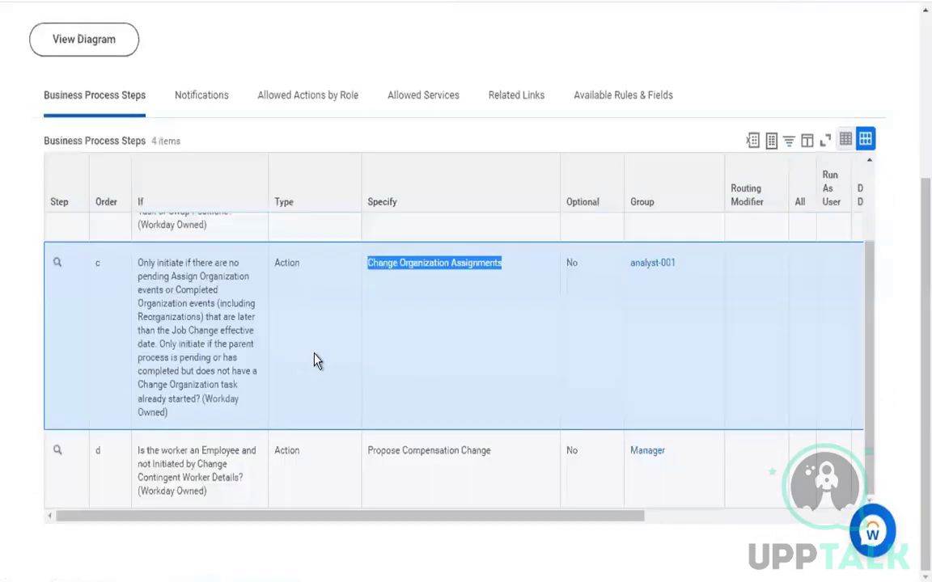
pyautogui.click(475, 279)
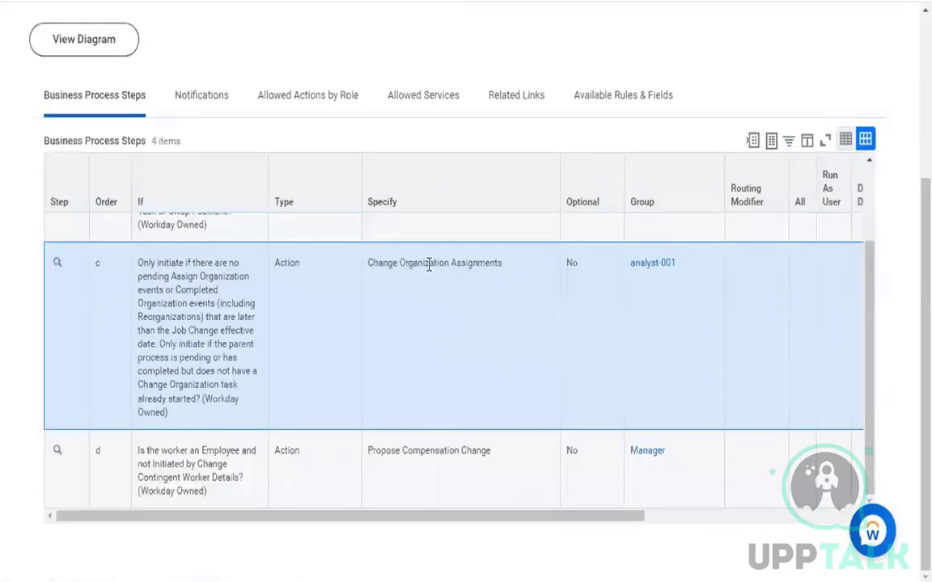
pyautogui.moveTo(139, 264); pyautogui.dragTo(245, 302)
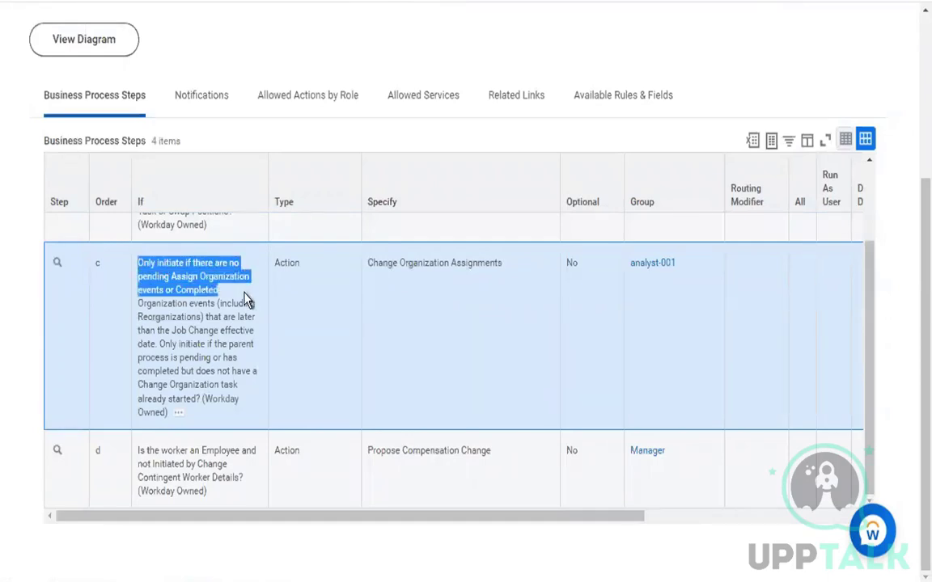
pyautogui.click(464, 354)
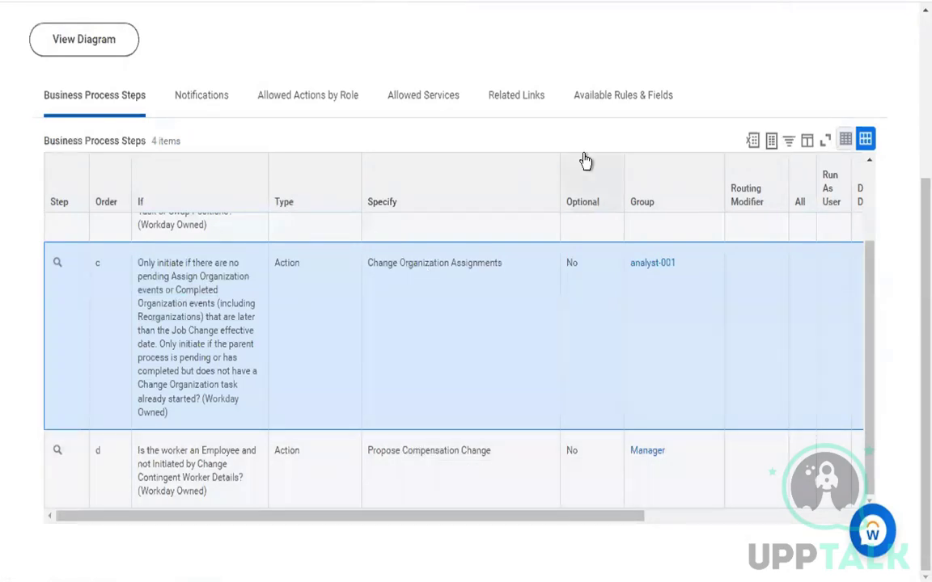
# Compare step d's Propose Compensation Change condition with step c, then check the security policy page
pyautogui.moveTo(380, 451); pyautogui.dragTo(449, 451)
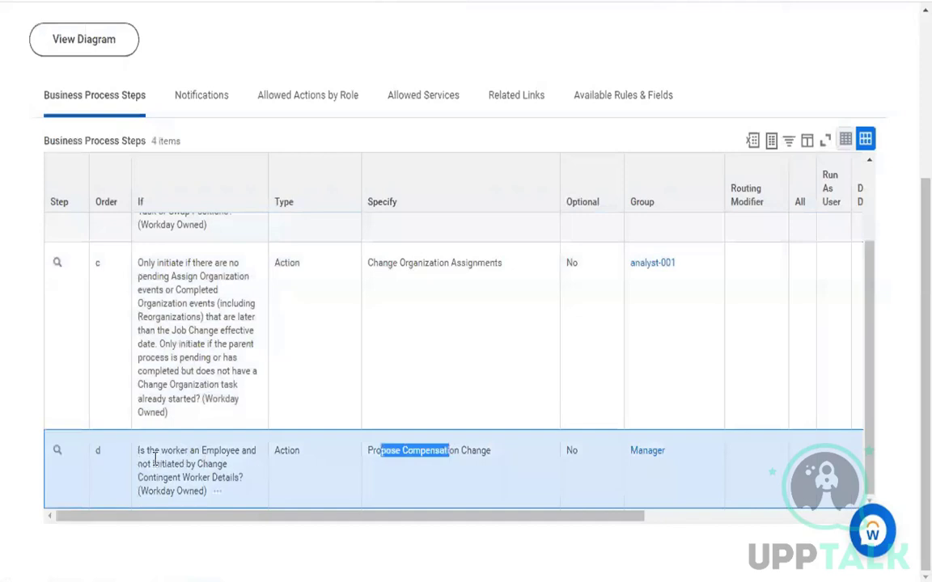
pyautogui.moveTo(146, 450); pyautogui.dragTo(172, 464)
pyautogui.moveTo(142, 276); pyautogui.dragTo(156, 348)
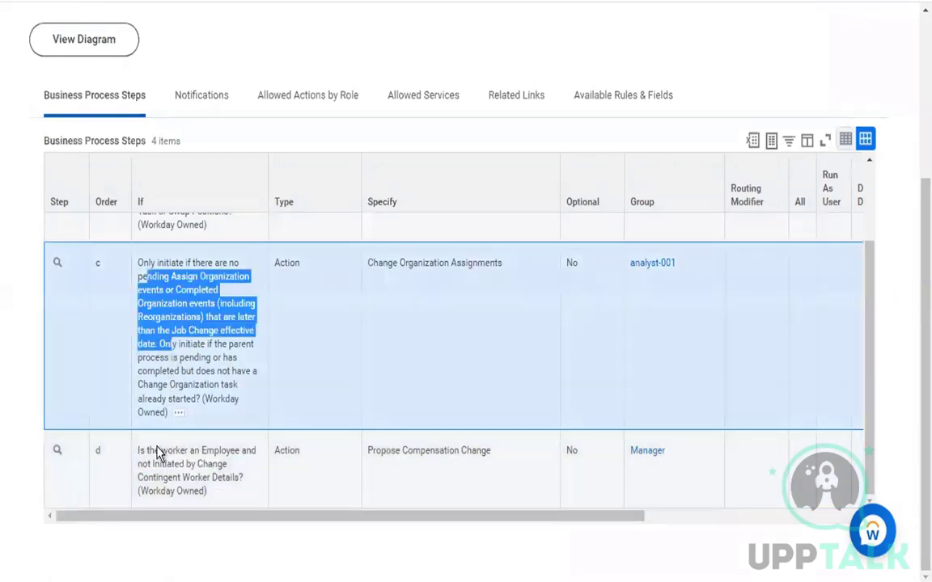
pyautogui.moveTo(146, 450); pyautogui.dragTo(194, 463)
pyautogui.click(447, 453)
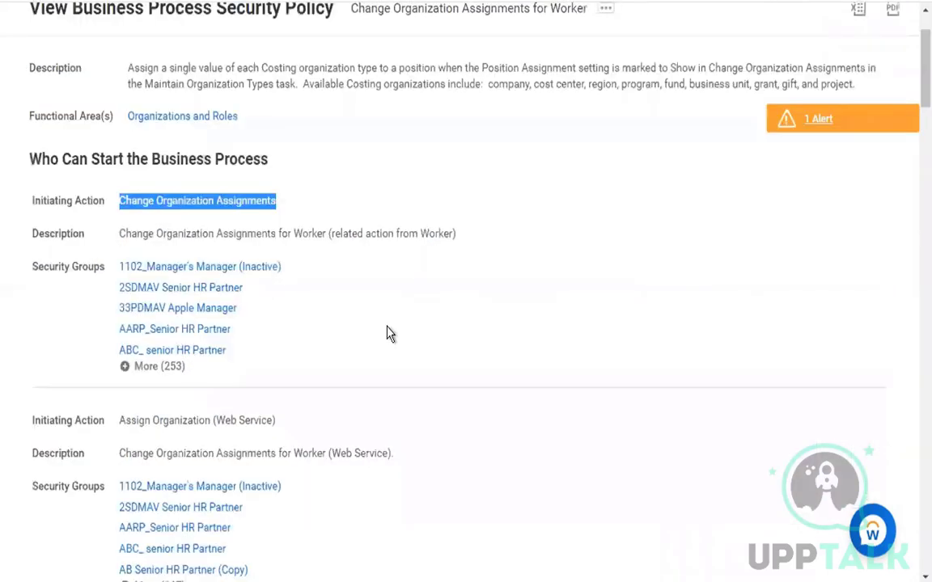
pyautogui.scroll(-4, 386, 333)
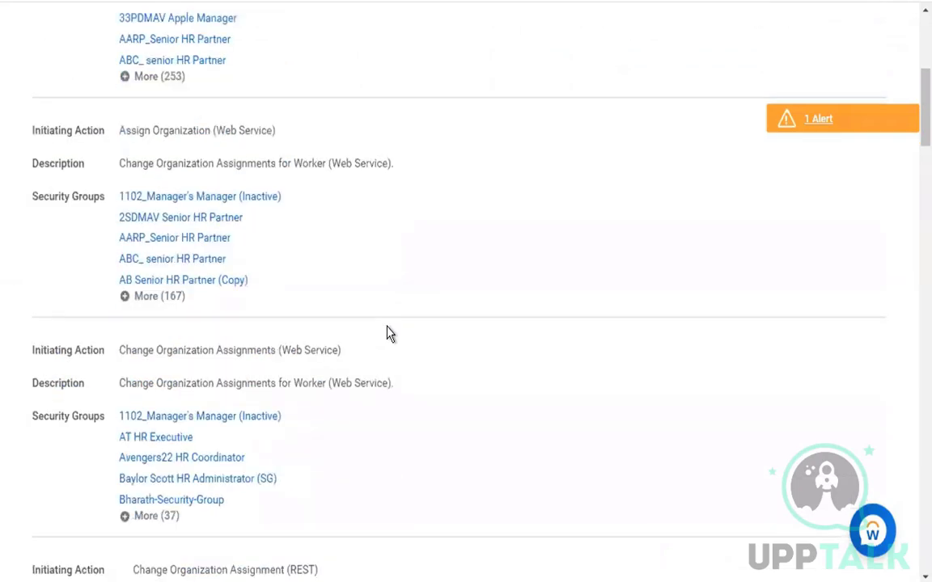
pyautogui.scroll(5, 386, 333)
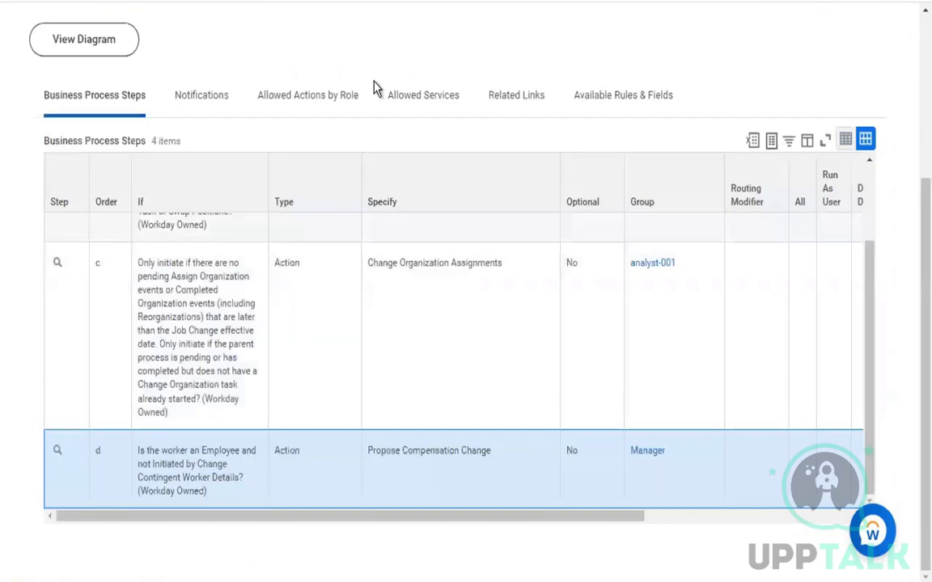
pyautogui.scroll(5, 374, 89)
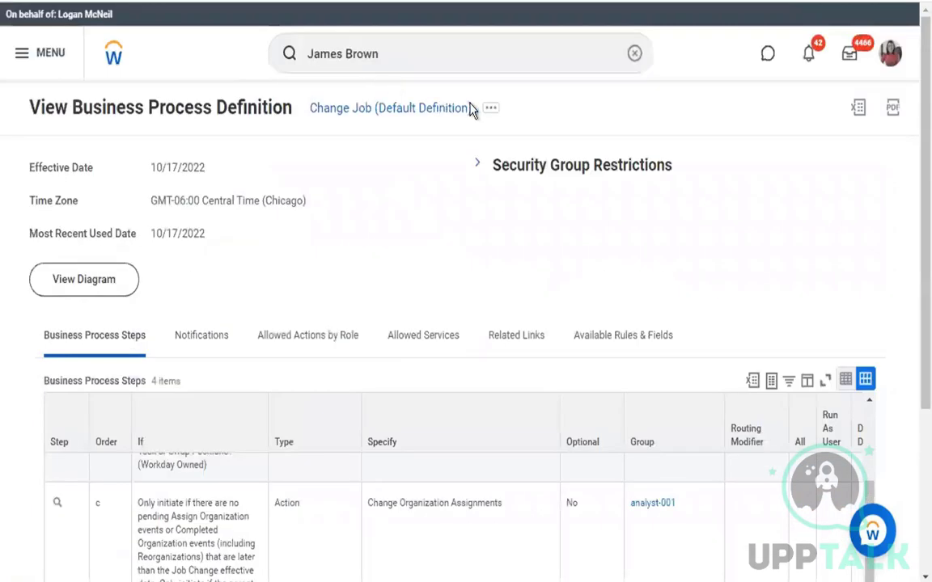
# Start Edit Definition on Change Job, keeping effective date 10/17/2022 and Central Time (Chicago)
pyautogui.click(490, 108)
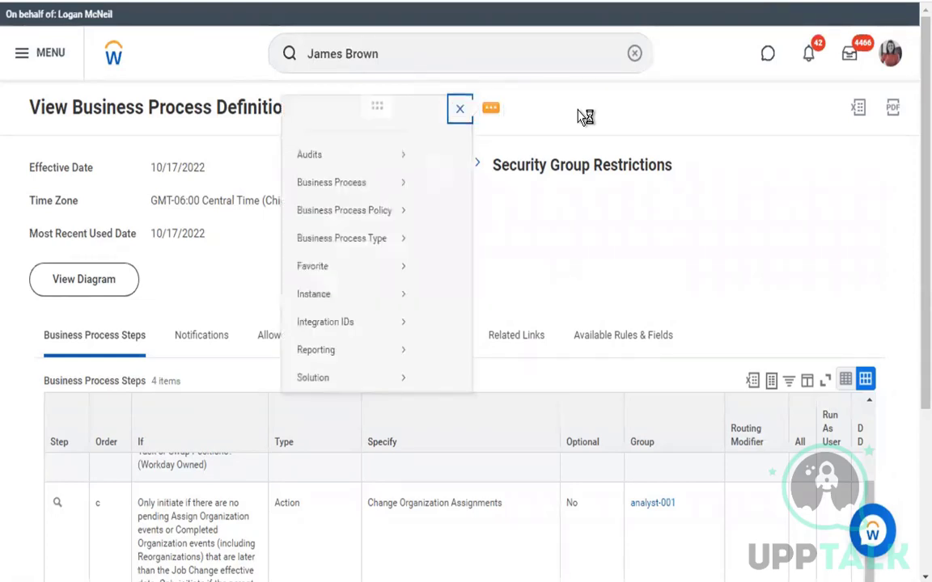
pyautogui.moveTo(117, 197)
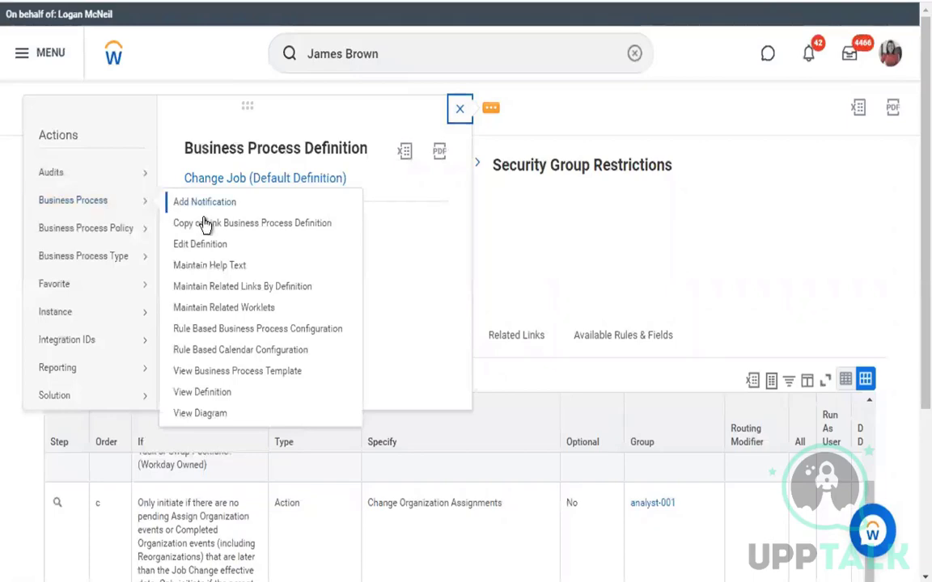
pyautogui.click(212, 244)
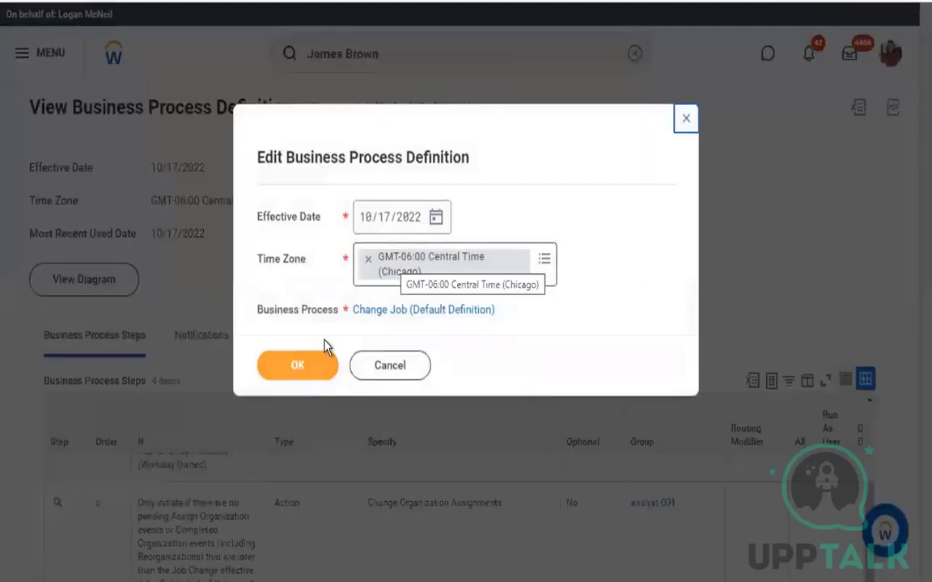
pyautogui.click(309, 367)
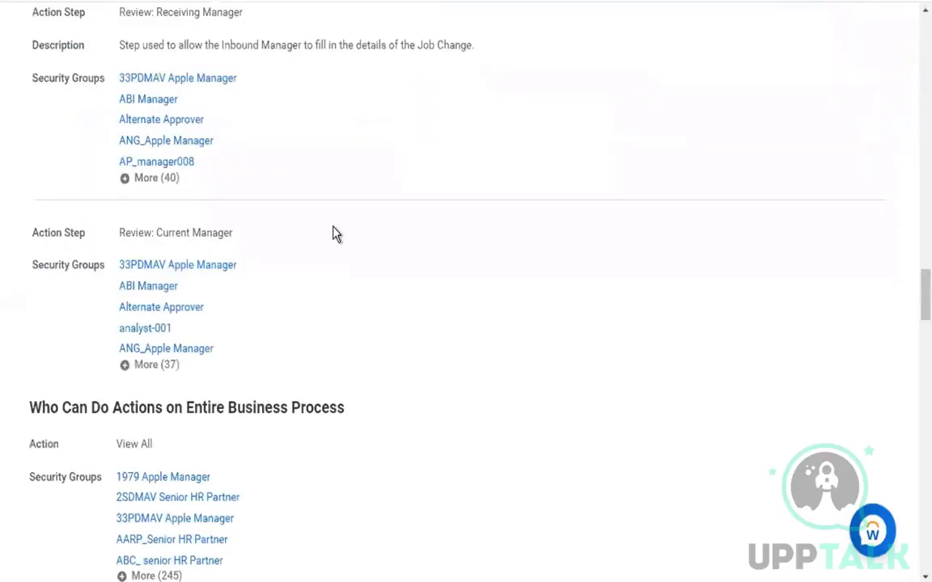
# Scroll the security policy's action steps to check the Review Change Job step's groups
pyautogui.scroll(5, 334, 234)
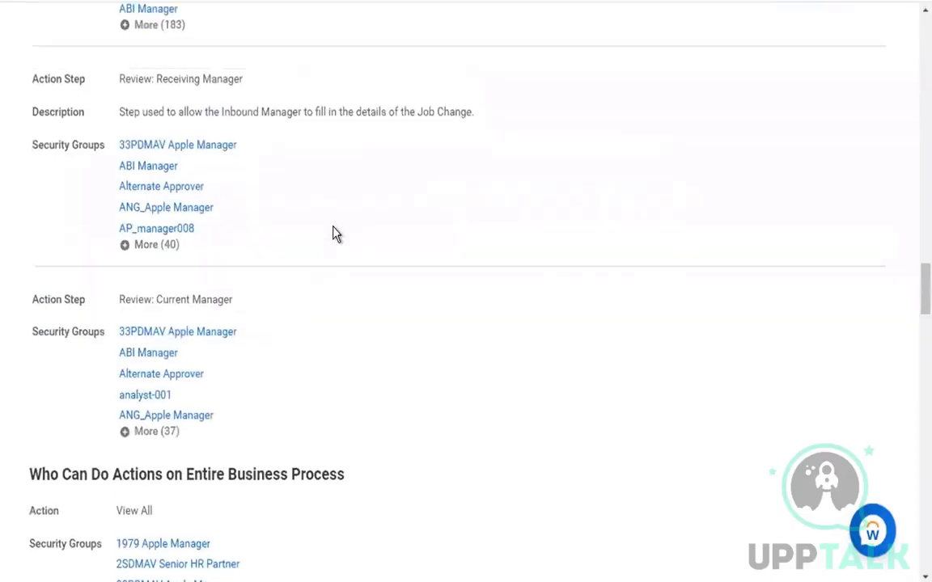
pyautogui.scroll(4, 339, 283)
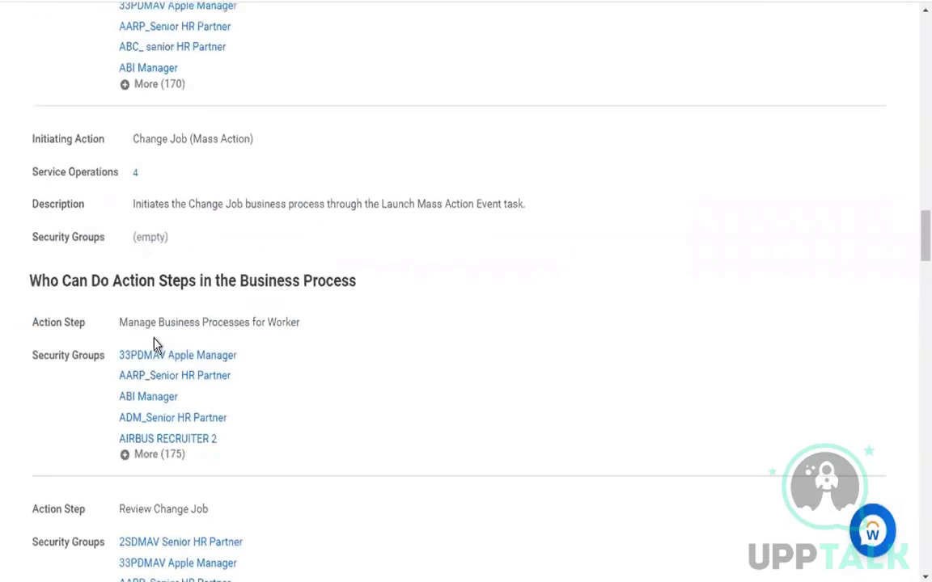
pyautogui.moveTo(145, 323); pyautogui.dragTo(244, 323)
pyautogui.scroll(-2, 239, 327)
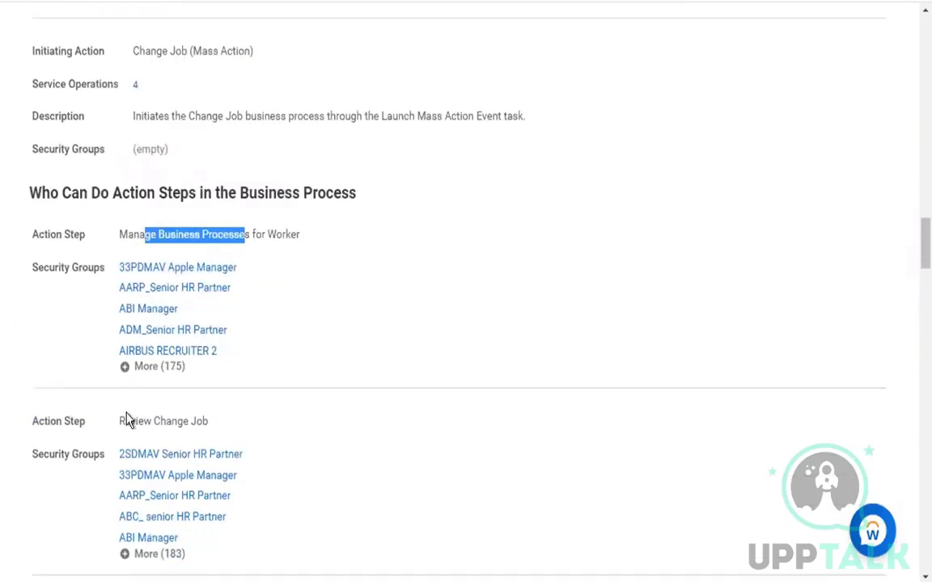
pyautogui.moveTo(125, 422); pyautogui.dragTo(219, 424)
pyautogui.scroll(-5, 218, 424)
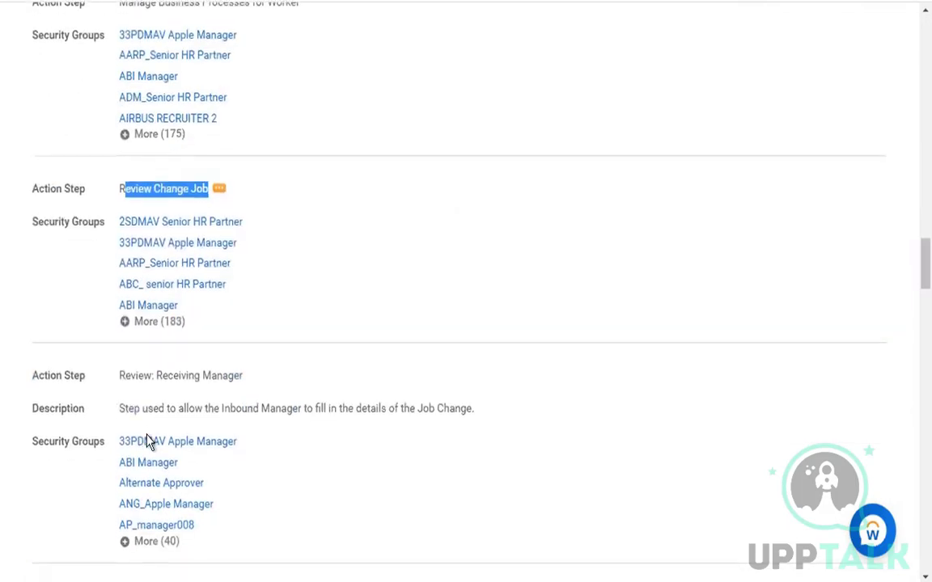
# Continue down the action steps to the Review: Current Manager step
pyautogui.moveTo(139, 376); pyautogui.dragTo(271, 382)
pyautogui.scroll(-2, 271, 382)
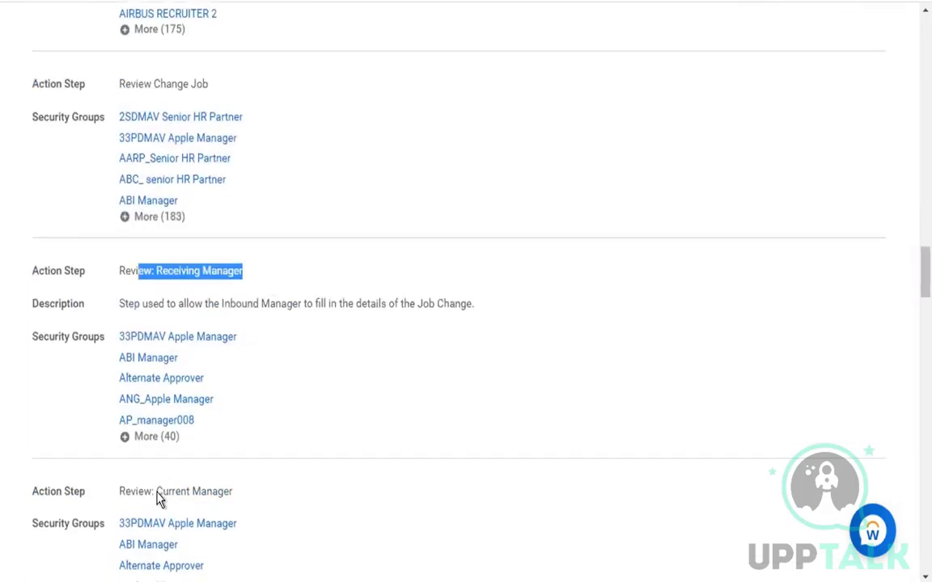
pyautogui.click(188, 491)
pyautogui.moveTo(189, 491); pyautogui.dragTo(135, 491)
pyautogui.scroll(-3, 351, 477)
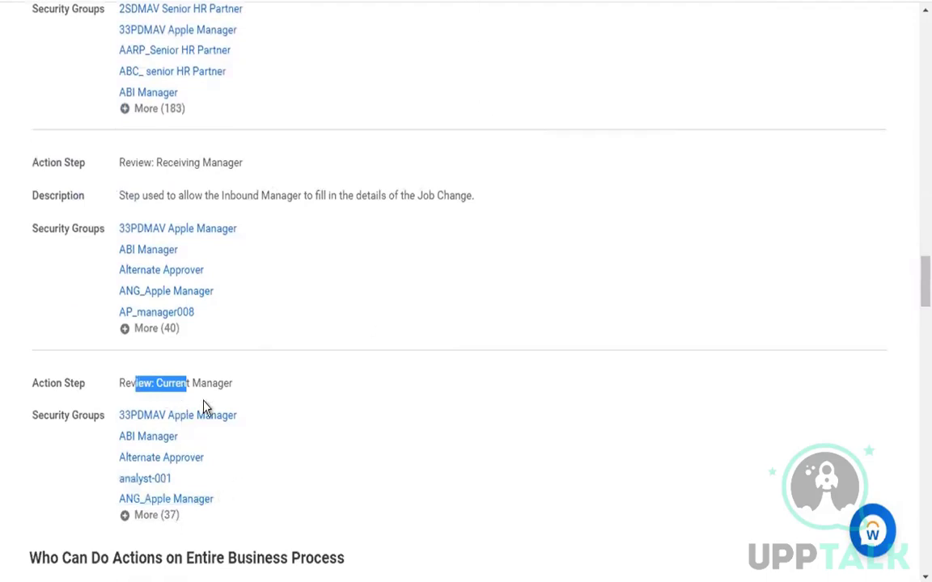
pyautogui.click(129, 383)
pyautogui.moveTo(120, 383); pyautogui.dragTo(208, 382)
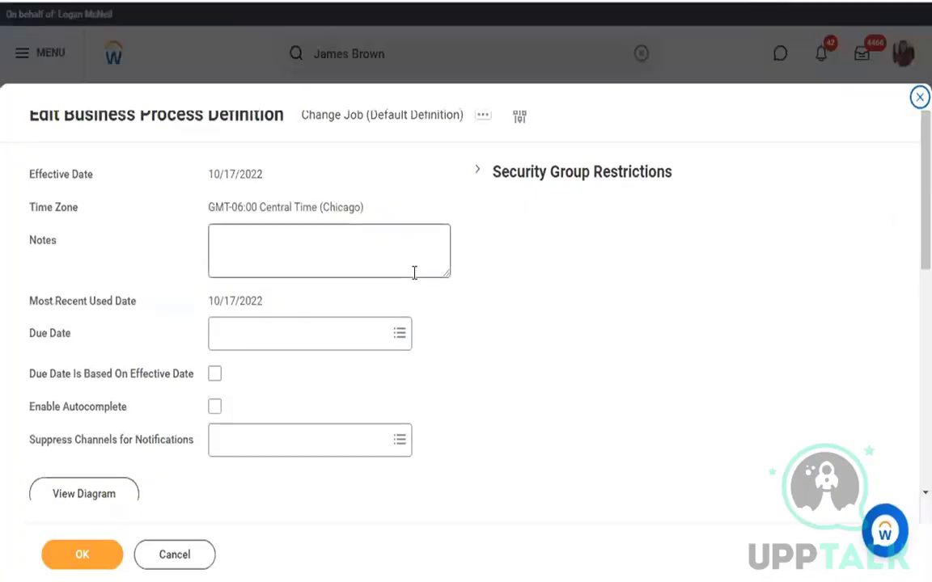
# Add a new step with order 'e' and make it an Action step
pyautogui.scroll(-10, 416, 281)
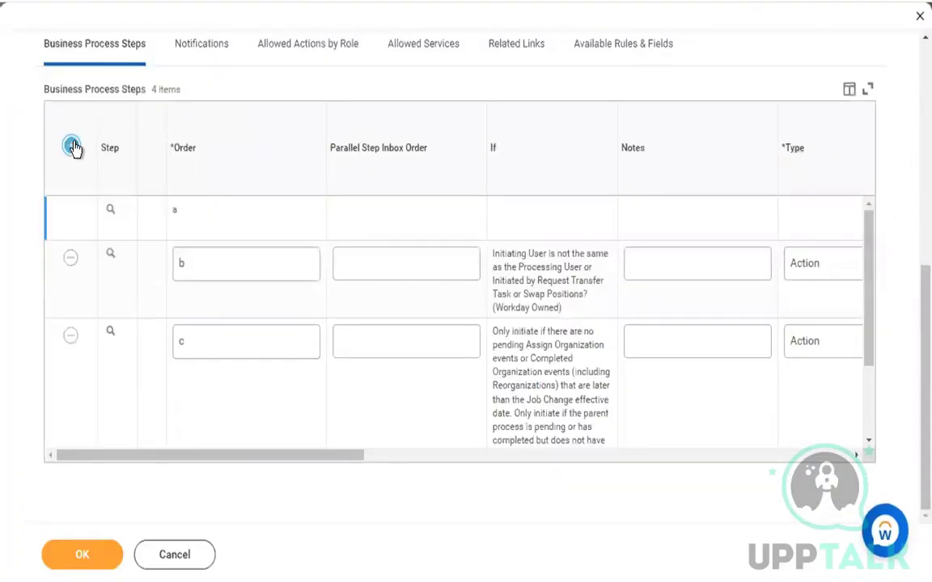
pyautogui.scroll(-2, 315, 385)
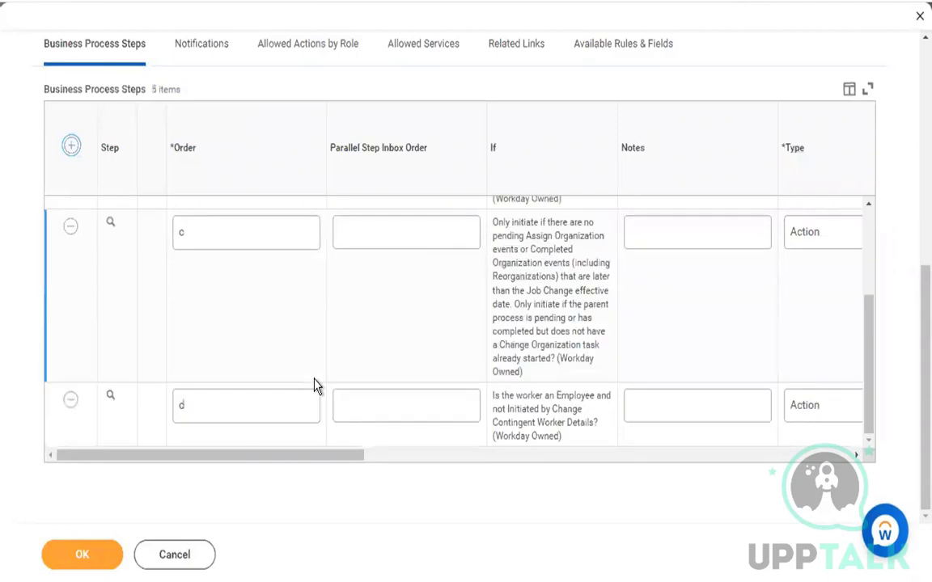
pyautogui.scroll(3, 316, 385)
pyautogui.click(272, 216)
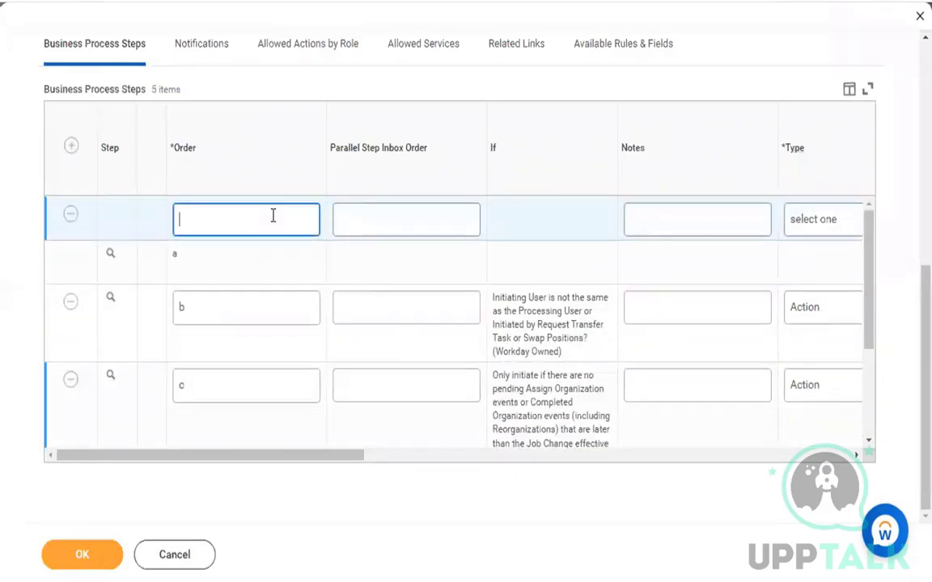
pyautogui.write('e')
pyautogui.hscroll(5, 668, 312)
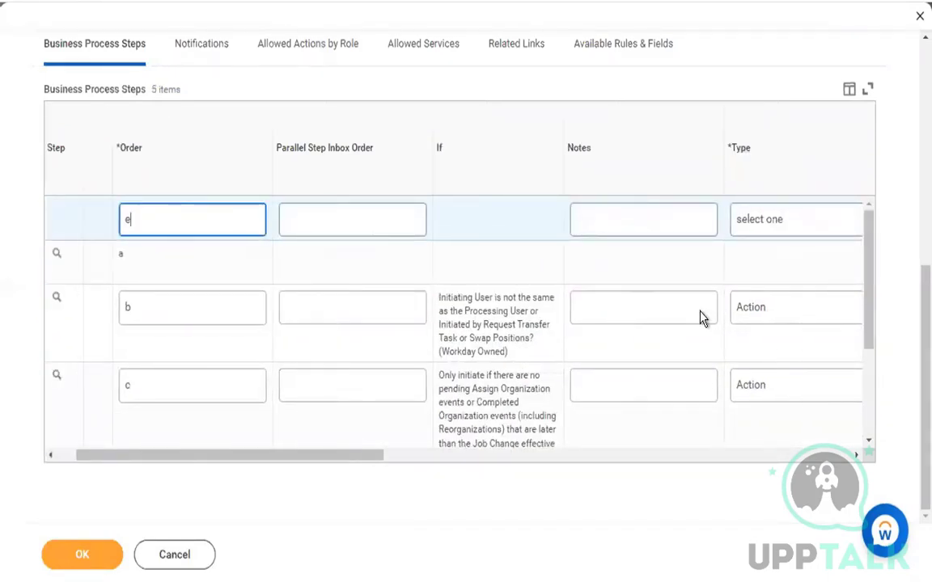
pyautogui.click(741, 234)
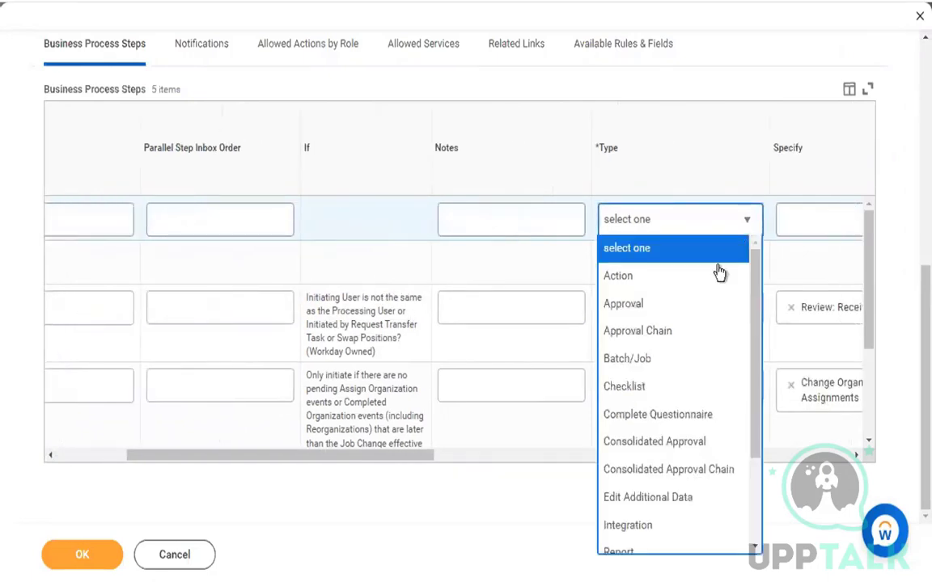
pyautogui.click(706, 276)
# Set step e's action to Add Probation Period and save it
pyautogui.moveTo(424, 458); pyautogui.dragTo(537, 468)
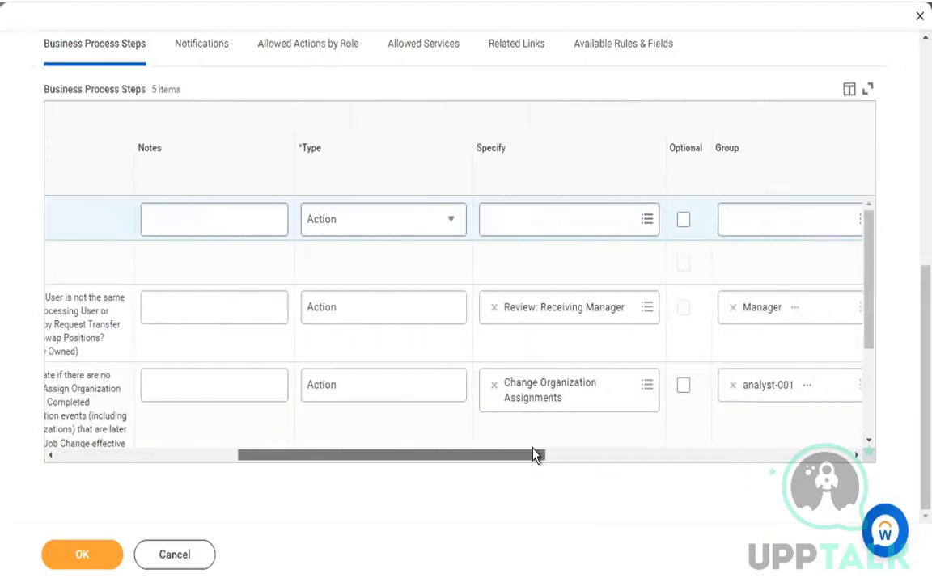
pyautogui.click(607, 224)
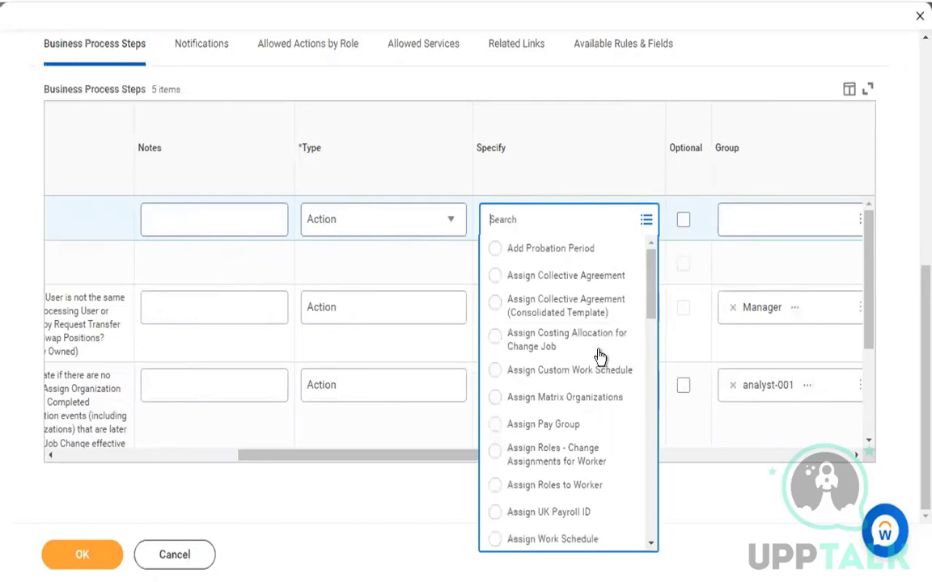
pyautogui.click(579, 250)
pyautogui.hscroll(2, 578, 257)
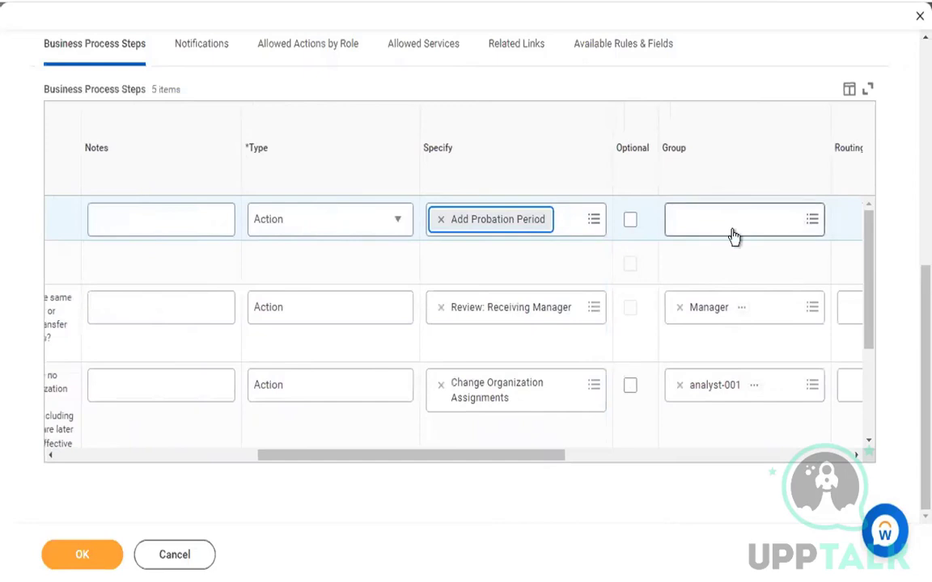
pyautogui.hscroll(8, 693, 255)
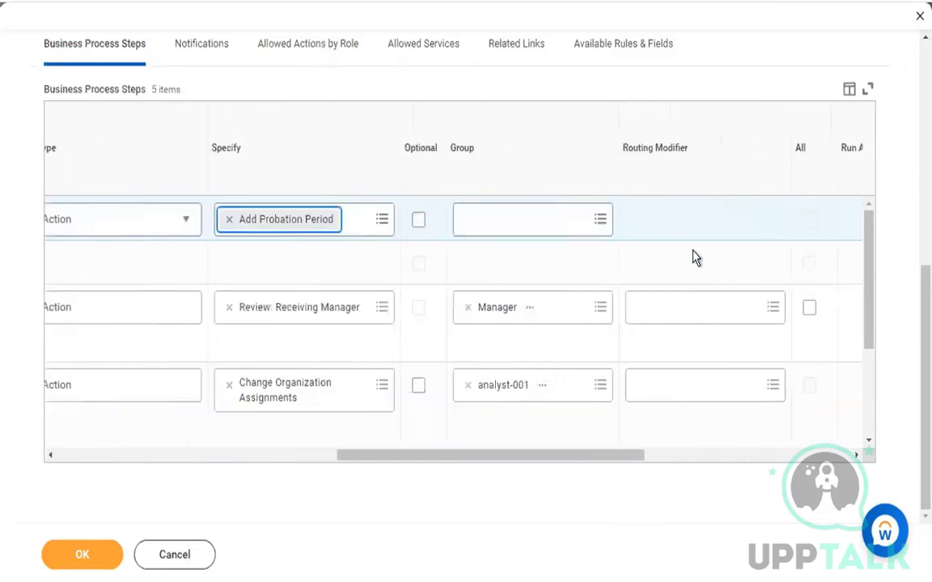
pyautogui.click(113, 561)
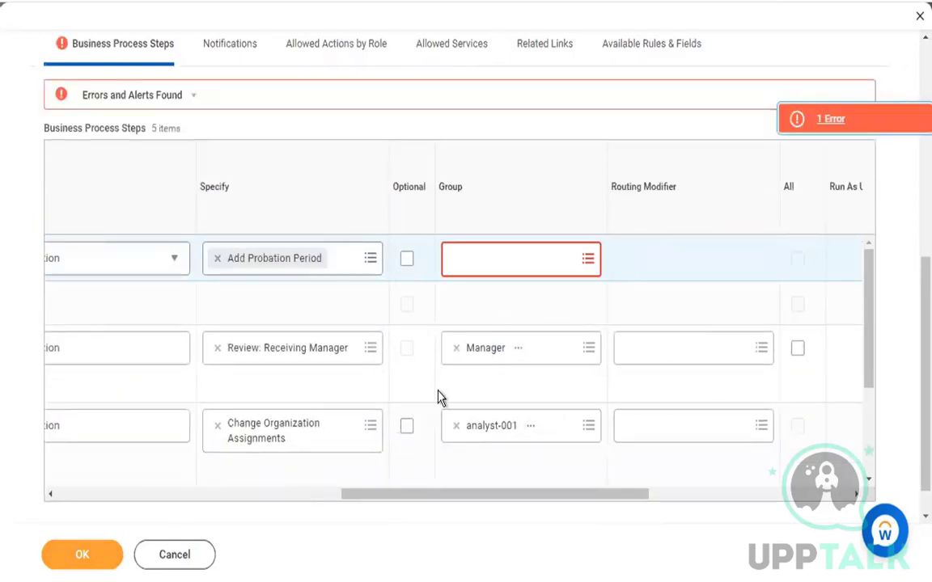
# Assign step e to AARP_Senior HR Partner from Security Groups allowed for Workflow Step, then save
pyautogui.click(565, 267)
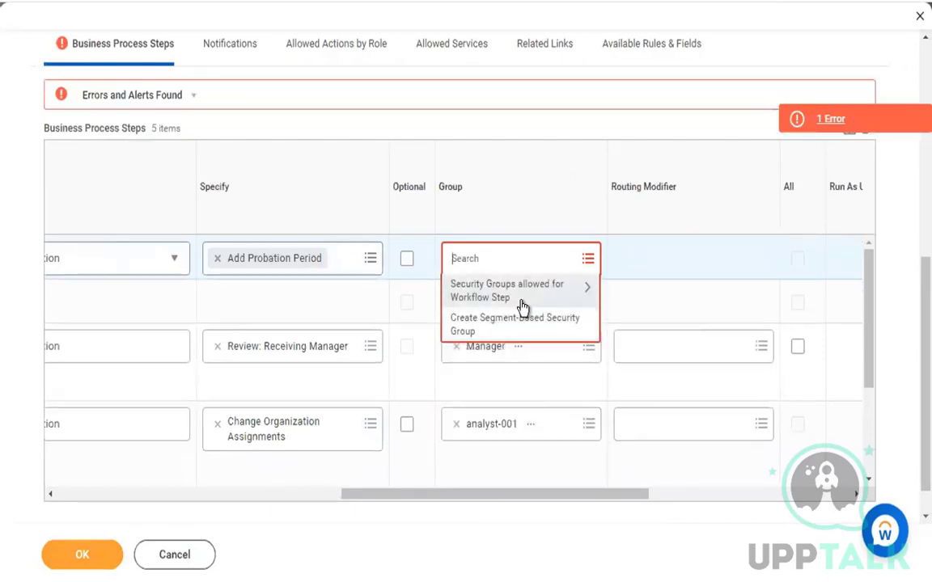
pyautogui.click(513, 305)
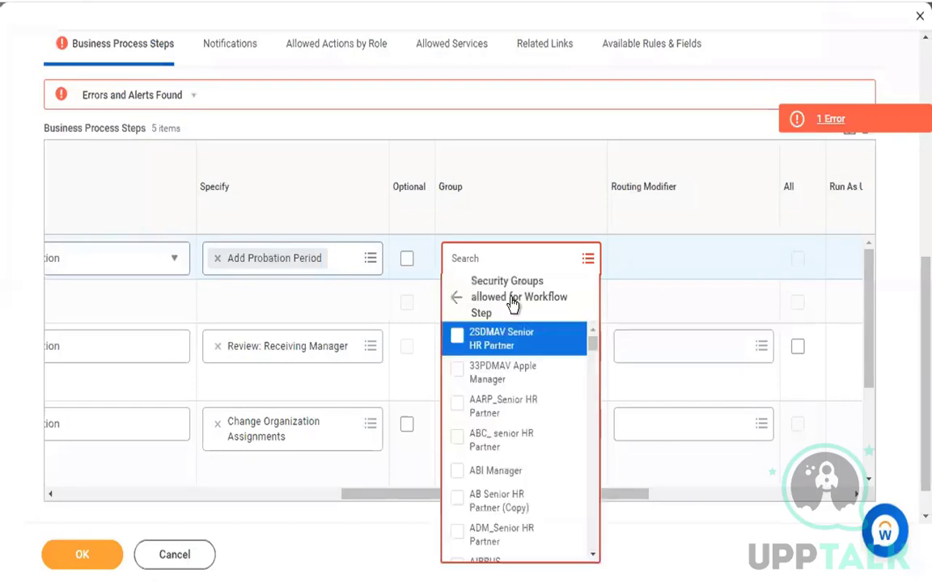
pyautogui.click(508, 406)
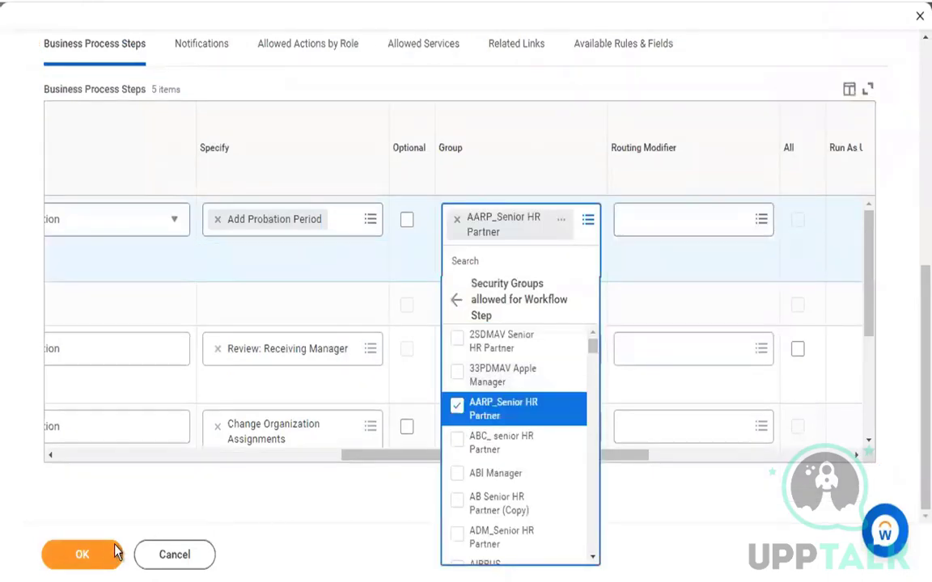
pyautogui.click(110, 555)
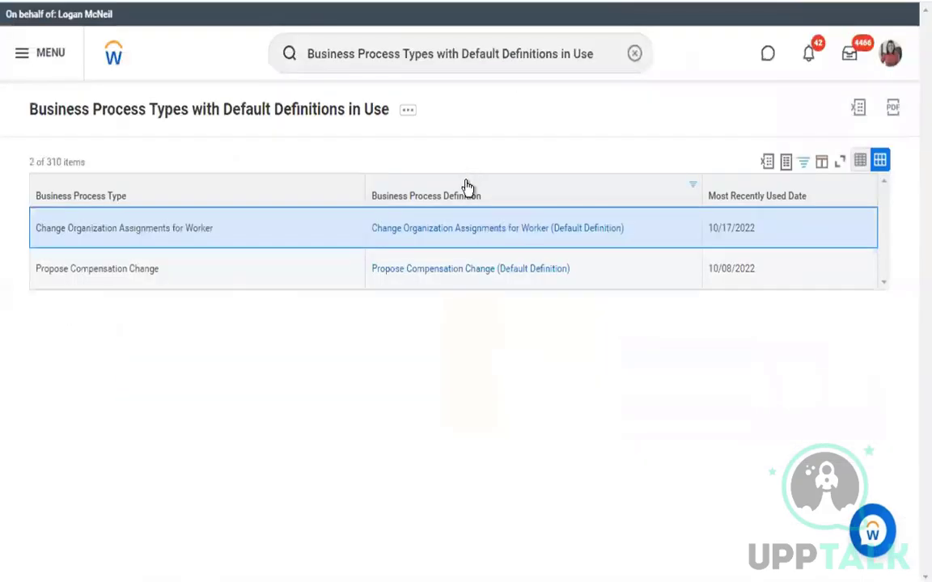
# Filter the Business Process Definition column by 'probation' and open the Change Job security policy
pyautogui.click(466, 187)
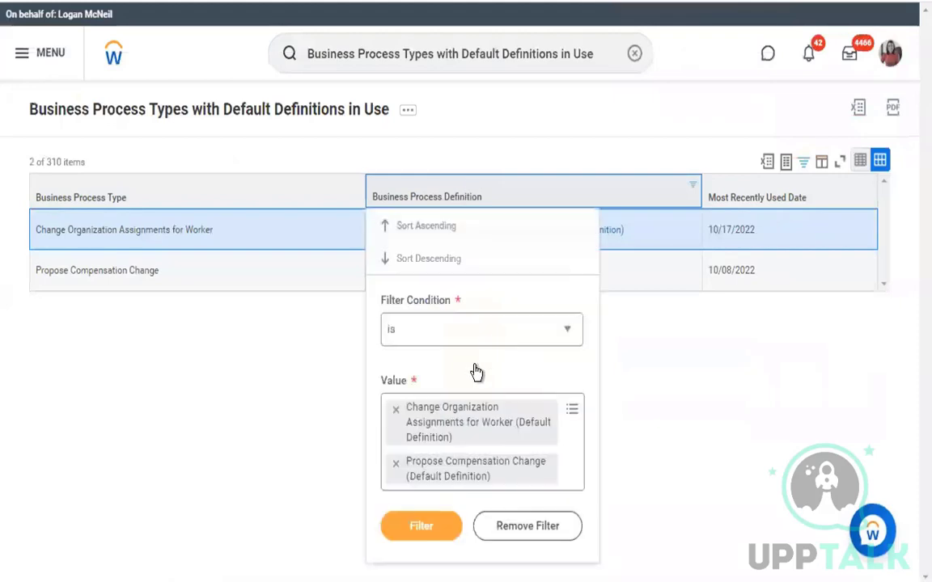
pyautogui.click(572, 450)
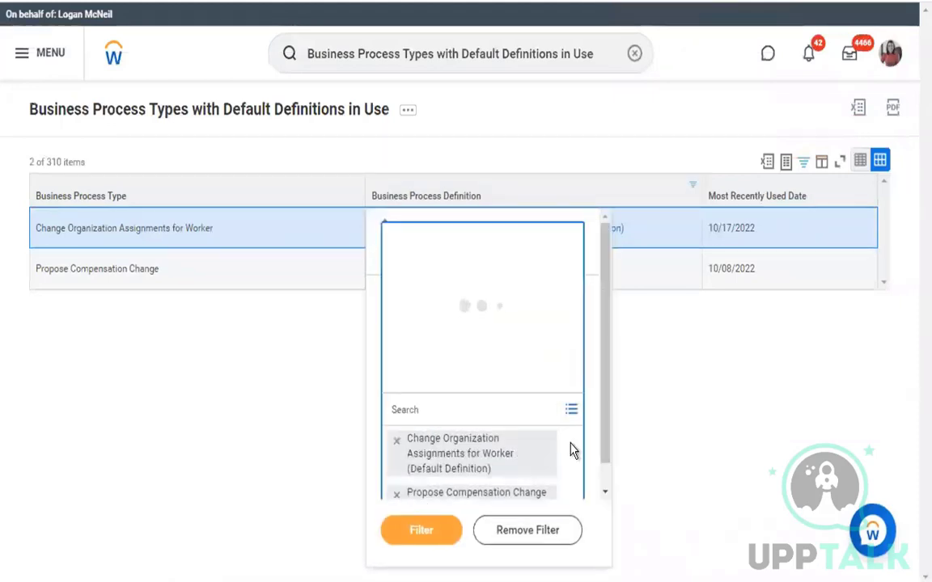
pyautogui.write('pr')
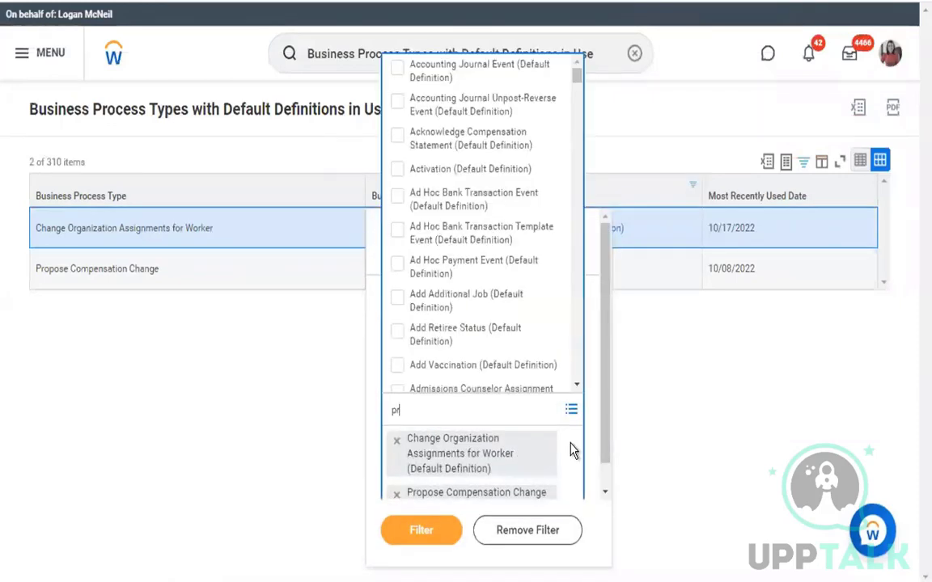
pyautogui.write('obation')
pyautogui.press('Return')
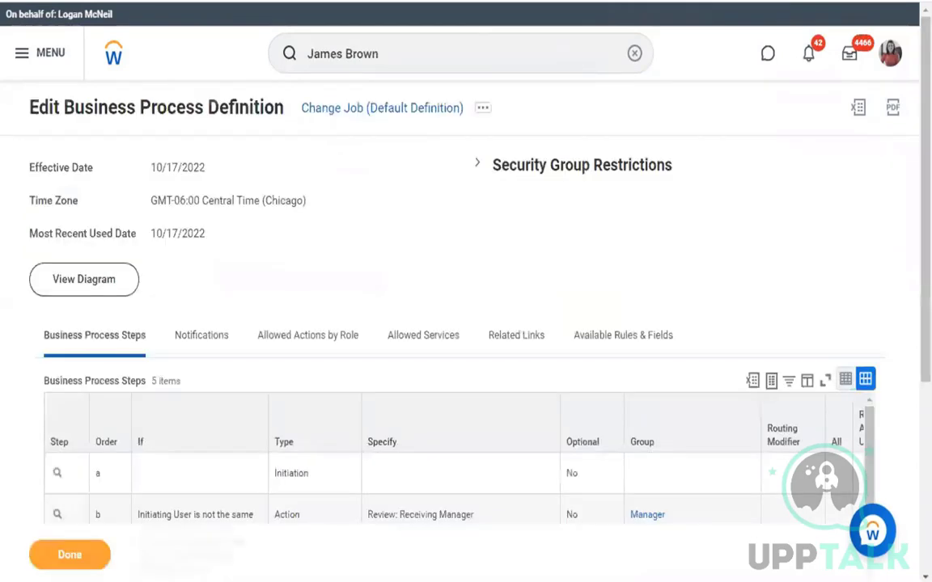
pyautogui.scroll(-4, 411, 213)
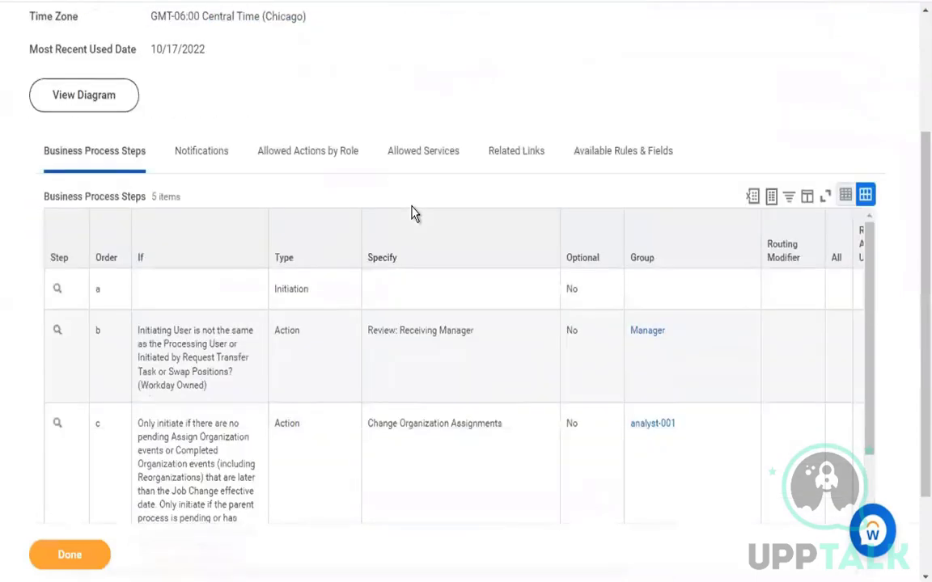
pyautogui.scroll(-4, 401, 371)
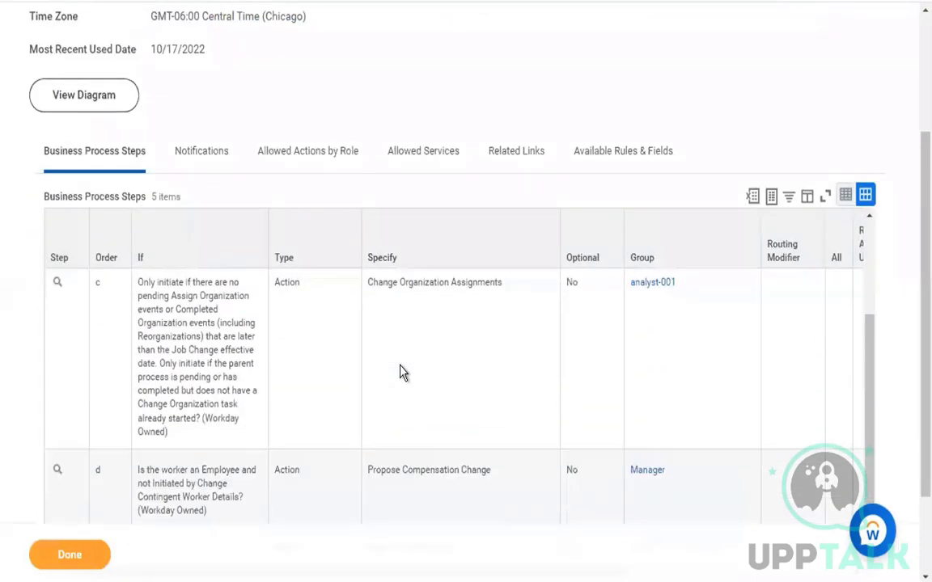
pyautogui.click(401, 372)
pyautogui.scroll(-3, 402, 372)
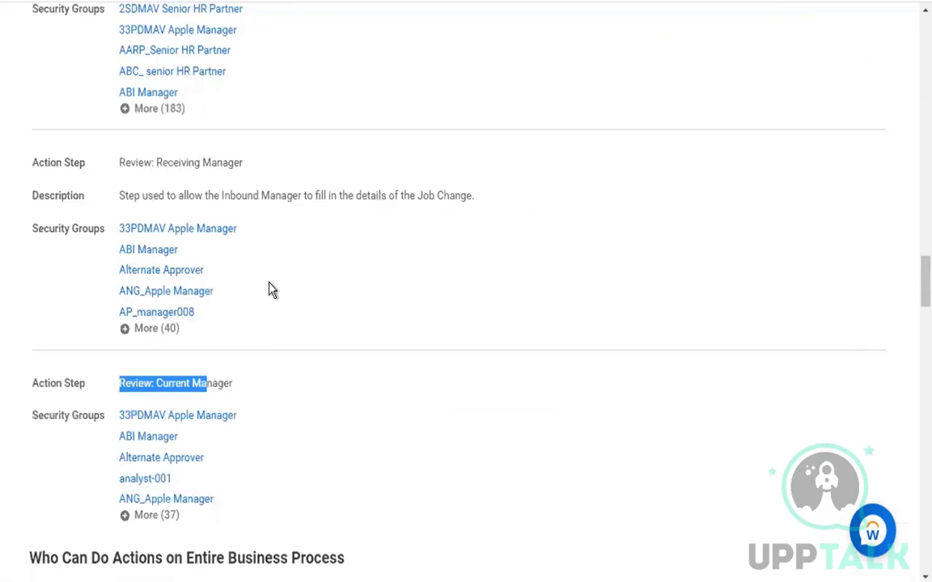
pyautogui.scroll(15, 271, 289)
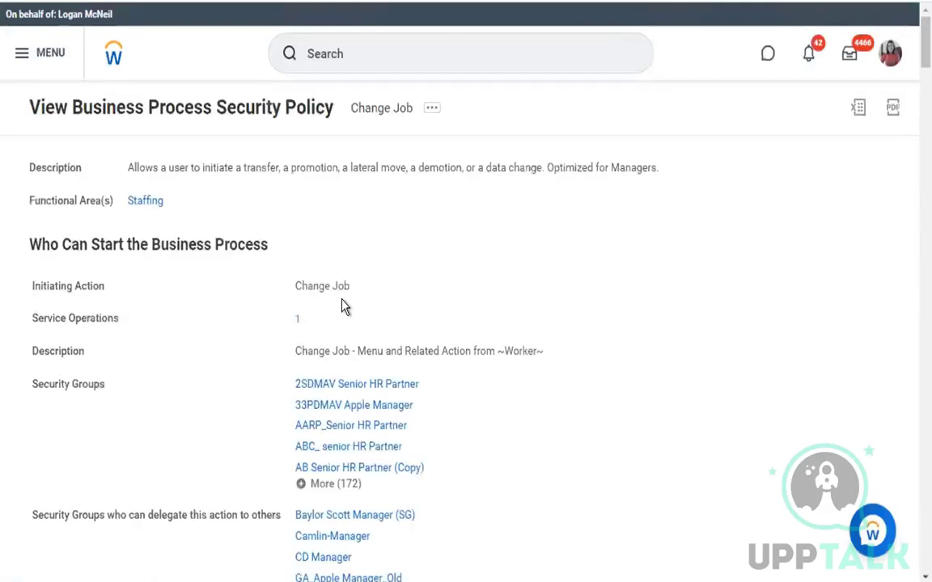
pyautogui.scroll(-2, 342, 301)
pyautogui.scroll(-15, 342, 304)
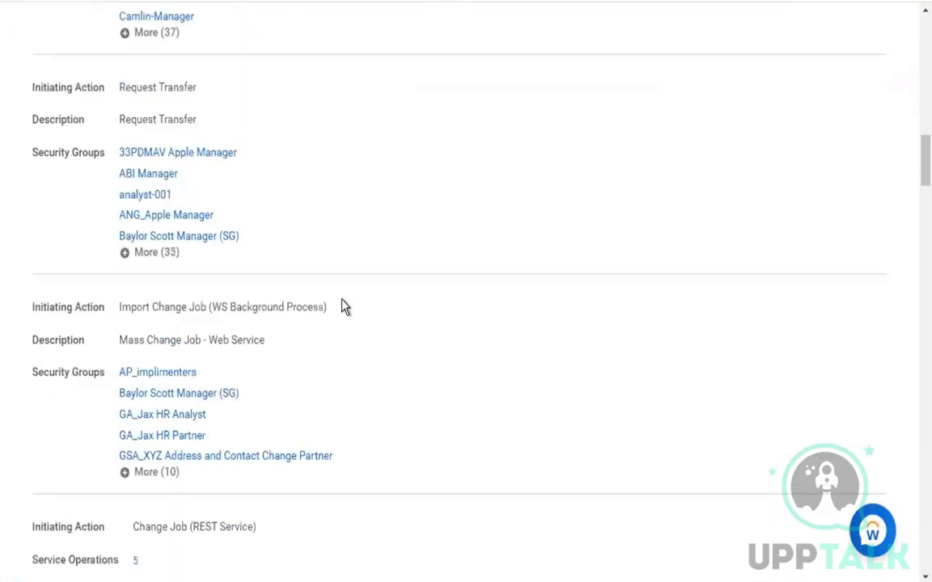
pyautogui.scroll(-7, 342, 306)
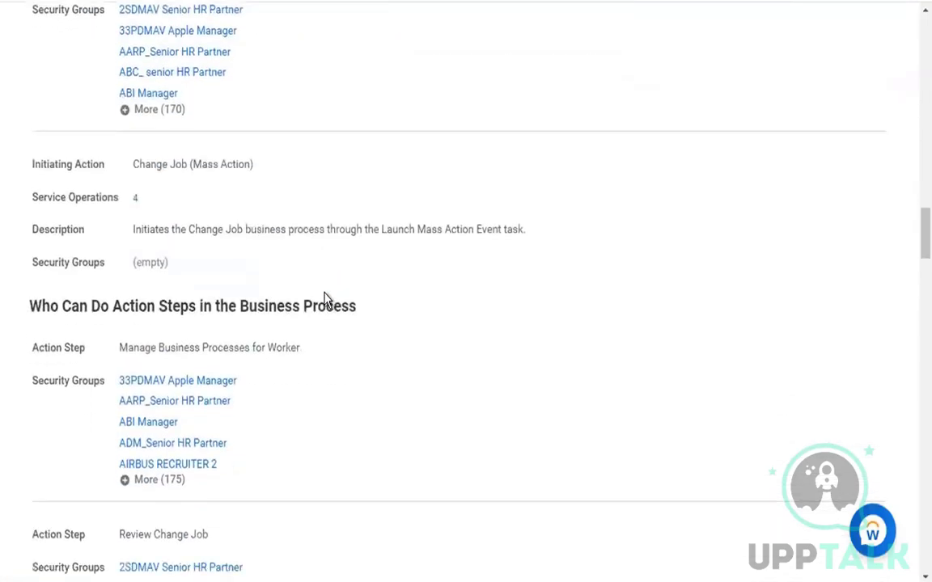
pyautogui.moveTo(126, 306); pyautogui.dragTo(293, 301)
pyautogui.scroll(-3, 293, 300)
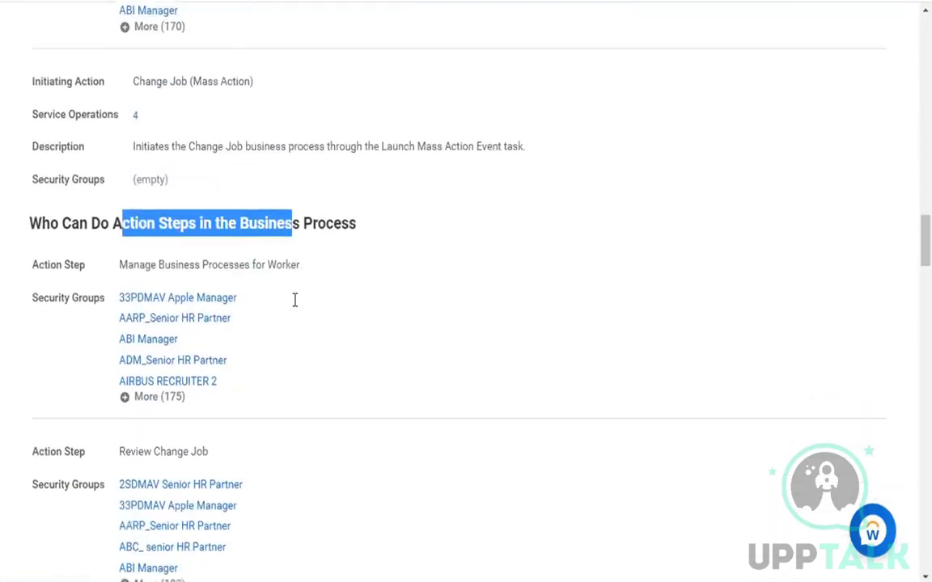
pyautogui.scroll(-5, 294, 303)
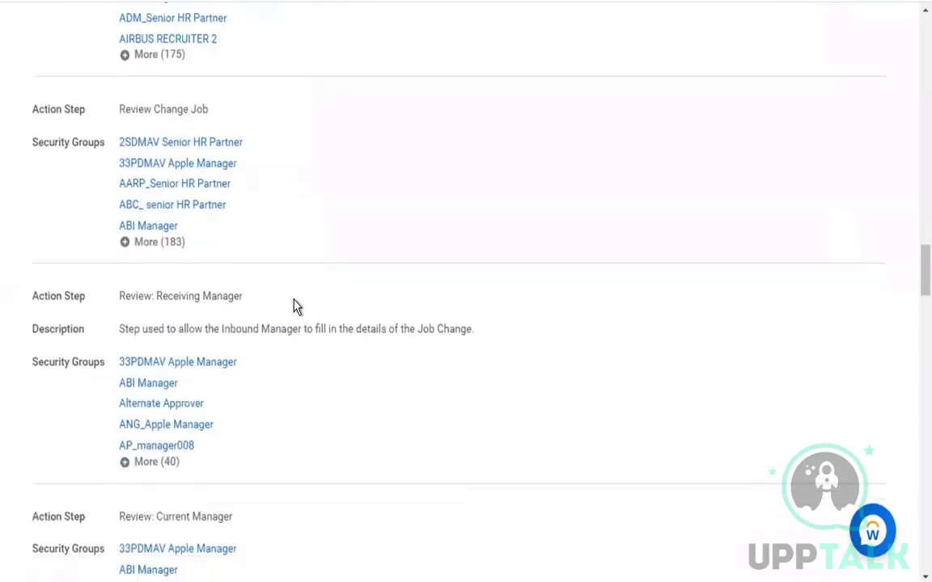
pyautogui.scroll(-2, 296, 306)
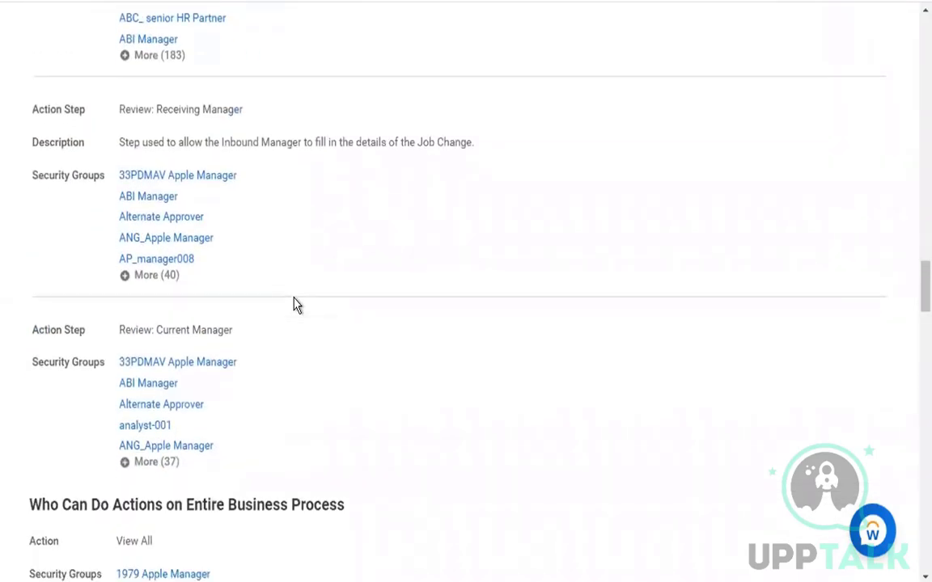
pyautogui.scroll(2, 296, 304)
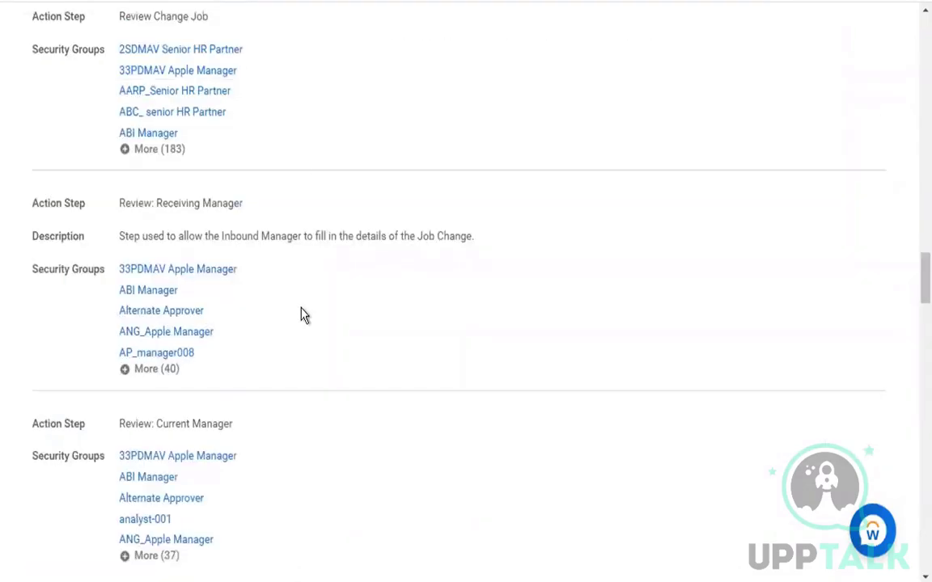
pyautogui.scroll(2, 301, 314)
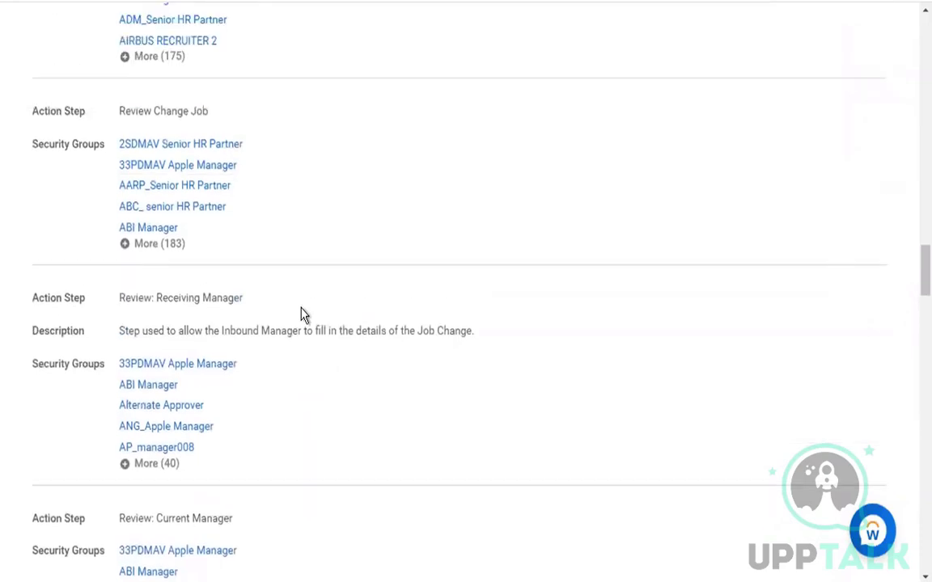
pyautogui.scroll(-3, 301, 313)
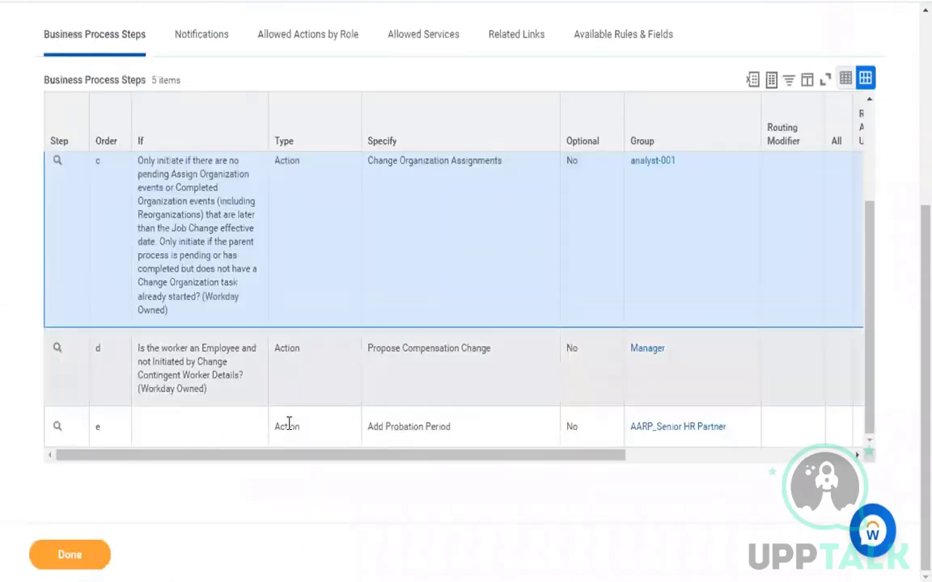
# Add Manage Probation Period to the filter values and review the Allowed Actions by Role
pyautogui.moveTo(457, 436)
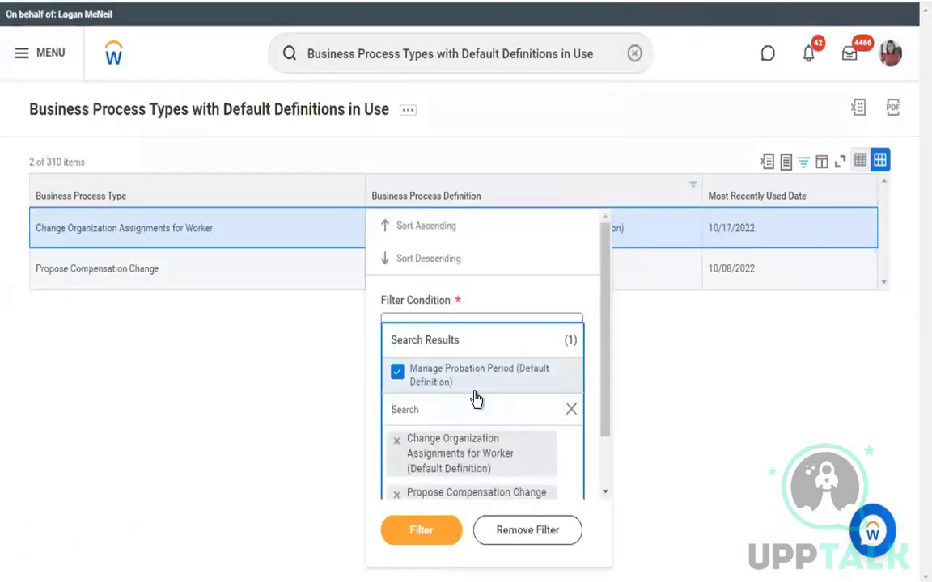
pyautogui.click(277, 407)
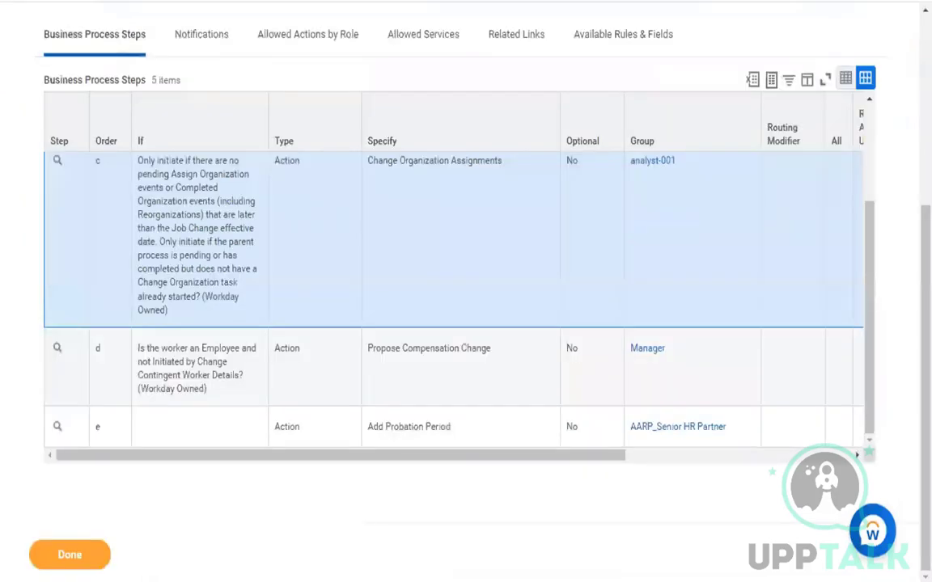
pyautogui.click(307, 34)
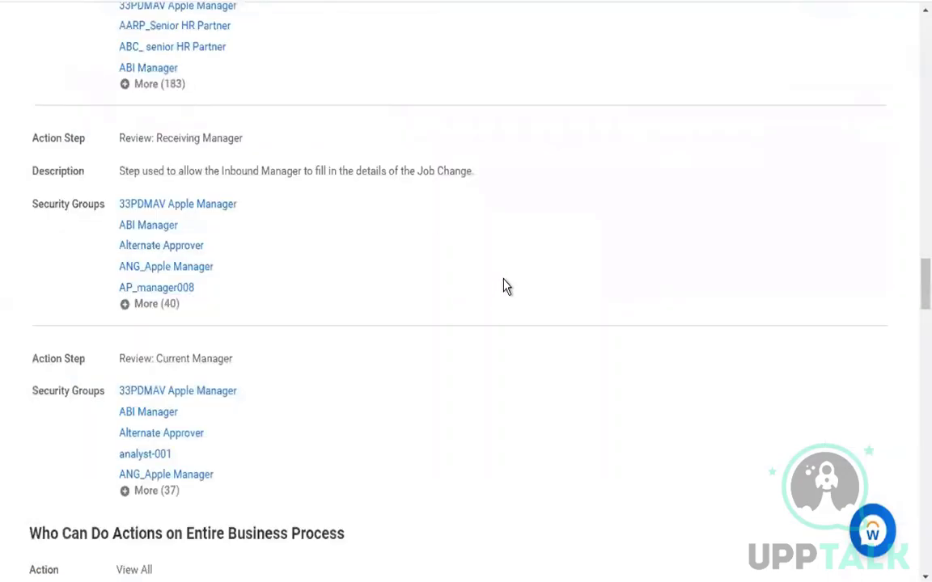
pyautogui.scroll(1, 503, 287)
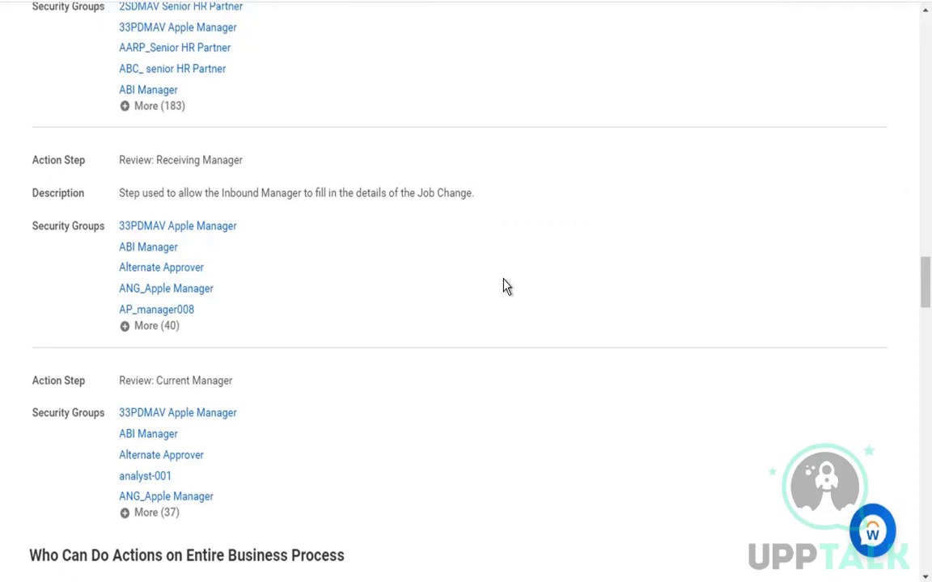
pyautogui.scroll(-5, 503, 286)
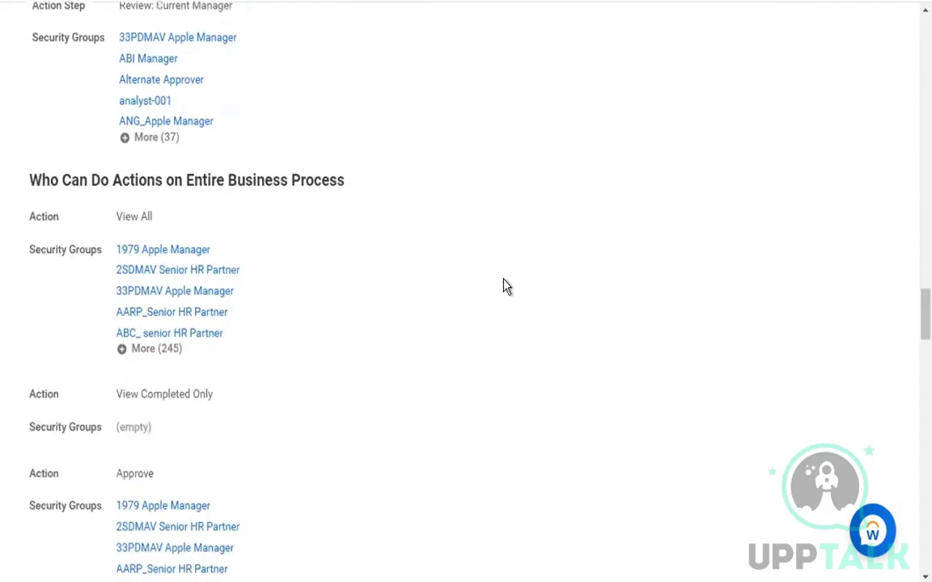